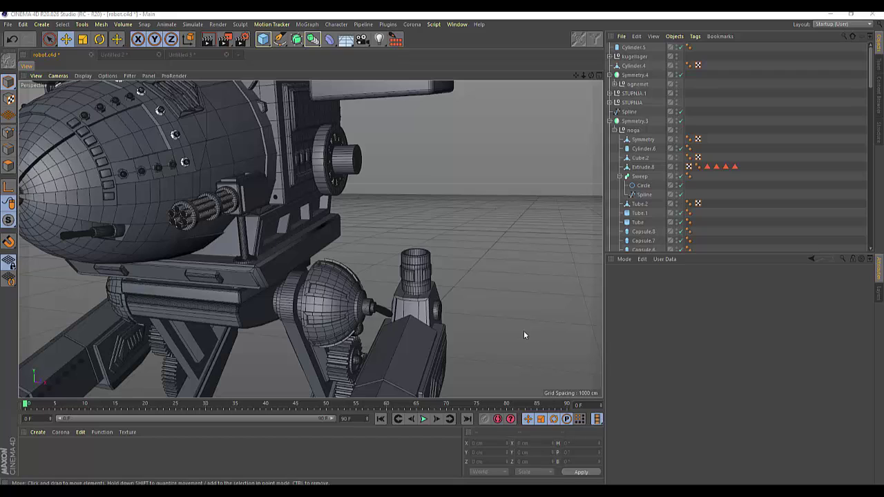
Duplicate the side cylinder, widen the copy to 46 cm radius and move it toward the gear
click(630, 46)
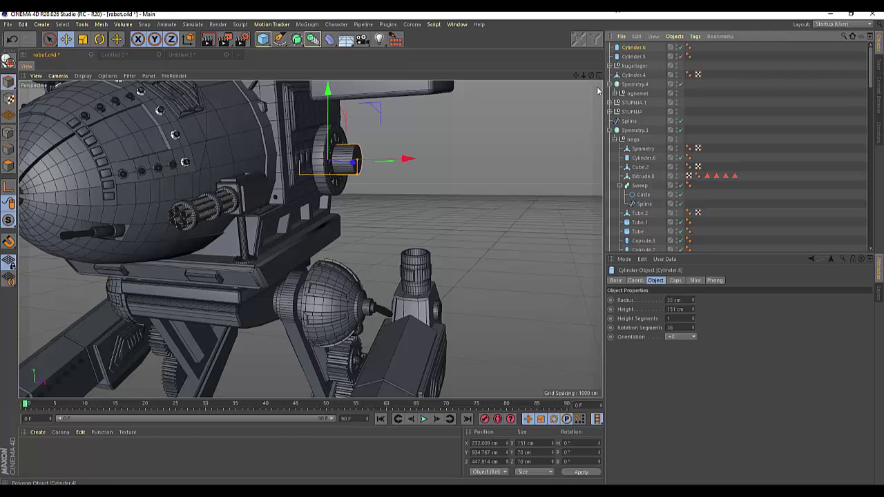
mouse_move(413, 160)
ctrl+mouse_down()
mouse_move(509, 160)
mouse_move(437, 161)
ctrl+mouse_up()
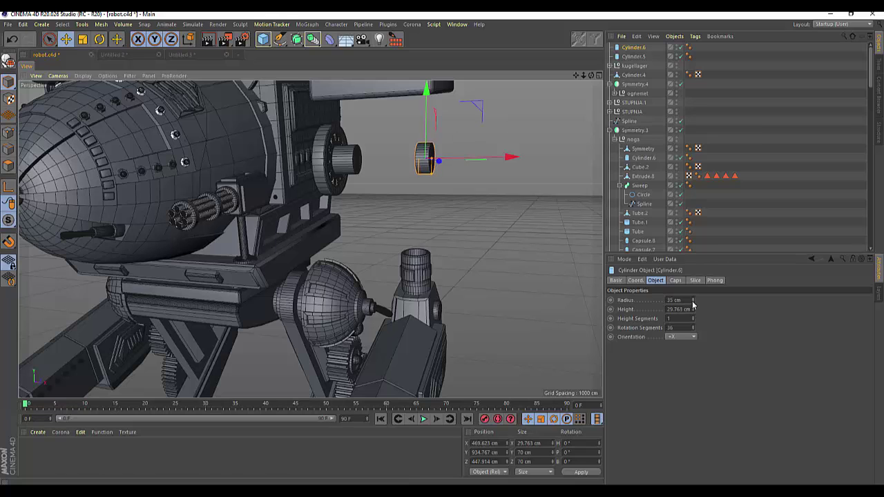
drag(693, 300, 693, 290)
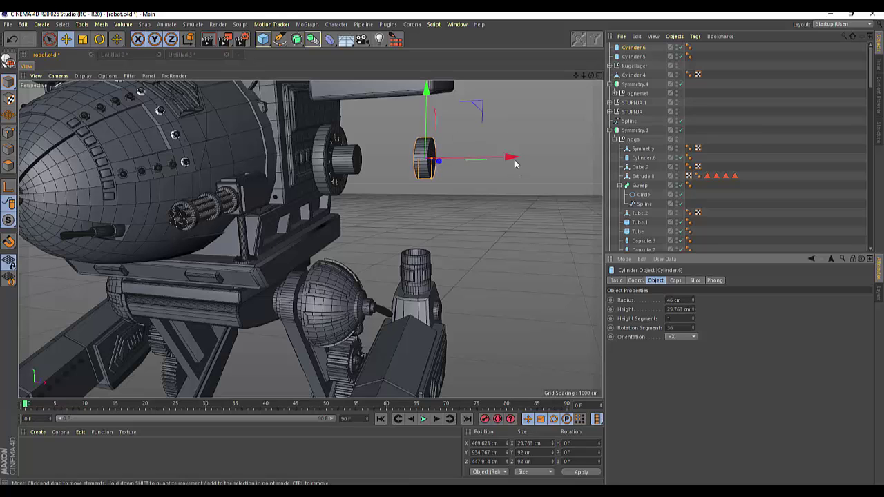
mouse_move(513, 158)
mouse_down()
mouse_move(437, 159)
mouse_move(436, 168)
mouse_up()
Round the cylinder's cap edges with a 2 cm fillet, then add a new 200 cm cube
click(675, 281)
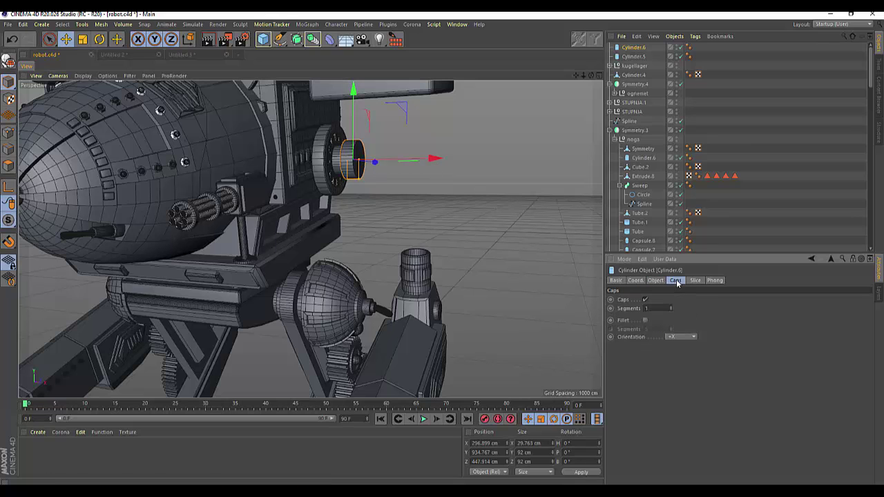
click(644, 321)
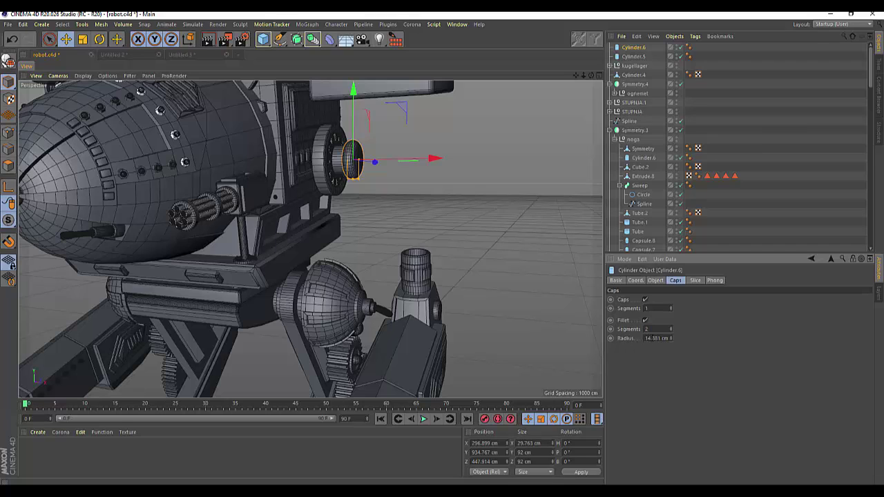
text(2)
key(Return)
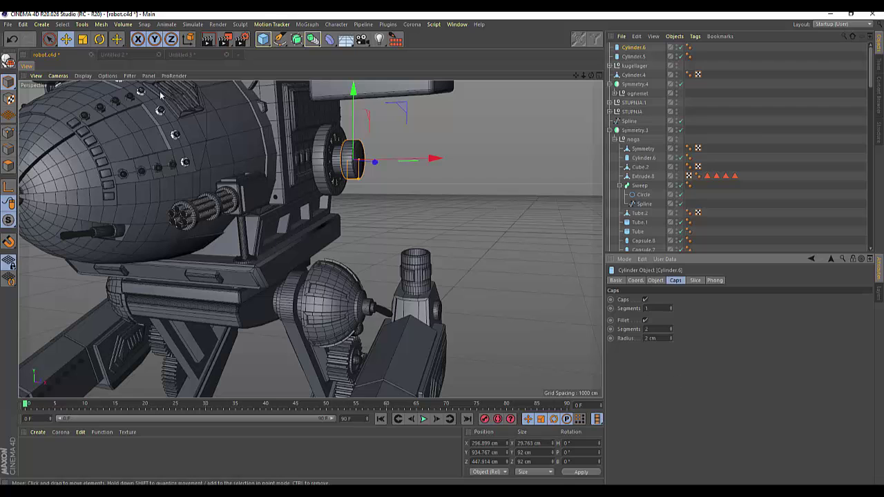
click(263, 40)
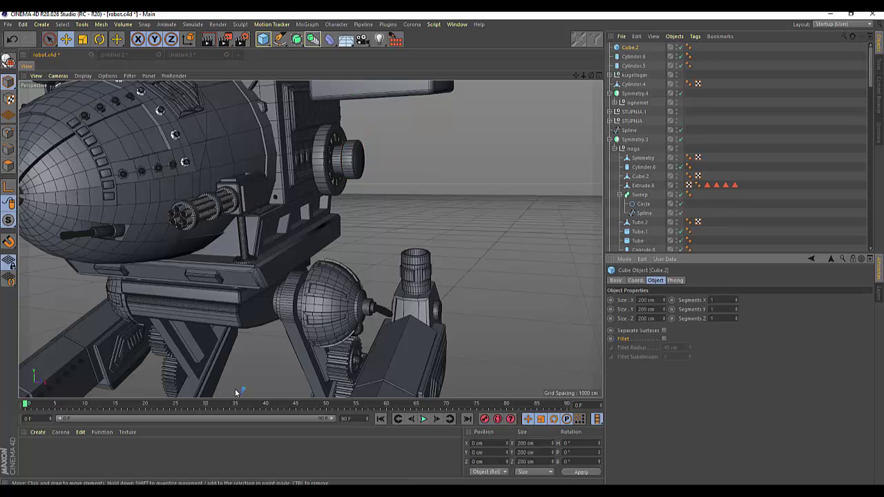
Raise the new cube and move it against the robot's side
scroll(250, 348, down, 5)
scroll(275, 323, down, 5)
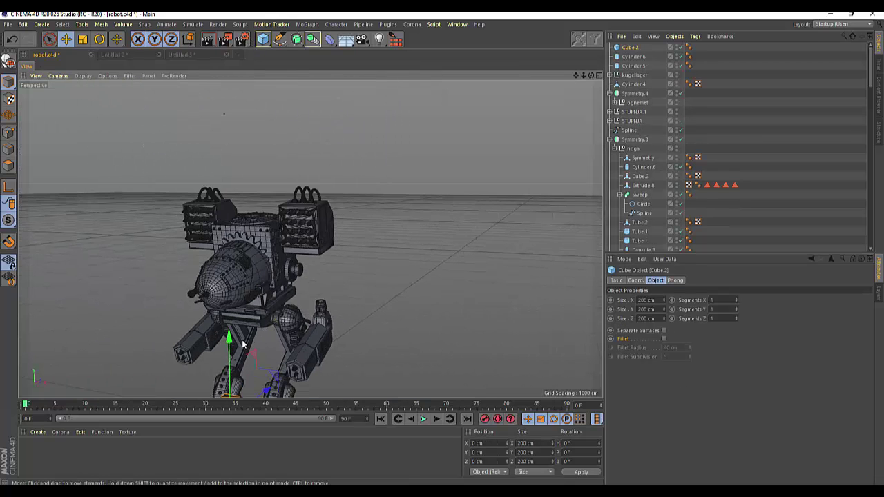
drag(229, 336, 196, 185)
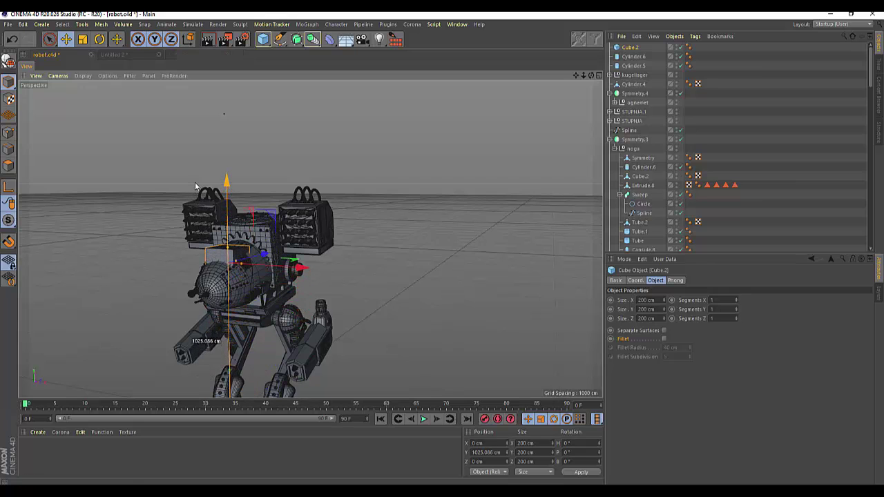
drag(304, 273, 378, 272)
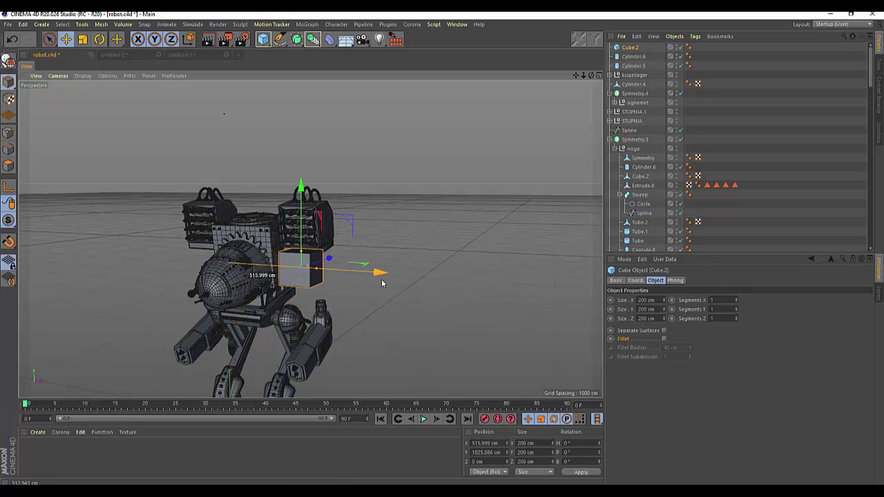
scroll(265, 309, up, 2)
scroll(262, 301, up, 2)
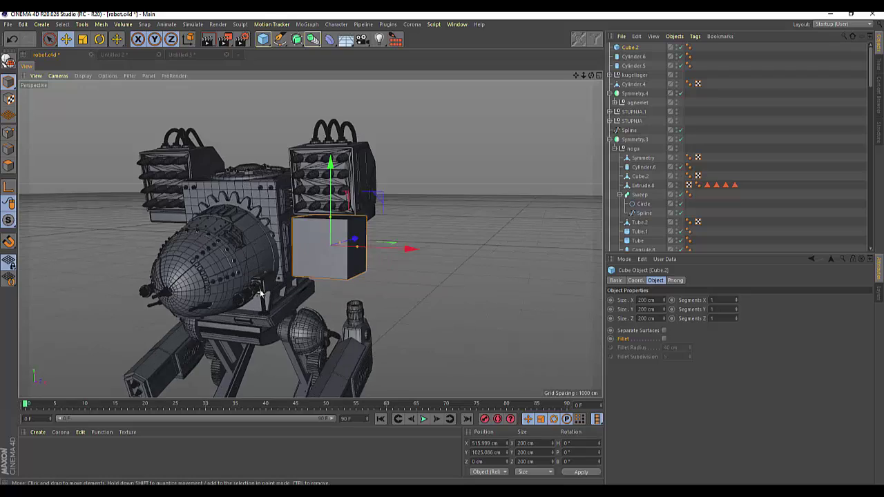
scroll(260, 290, up, 3)
drag(590, 75, 276, 181)
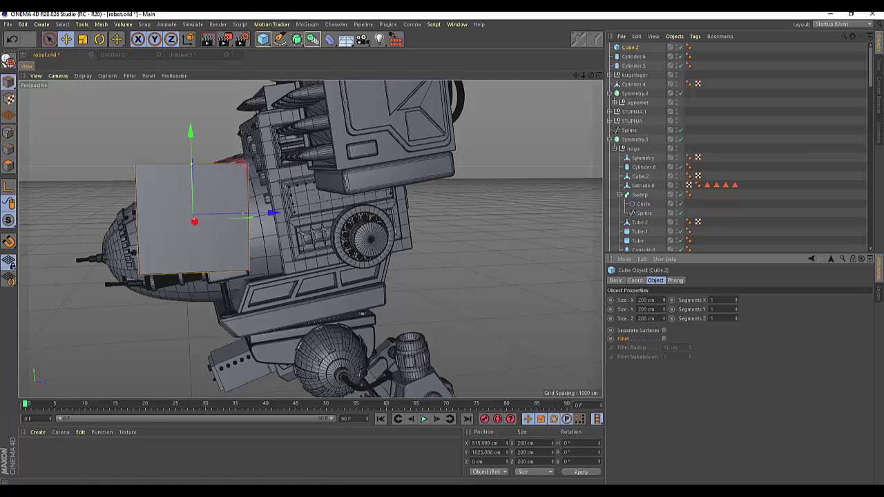
Shrink the cube into a thin 9.096 × 75.8 × 75.8 cm plate
mouse_move(664, 302)
mouse_down()
mouse_move(664, 325)
mouse_move(664, 290)
mouse_up()
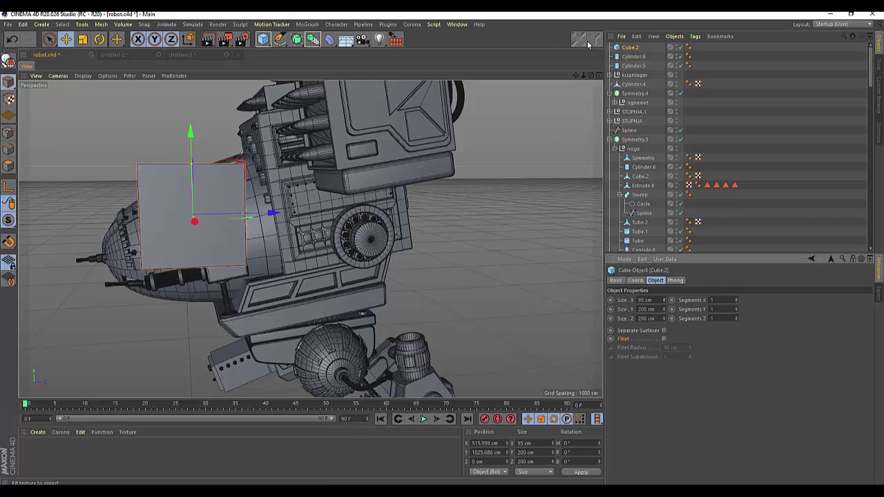
mouse_move(591, 75)
mouse_down()
mouse_move(310, 239)
mouse_move(331, 234)
mouse_up()
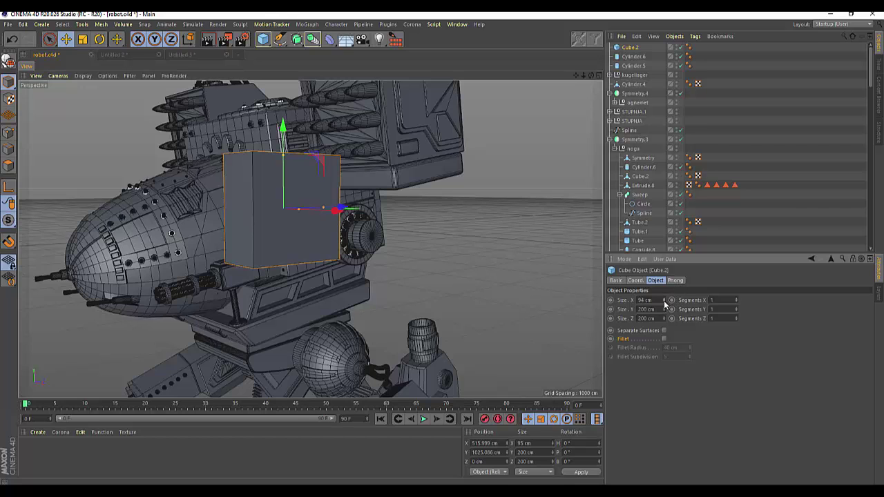
drag(664, 299, 664, 331)
drag(664, 300, 664, 317)
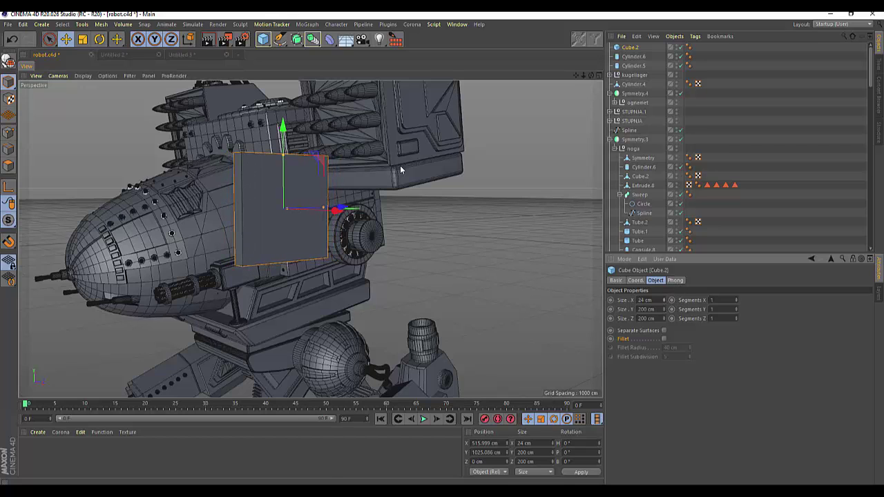
click(82, 39)
drag(486, 162, 327, 283)
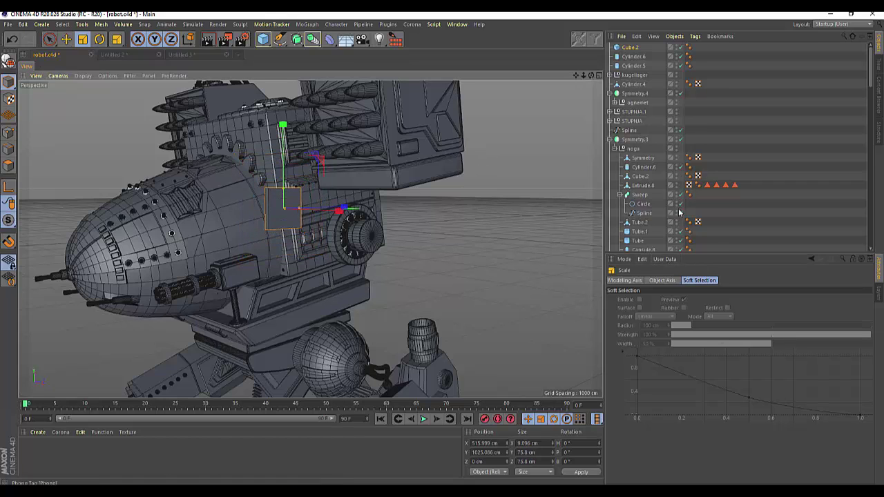
click(625, 47)
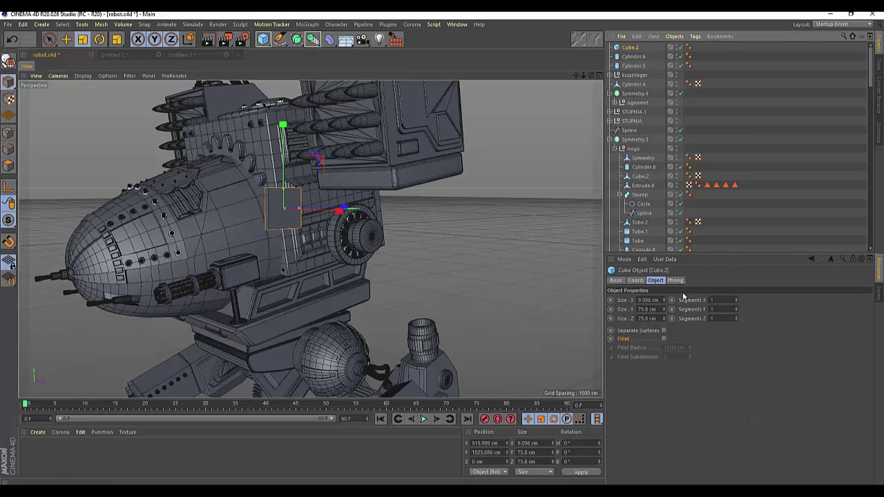
Thicken the plate to 25.096 cm and sink it into the body at X 321.84, Y 937.255, Z 392.085 cm
drag(667, 301, 667, 283)
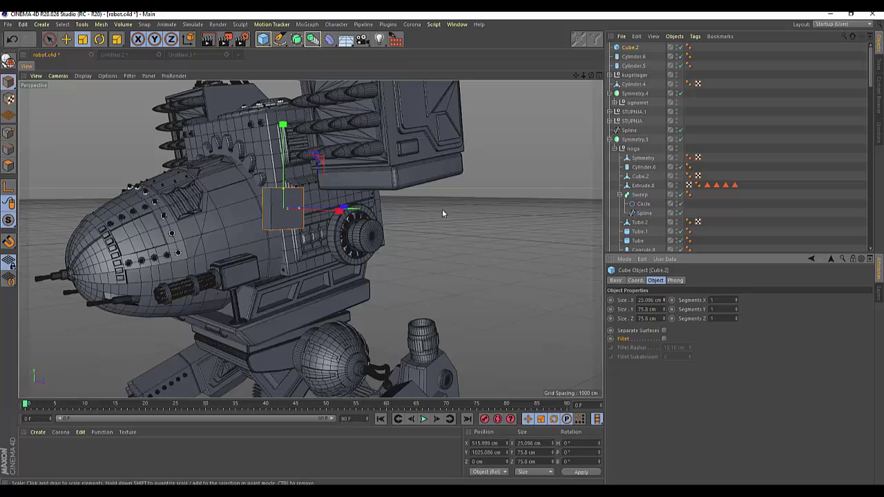
click(66, 39)
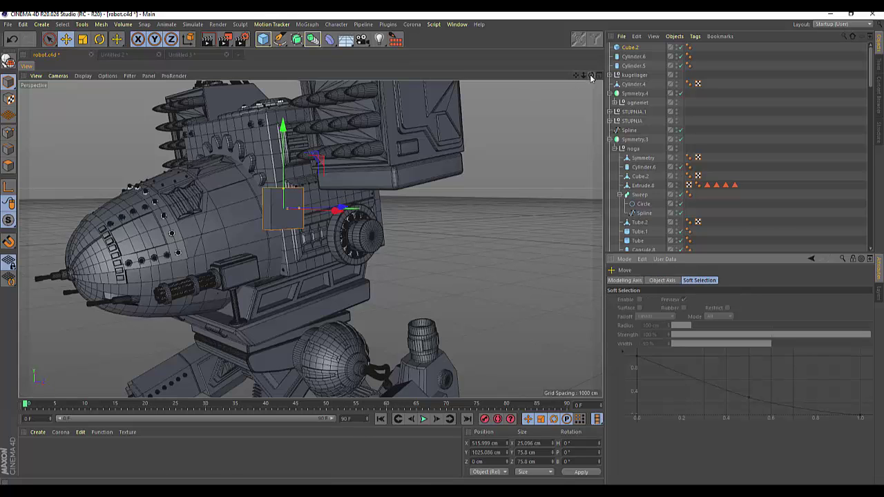
drag(591, 75, 553, 82)
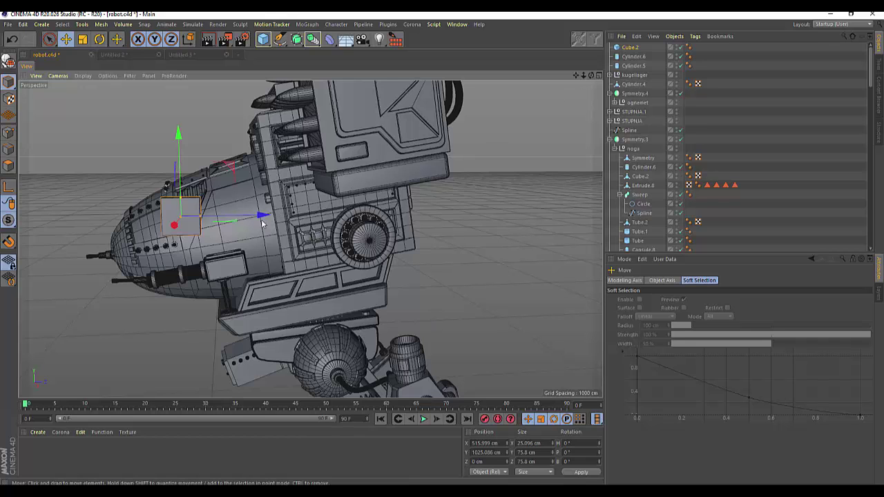
drag(262, 221, 452, 209)
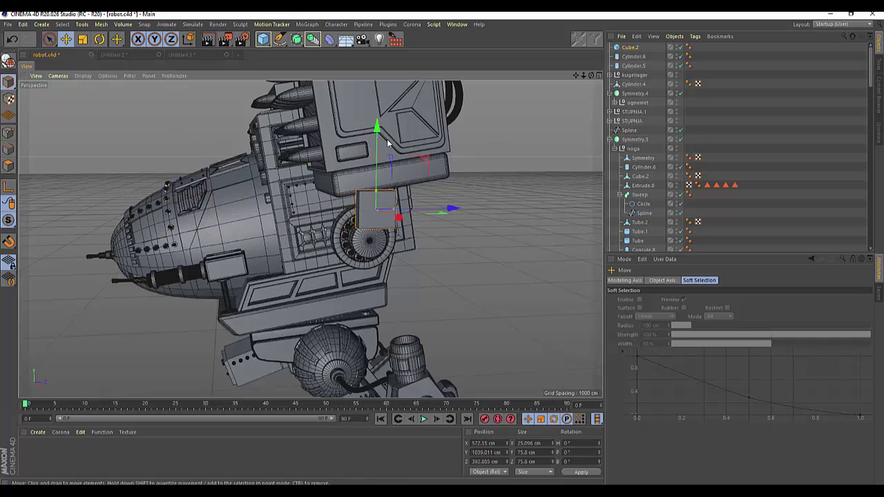
drag(377, 138, 376, 170)
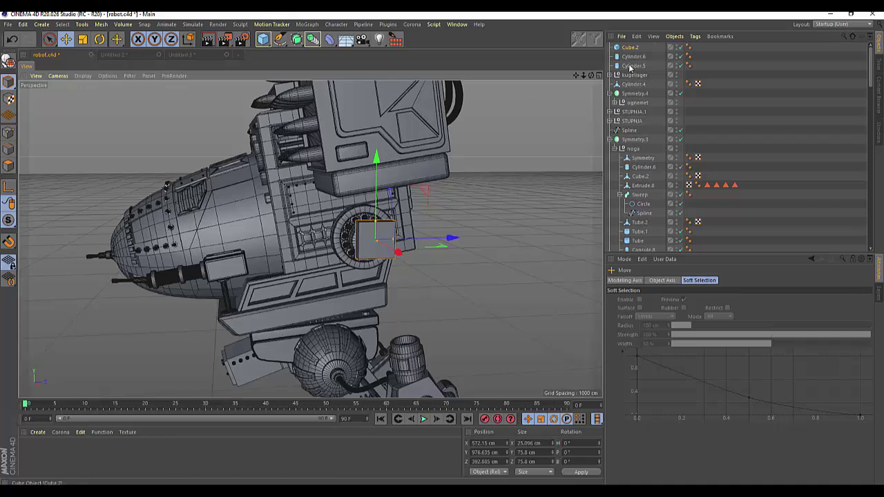
drag(590, 76, 585, 80)
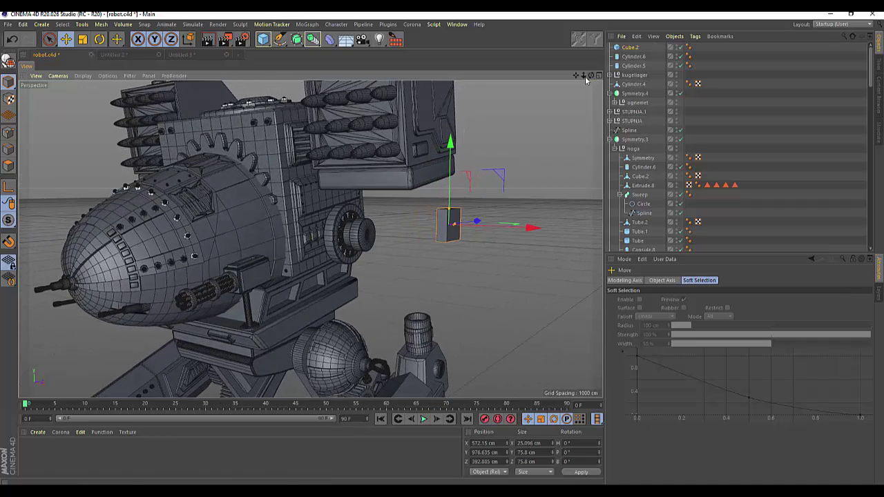
drag(450, 162, 450, 181)
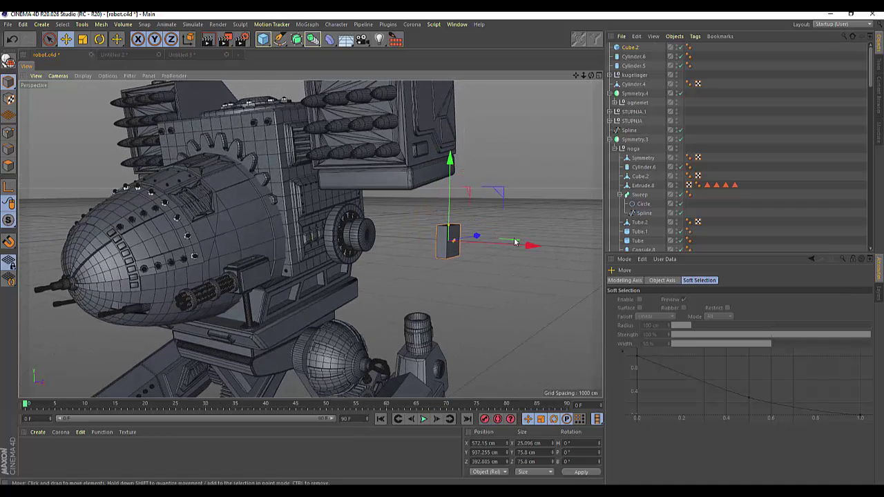
drag(523, 245, 430, 245)
In the side view, center the plate on the gear ring at Z 446.696 cm and scale it to 35.968 × 108.697 × 108.697 cm
click(599, 75)
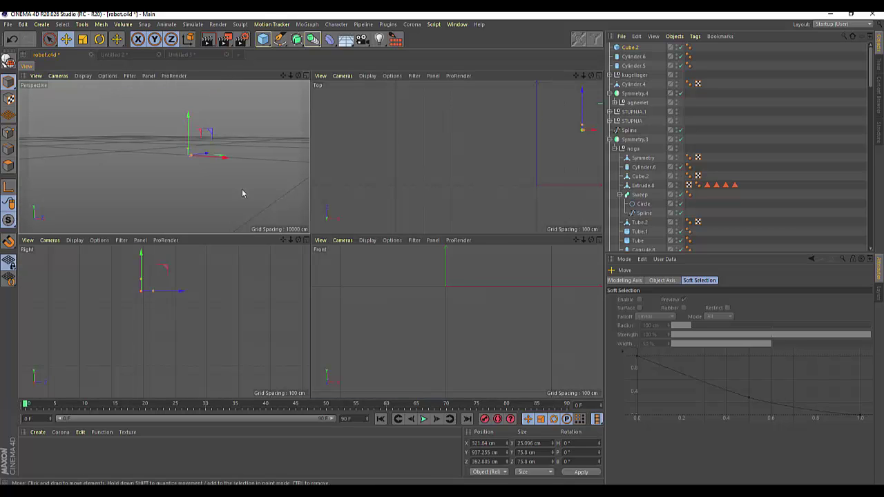
click(298, 239)
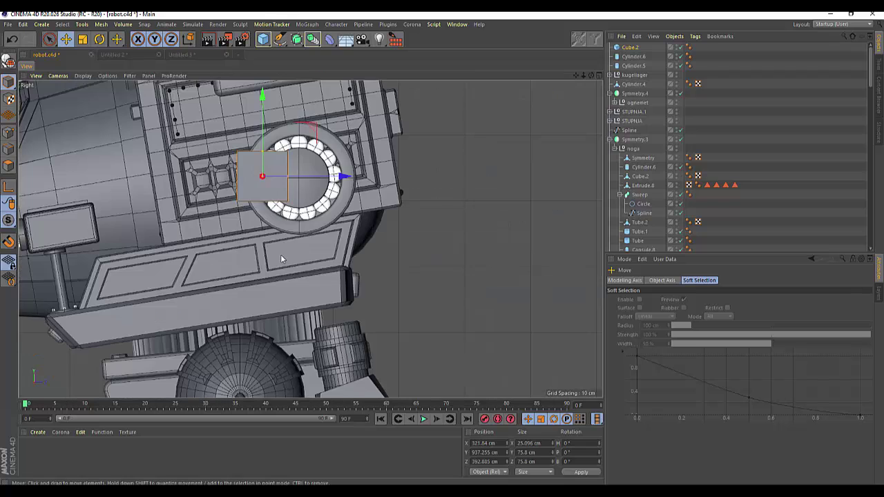
drag(346, 177, 381, 181)
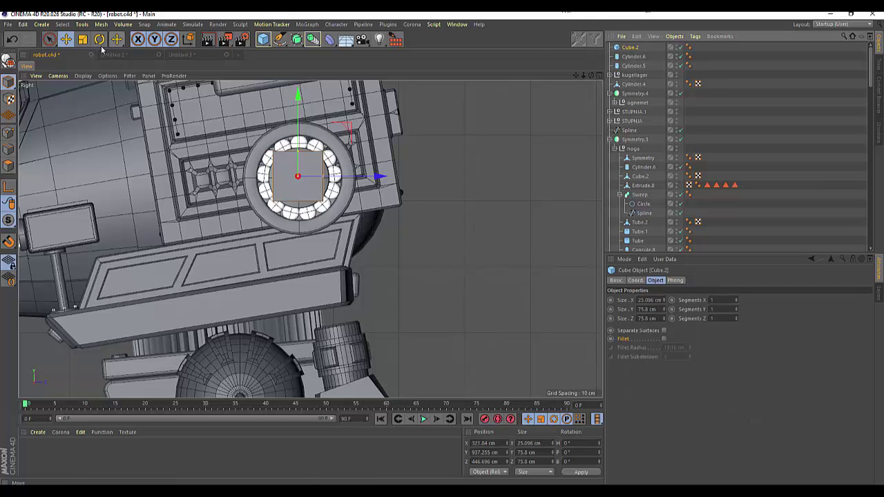
click(82, 40)
mouse_move(513, 170)
mouse_down()
mouse_move(598, 101)
mouse_move(543, 157)
mouse_up()
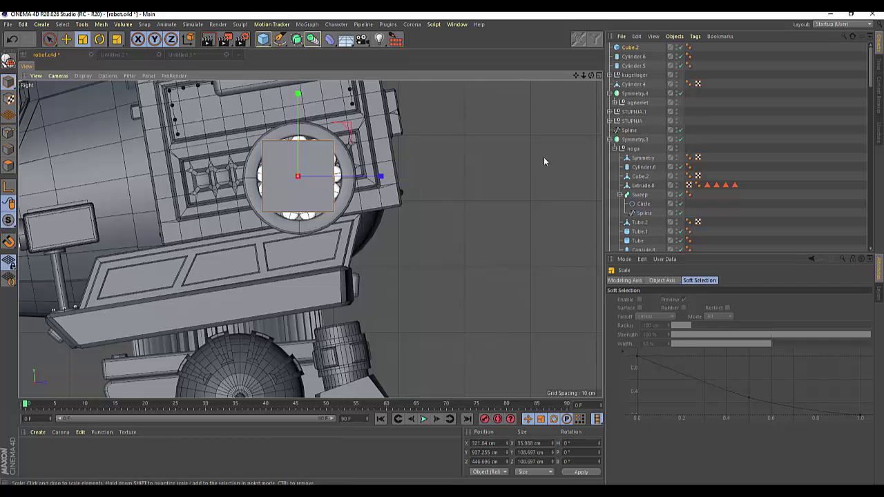
click(598, 76)
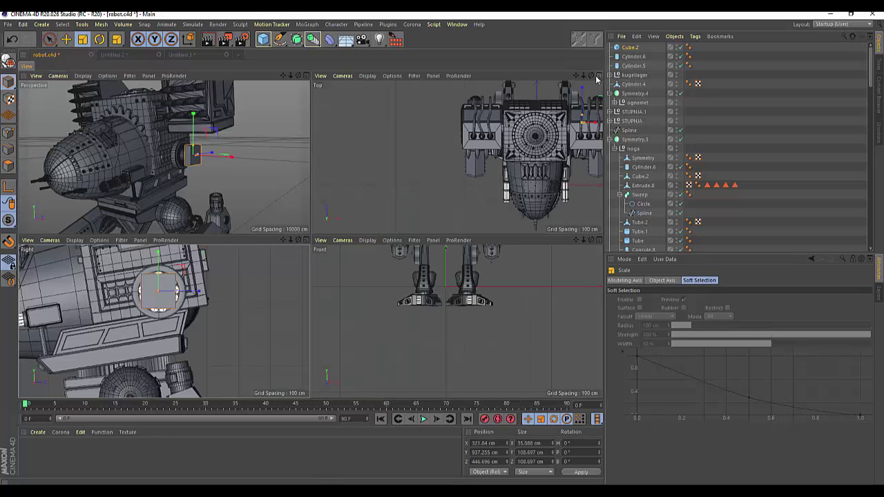
Nudge the plate to X 314.929 cm and reshape it to 35.968 × 119.338 × 106.248 cm
middle_click(299, 83)
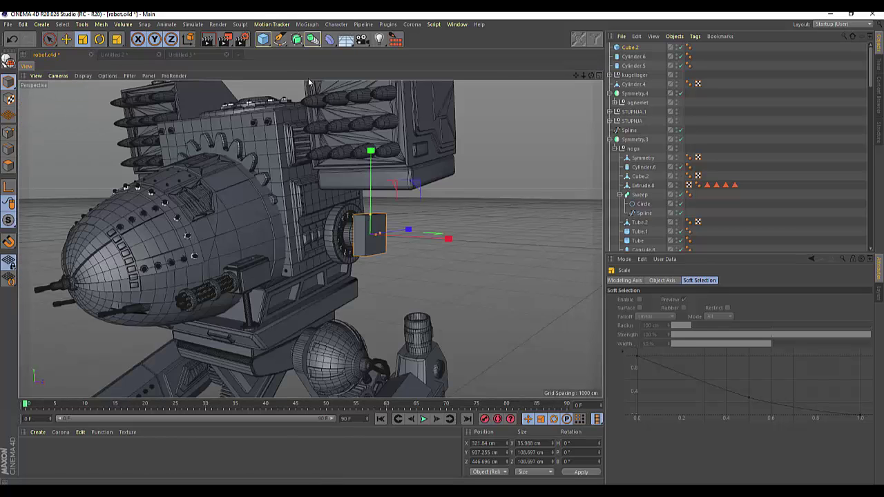
click(66, 39)
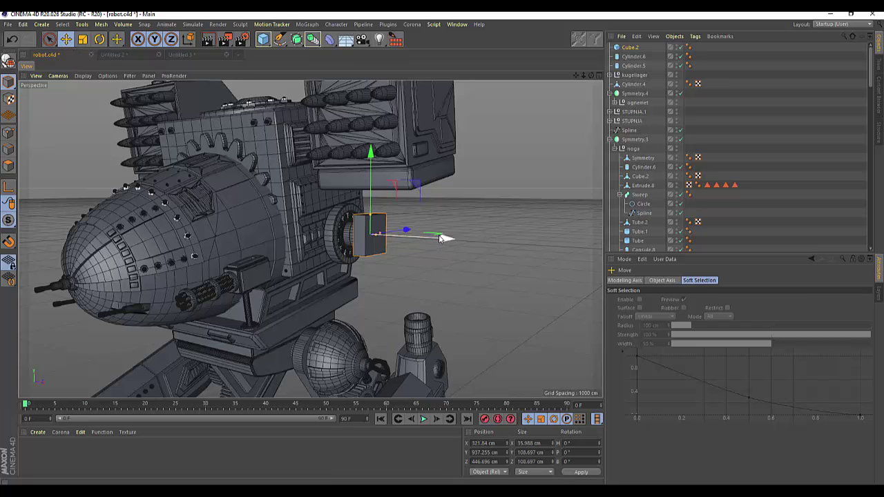
drag(436, 239, 430, 239)
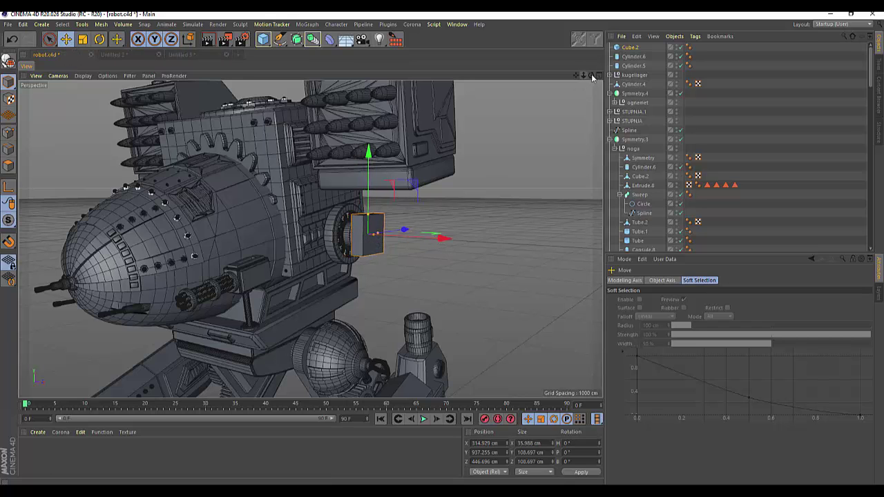
drag(590, 76, 310, 239)
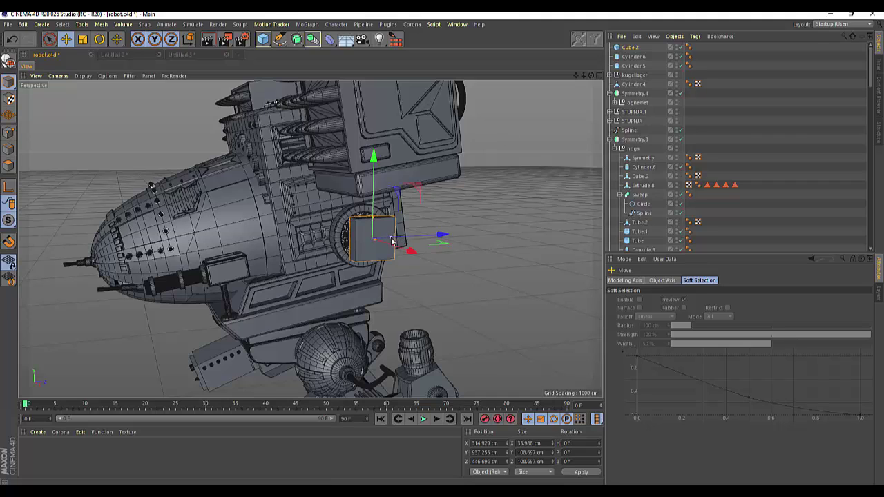
drag(390, 240, 389, 241)
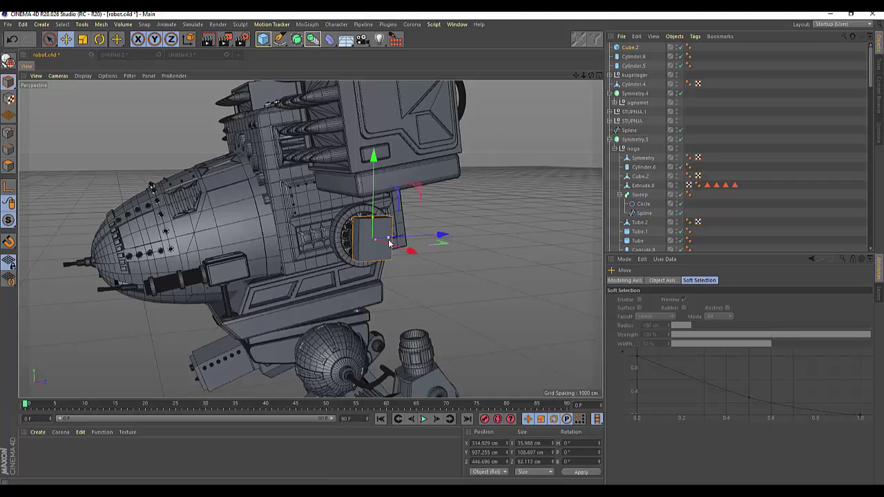
drag(591, 75, 545, 79)
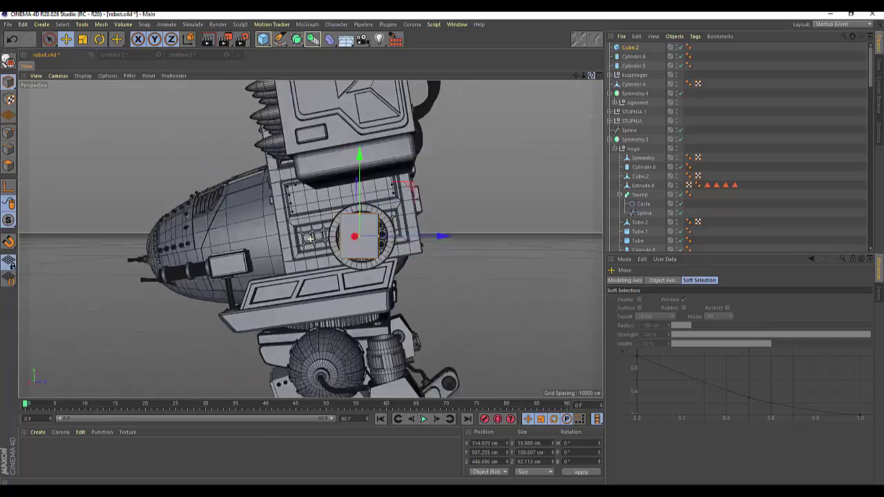
mouse_move(310, 238)
alt+mouse_down()
mouse_move(343, 254)
mouse_move(322, 223)
alt+mouse_up()
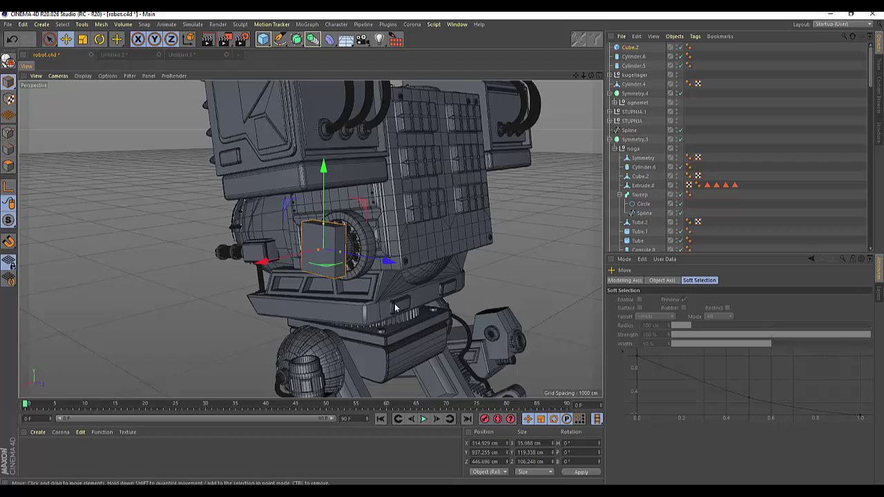
drag(591, 75, 552, 78)
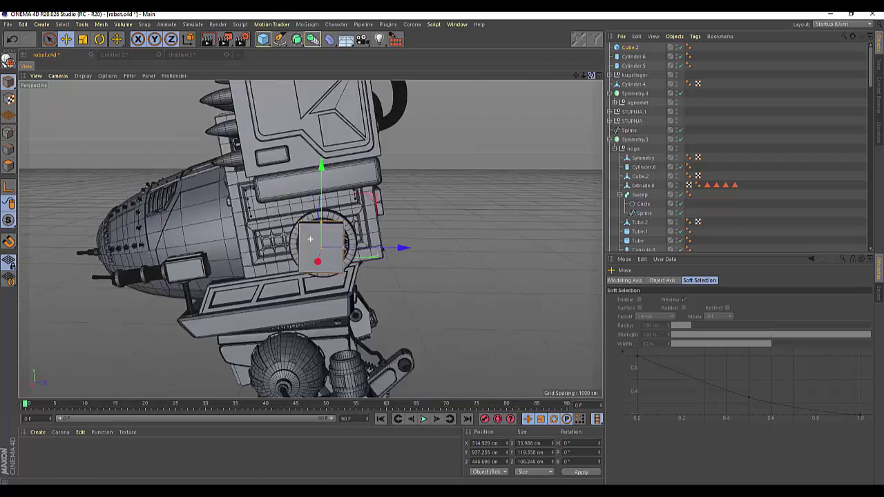
alt+drag(310, 239, 297, 236)
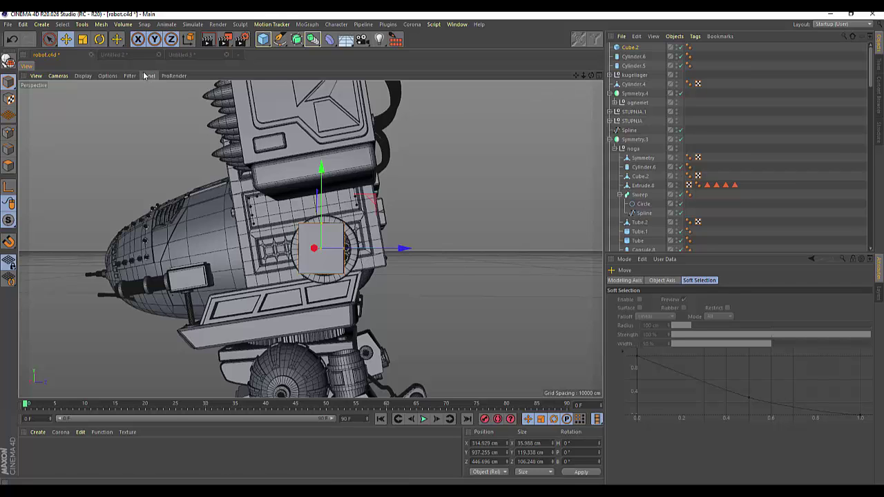
Tilt the plate to a pitch of 10.234°
click(100, 39)
drag(368, 232, 364, 223)
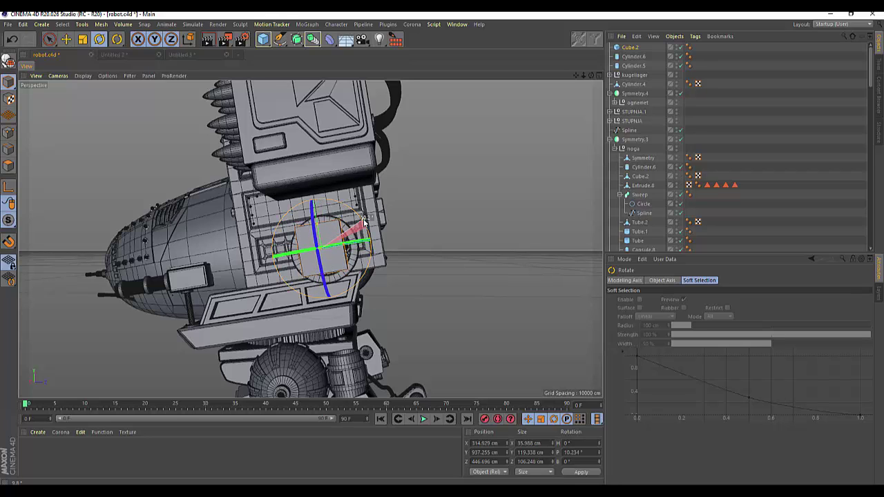
drag(364, 222, 364, 223)
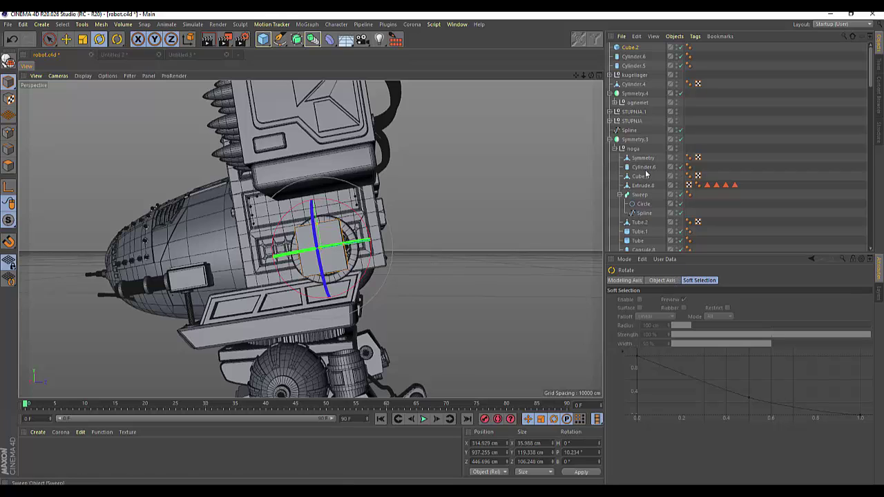
Fillet the cube's edges with a 2 cm radius and 2 subdivisions
click(627, 47)
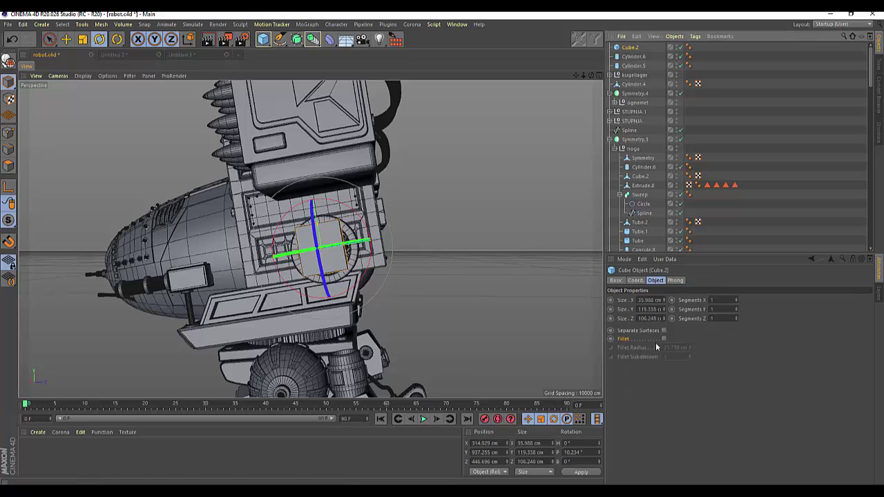
click(663, 337)
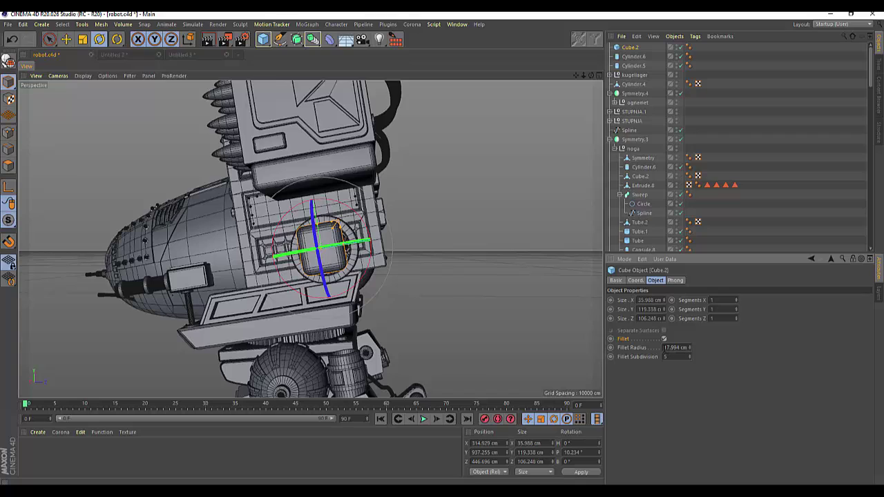
click(675, 347)
text(2)
text(2)
key(Return)
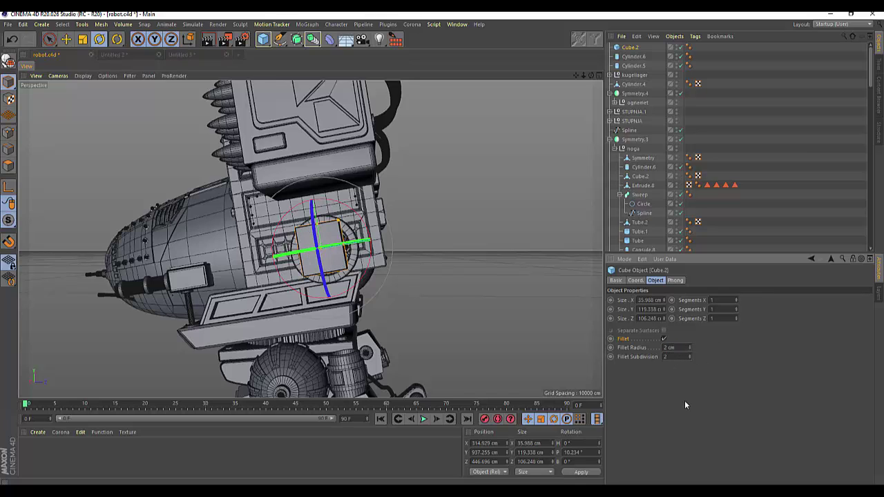
Orbit around the filleted plate to inspect it and reselect it
alt+drag(350, 310, 348, 308)
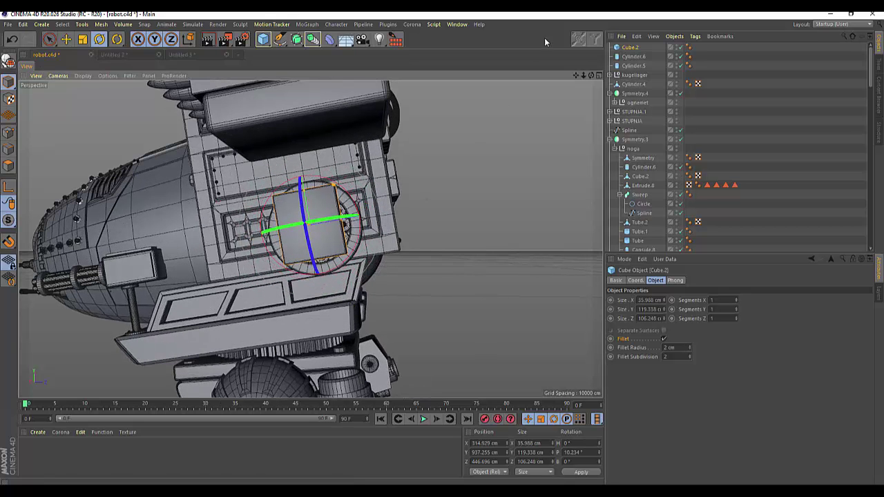
drag(591, 75, 484, 87)
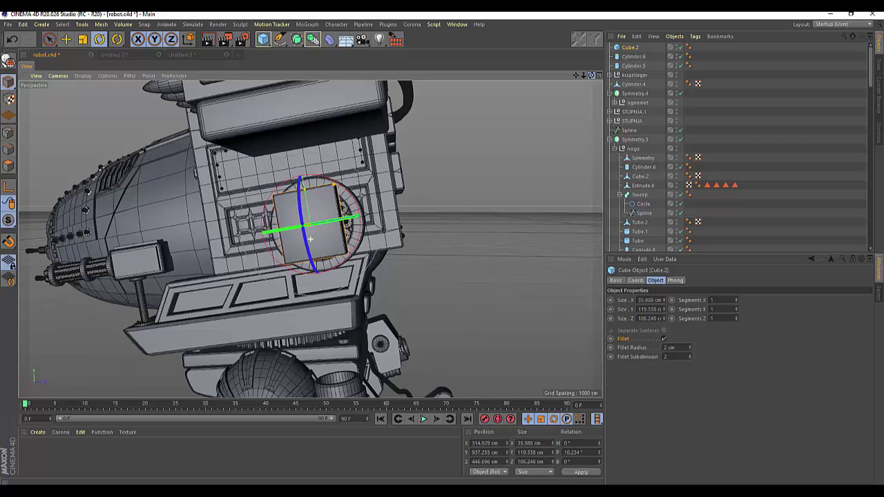
click(424, 297)
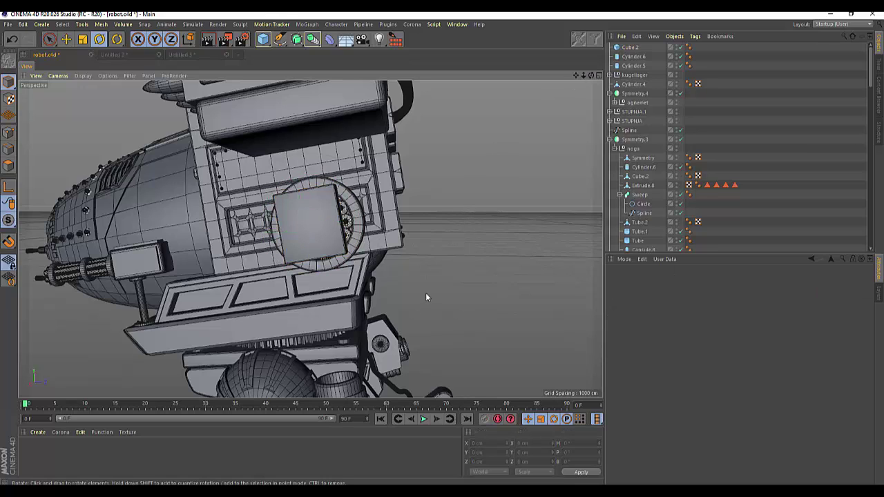
click(329, 199)
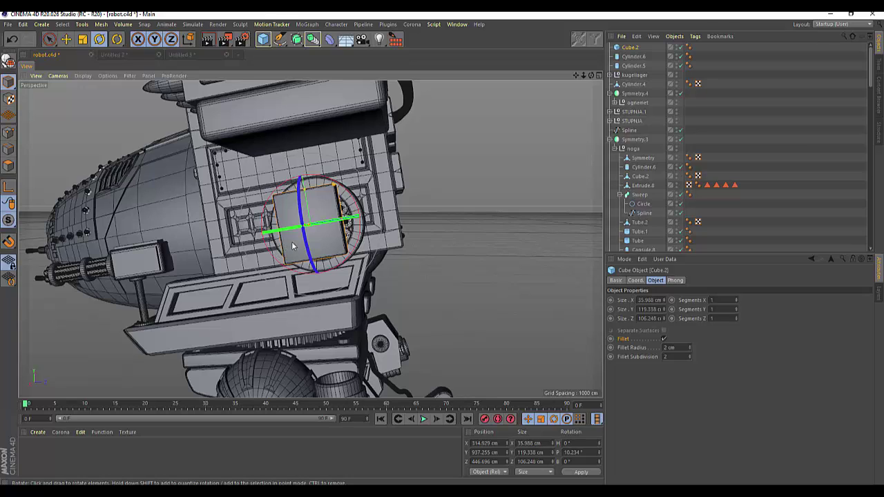
drag(586, 79, 552, 96)
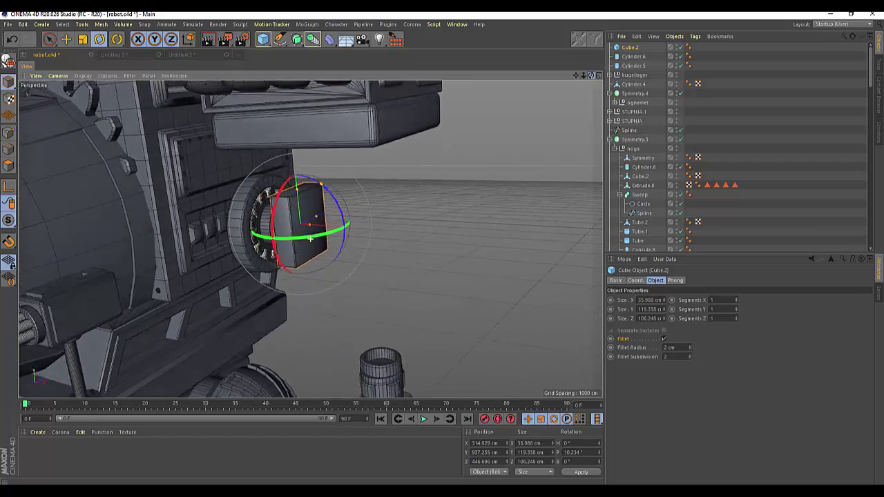
drag(552, 97, 412, 76)
click(82, 39)
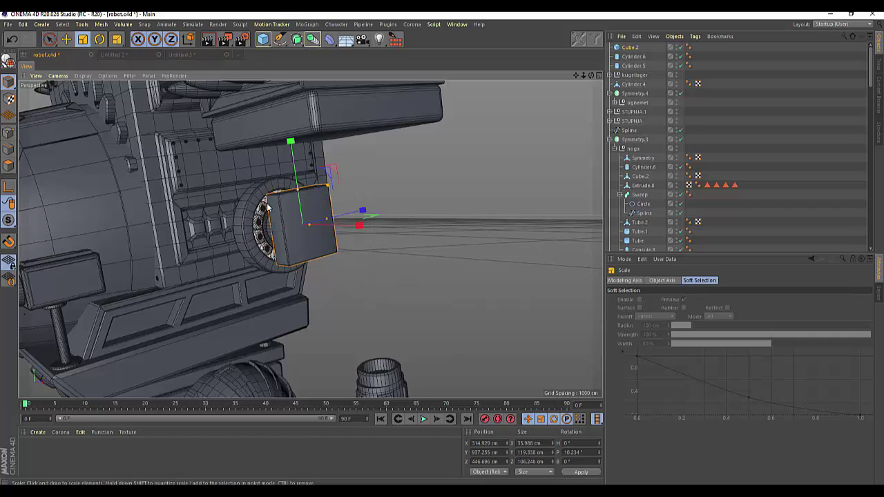
click(304, 245)
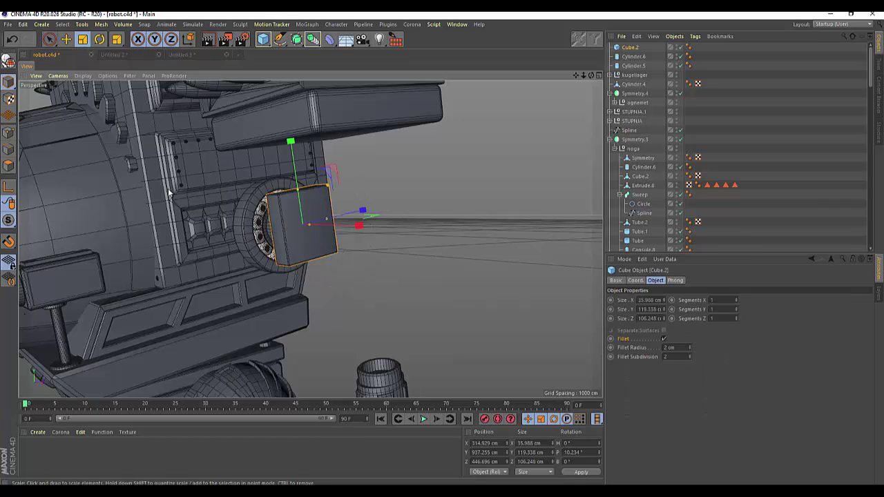
Make the cube an editable polygon object and select its front face
click(8, 64)
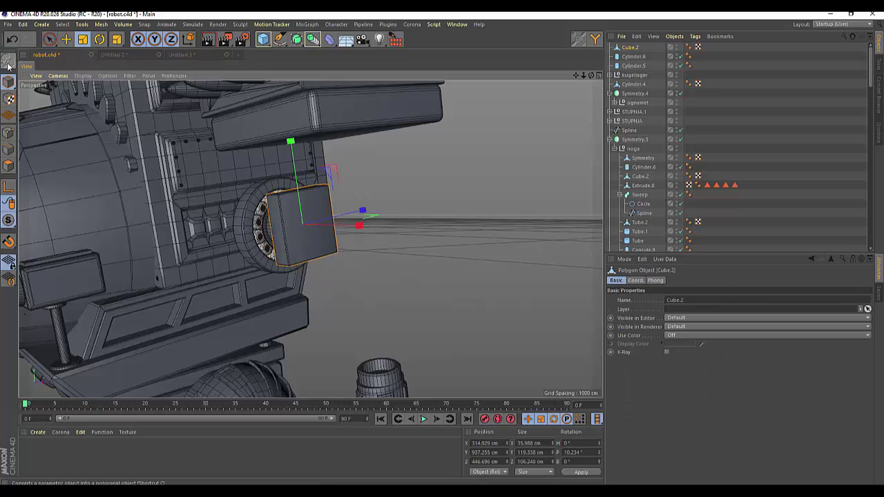
click(8, 167)
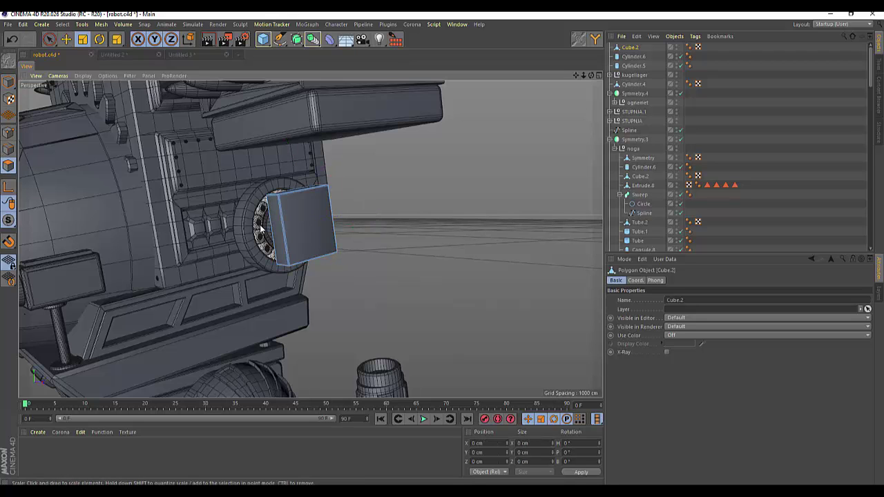
click(301, 231)
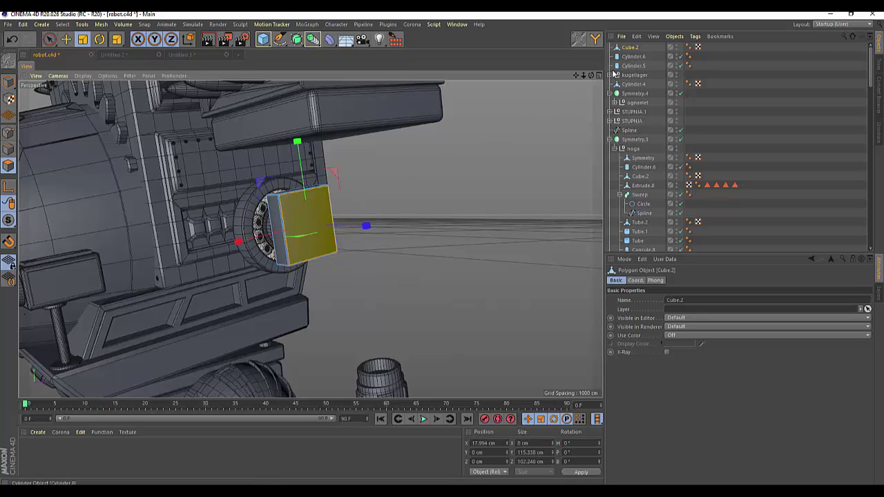
alt+drag(290, 238, 310, 238)
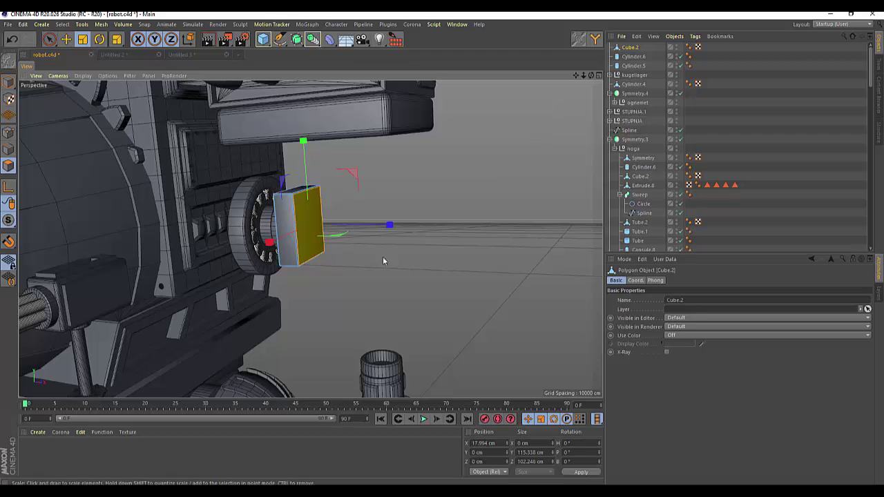
Inset the front face by 7.4 cm and push it outward along Z
click(67, 40)
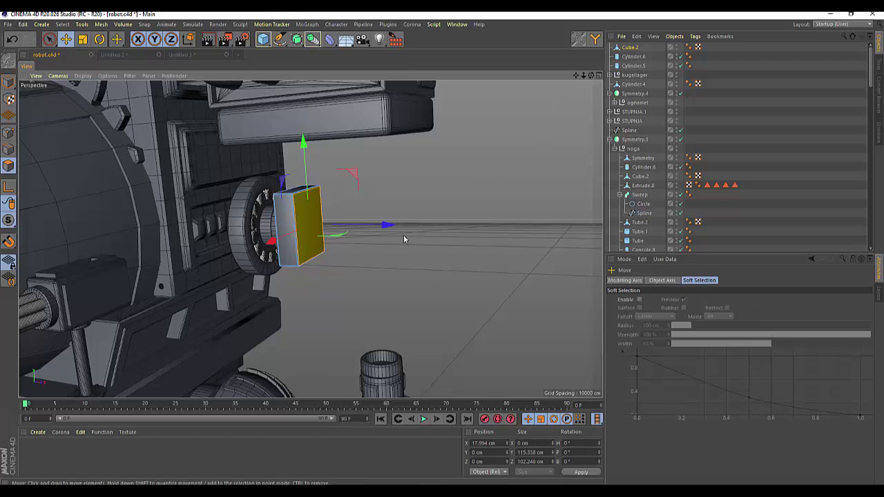
right_click(476, 194)
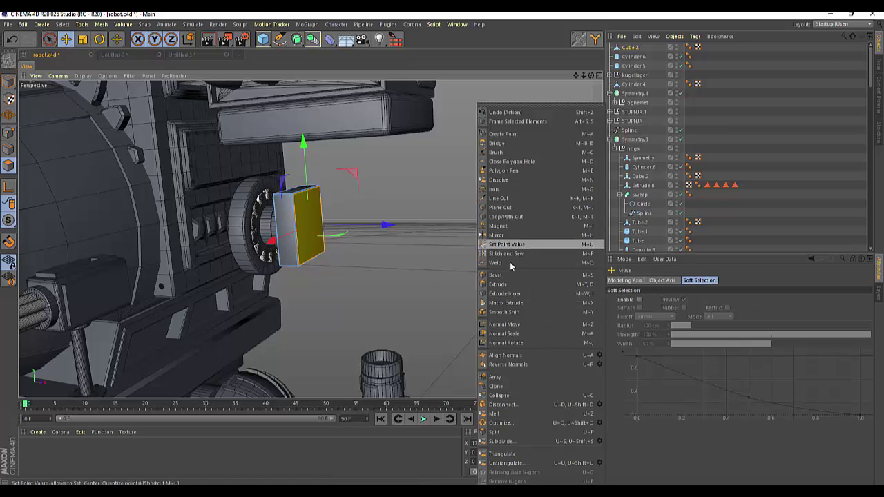
click(502, 293)
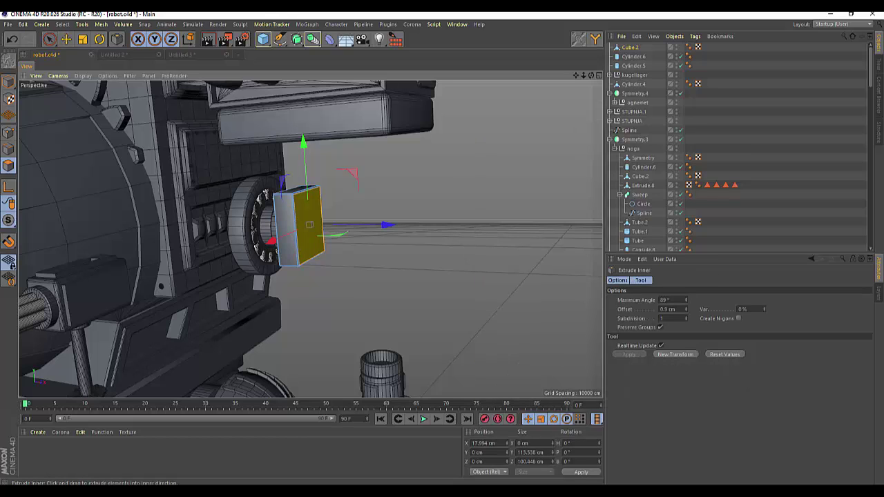
drag(456, 250, 484, 250)
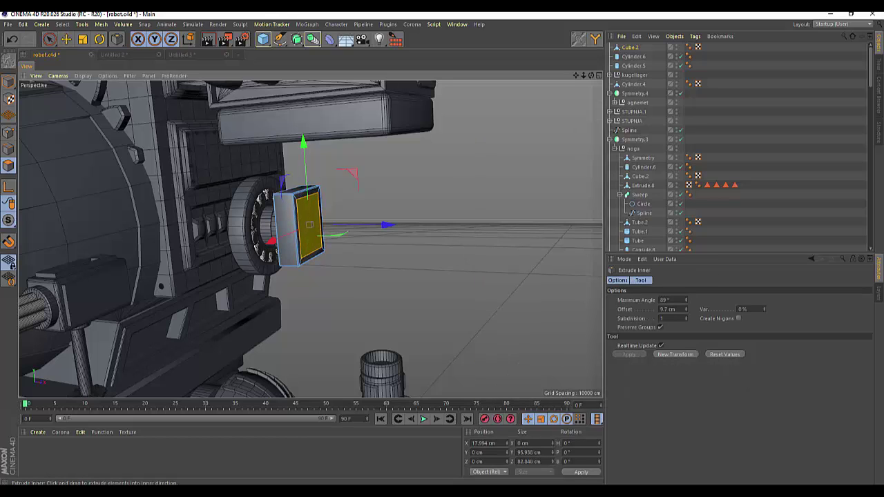
drag(483, 250, 469, 250)
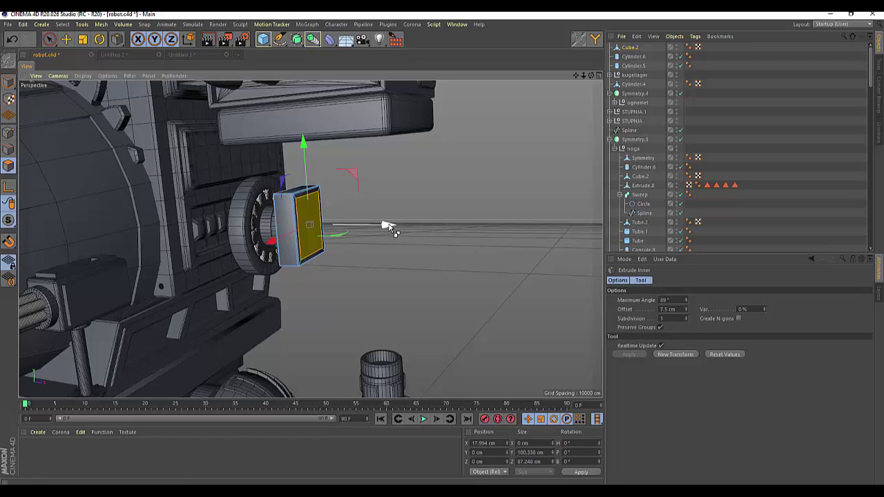
drag(389, 226, 407, 230)
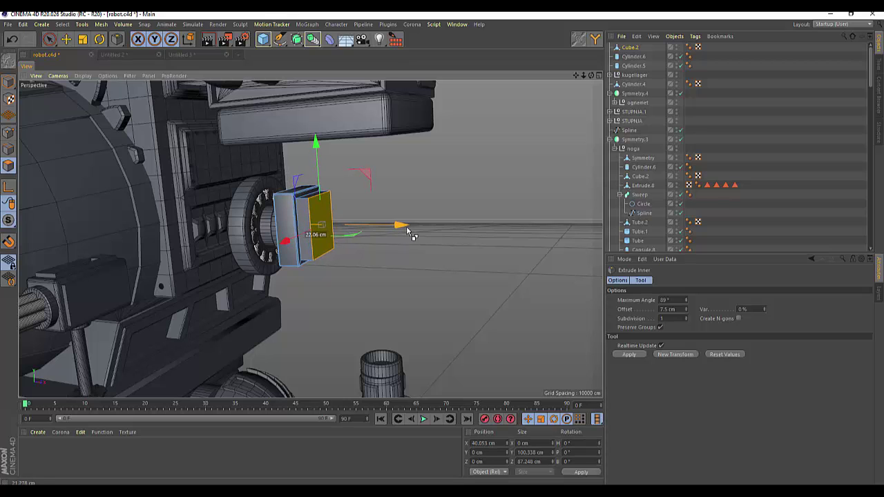
drag(407, 231, 406, 231)
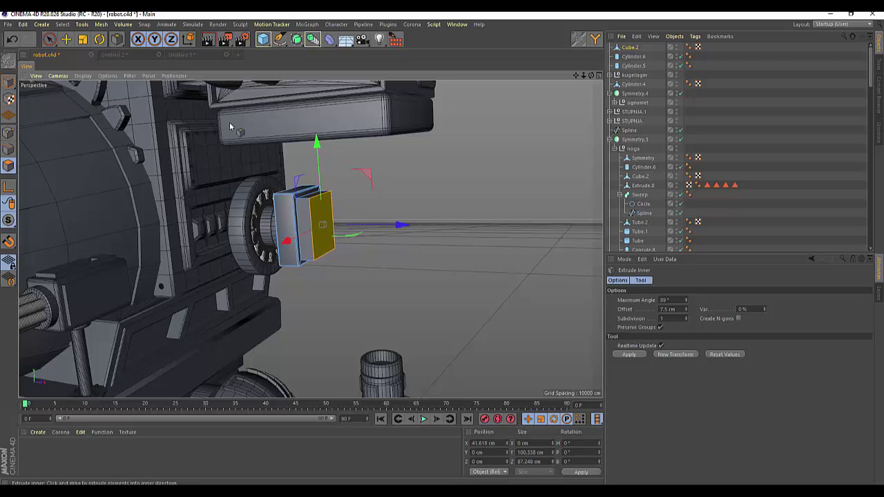
Tilt the block's front face at an angle and clear the selection
click(100, 39)
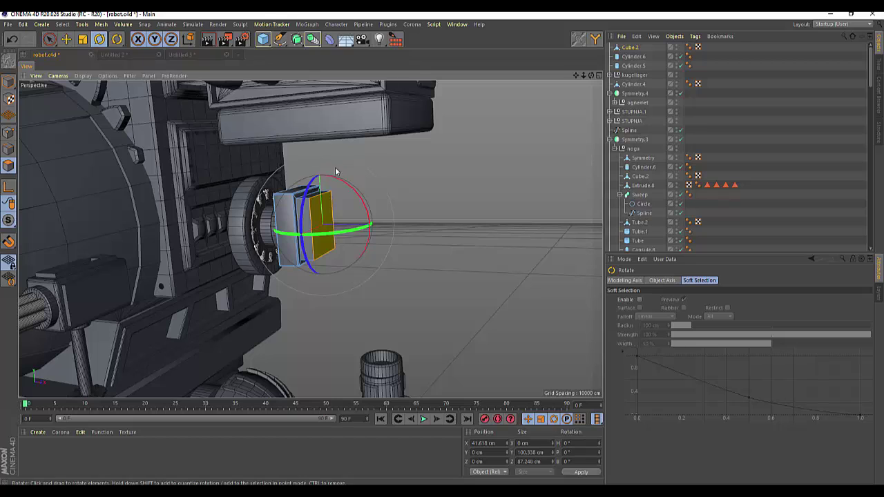
drag(338, 172, 350, 200)
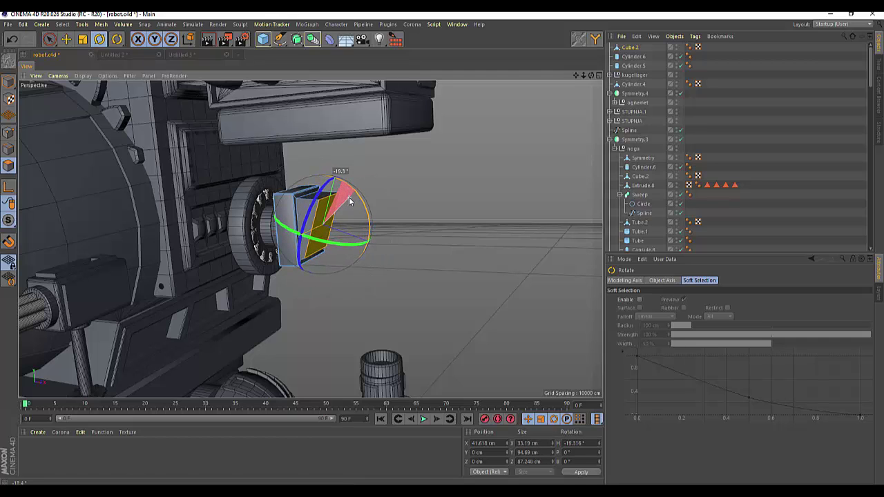
drag(350, 201, 349, 200)
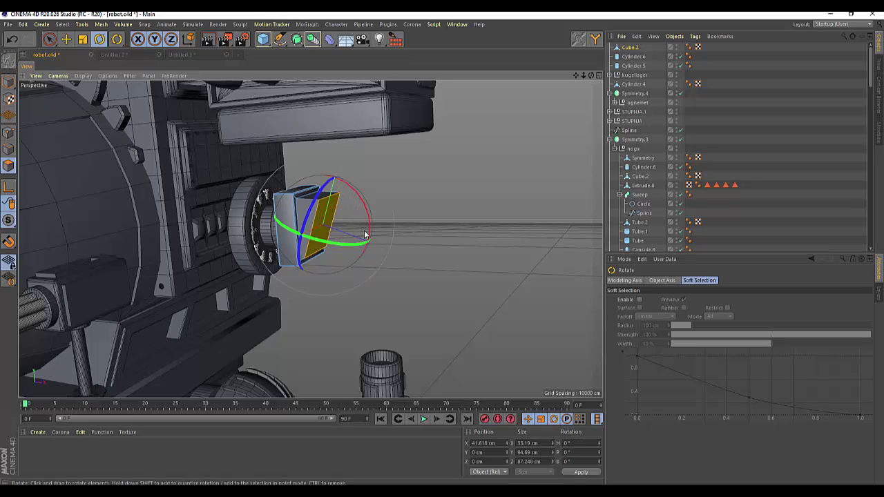
click(403, 268)
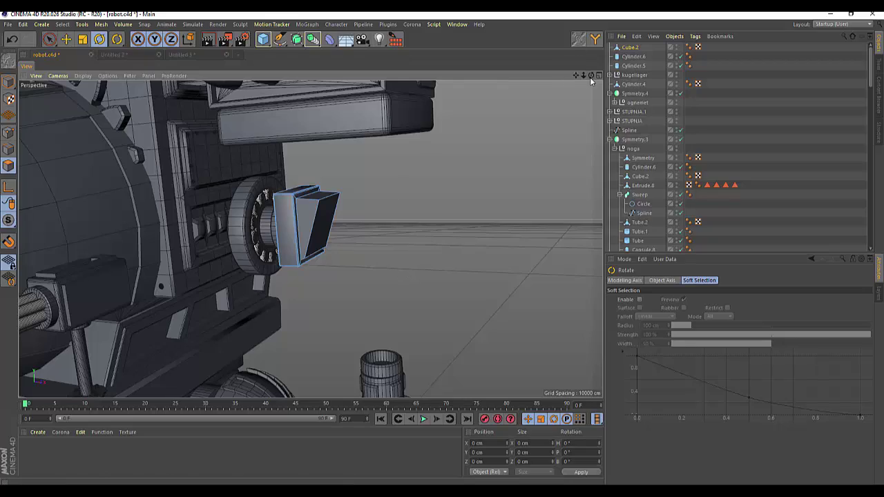
drag(590, 78, 310, 239)
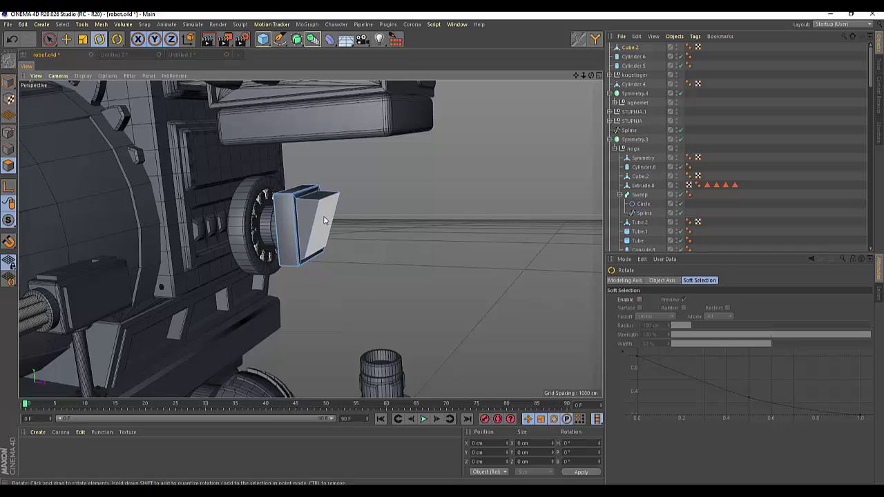
Tilt the front face further and extrude it outward by 4.9 cm
drag(330, 203, 369, 224)
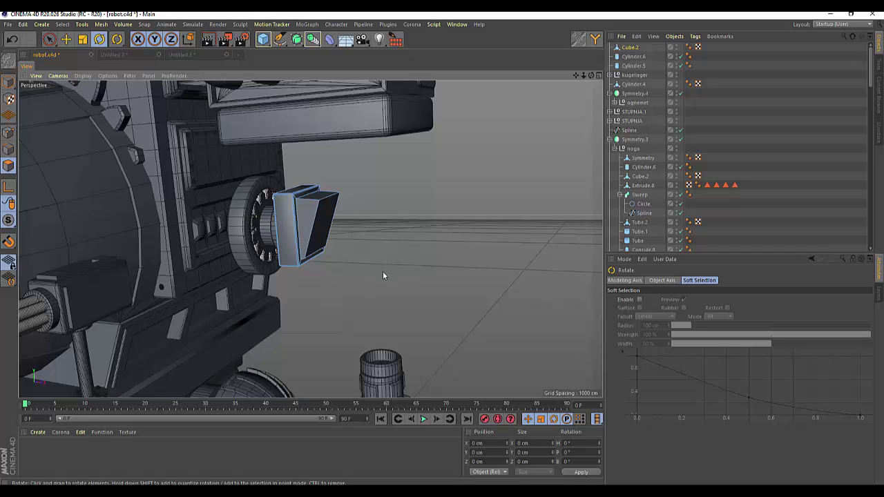
click(66, 39)
click(323, 219)
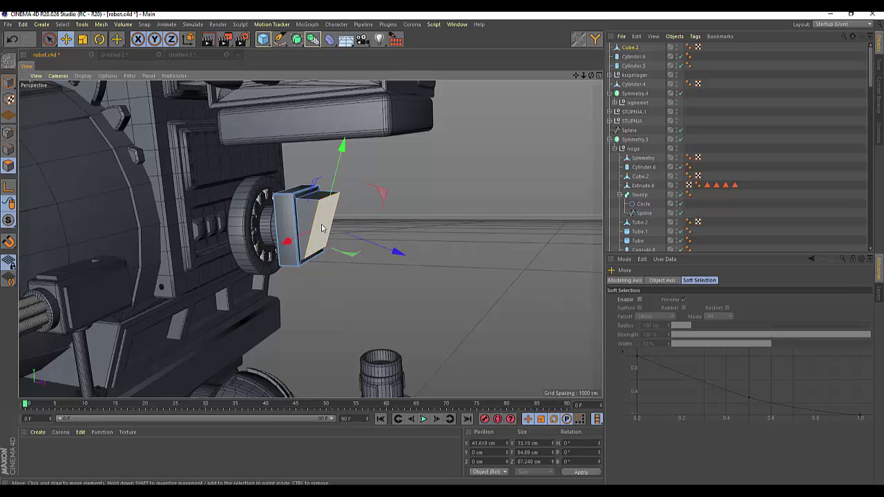
right_click(449, 234)
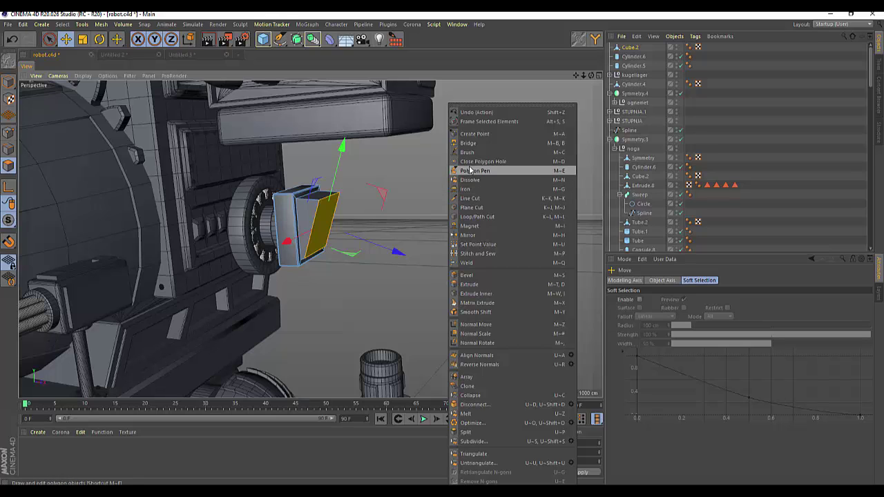
click(469, 285)
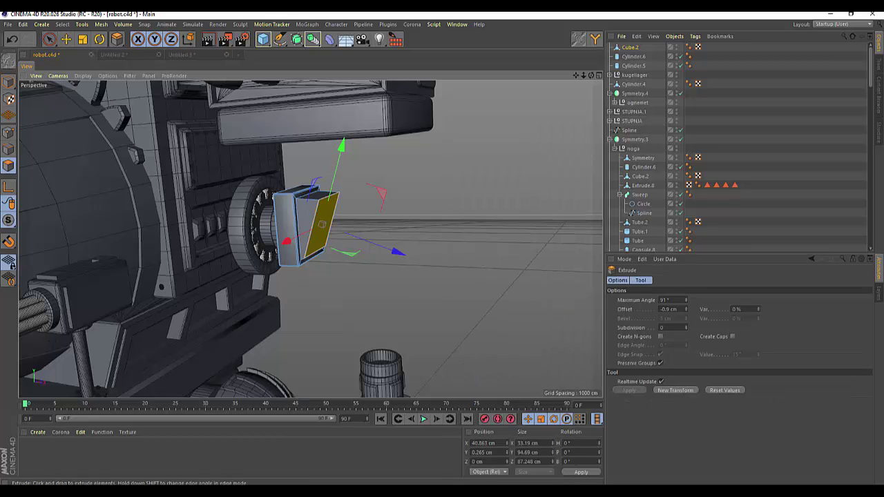
drag(469, 285, 511, 285)
Inset the front face twice, the second by 4.1 cm, pushing each inset face outward
right_click(473, 250)
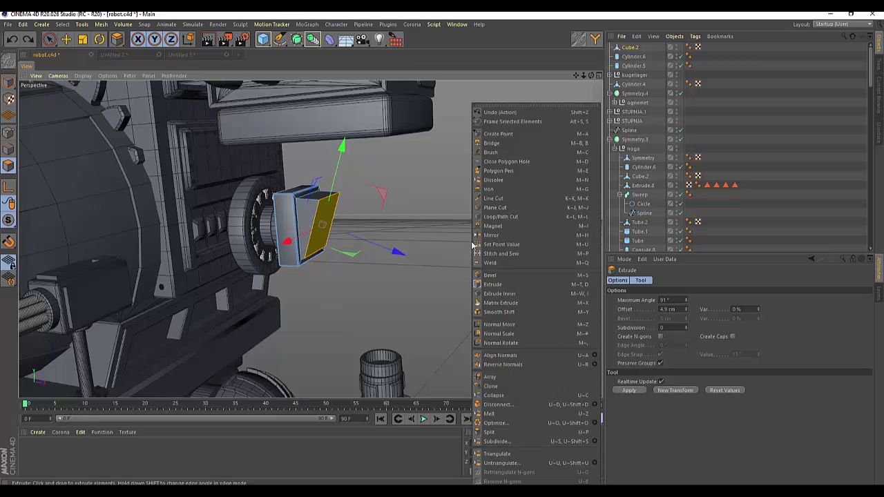
click(493, 294)
mouse_move(485, 252)
mouse_down()
mouse_move(456, 252)
mouse_move(469, 253)
mouse_up()
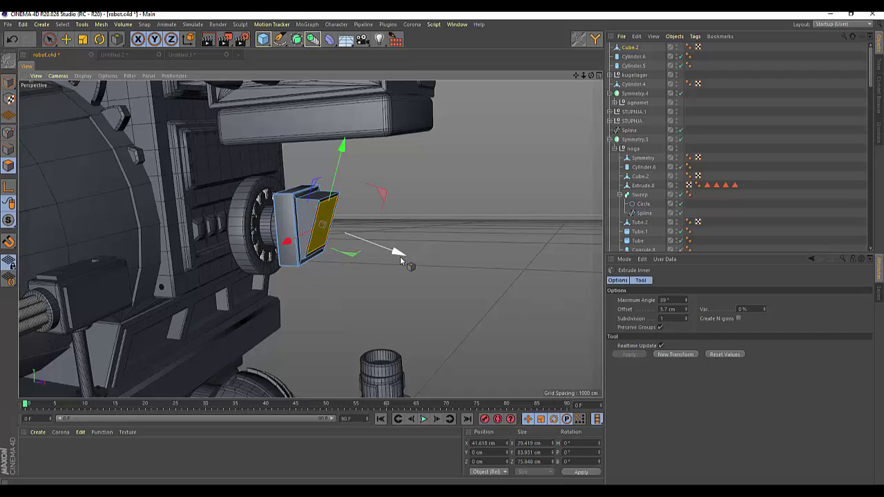
drag(402, 256, 404, 256)
right_click(449, 247)
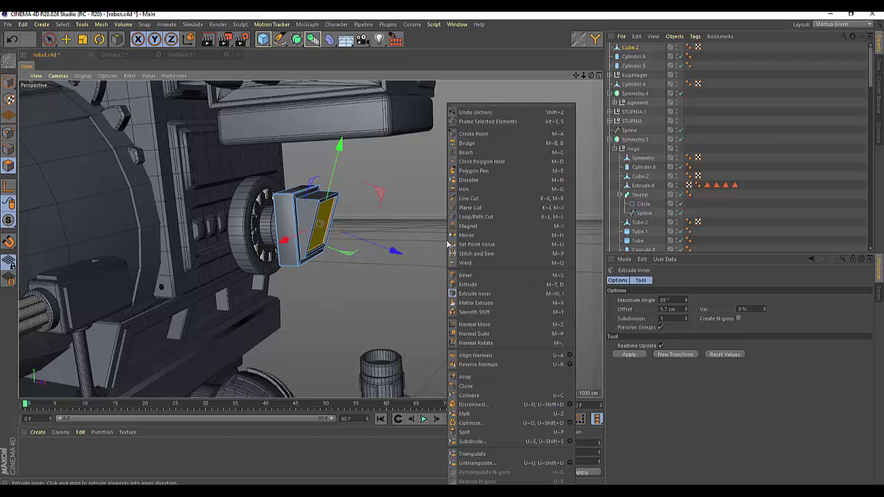
click(469, 295)
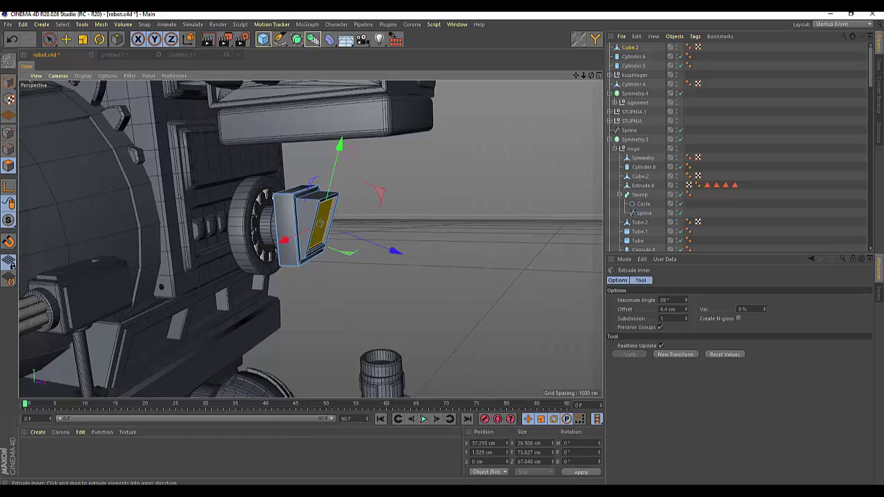
drag(342, 232, 418, 272)
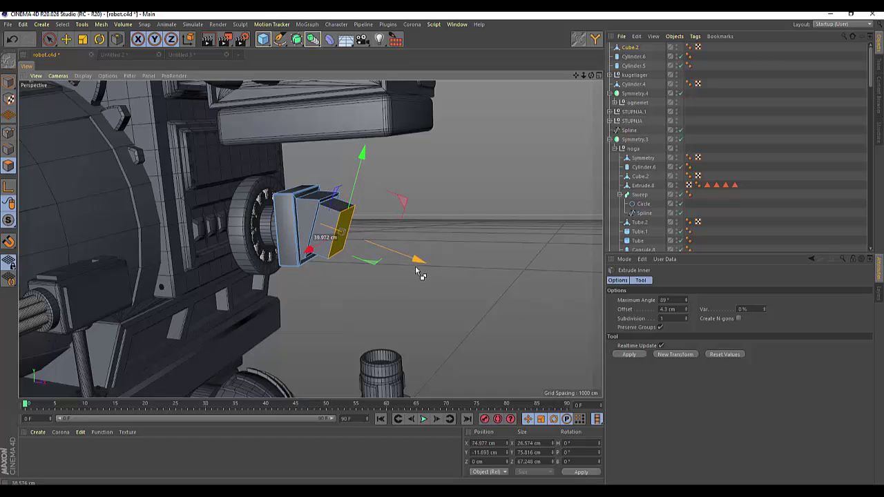
drag(418, 272, 414, 267)
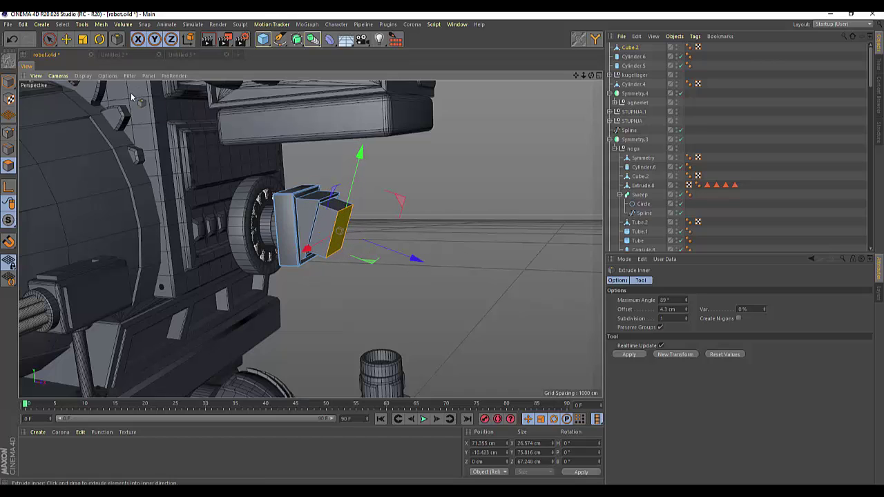
Tilt the extended face further and reselect the block's front face
click(99, 40)
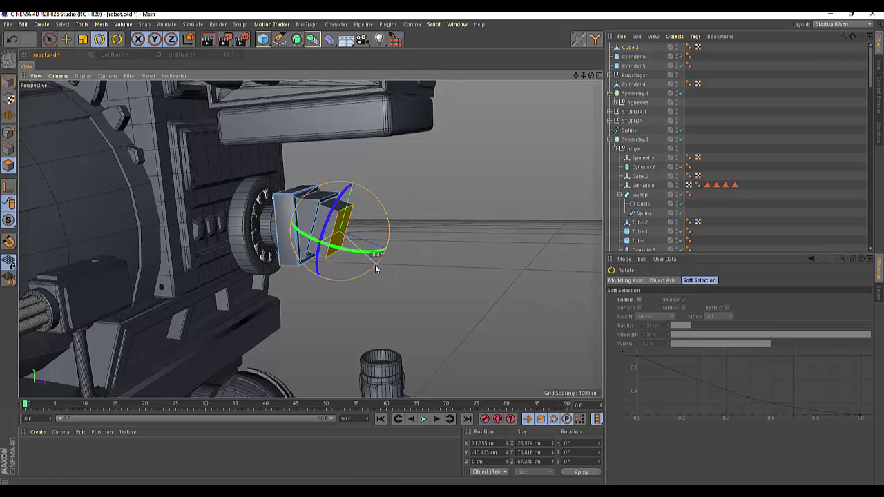
drag(376, 267, 376, 265)
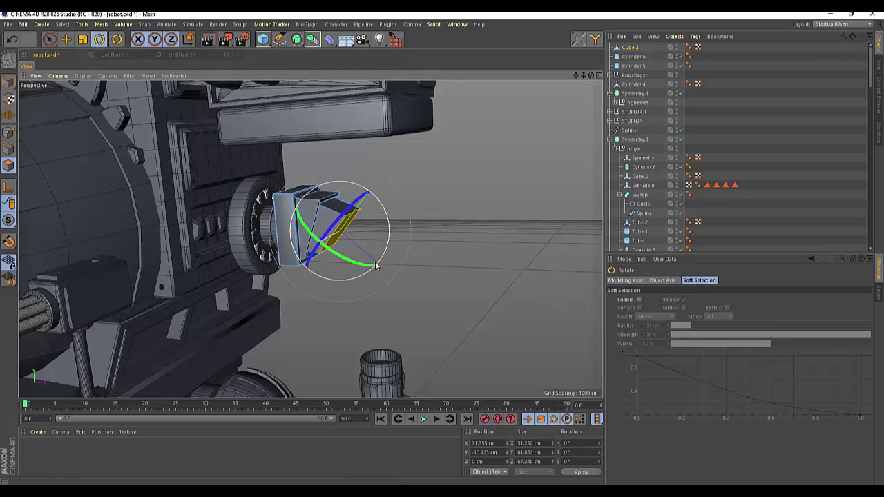
drag(591, 75, 387, 84)
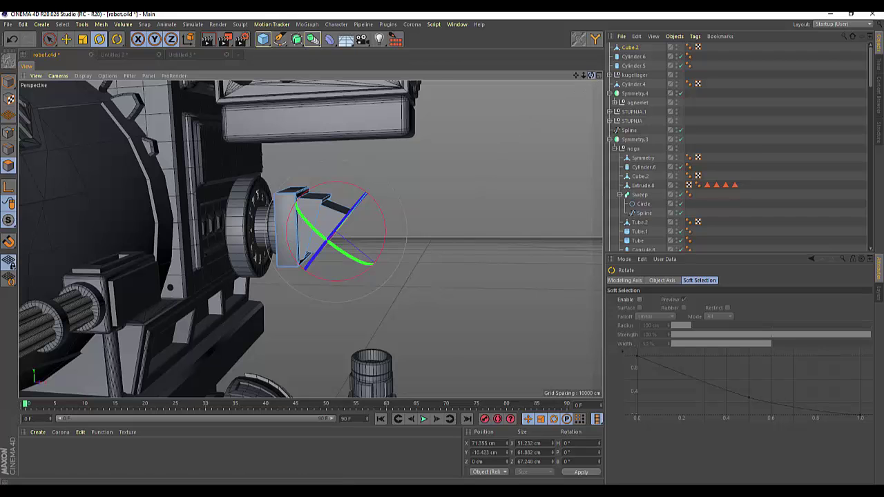
drag(591, 75, 520, 170)
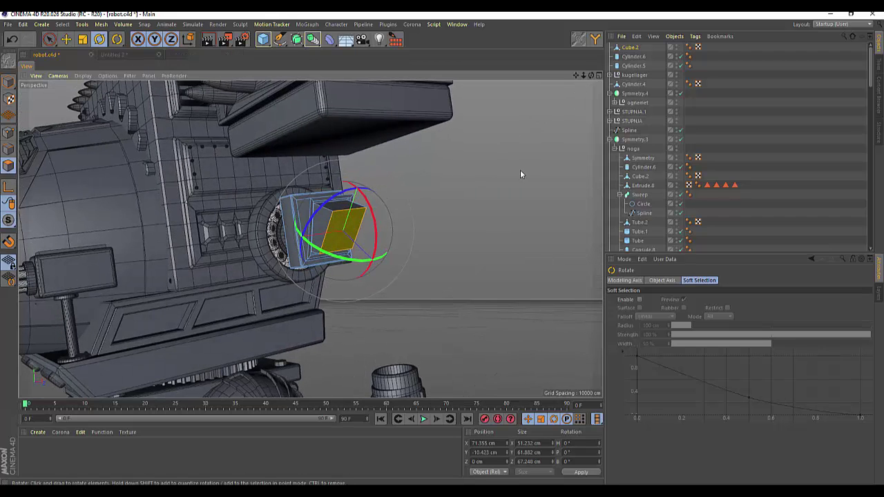
click(520, 170)
click(340, 231)
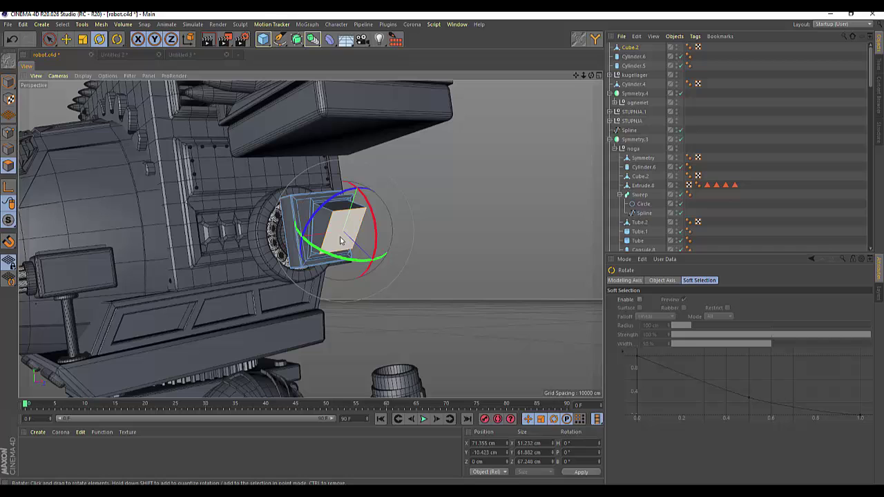
Inset the front face by 6 cm and push it outward about 37 cm
right_click(557, 225)
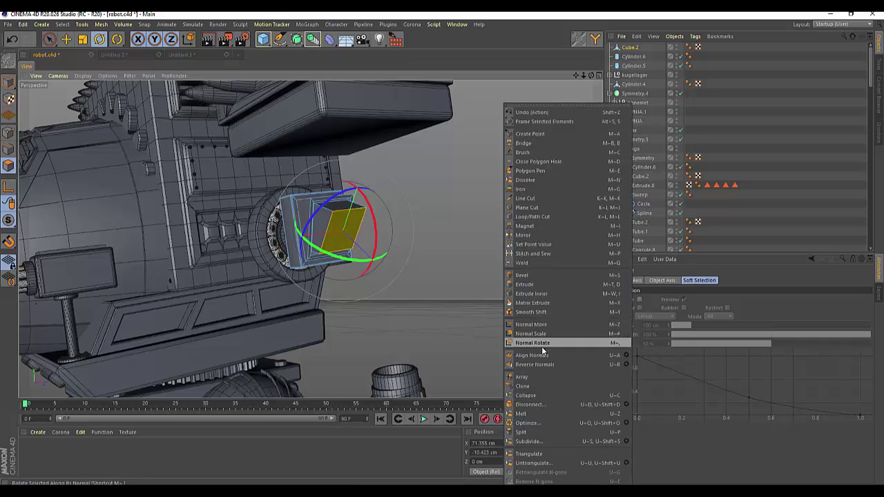
click(533, 293)
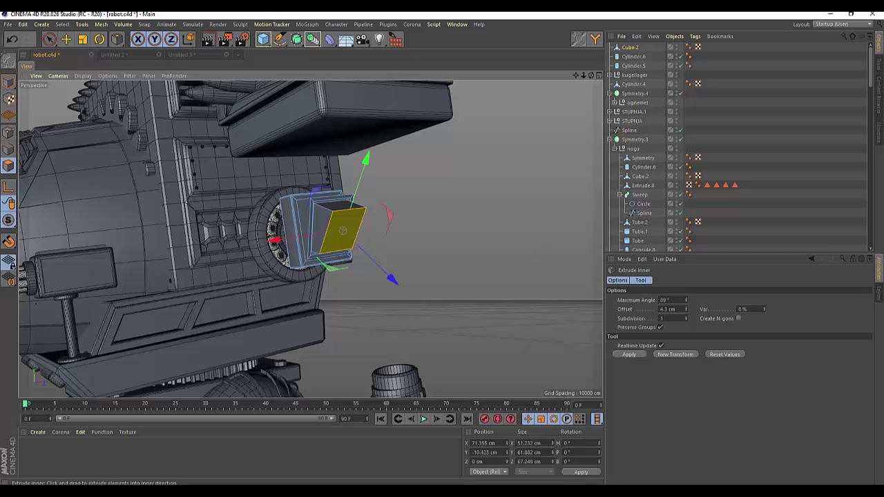
drag(533, 248, 549, 249)
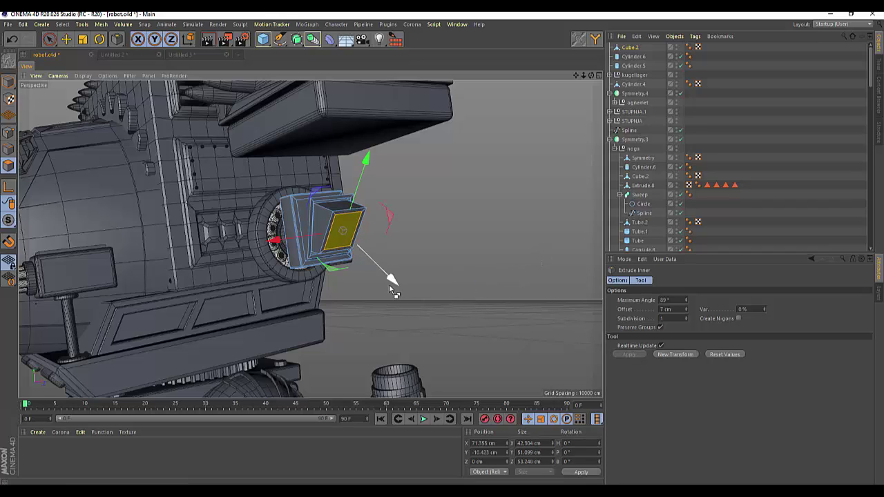
drag(393, 283, 388, 282)
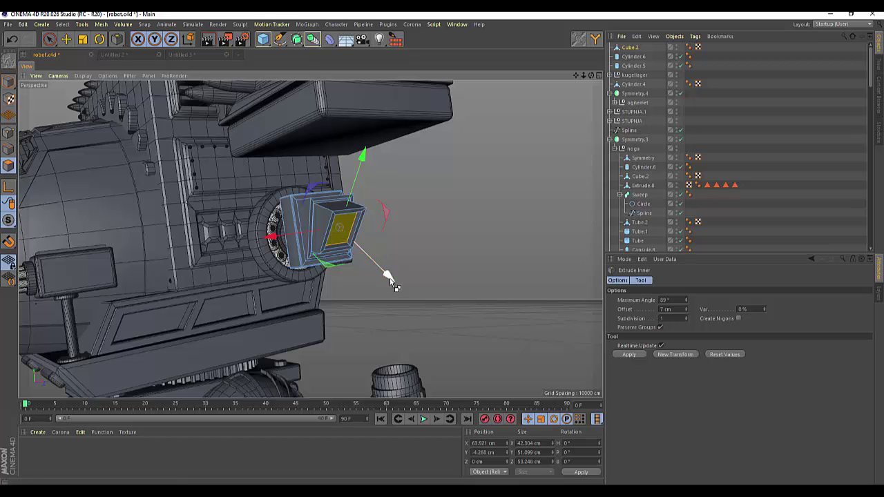
drag(685, 308, 685, 313)
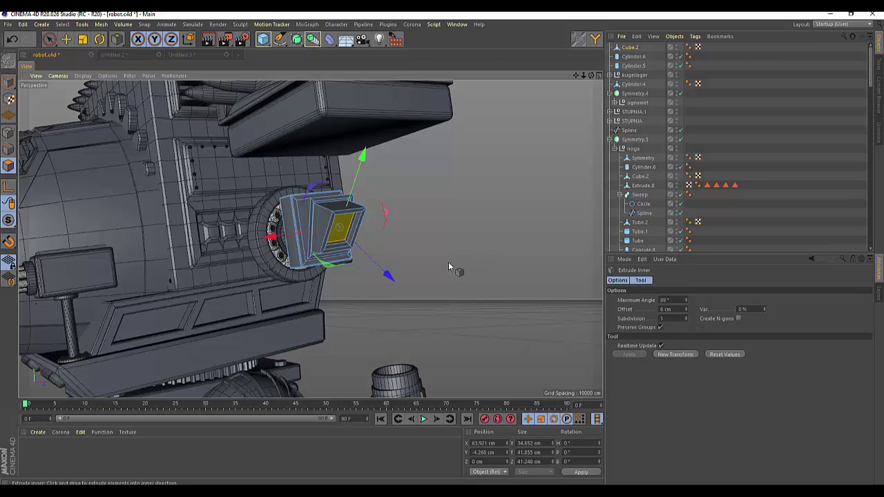
drag(388, 279, 402, 299)
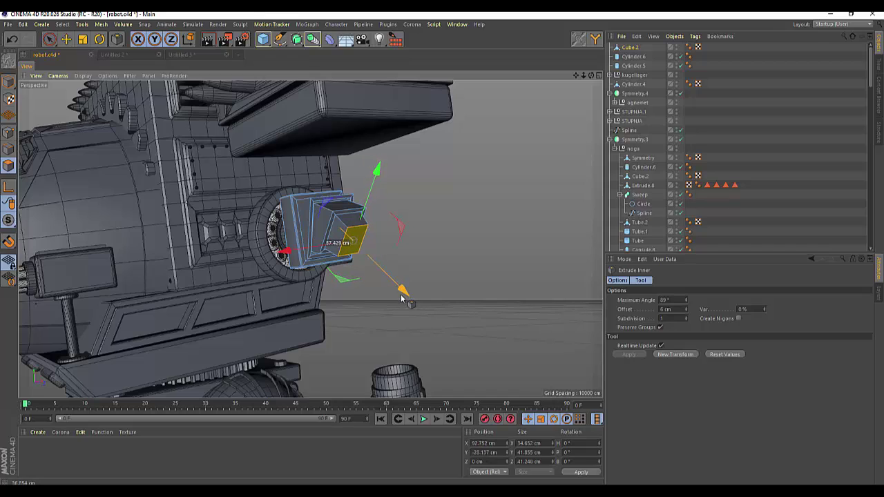
drag(592, 75, 545, 97)
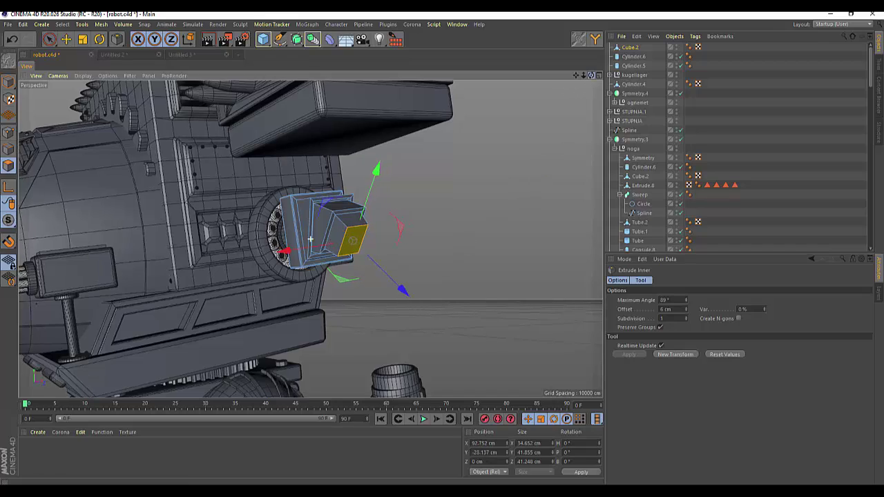
alt+drag(310, 239, 310, 239)
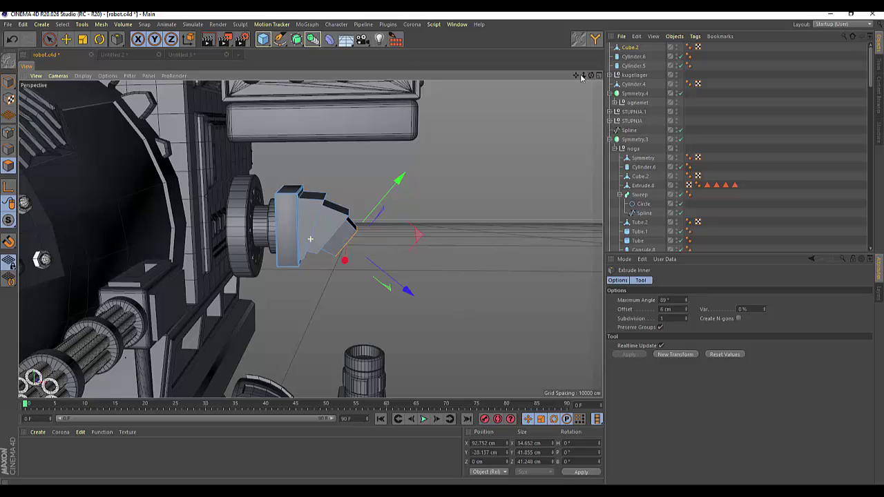
Turn the joint part slightly around its heading and add a new cylinder, Cylinder.7
click(83, 40)
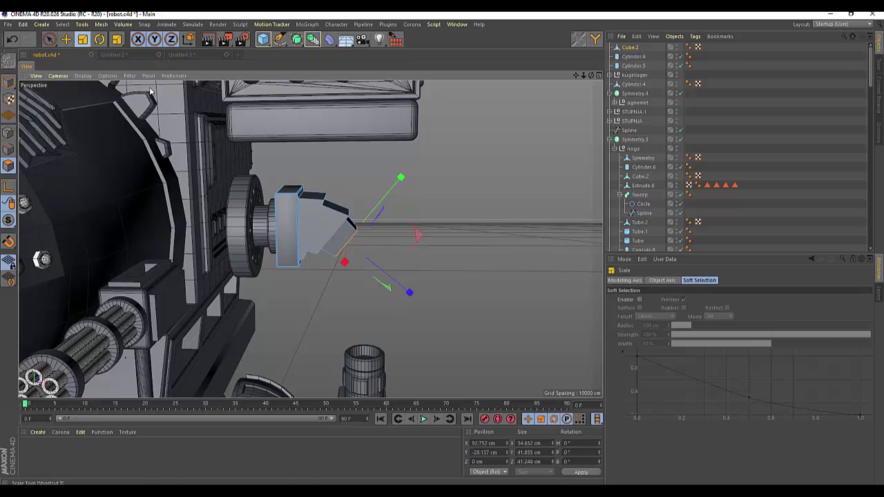
click(100, 40)
drag(396, 233, 392, 249)
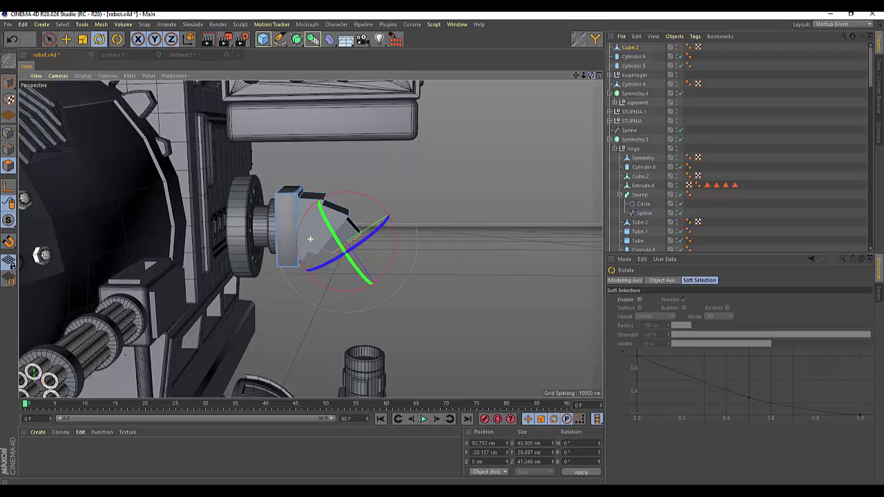
alt+drag(311, 239, 310, 239)
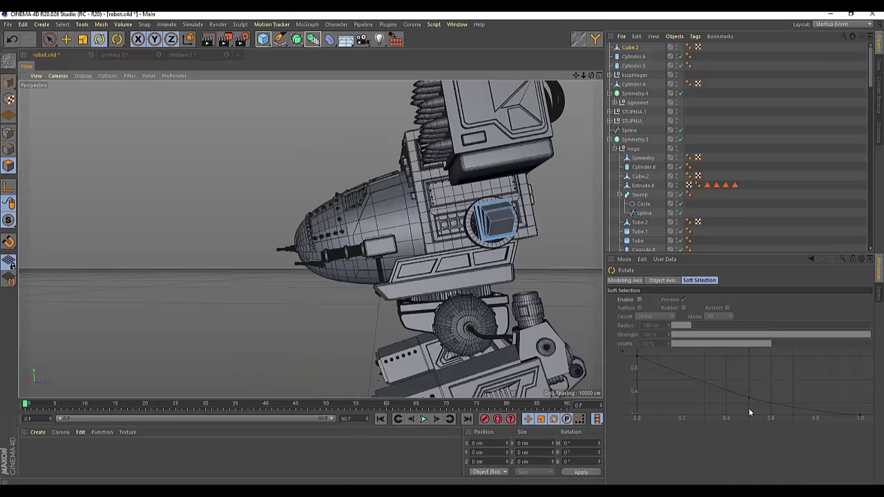
click(263, 40)
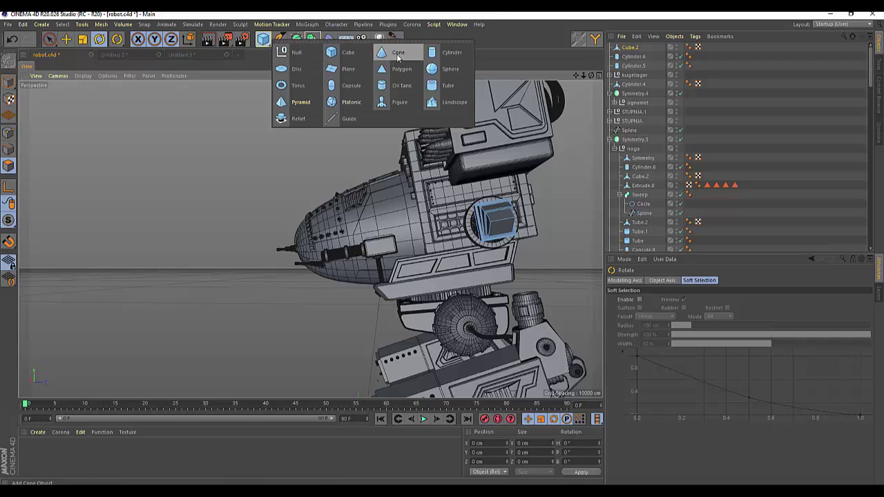
click(431, 54)
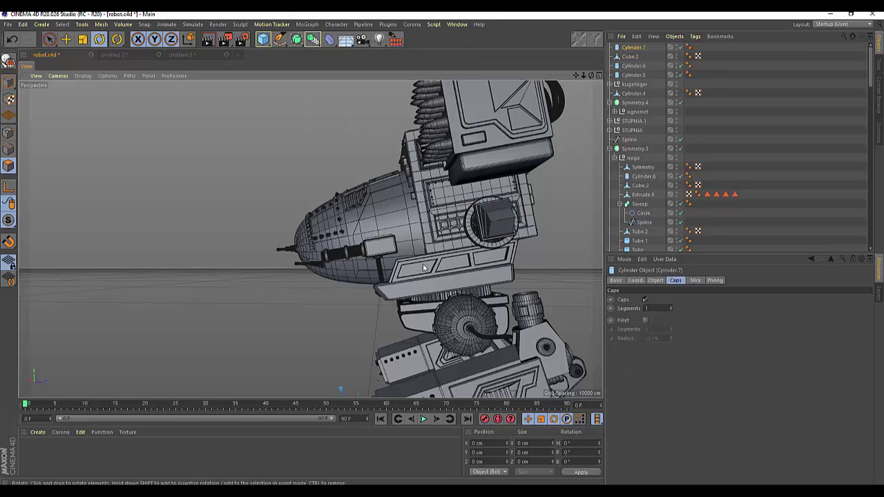
Lift Cylinder.7 from the origin along Z, Y and X into the robot's upper body
scroll(359, 382, down, 3)
scroll(359, 364, down, 3)
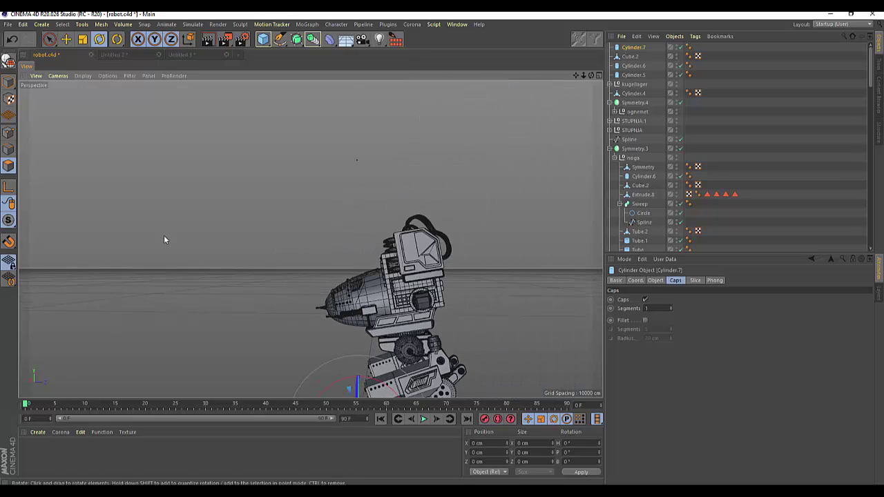
click(49, 39)
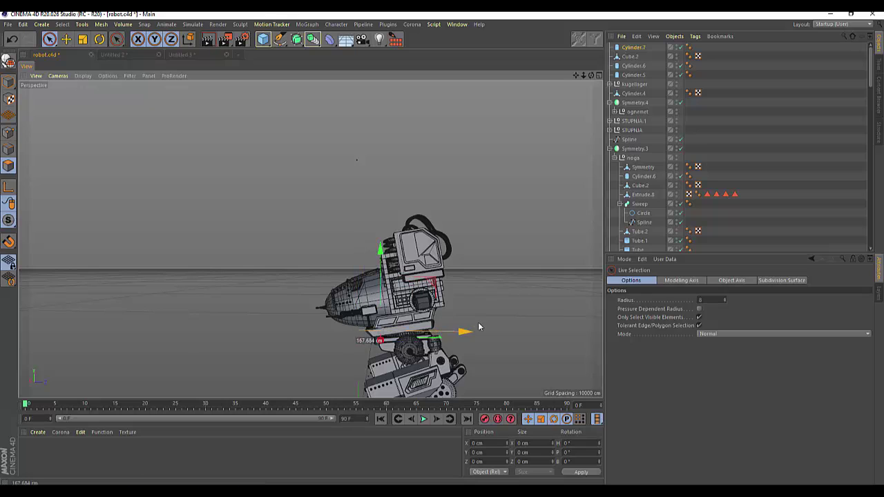
drag(444, 342, 517, 310)
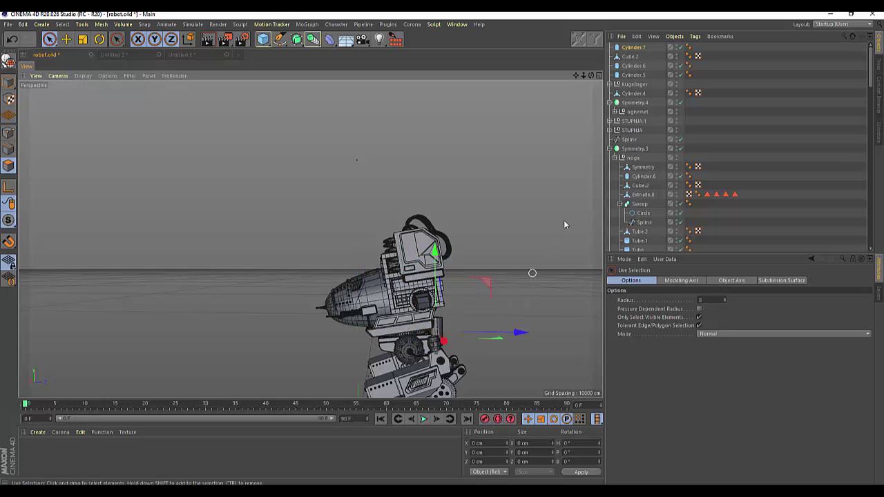
drag(591, 75, 310, 239)
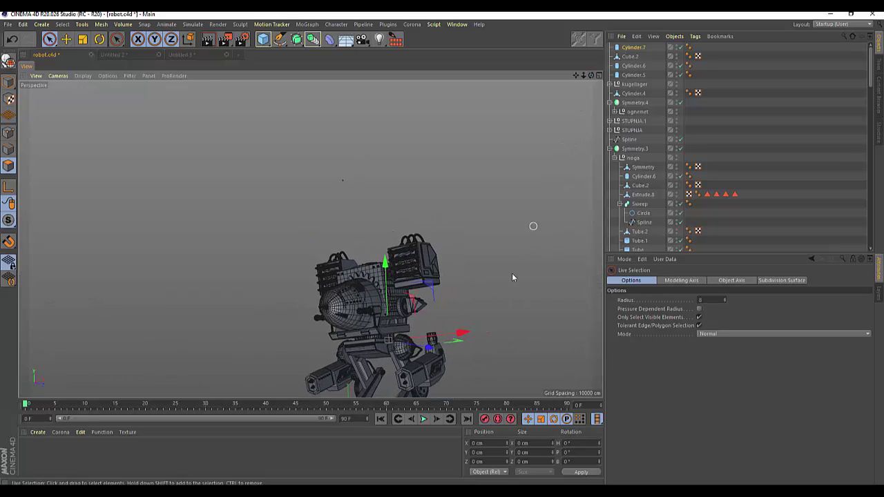
drag(462, 338, 497, 323)
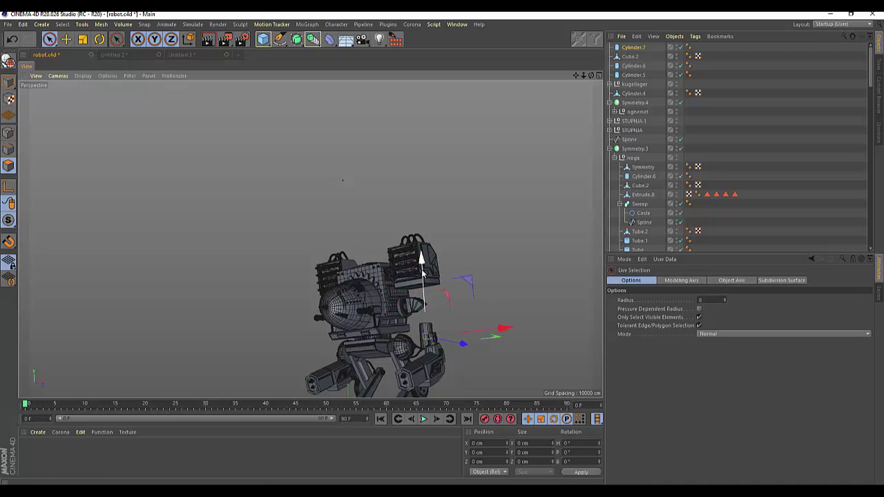
drag(418, 263, 413, 250)
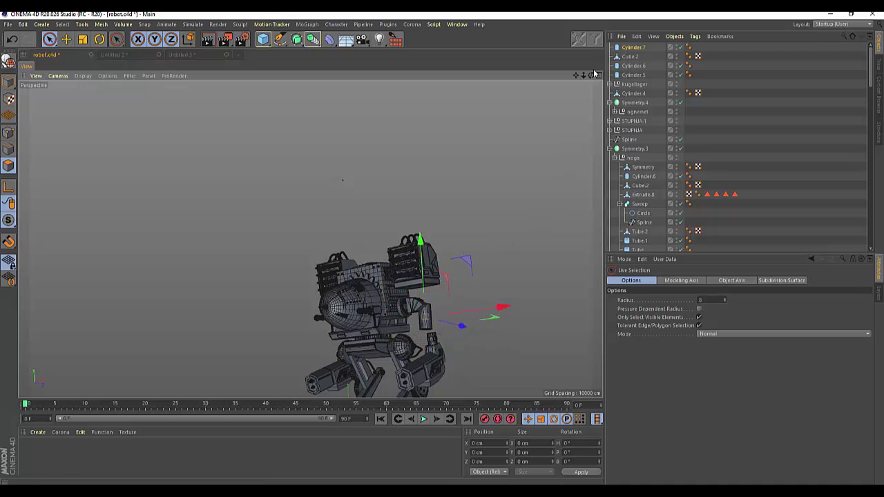
alt+drag(310, 239, 310, 239)
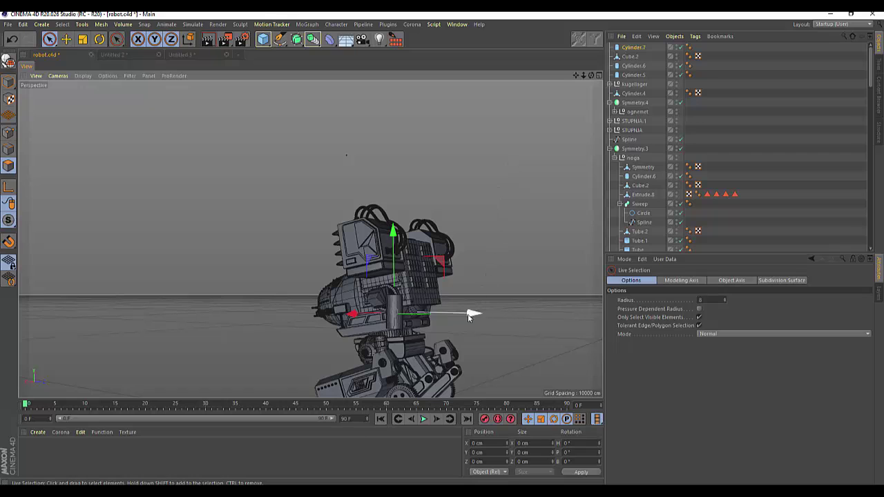
drag(472, 313, 450, 330)
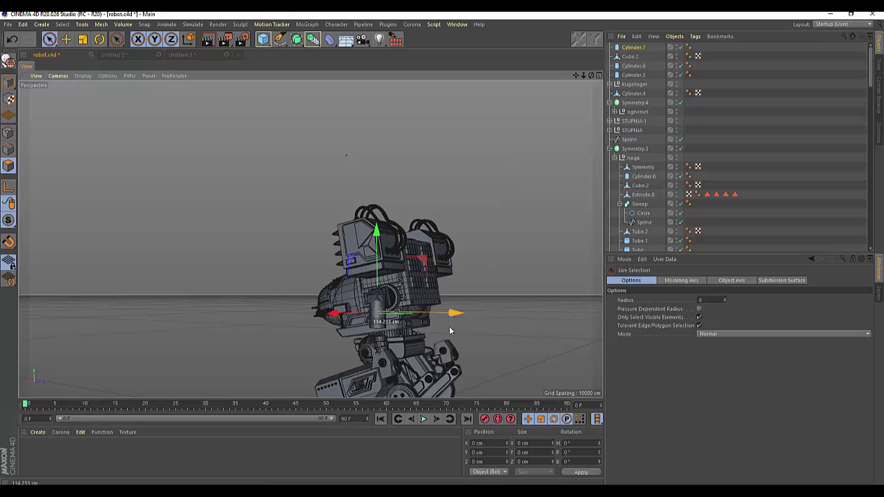
Set Cylinder.7's radius to 32 cm
click(629, 48)
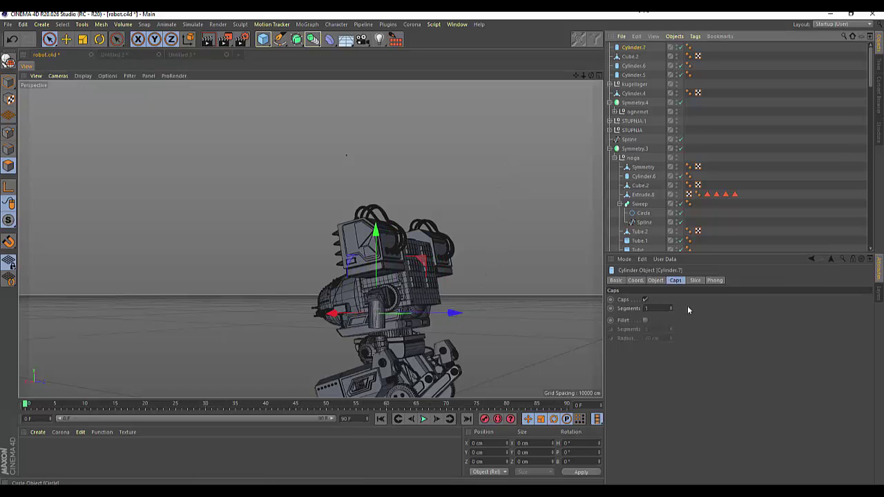
click(656, 280)
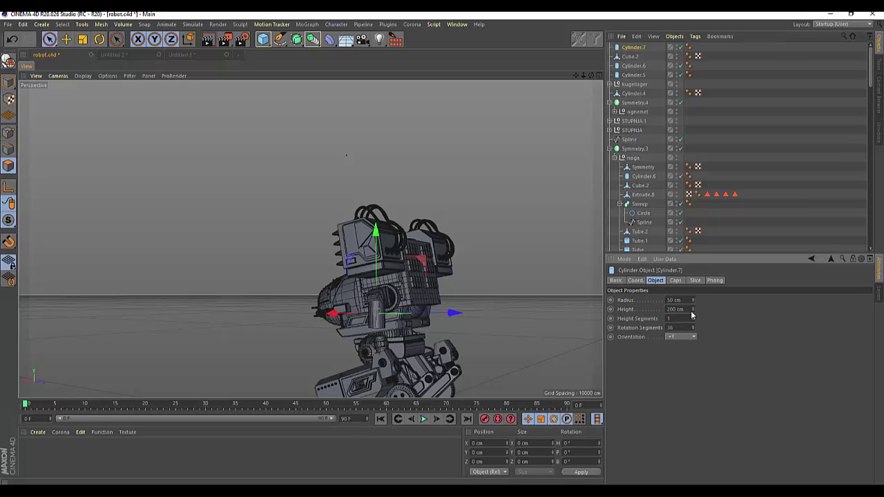
drag(693, 301, 693, 314)
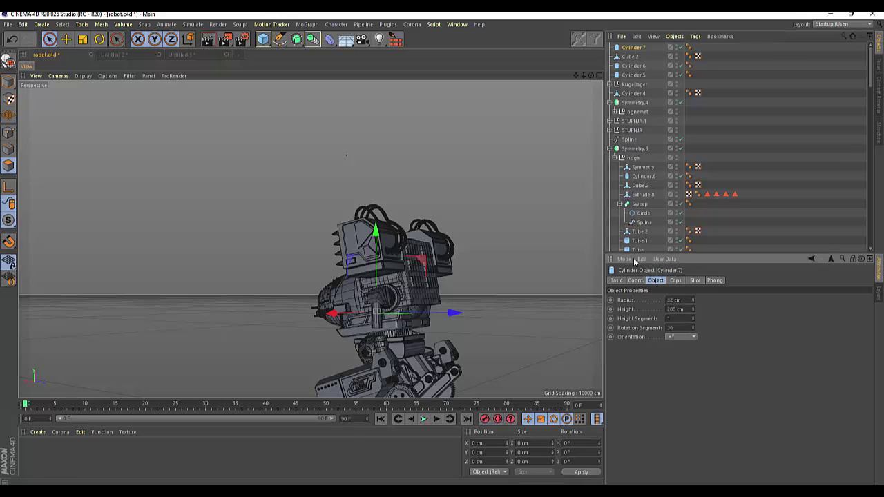
Raise Cylinder.7 along Y and tilt it about its bank and heading axes
drag(591, 75, 310, 239)
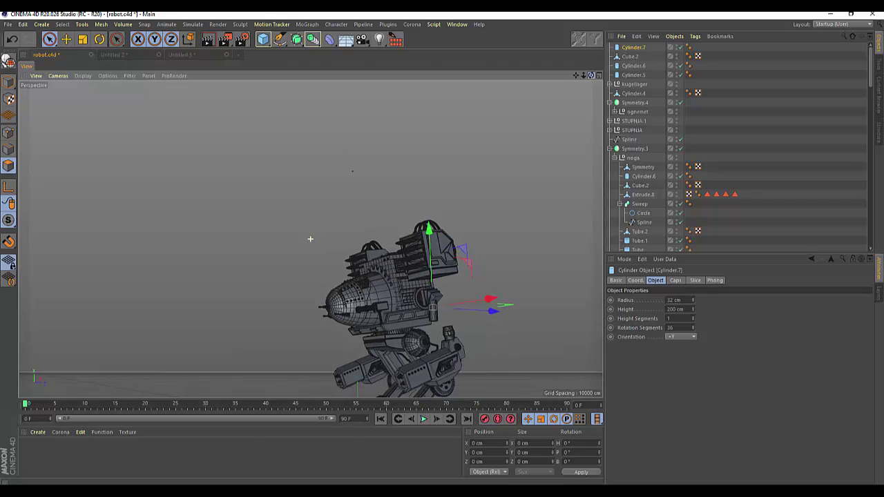
scroll(492, 311, up, 2)
scroll(469, 296, up, 3)
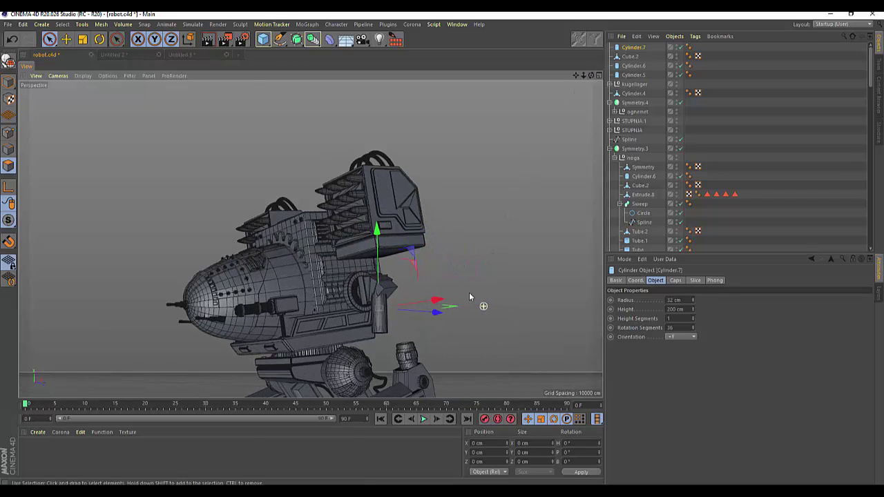
drag(376, 230, 376, 228)
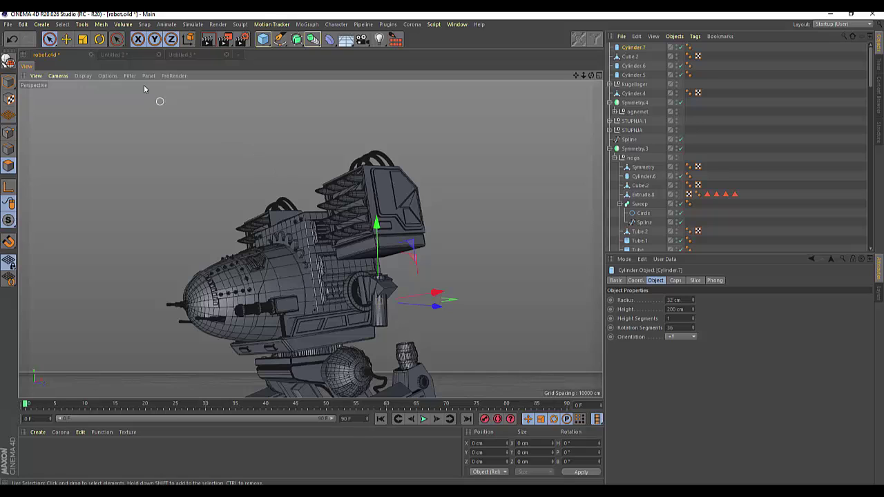
click(98, 42)
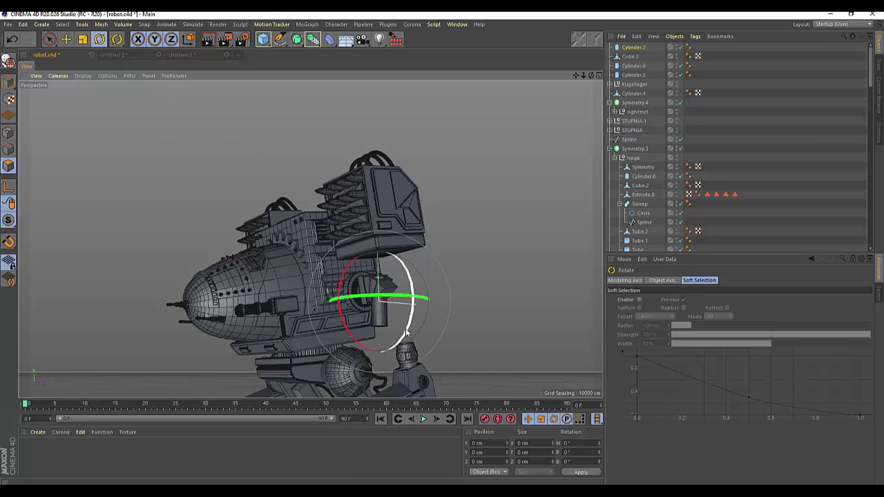
drag(407, 333, 412, 300)
alt+drag(583, 83, 309, 238)
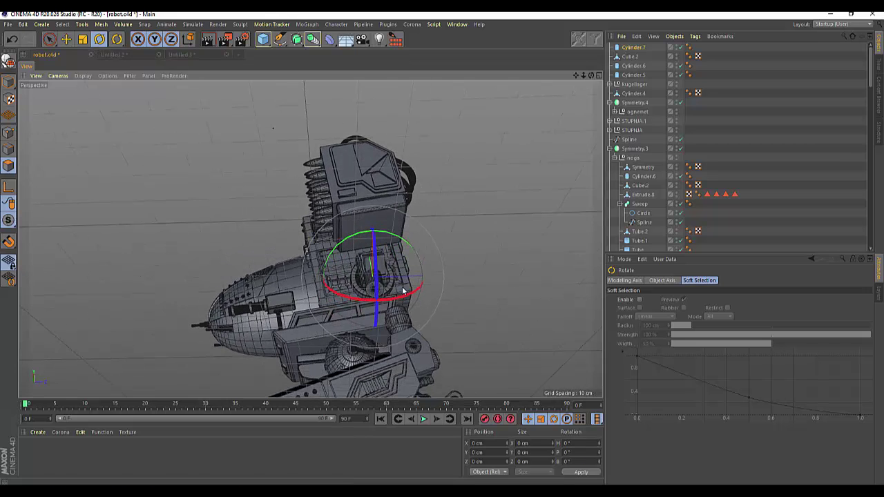
drag(404, 301, 406, 298)
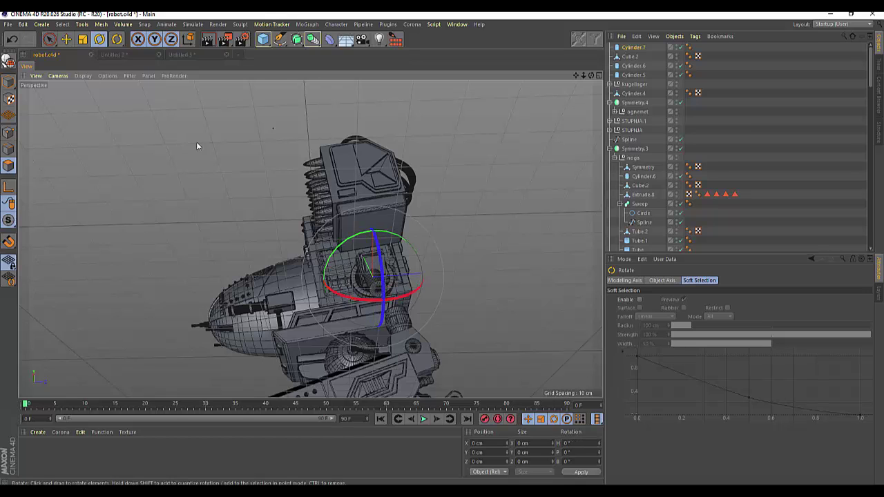
Nudge Cylinder.7 along Z and Y so it sits against the body's side
click(65, 40)
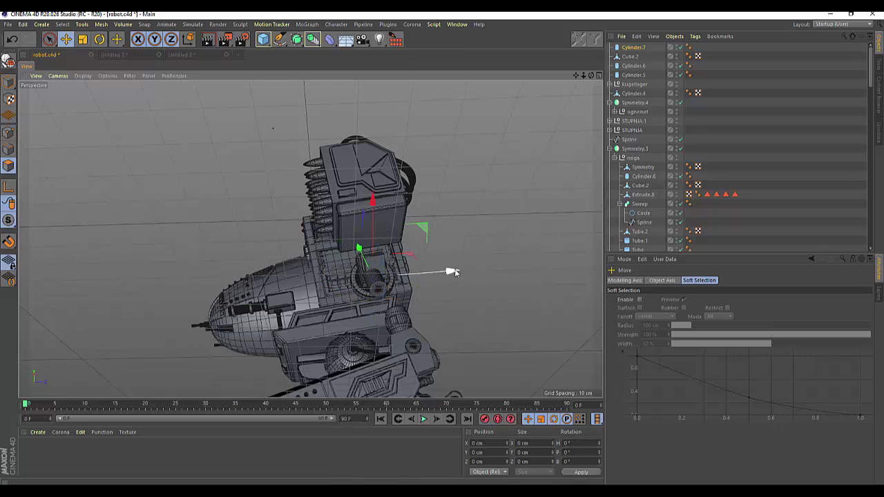
drag(451, 271, 459, 271)
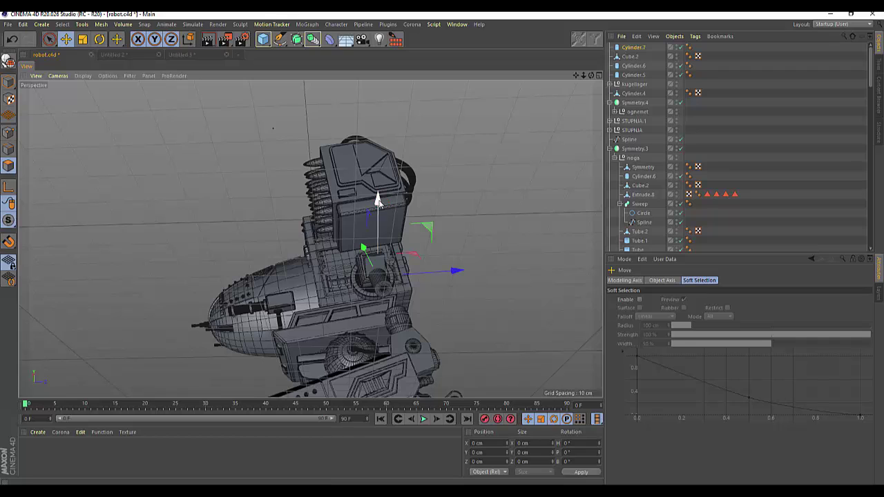
drag(380, 202, 380, 192)
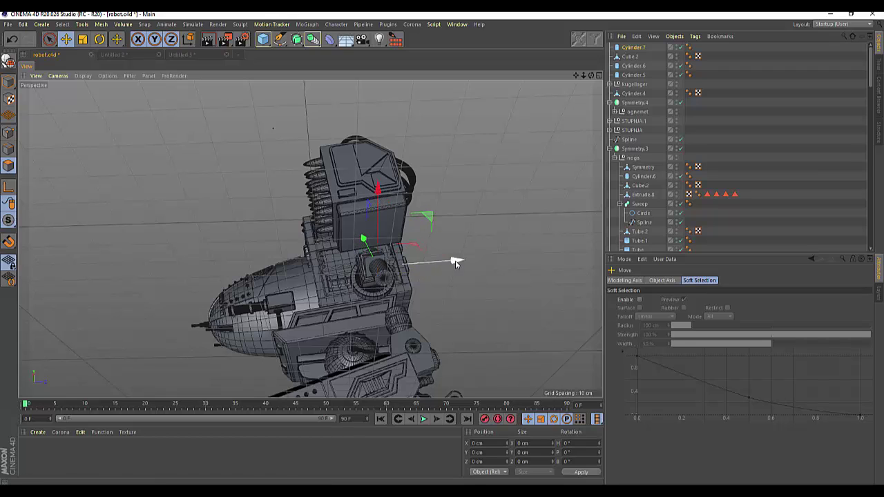
drag(457, 261, 454, 262)
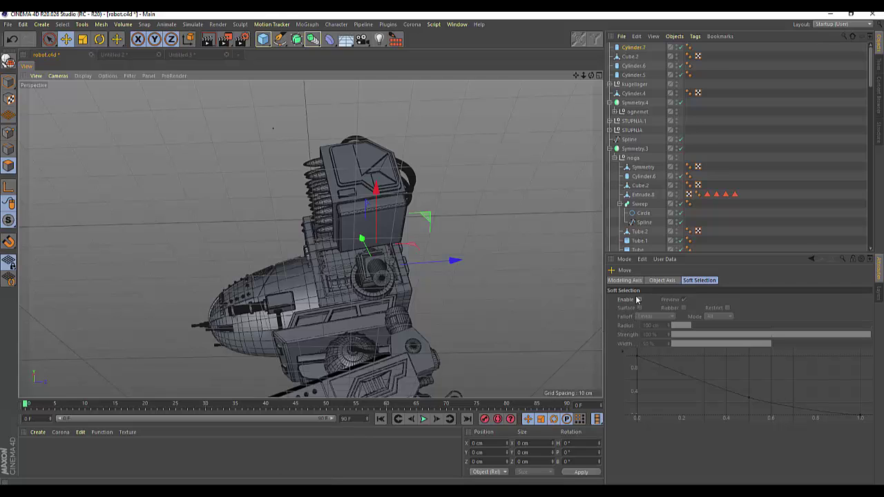
click(631, 48)
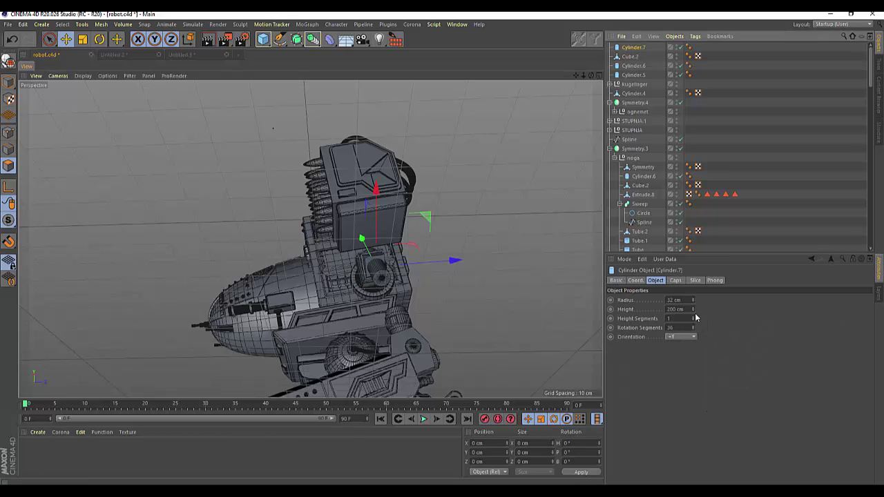
Set Cylinder.7's height to 79 cm while nudging it into place
drag(693, 313, 693, 316)
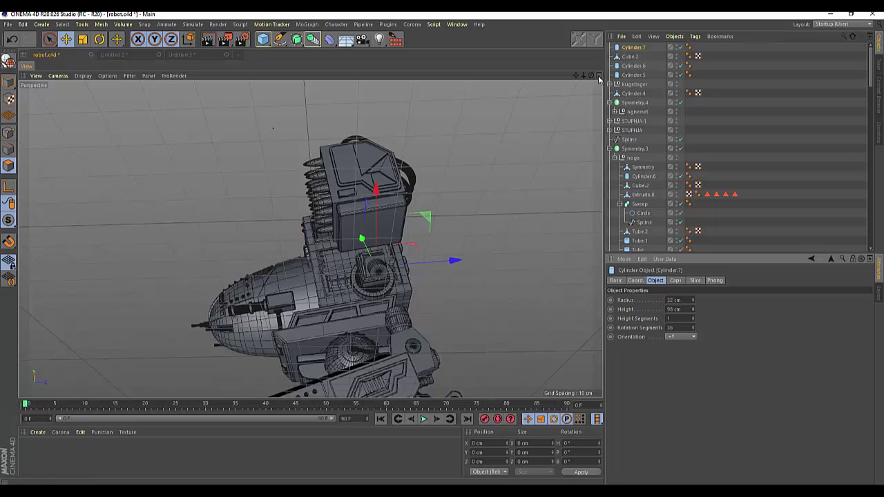
drag(592, 80, 436, 174)
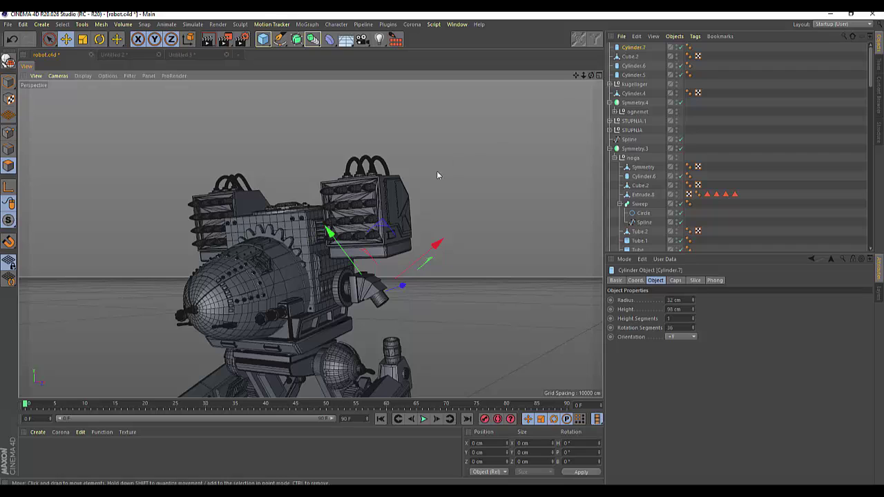
drag(326, 233, 338, 247)
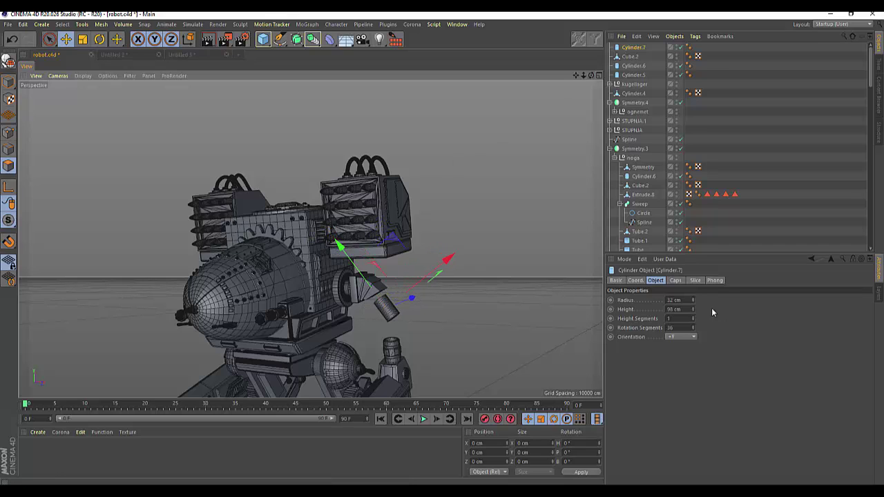
click(693, 308)
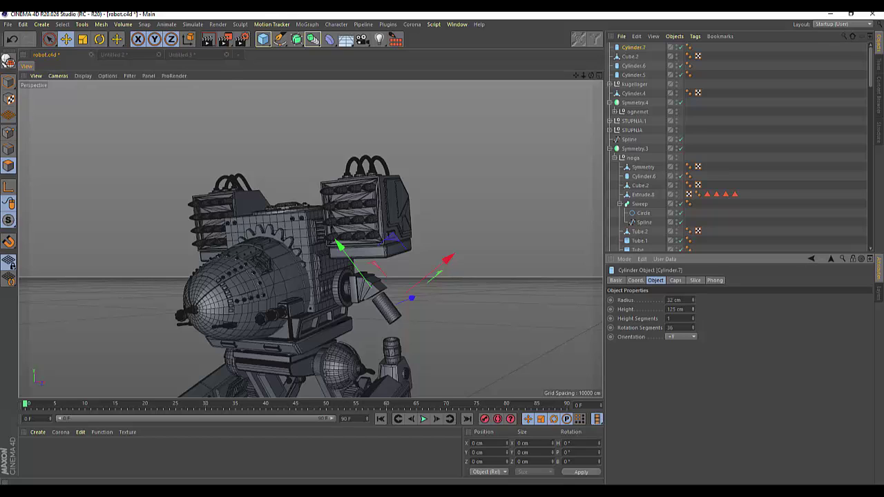
drag(336, 247, 332, 240)
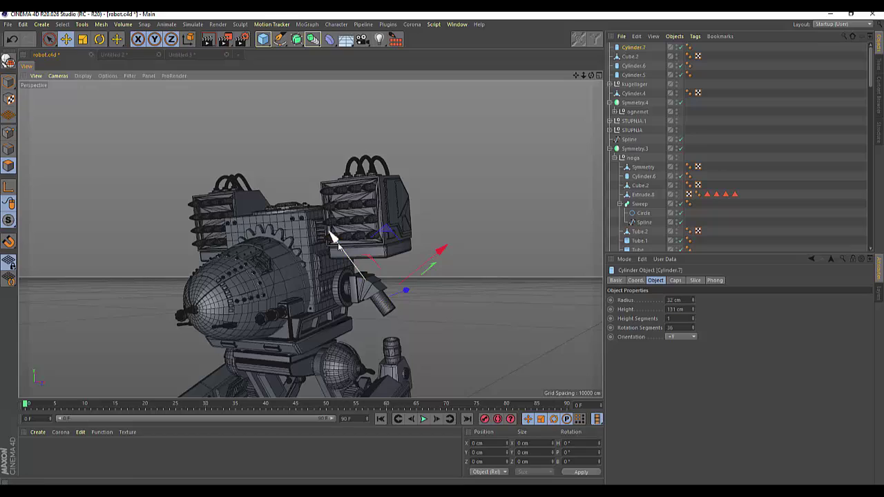
drag(590, 75, 310, 238)
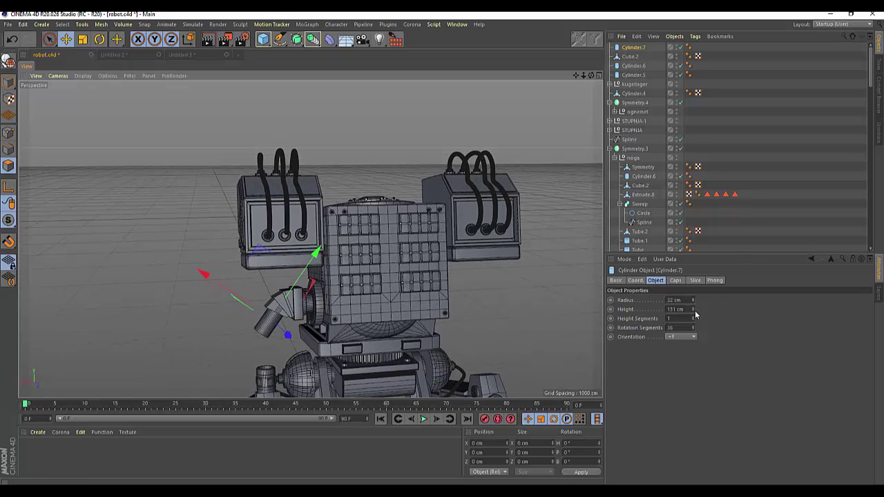
drag(693, 311, 693, 326)
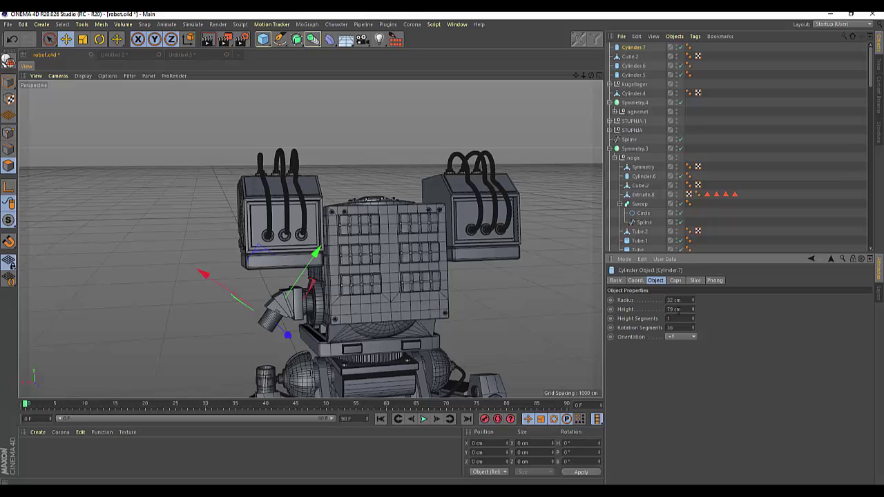
Ctrl-drag out a copy, Cylinder.8, below the original cylinder
alt+drag(310, 238, 310, 238)
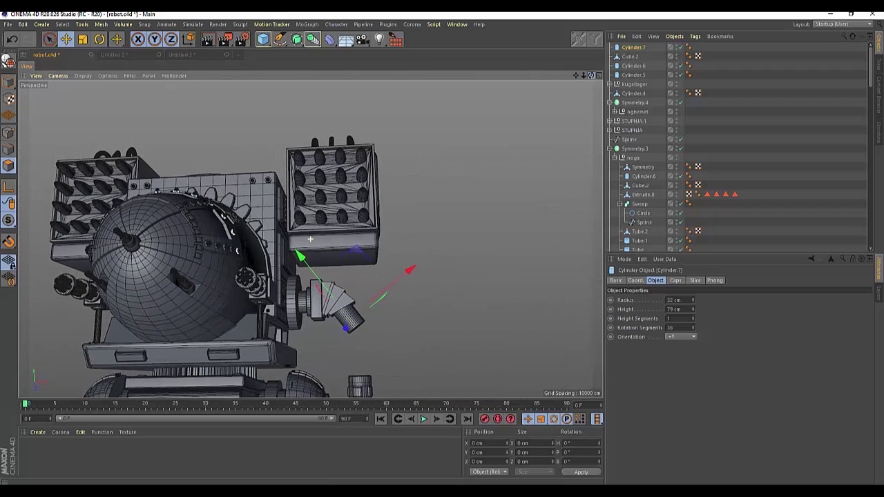
click(410, 272)
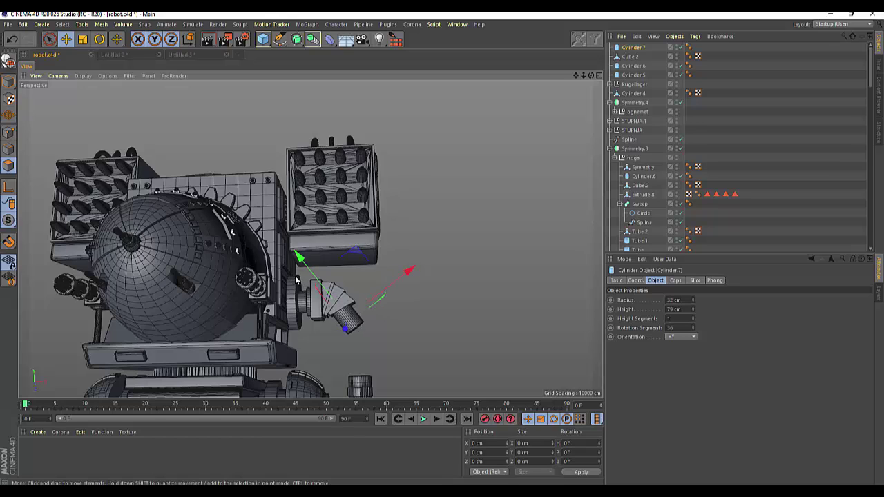
ctrl+drag(305, 267, 322, 295)
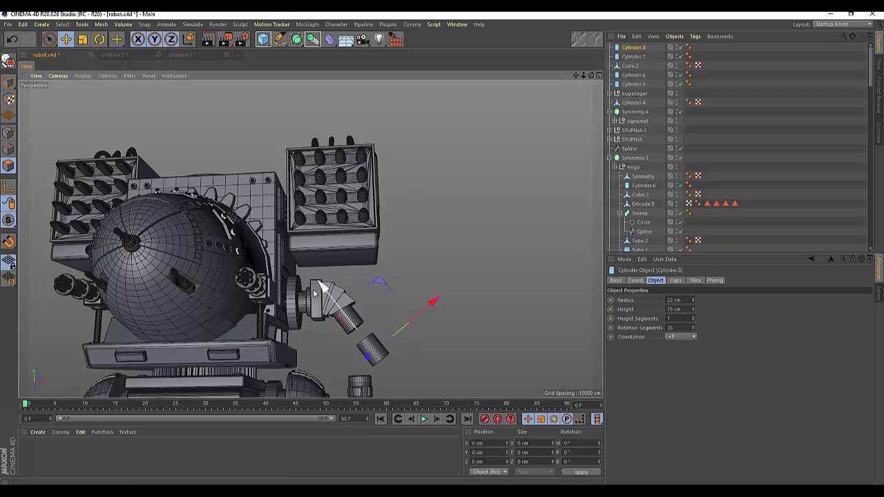
Try tilting Cylinder.8, undo it, then lower it and shift it along X
click(100, 39)
drag(420, 338, 418, 386)
key(ctrl+z)
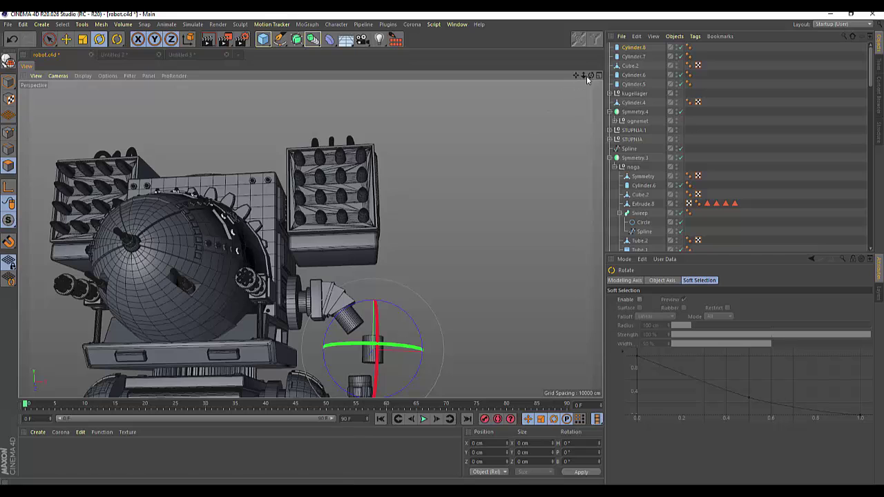
drag(587, 79, 172, 124)
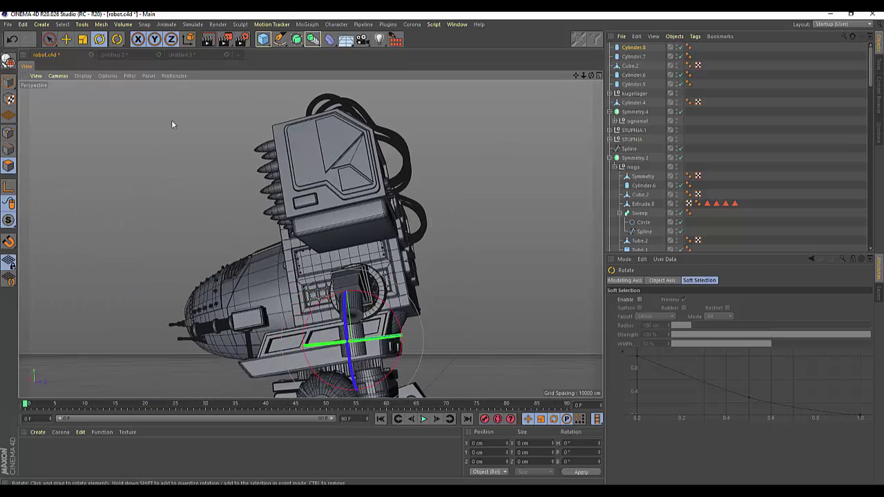
click(66, 39)
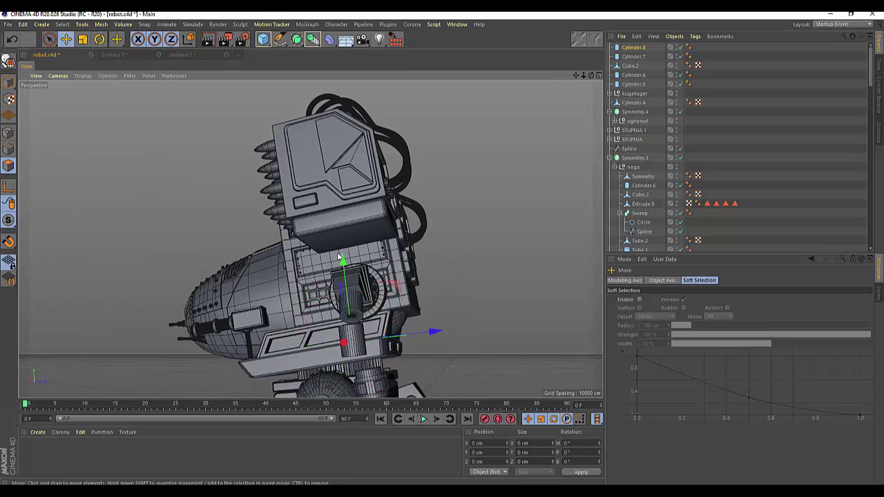
drag(339, 257, 341, 279)
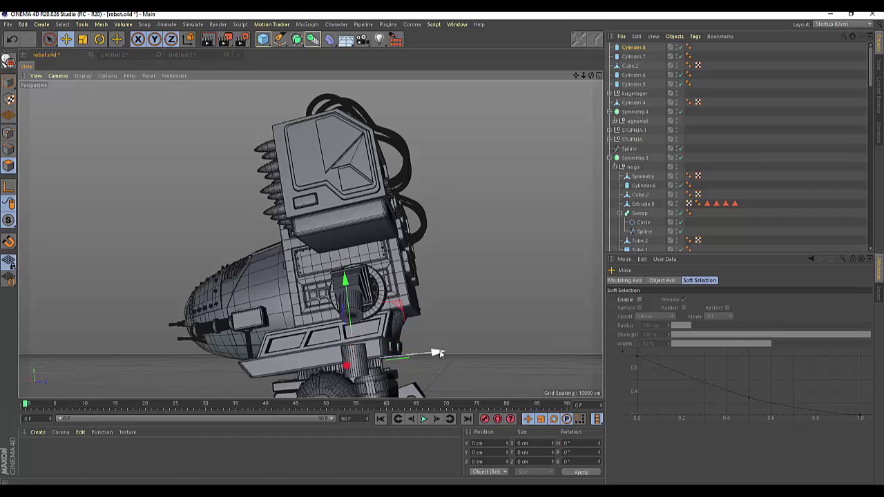
drag(437, 354, 452, 348)
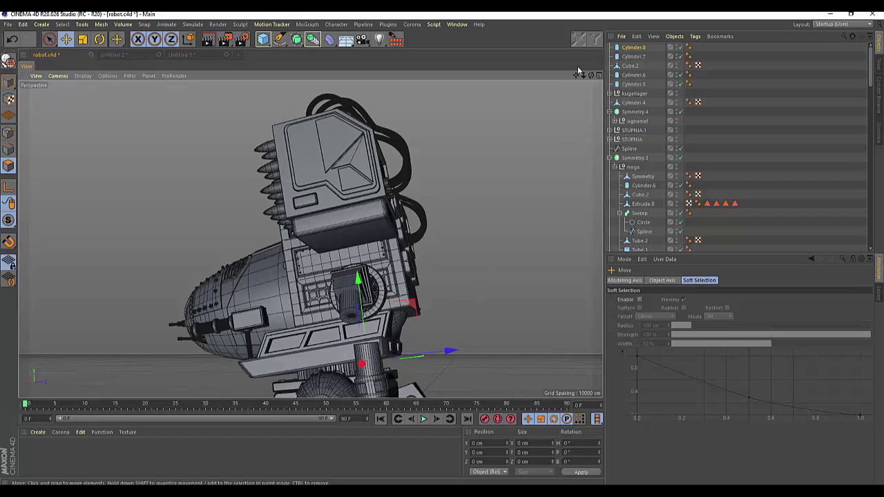
In the enlarged Right view, slide Cylinder.8 left along X under the body
click(599, 75)
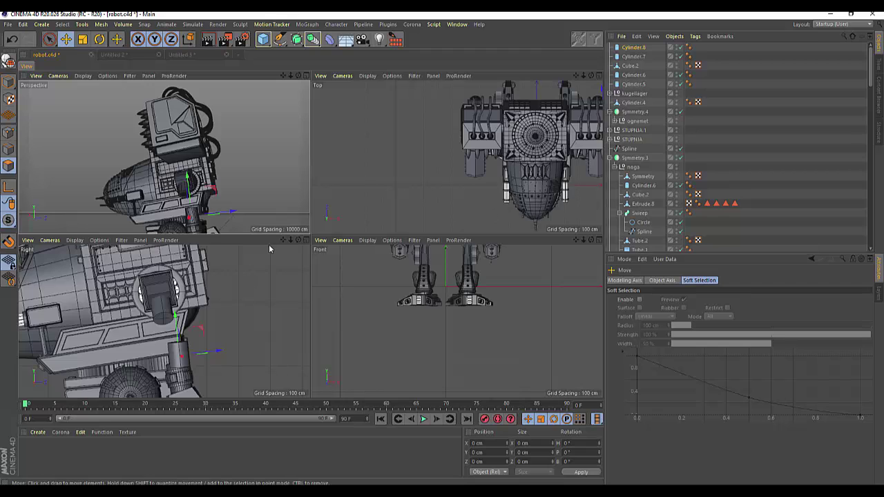
click(306, 239)
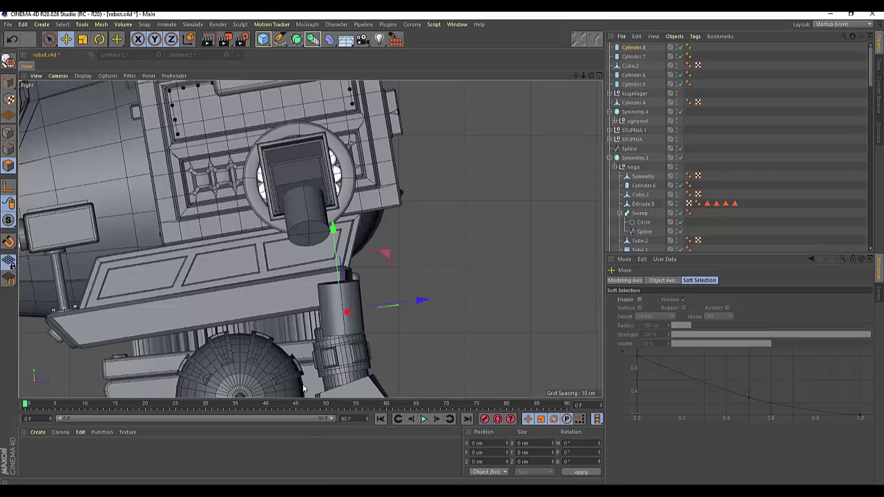
drag(416, 302, 413, 302)
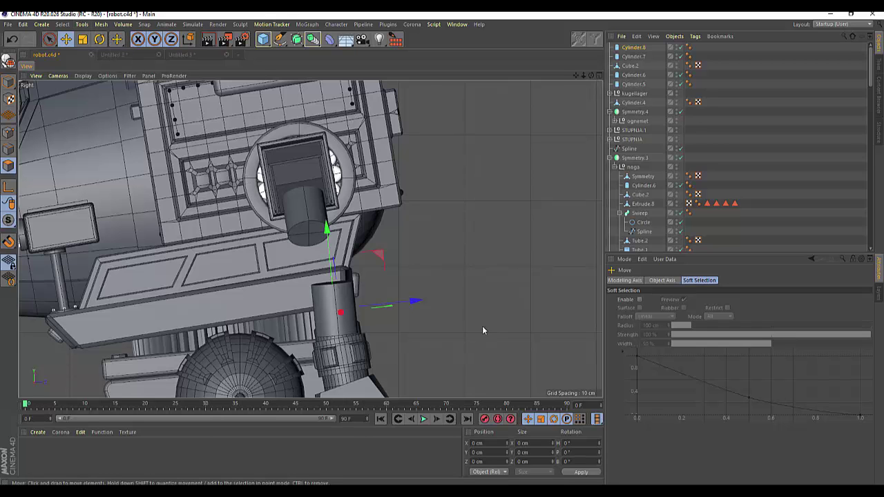
scroll(482, 330, down, 4)
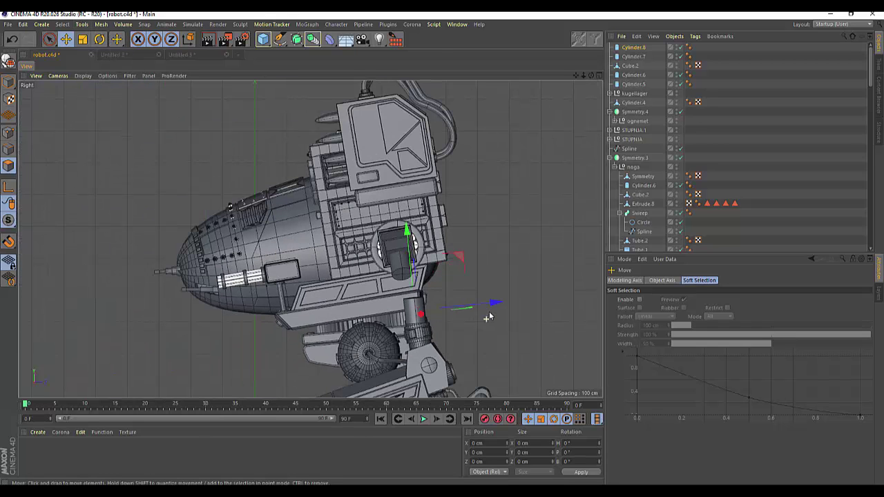
click(598, 77)
middle_click(303, 84)
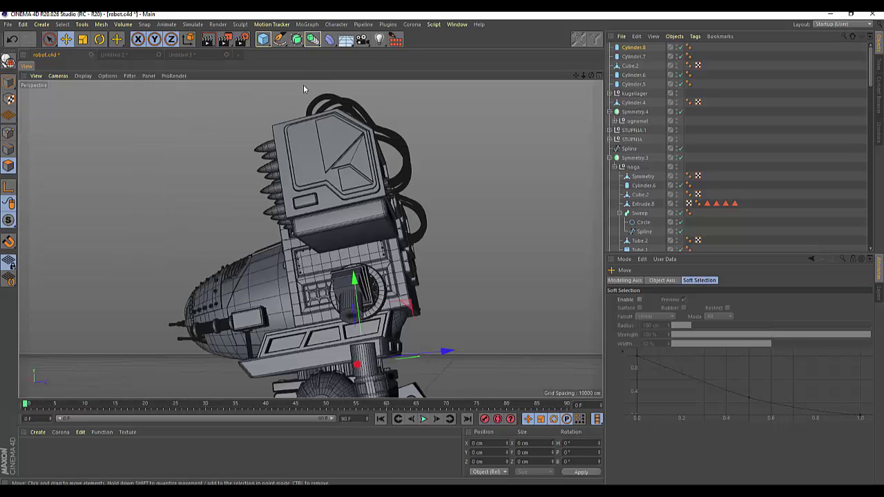
Move Cylinder.8 along Z so it sits above the leg
mouse_move(589, 77)
mouse_down()
mouse_move(441, 362)
mouse_move(410, 364)
mouse_up()
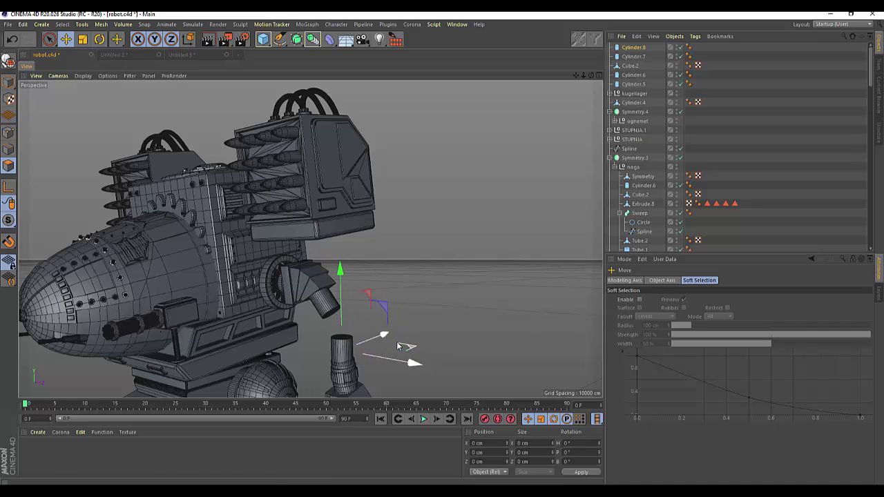
drag(383, 336, 412, 362)
scroll(346, 356, up, 2)
scroll(345, 355, up, 2)
scroll(346, 355, up, 2)
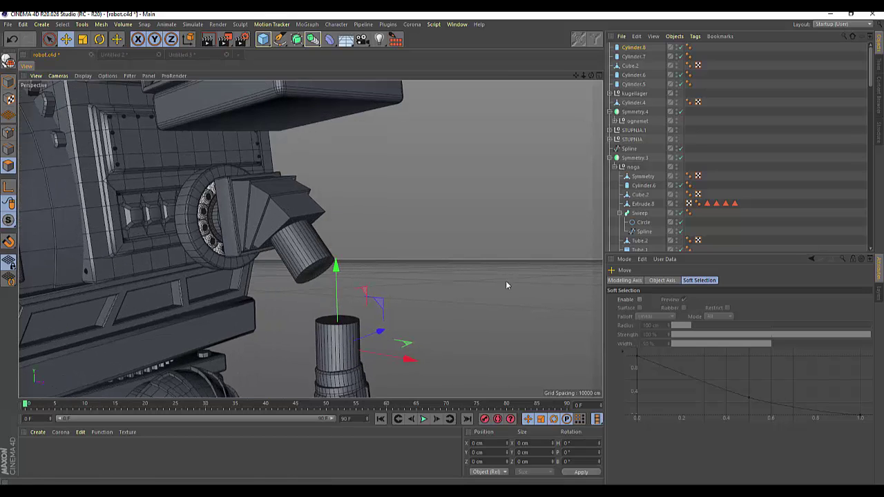
Reduce Cylinder.8's radius from 32 cm to 27 cm
click(632, 48)
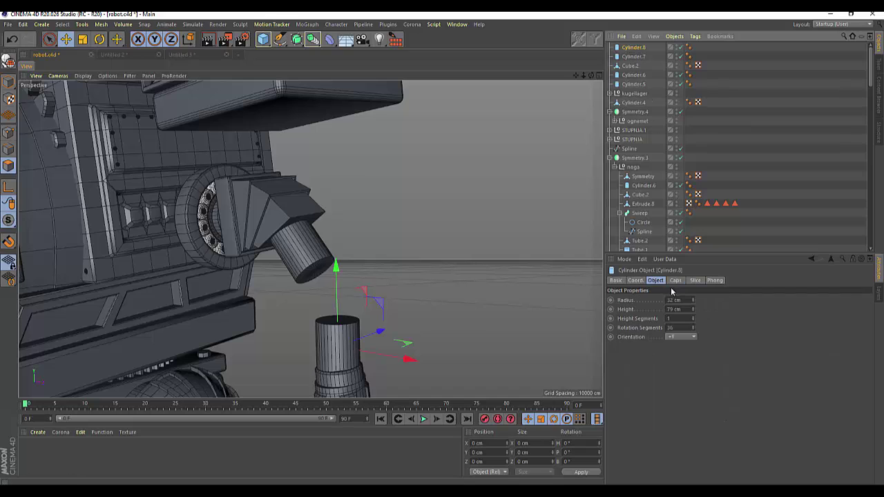
click(693, 302)
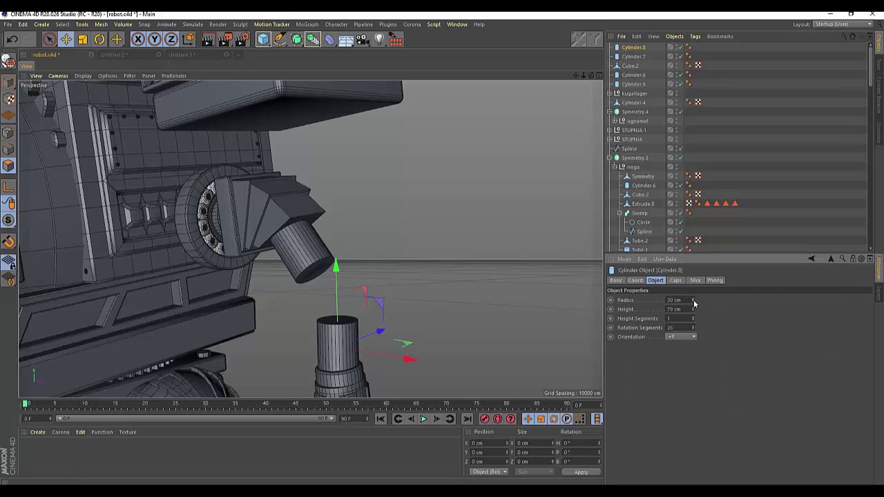
click(693, 303)
click(693, 303)
click(693, 303)
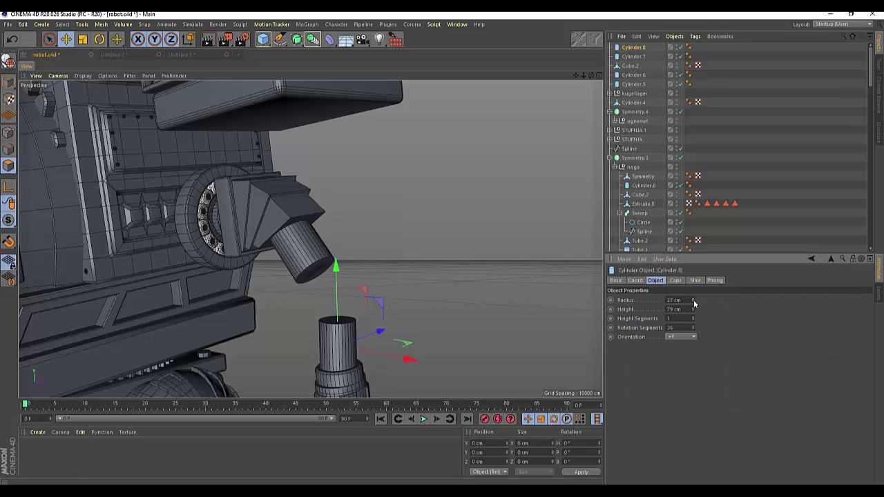
Select Cylinder.7 and lower its radius from 32 cm through 28 cm to 25 cm
drag(592, 75, 552, 111)
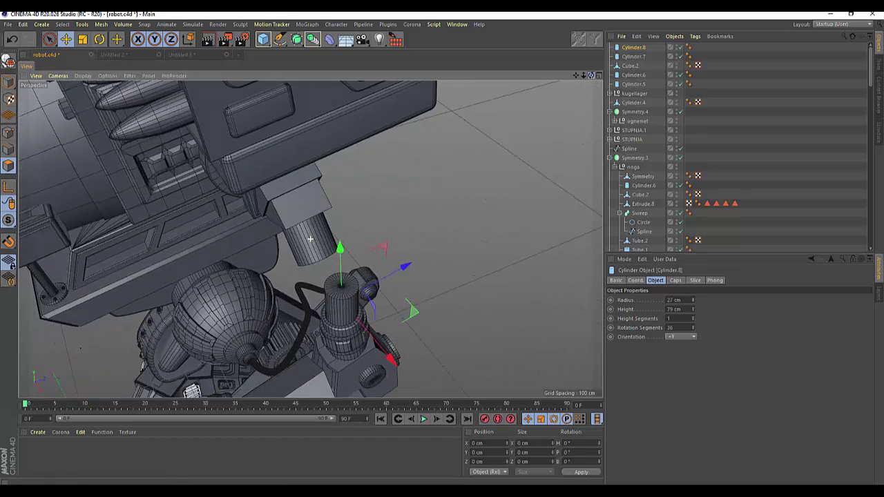
drag(592, 74, 573, 201)
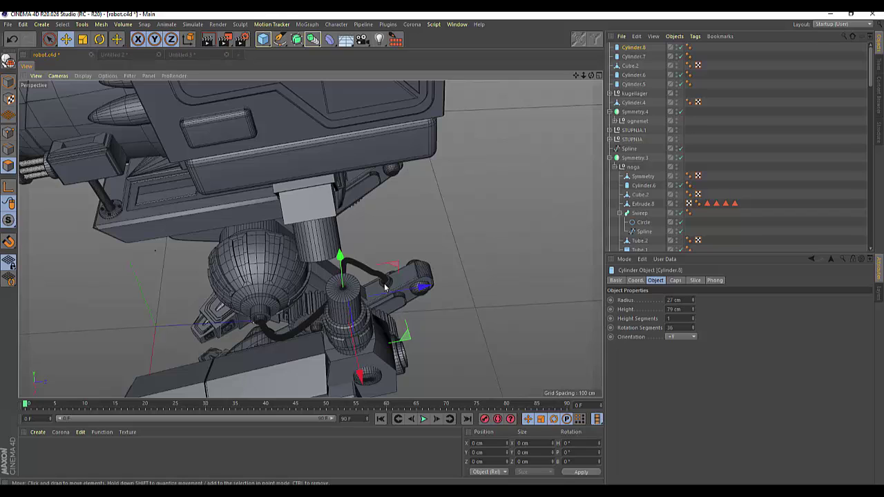
click(636, 58)
drag(695, 304, 695, 312)
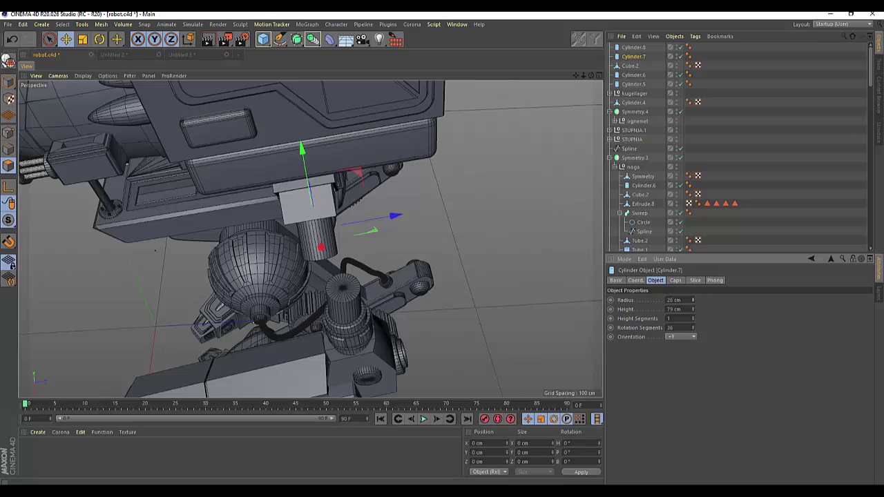
drag(692, 300, 693, 306)
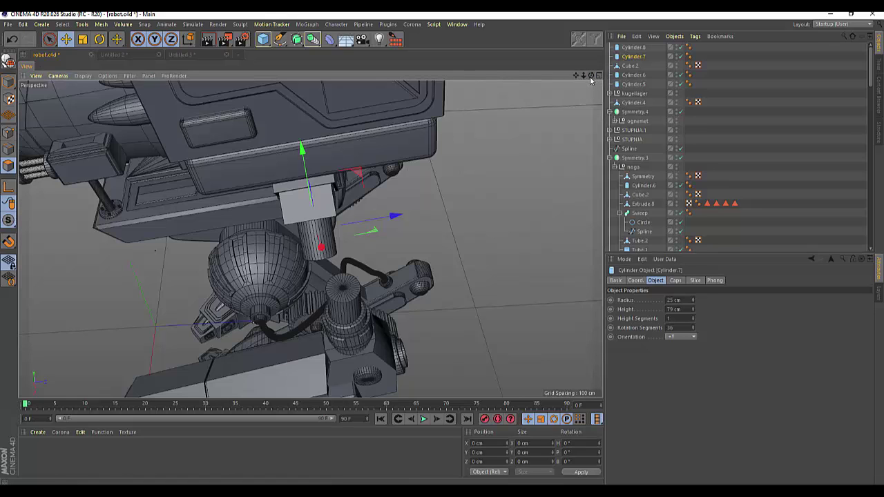
alt+drag(470, 200, 519, 210)
scroll(519, 209, down, 2)
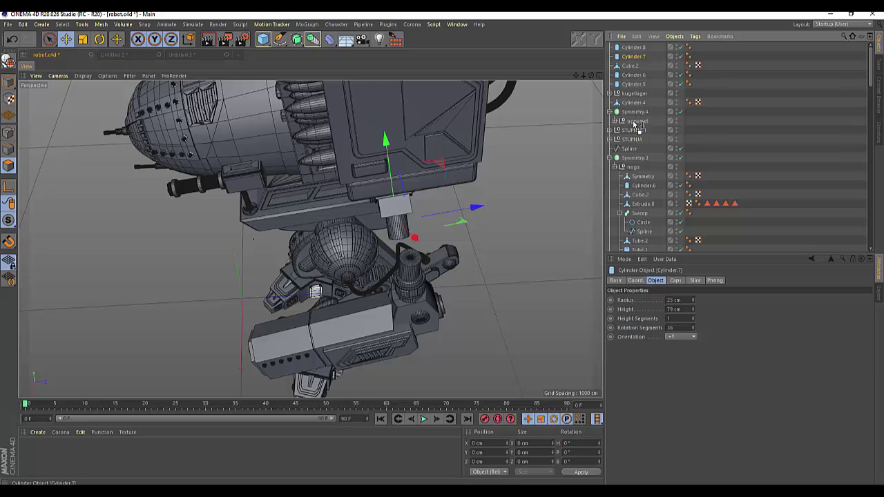
Drop Cylinder.7 into the ognemet group and shift Symmetry.4 along X
drag(636, 123, 635, 122)
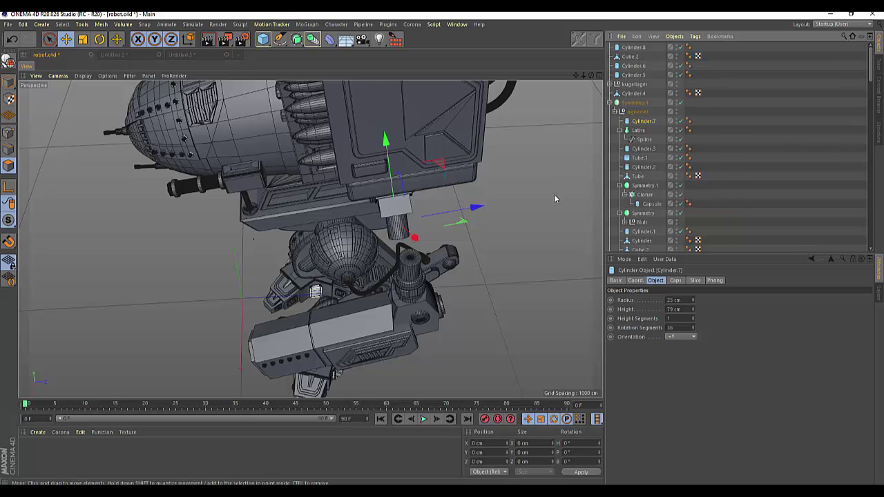
click(635, 112)
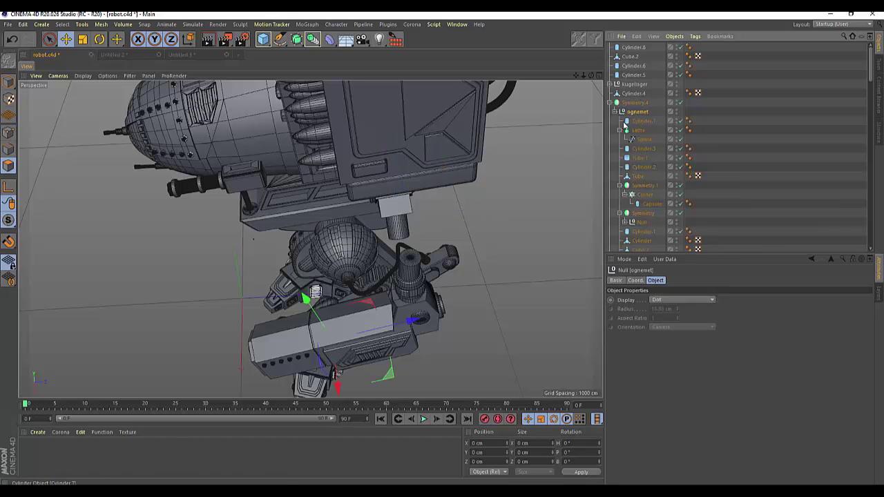
click(634, 103)
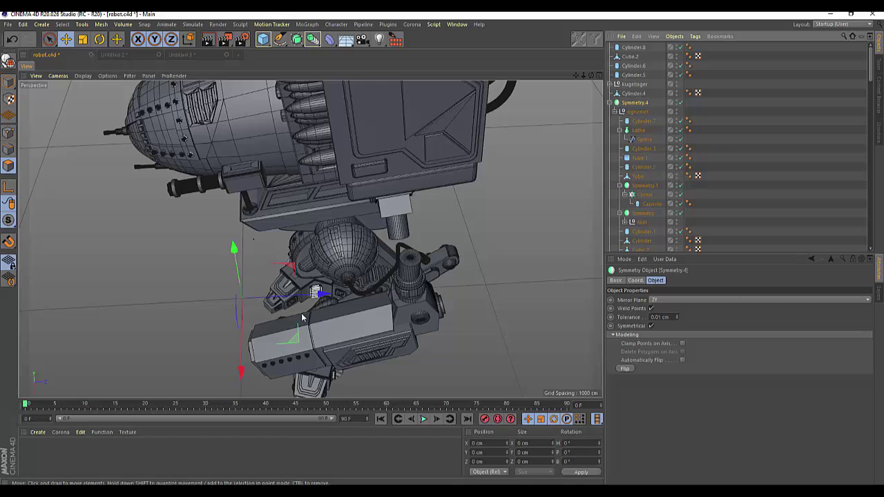
drag(316, 292, 323, 302)
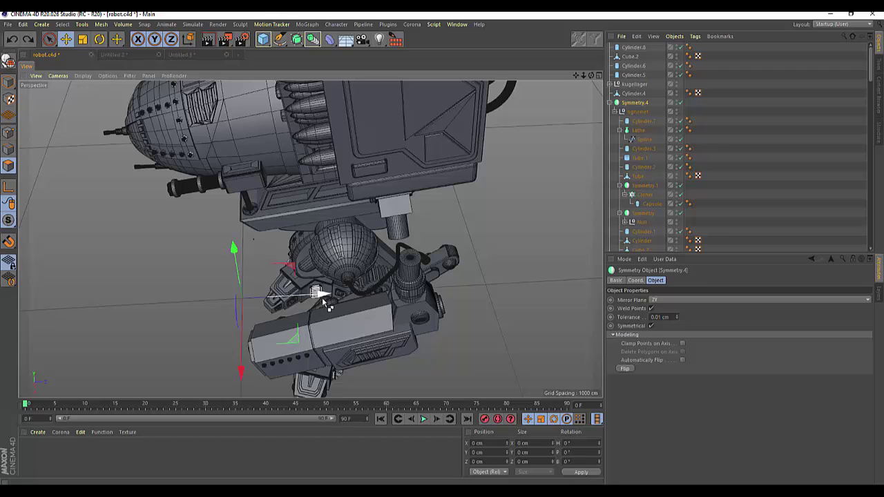
Drag Cylinder.7 out of the mirrored group and rearrange objects in the Object Manager
click(395, 224)
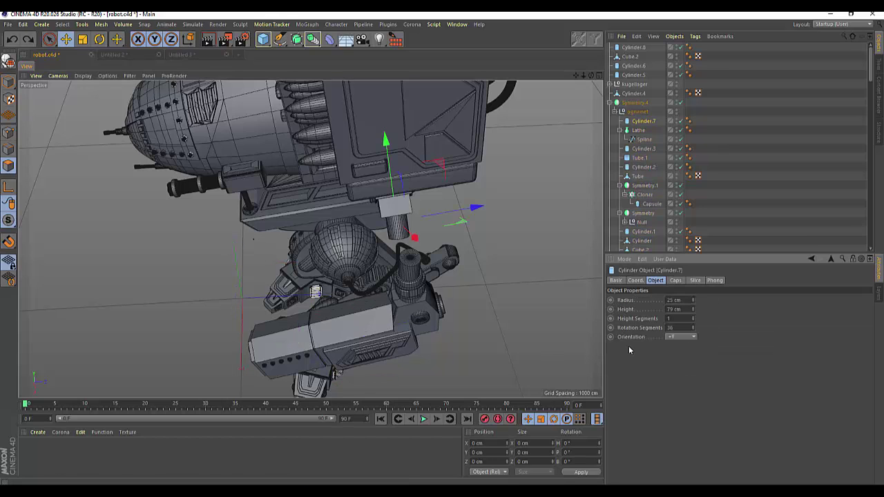
drag(643, 121, 633, 61)
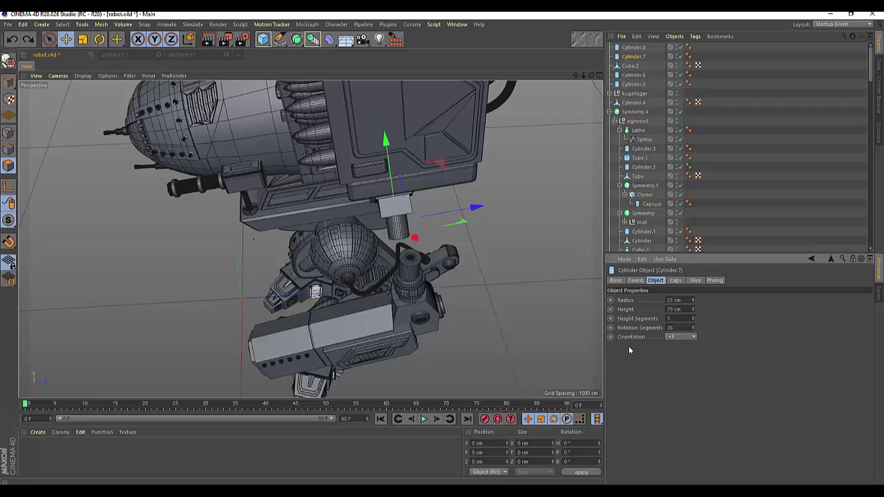
click(634, 50)
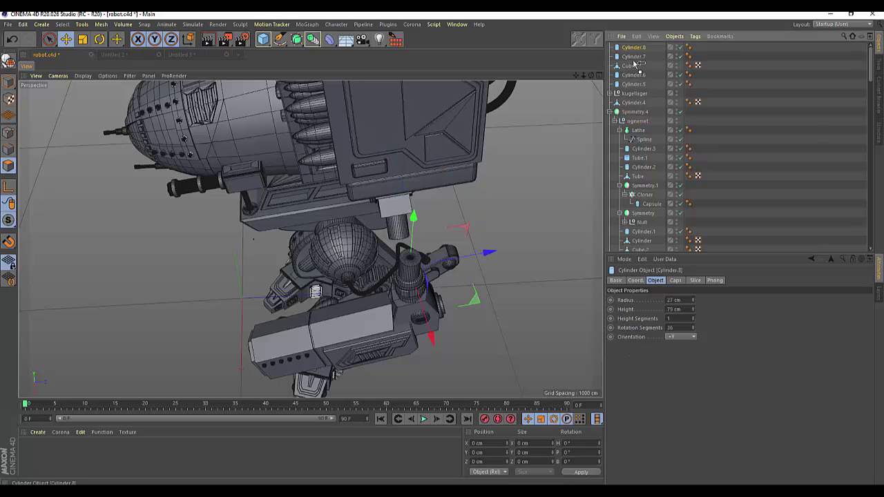
drag(634, 63, 637, 119)
drag(641, 148, 648, 196)
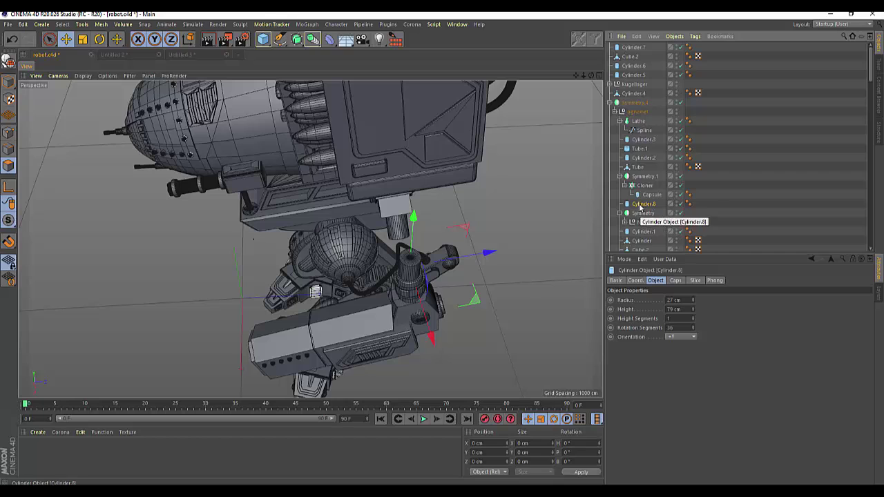
Pick Cylinder.4 from the overlapping objects and place it in Symmetry.4
click(633, 75)
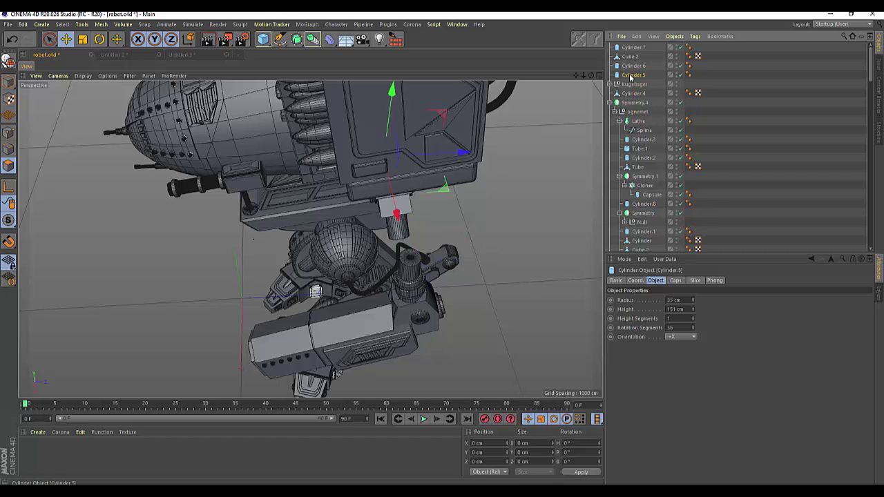
click(416, 295)
click(425, 297)
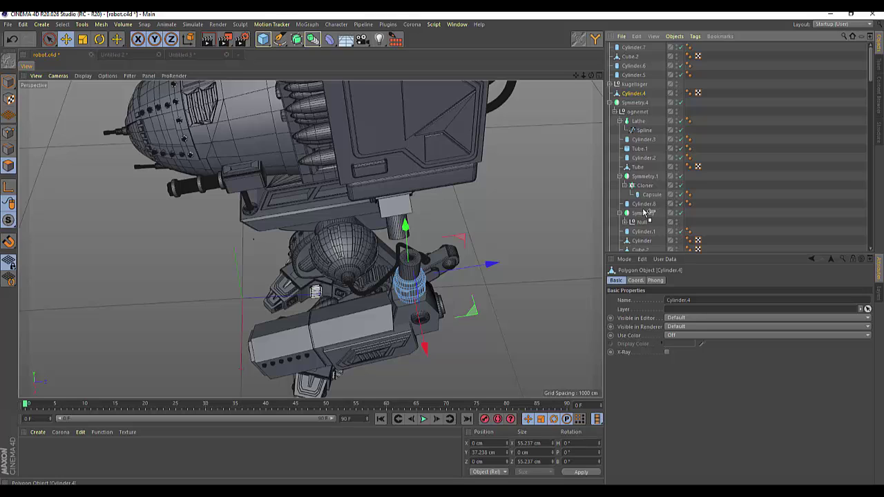
drag(644, 212, 644, 213)
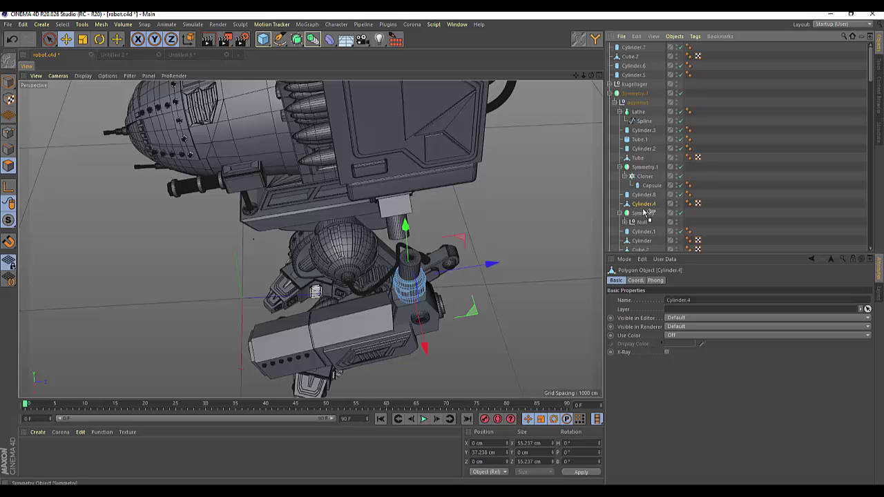
Shift the Symmetry.4 mirrored parts about 23 cm left along X
click(610, 93)
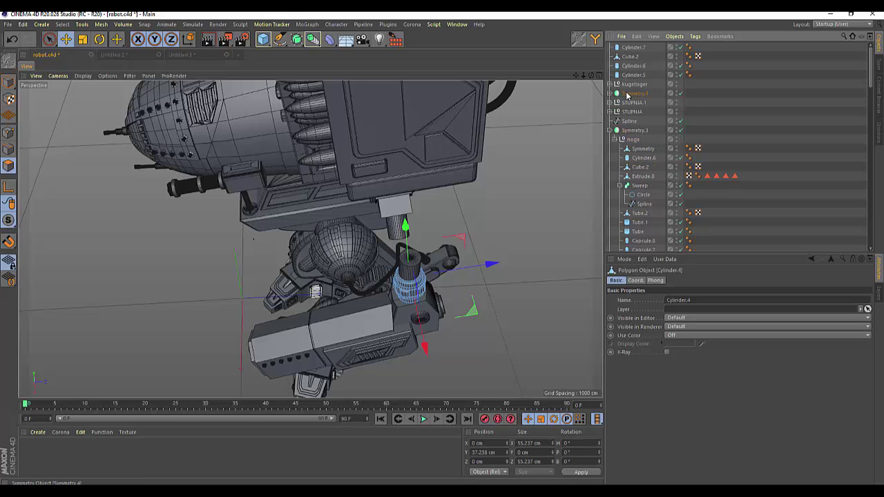
click(630, 94)
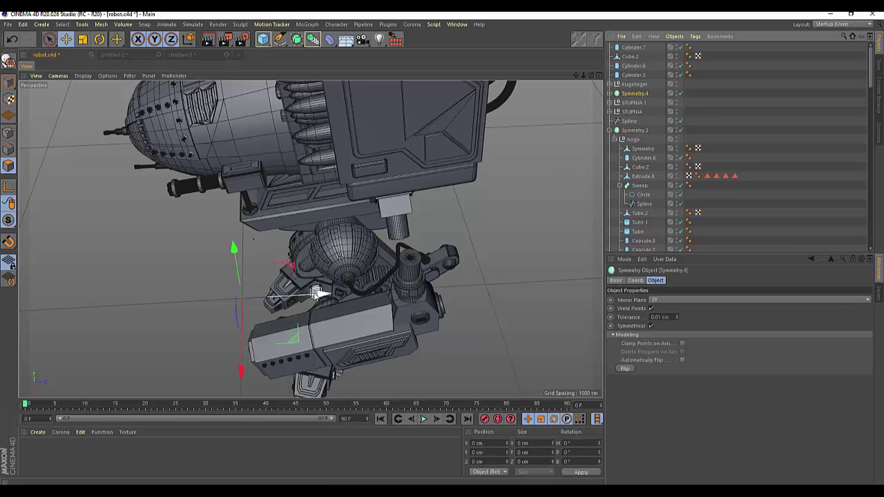
drag(315, 291, 314, 300)
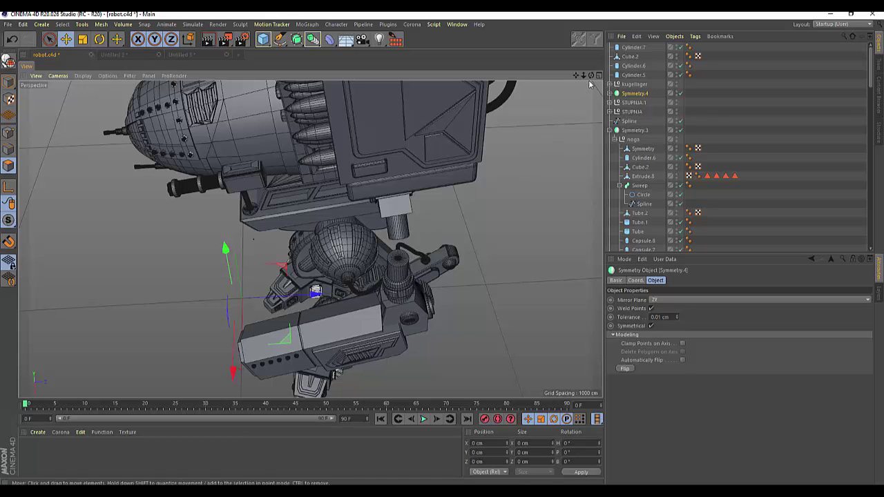
drag(590, 76, 598, 88)
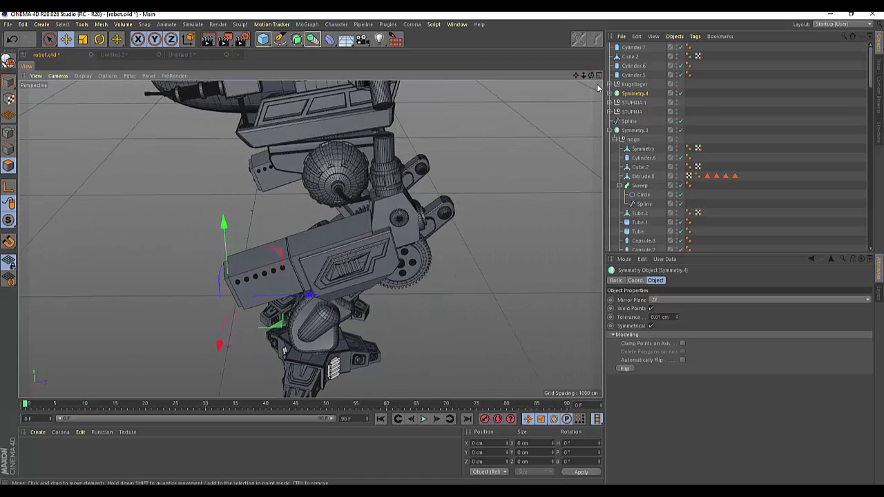
click(598, 75)
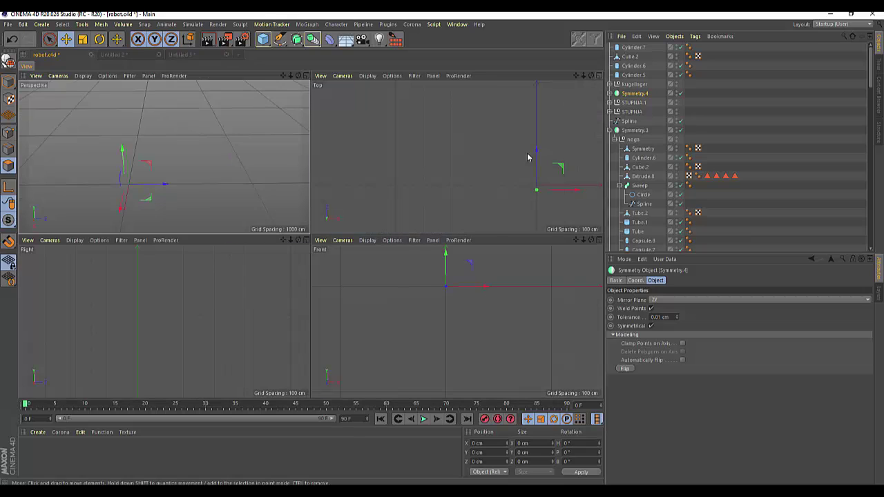
In the maximized Right view, raise Symmetry.4's parts about 10.5 cm along Y
click(305, 239)
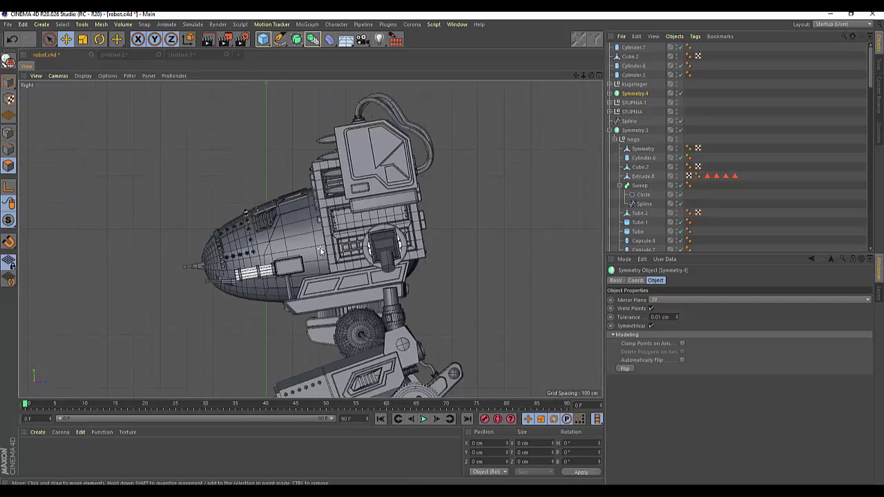
scroll(319, 251, down, 2)
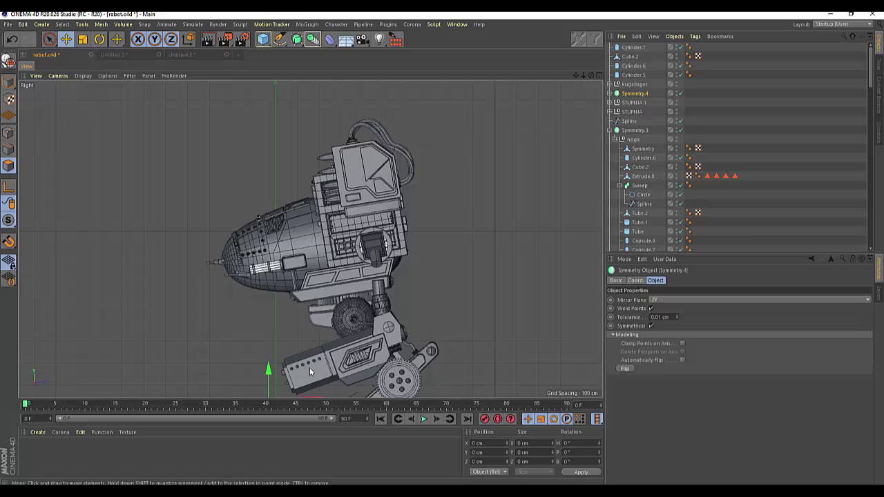
drag(309, 367, 311, 365)
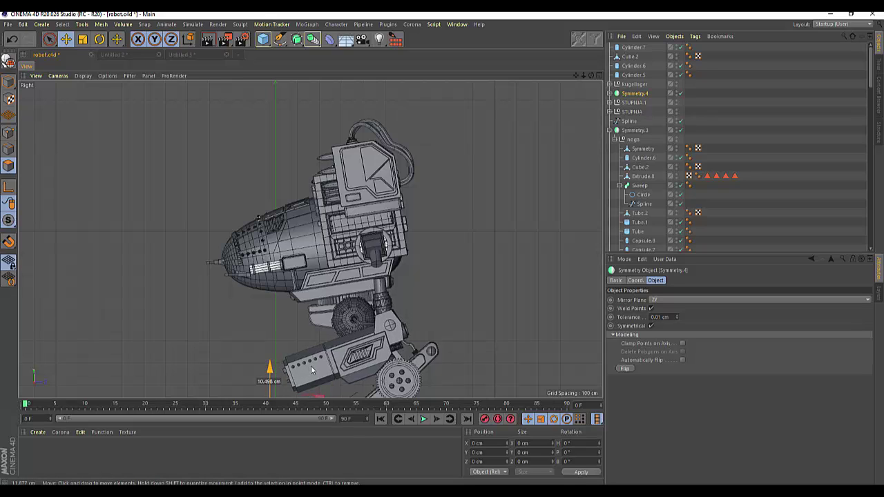
drag(310, 365, 311, 365)
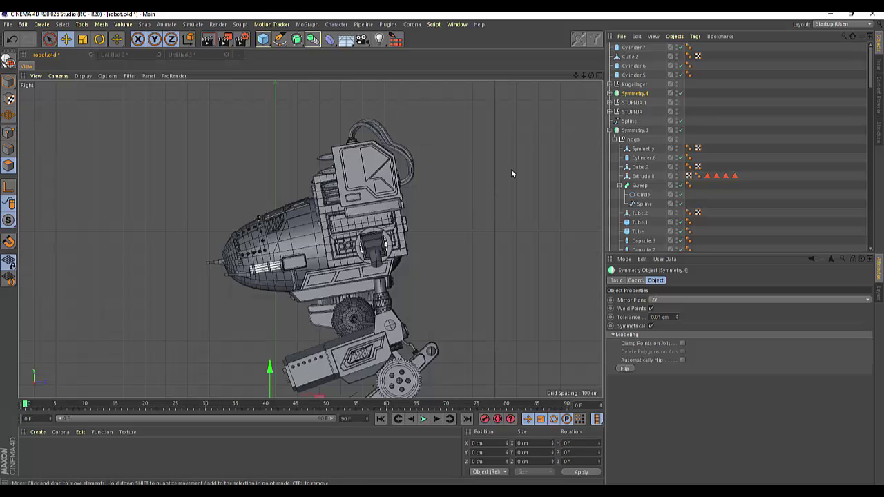
click(597, 75)
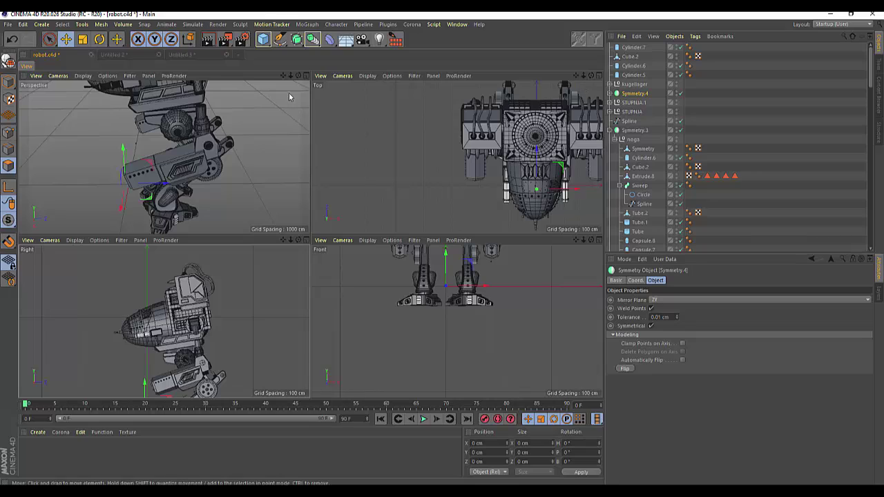
click(306, 75)
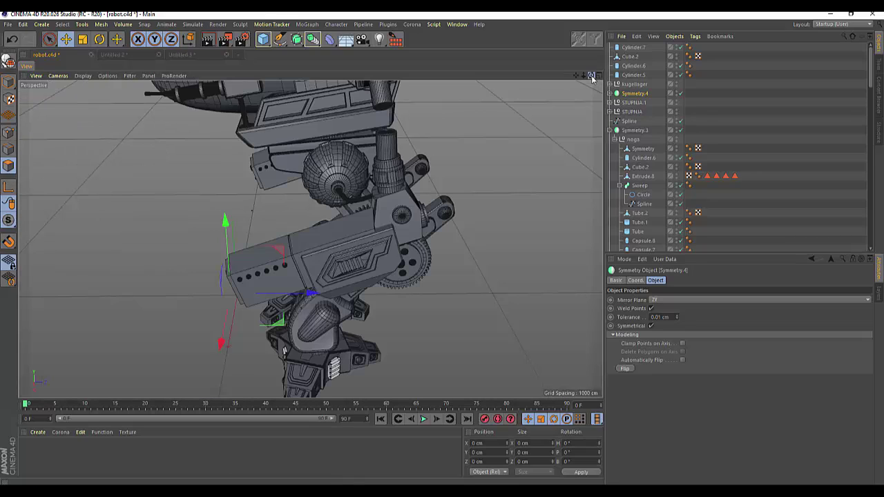
scroll(310, 239, down, 3)
alt+drag(310, 239, 279, 111)
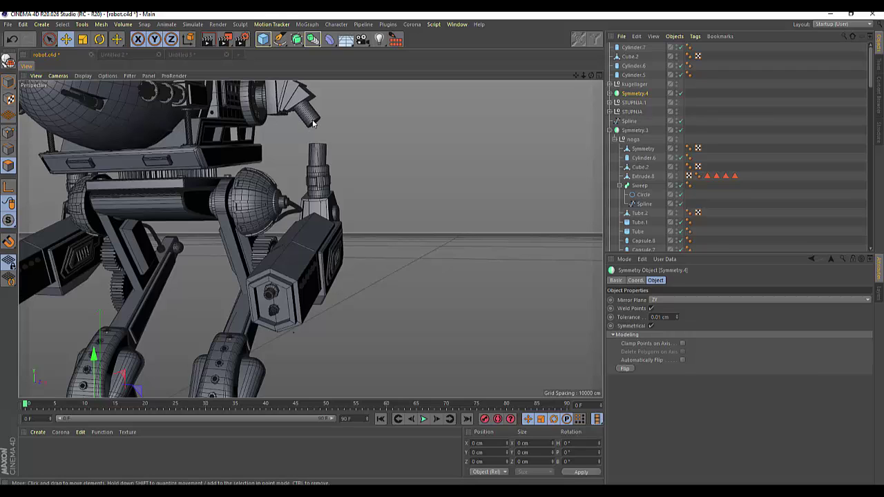
Lengthen Cylinder.7 to 110 cm and slide it about 10 cm into place under the body
click(312, 121)
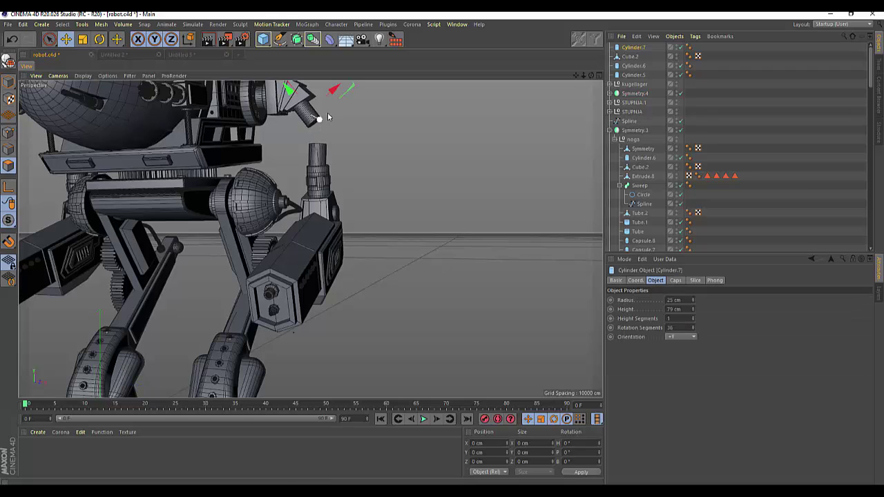
drag(333, 89, 291, 98)
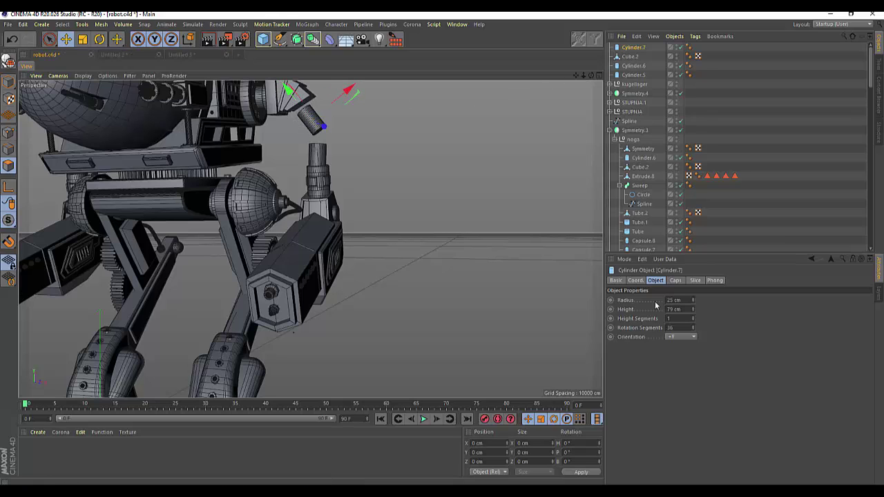
click(694, 306)
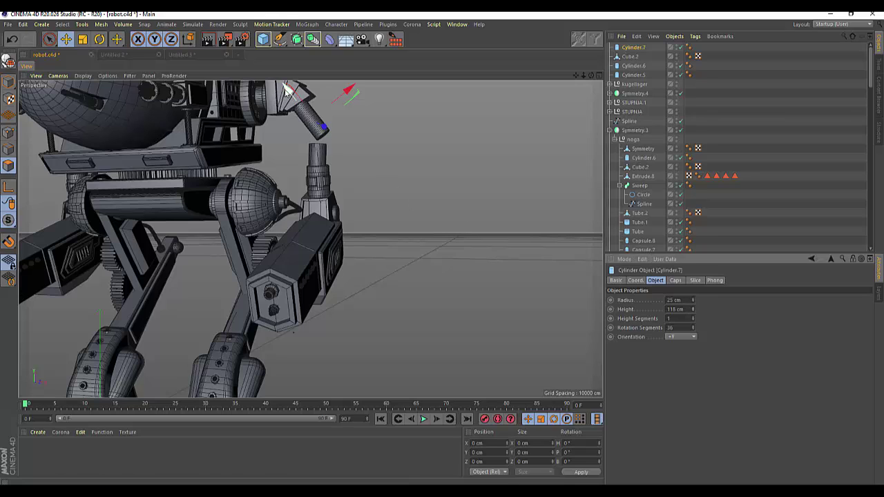
drag(282, 93, 273, 85)
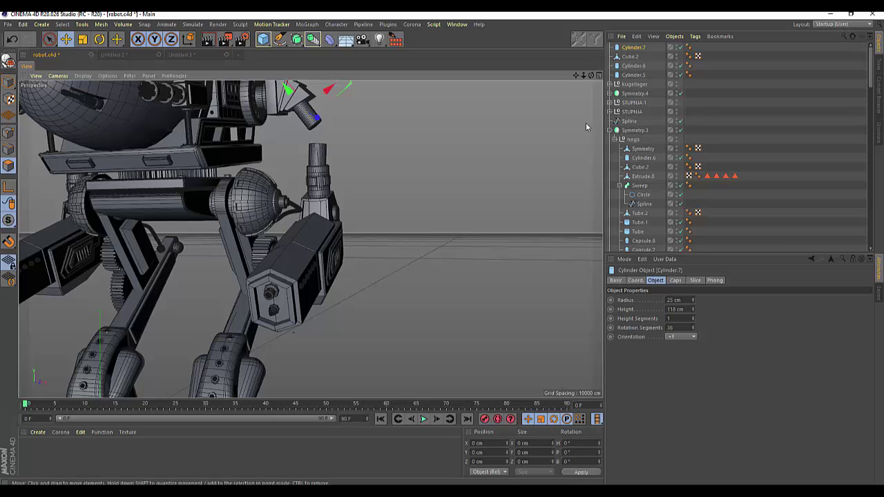
drag(591, 74, 310, 239)
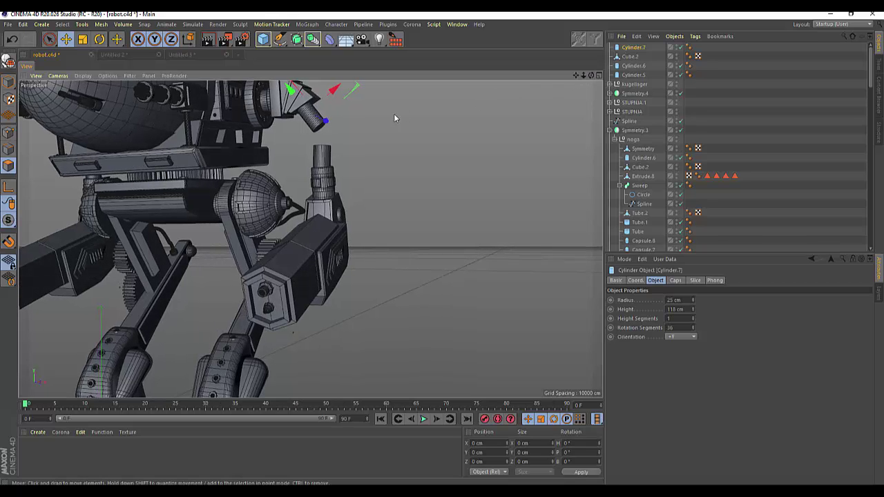
click(625, 57)
click(629, 48)
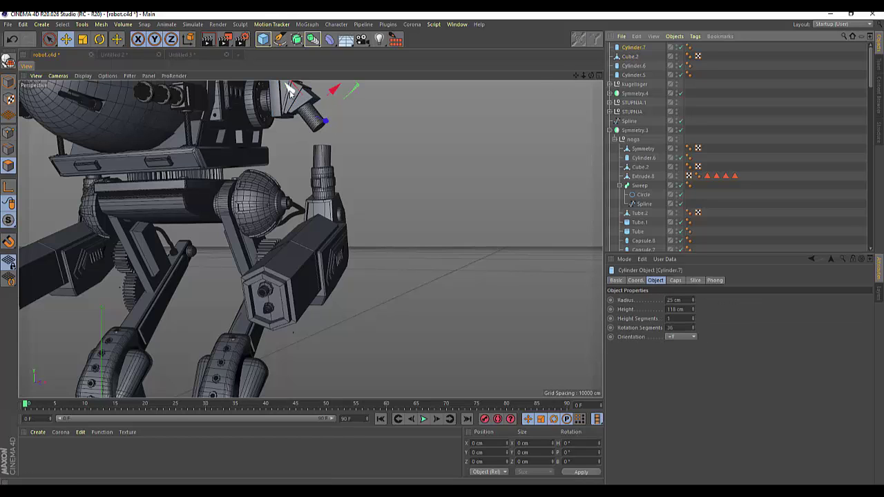
drag(291, 96, 292, 101)
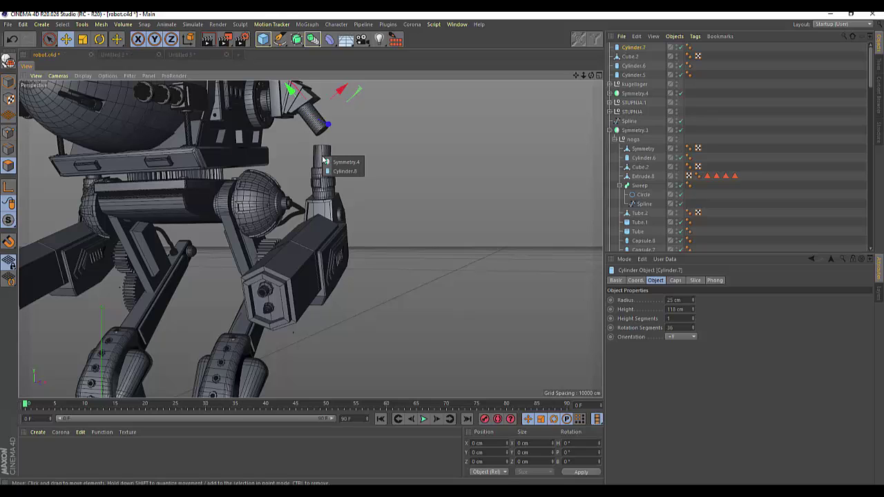
click(337, 160)
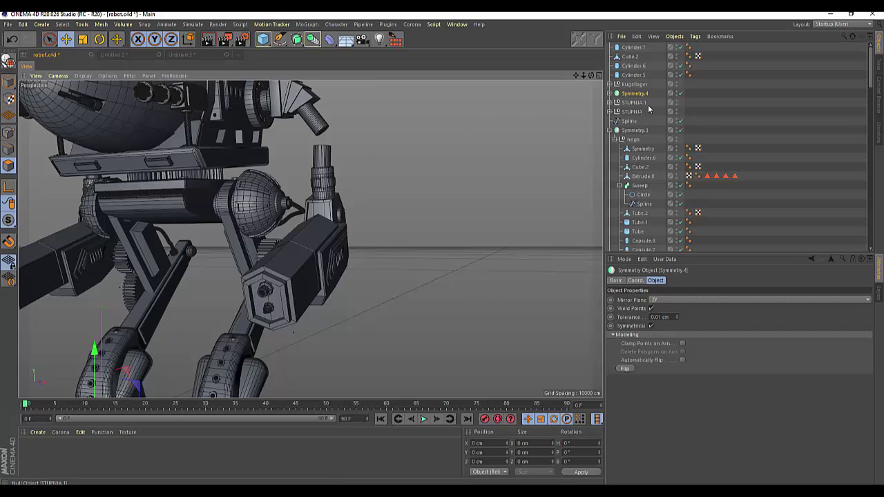
Select Cylinder.8 inside Symmetry.4 and raise it along Y toward the body
click(609, 94)
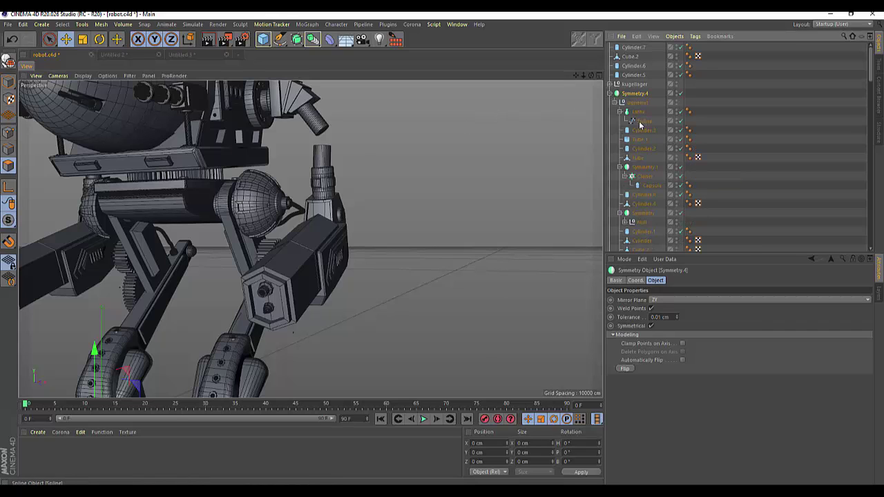
scroll(661, 199, down, 4)
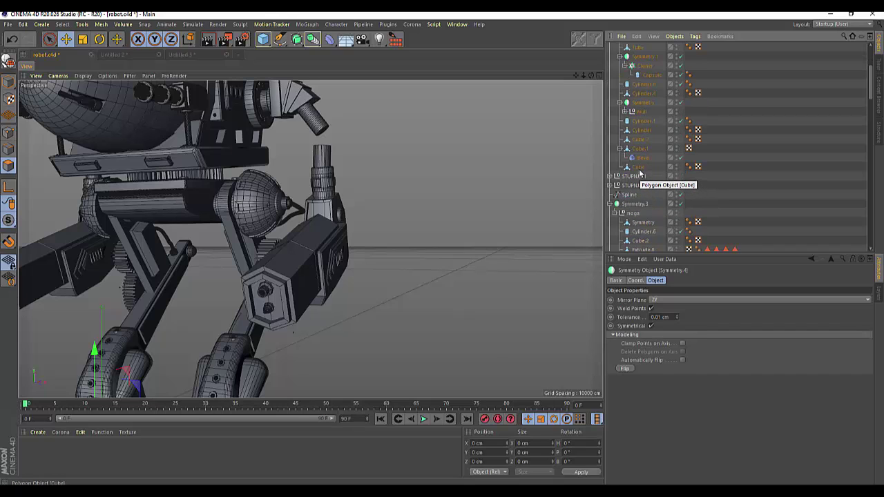
click(639, 85)
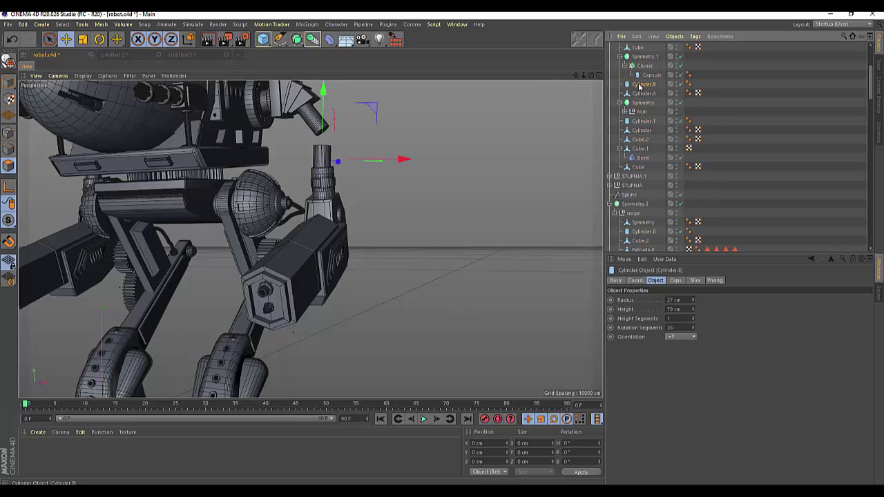
mouse_move(590, 74)
mouse_down()
mouse_move(310, 239)
mouse_move(492, 97)
mouse_up()
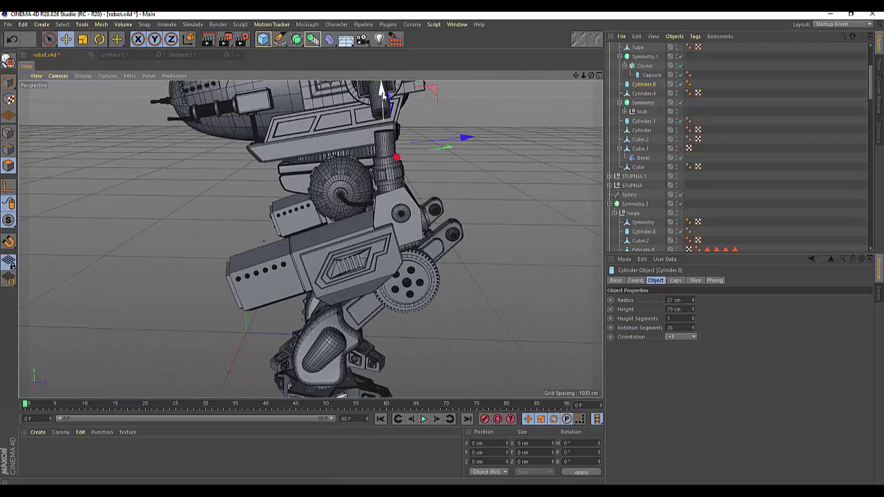
drag(380, 88, 382, 88)
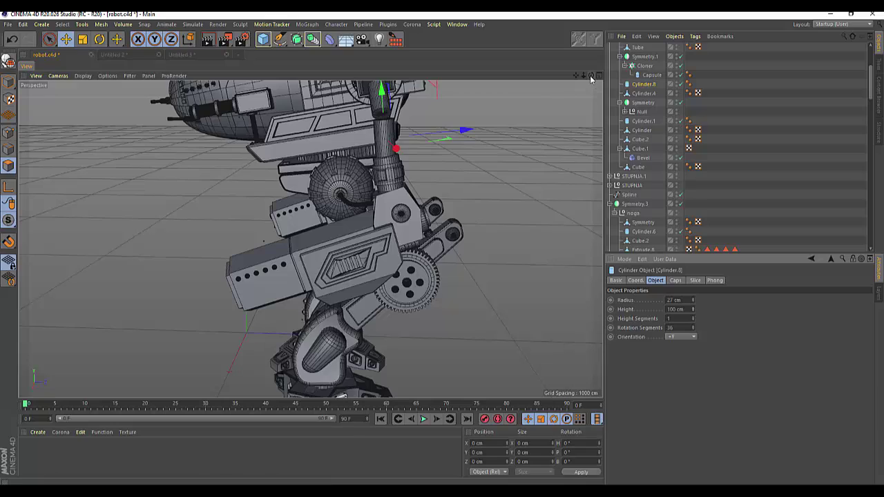
Try a slight rotation, revert it, and nudge Cylinder.8 slightly down
mouse_move(591, 74)
mouse_down()
mouse_move(483, 131)
mouse_move(469, 119)
mouse_up()
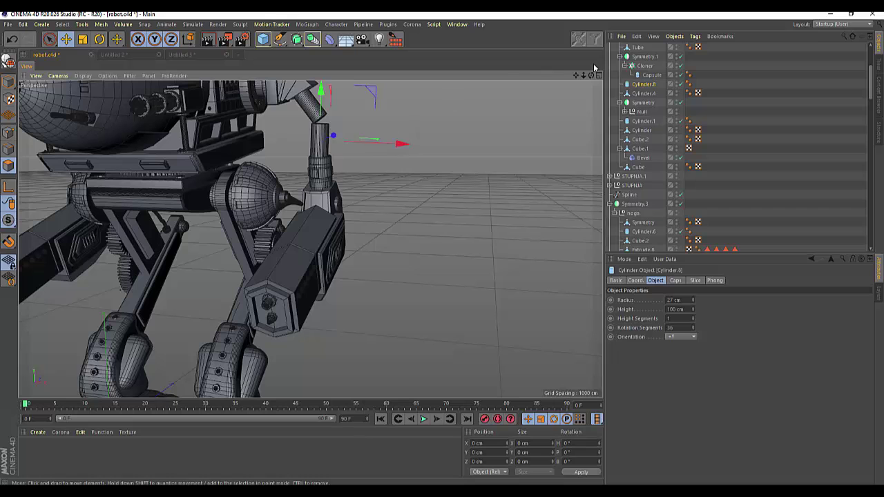
drag(591, 75, 552, 104)
drag(591, 75, 587, 77)
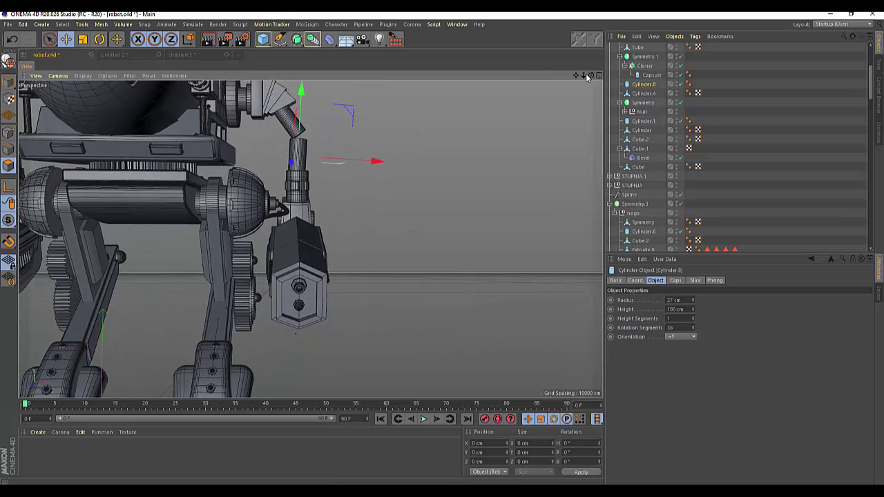
click(100, 39)
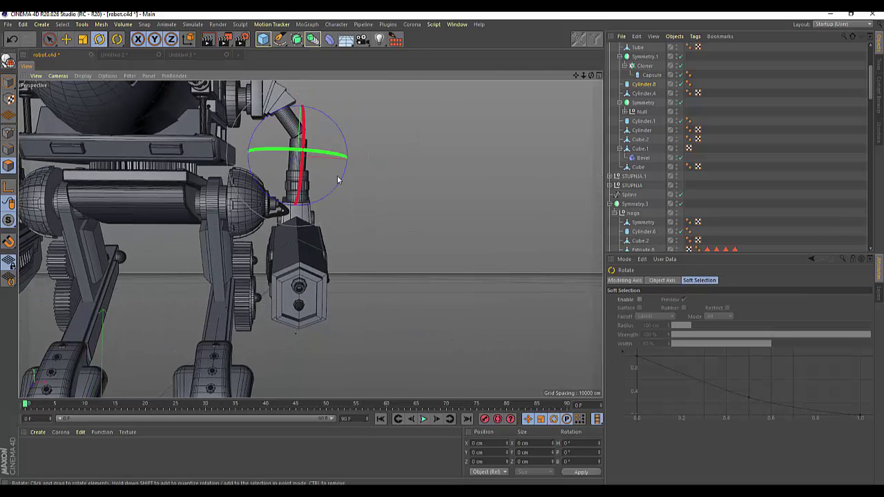
drag(347, 146, 345, 144)
key(ctrl+z)
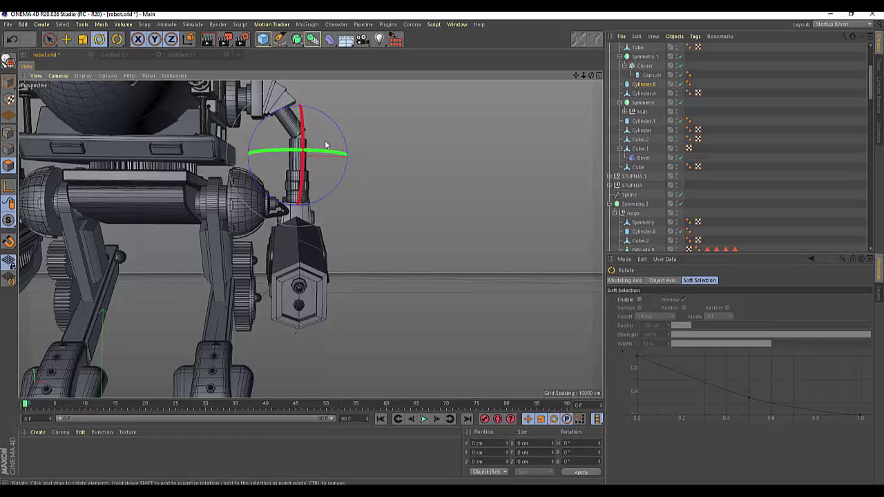
click(65, 40)
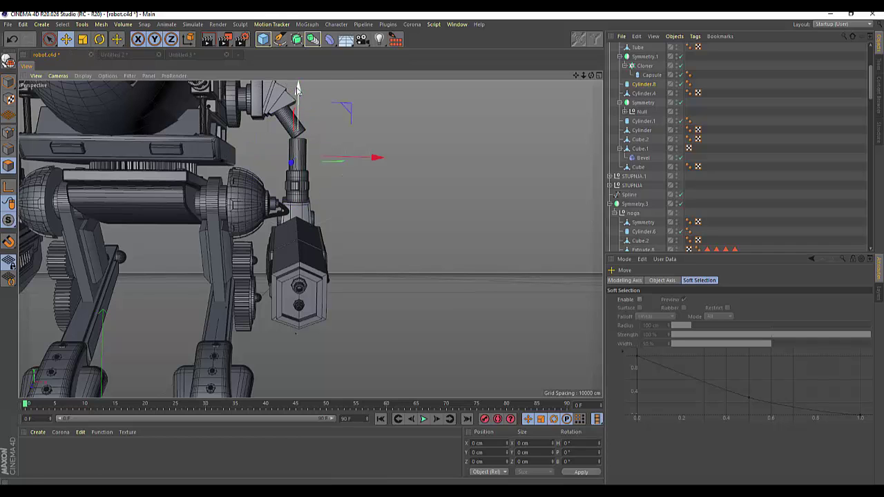
drag(297, 89, 298, 89)
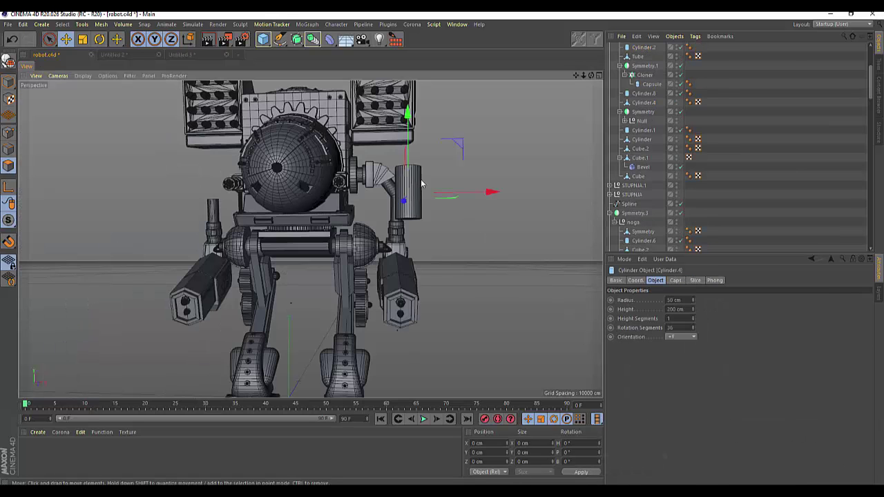
Change Cylinder.4's orientation from +Y via +X to +Z
click(695, 339)
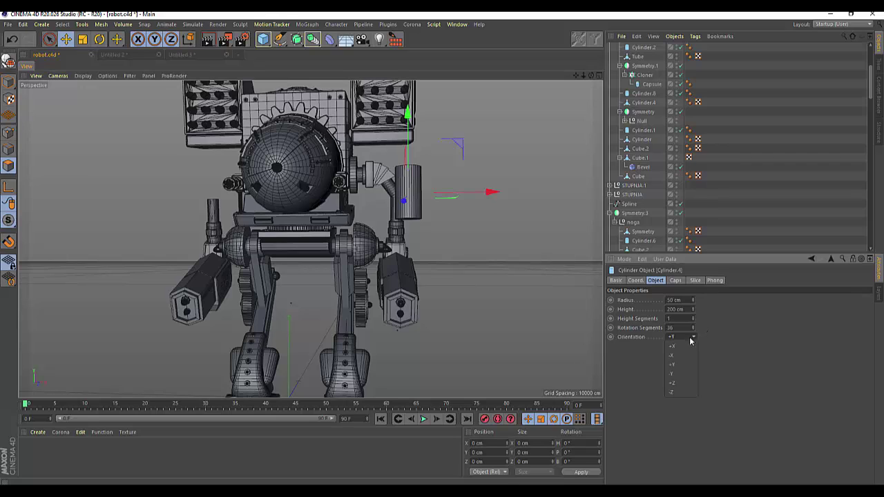
click(683, 343)
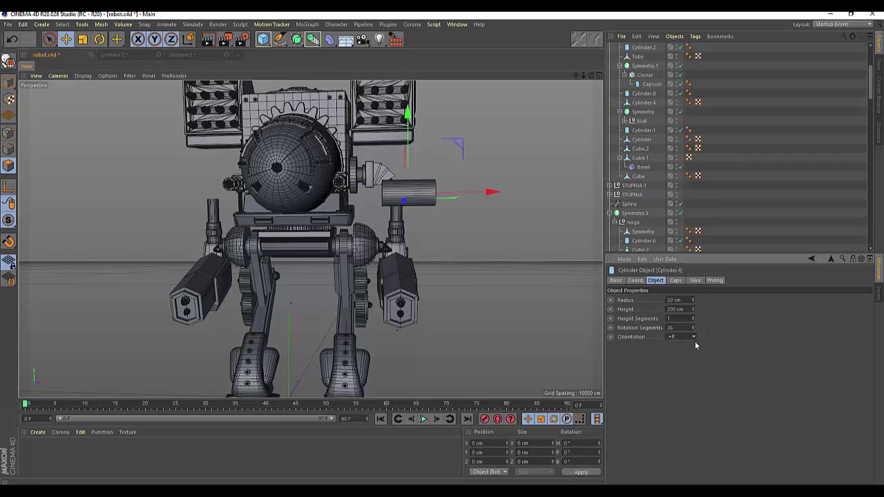
click(694, 338)
click(680, 380)
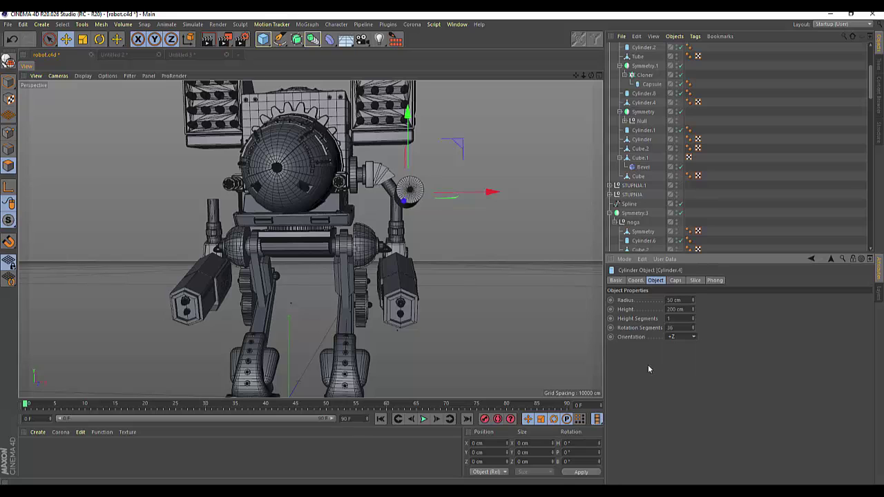
Slide Cylinder.4 along X, shorten it to a 34 cm disc and lower it to the leg joint
mouse_move(590, 76)
mouse_down()
mouse_move(438, 196)
mouse_move(489, 160)
mouse_up()
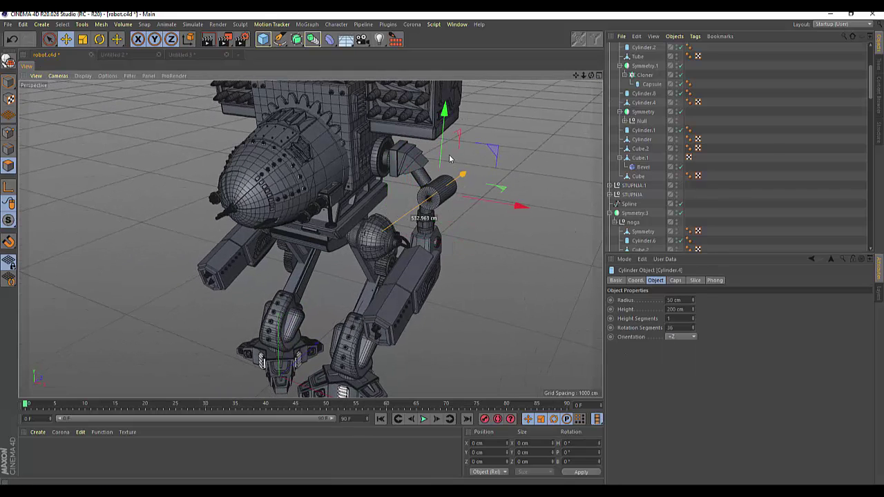
drag(522, 207, 513, 212)
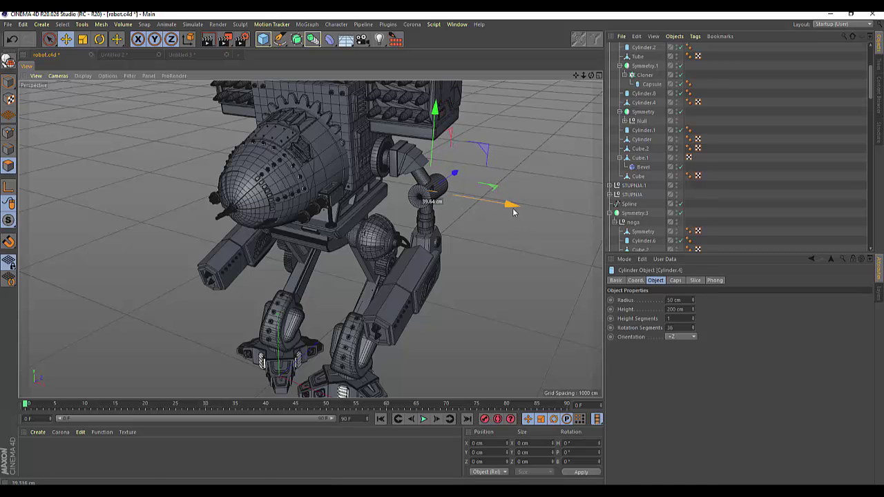
mouse_move(591, 75)
mouse_down()
mouse_move(310, 238)
mouse_move(332, 242)
mouse_up()
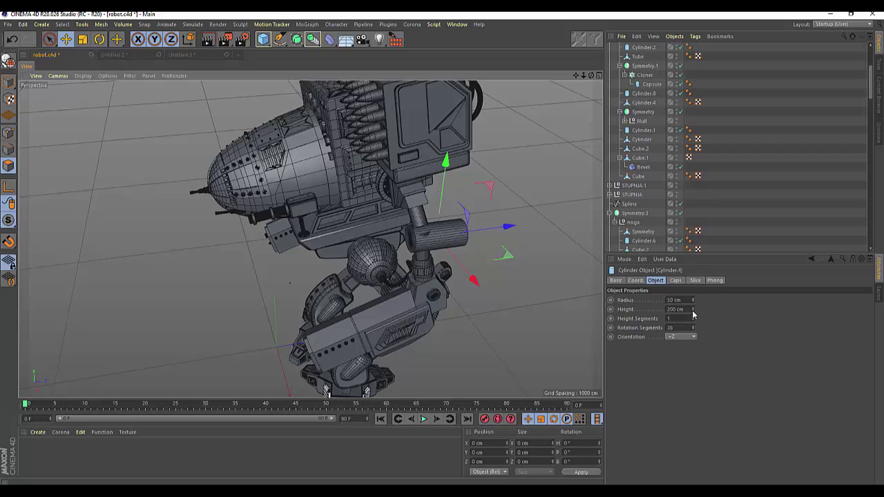
drag(693, 310, 693, 359)
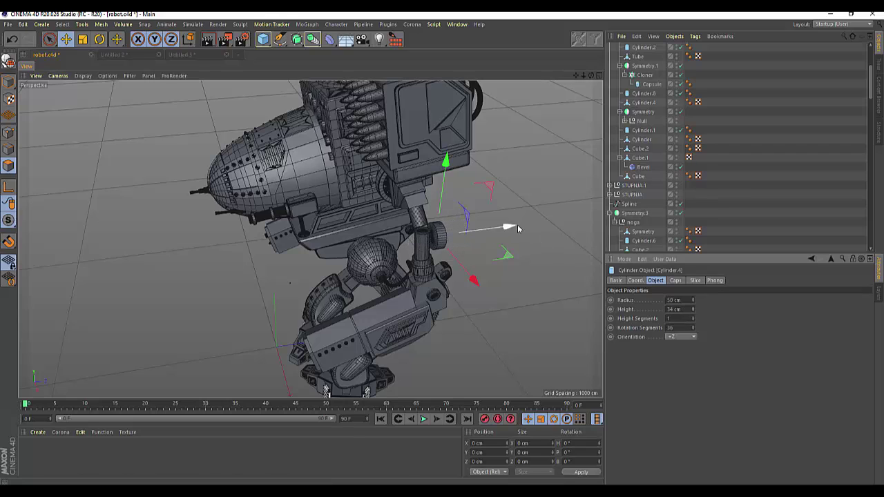
drag(508, 227, 486, 228)
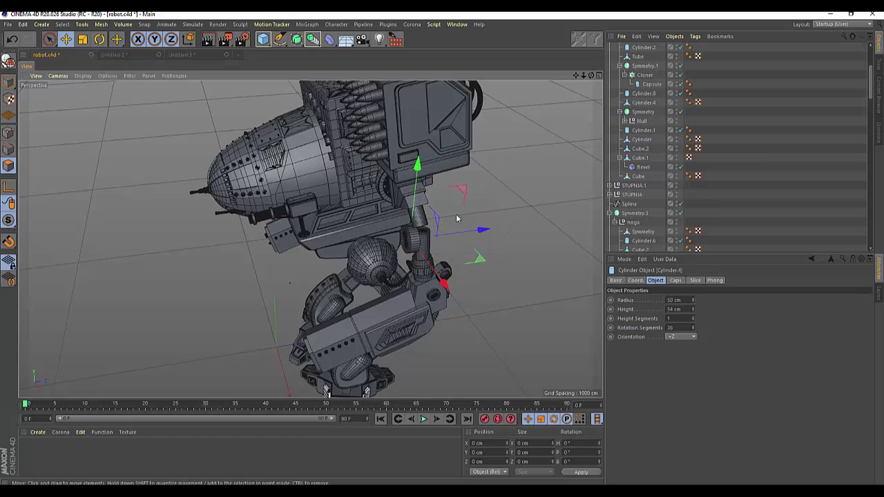
drag(415, 155, 419, 156)
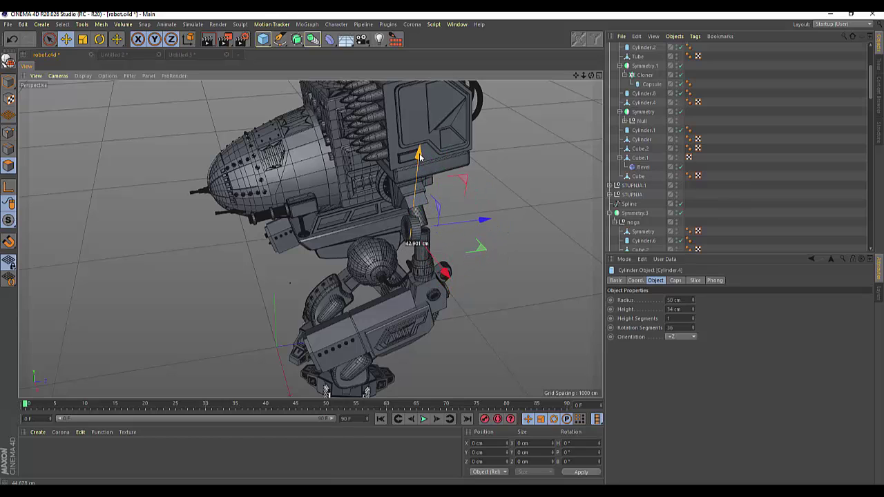
Nudge Cylinder.4 slightly along X into place and switch to the four-view layout
mouse_move(591, 76)
mouse_down()
mouse_move(310, 239)
mouse_move(551, 134)
mouse_up()
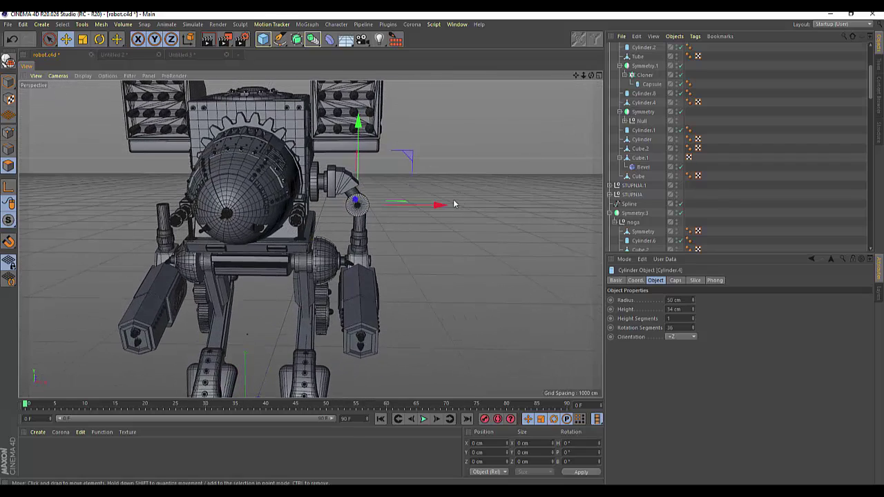
drag(440, 206, 441, 210)
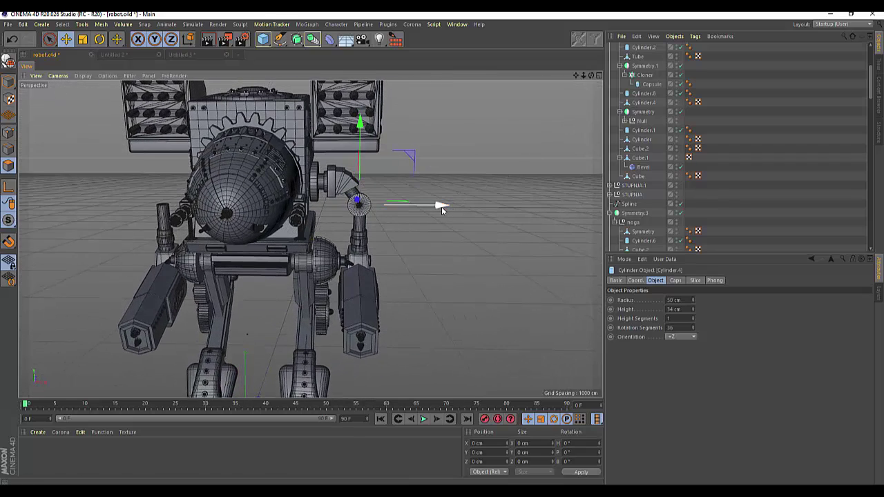
scroll(440, 208, up, 2)
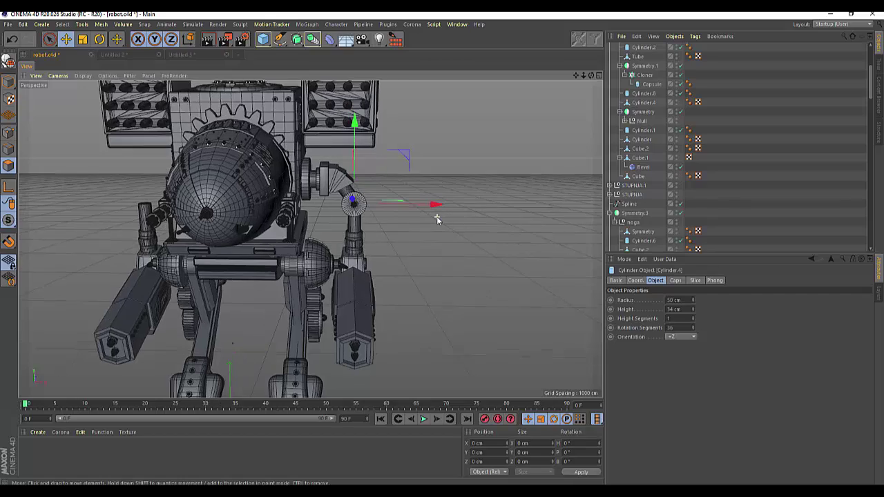
scroll(437, 210, up, 2)
scroll(437, 204, up, 2)
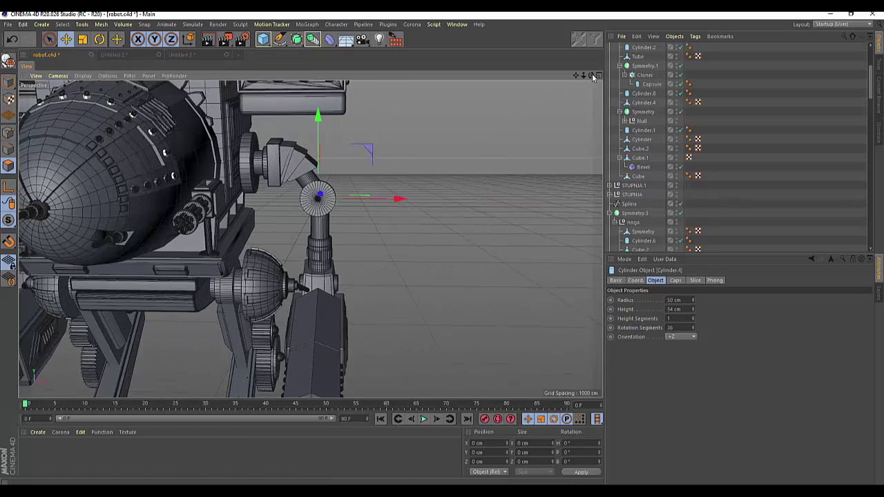
drag(590, 75, 310, 238)
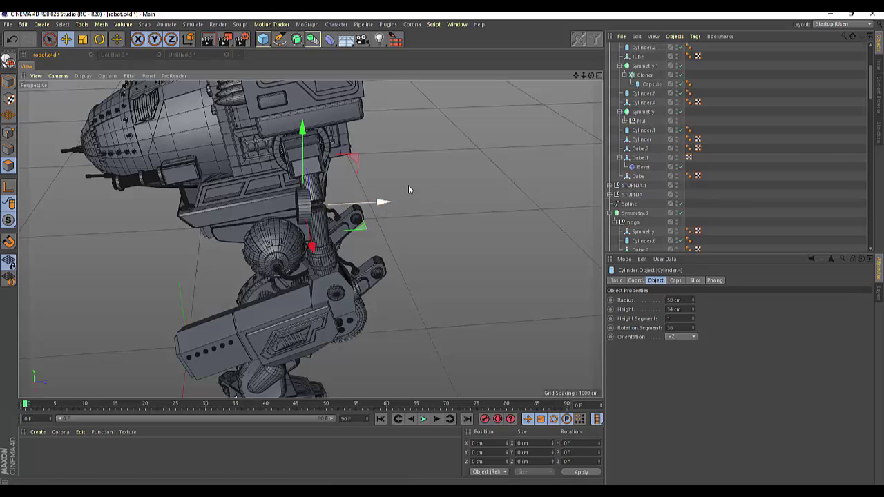
click(597, 76)
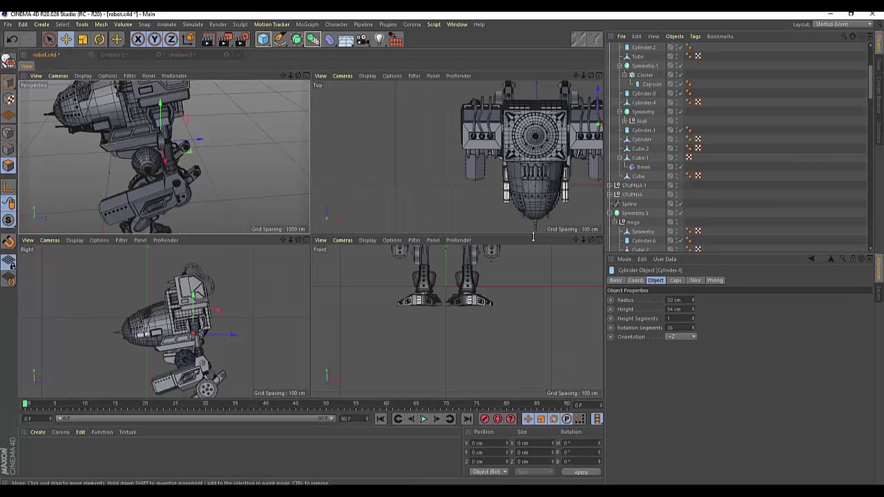
In the maximized Right view, rotate the joint piece about 7° on H and slide it along X into the socket
middle_click(309, 248)
scroll(325, 249, up, 3)
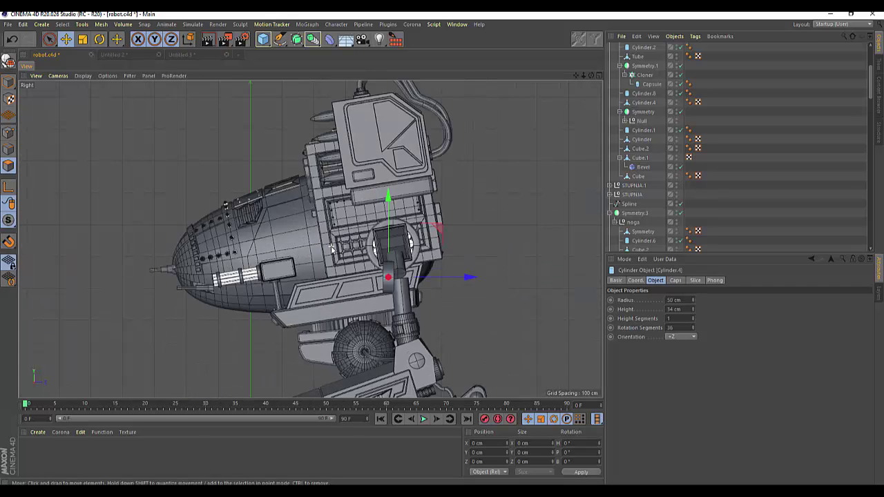
scroll(329, 249, up, 3)
key(r)
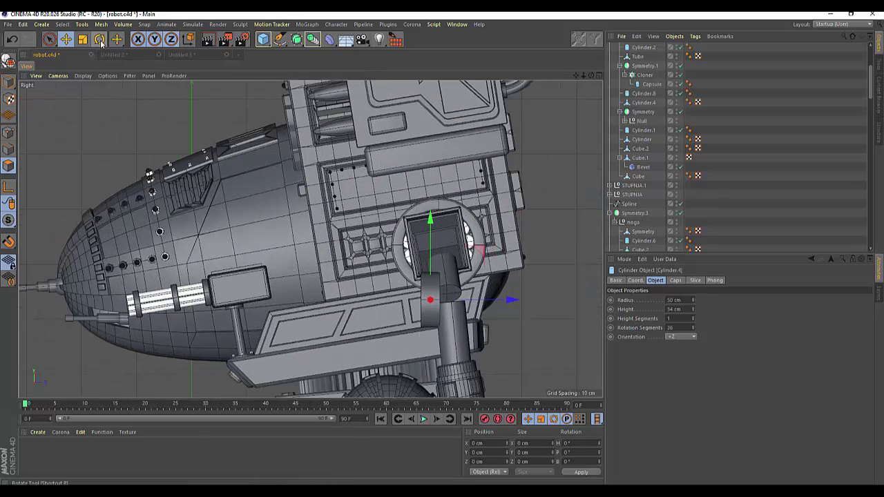
mouse_move(472, 277)
mouse_down()
mouse_move(466, 265)
mouse_move(466, 277)
mouse_up()
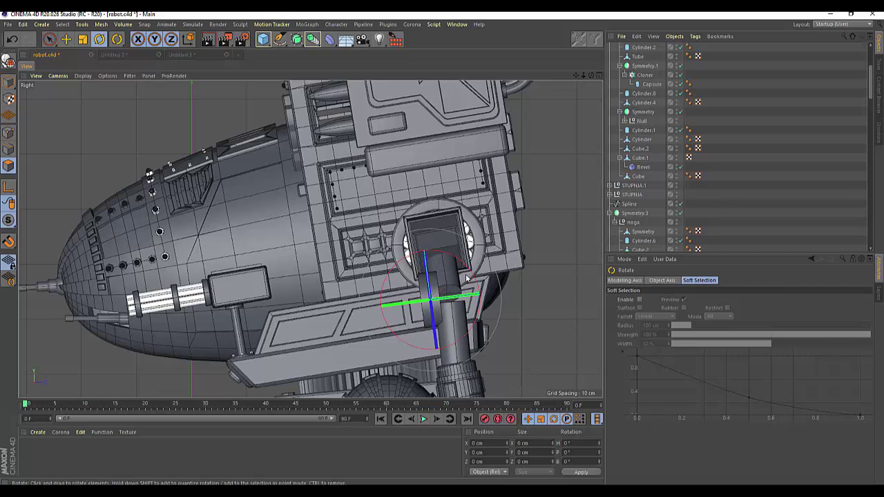
click(65, 39)
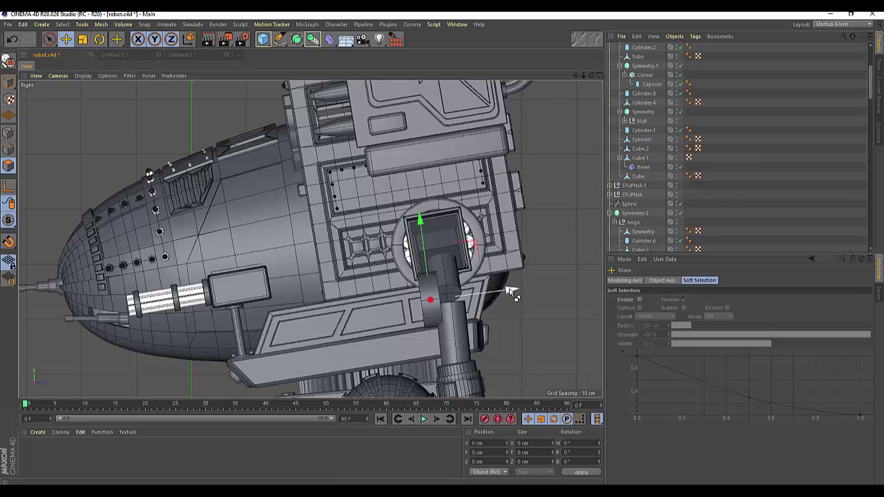
drag(511, 293, 538, 287)
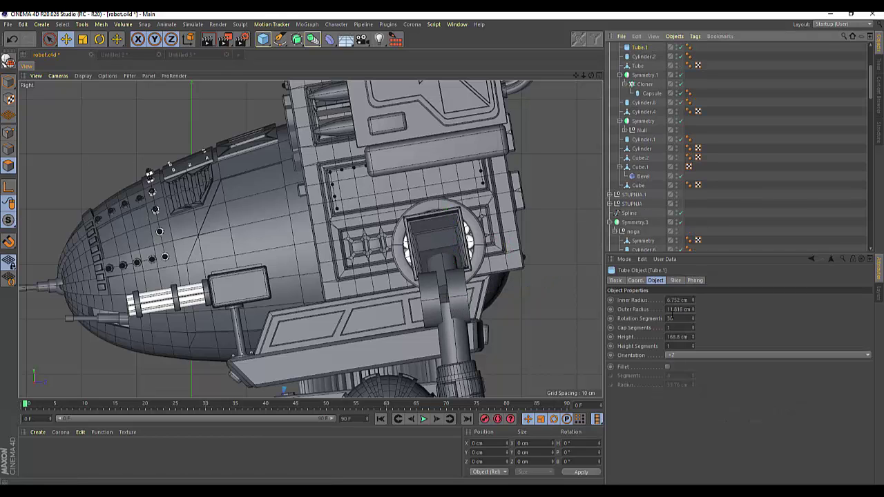
Slide the Cylinder.8 joint part sideways along X and raise its Height to 35 cm
click(641, 57)
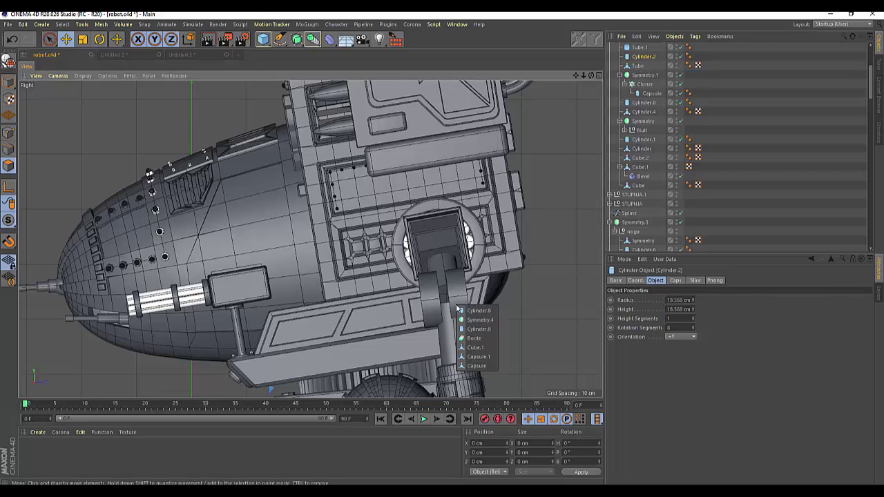
drag(455, 309, 466, 313)
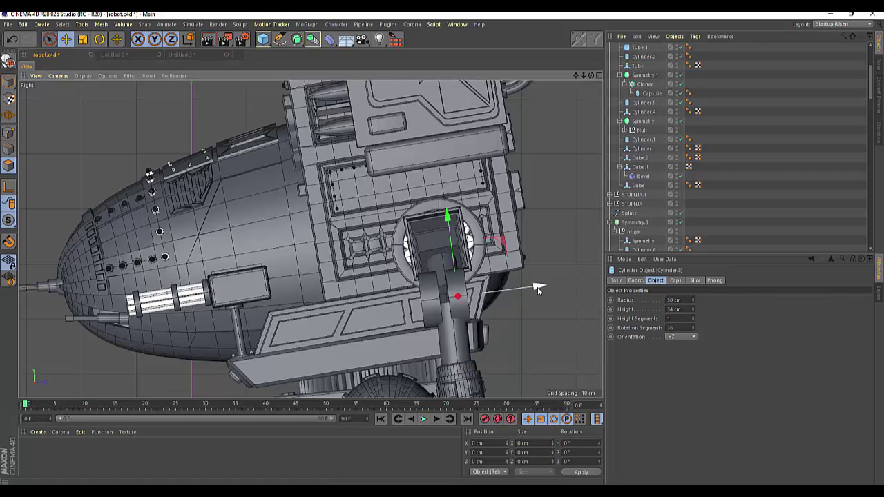
drag(538, 288, 539, 288)
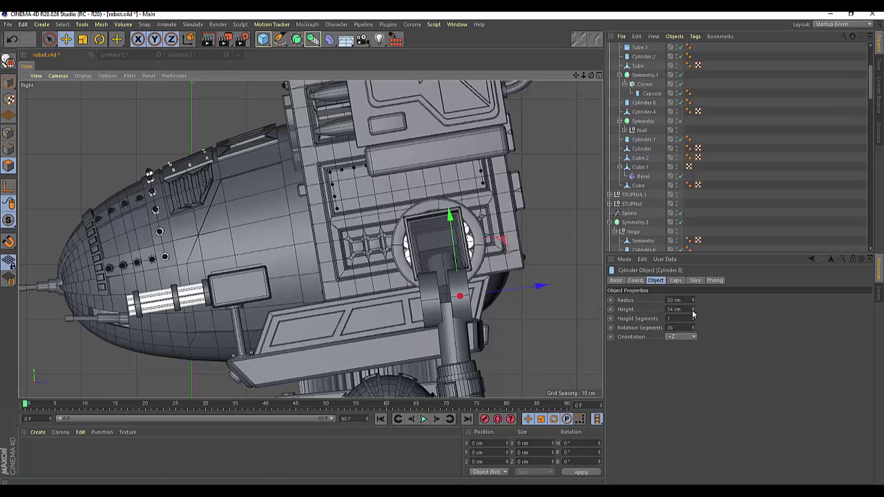
drag(692, 311, 693, 308)
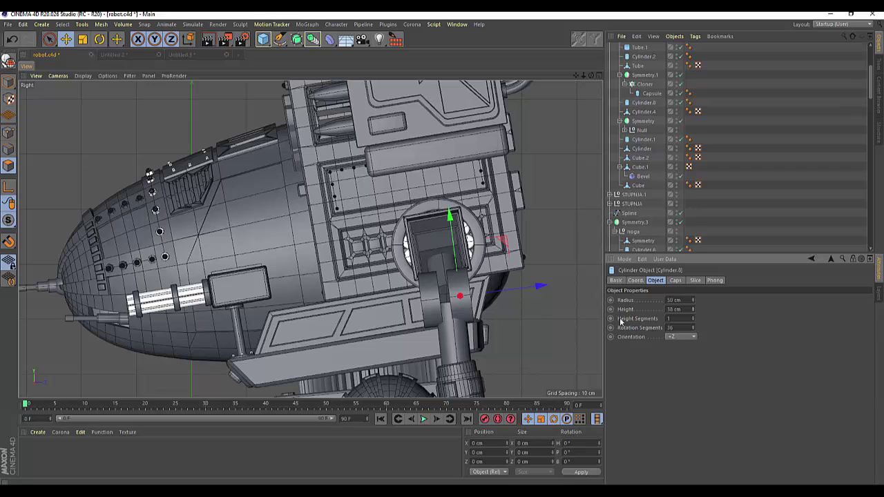
Inspect the properties of Cylinder.2 and Tube.1 in the Attributes panel
click(642, 58)
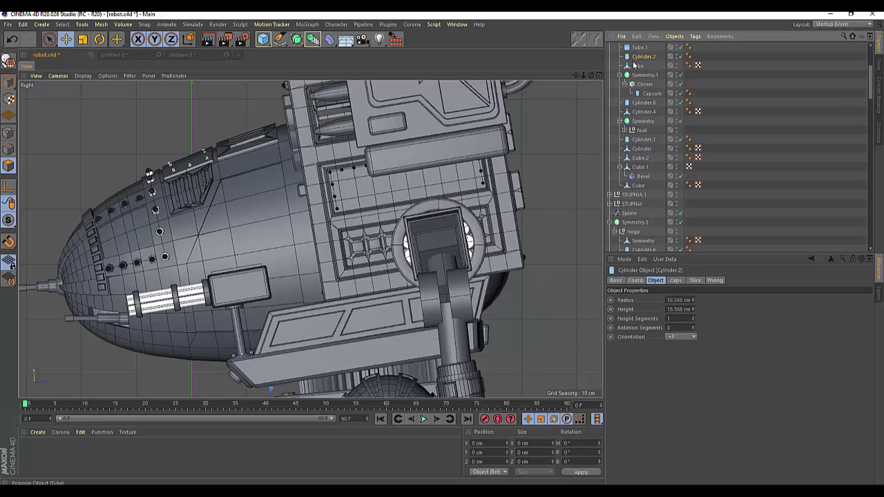
click(639, 47)
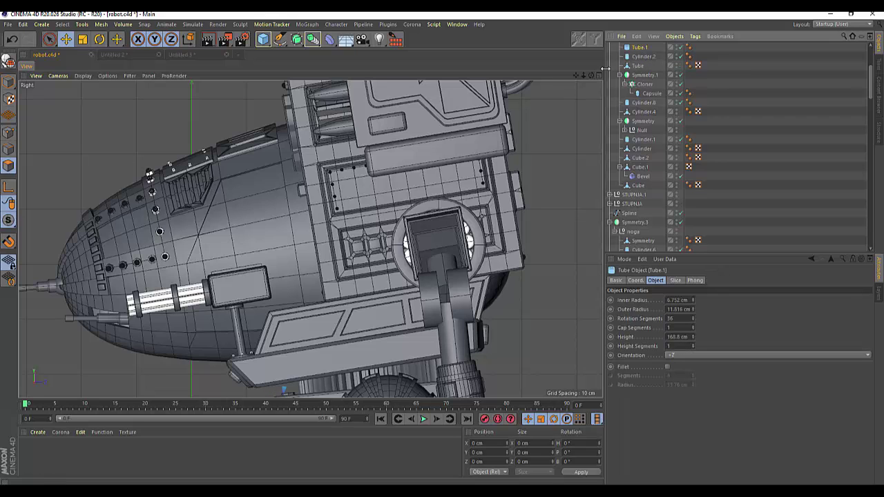
scroll(559, 166, down, 2)
scroll(556, 168, down, 3)
scroll(553, 170, down, 2)
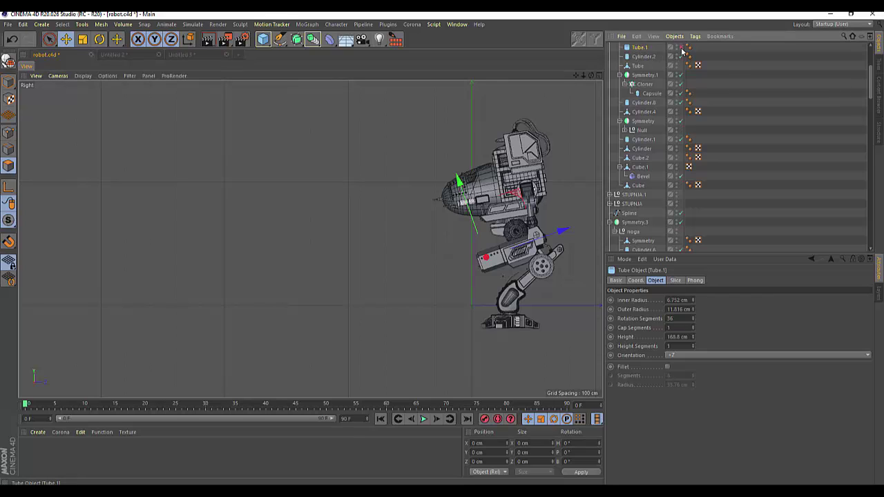
Select Cylinder.4 among the overlapping objects and raise its Height to 40 cm
ctrl+click(642, 49)
scroll(642, 52, down, 1)
scroll(553, 176, up, 3)
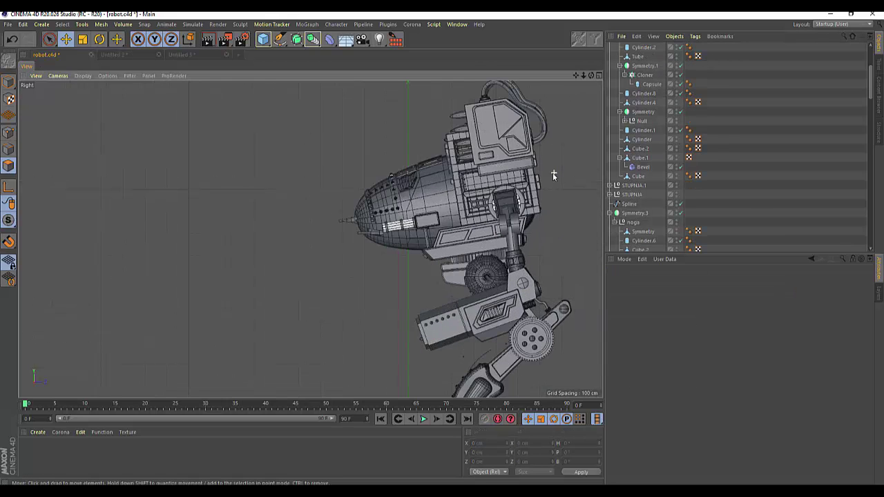
scroll(553, 175, up, 2)
scroll(535, 192, up, 2)
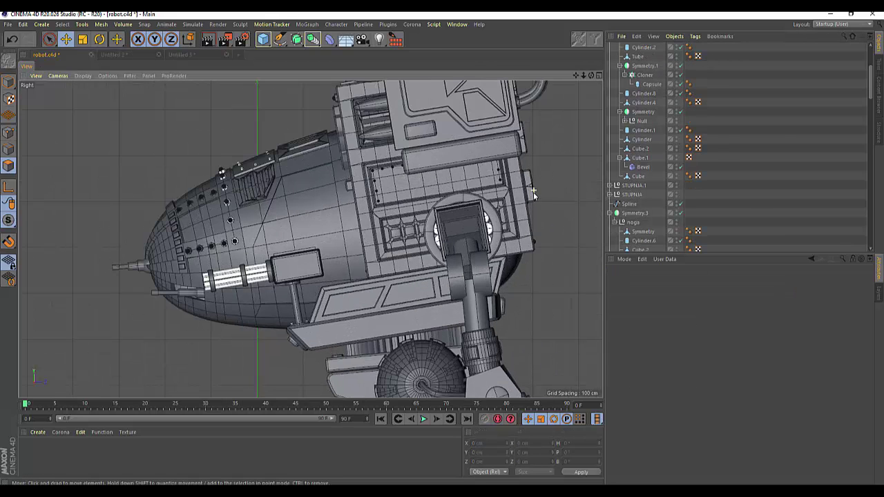
click(644, 48)
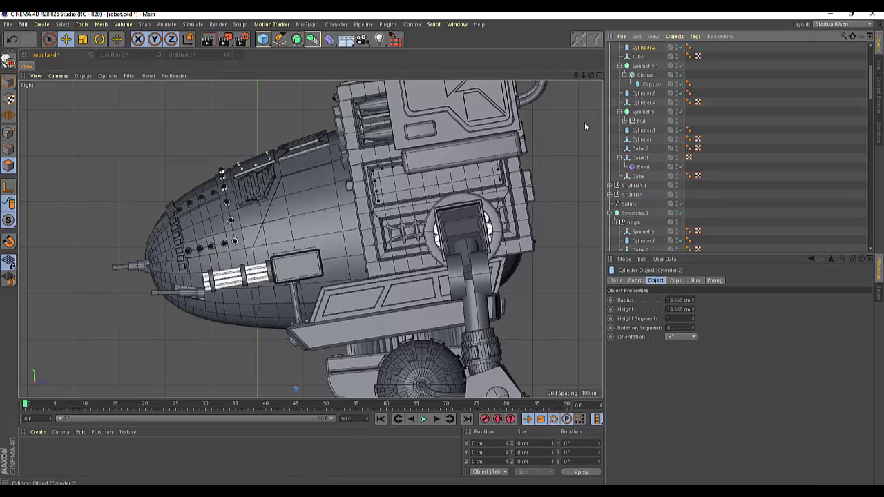
click(450, 278)
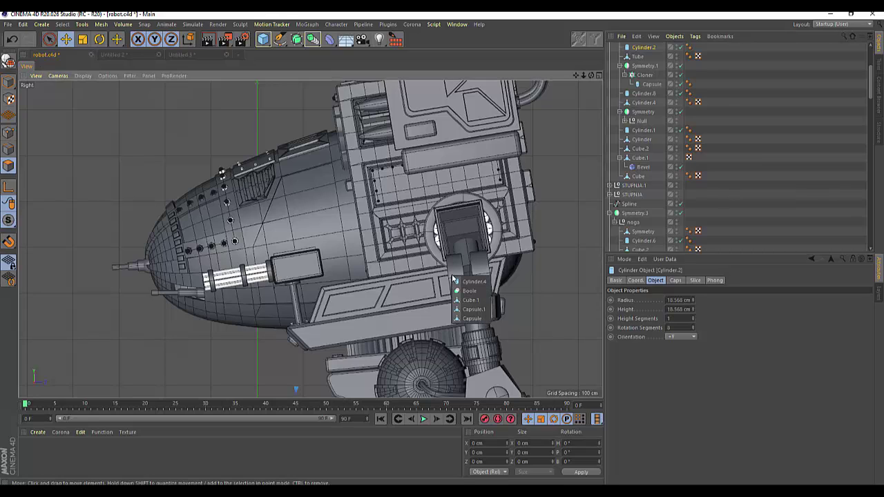
click(473, 287)
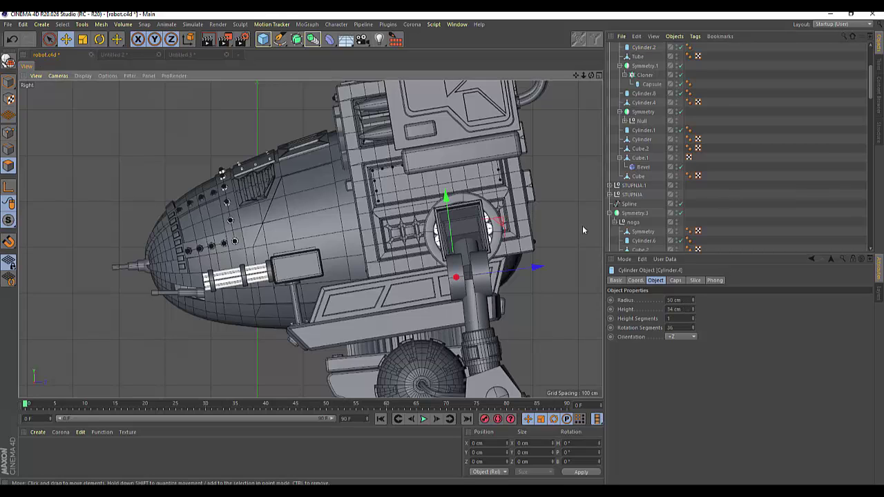
mouse_move(871, 89)
mouse_down()
mouse_move(868, 212)
mouse_move(862, 64)
mouse_up()
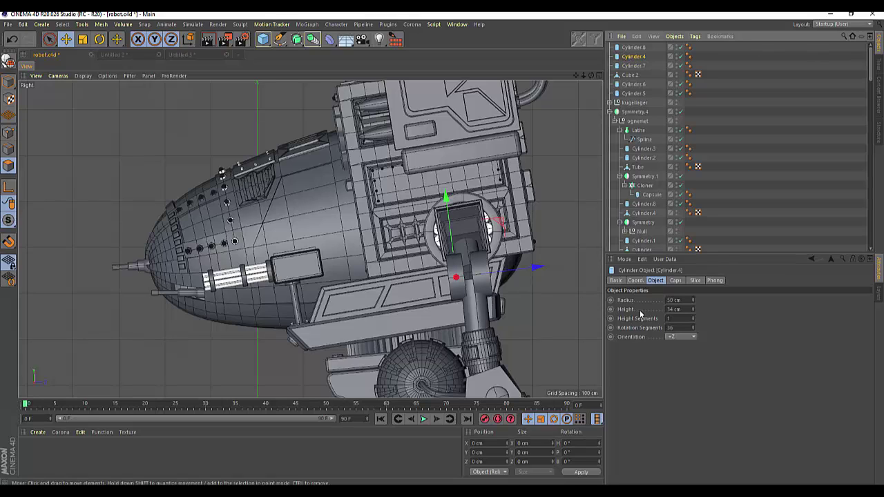
drag(691, 310, 691, 300)
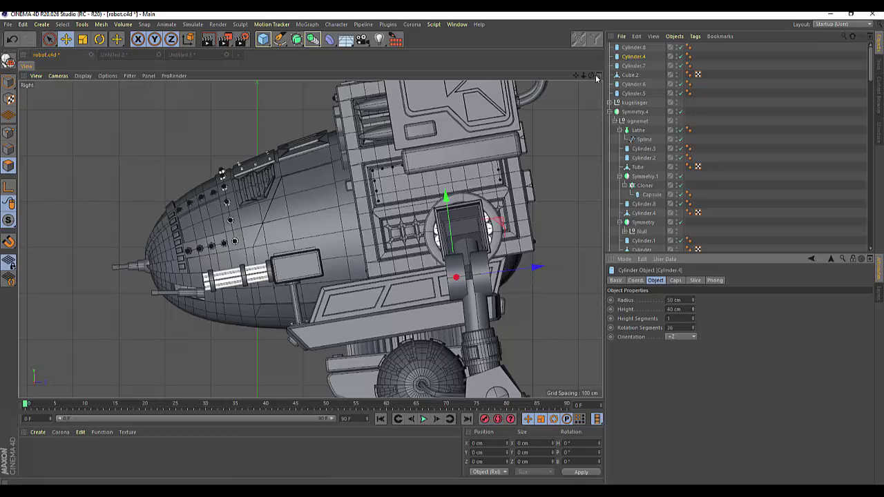
Nudge Cylinder.4 slightly along Z and show the four-view layout
mouse_move(590, 75)
mouse_down()
mouse_move(310, 239)
mouse_move(319, 250)
mouse_up()
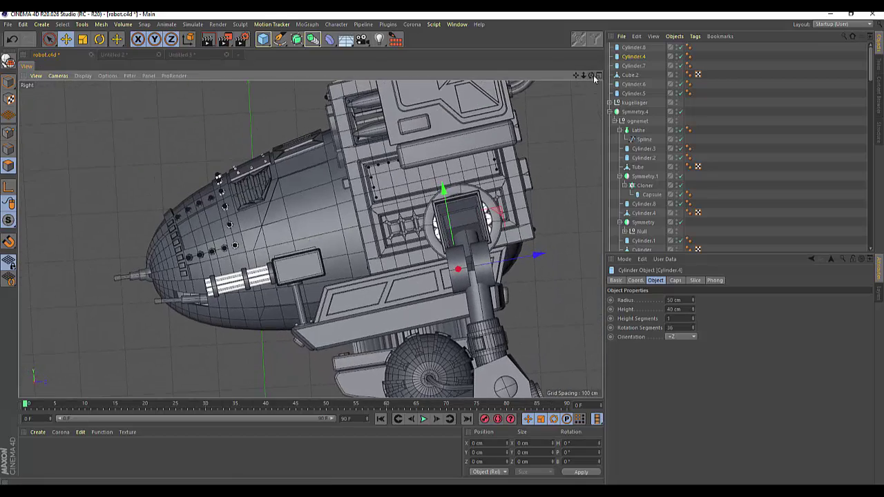
drag(593, 77, 570, 105)
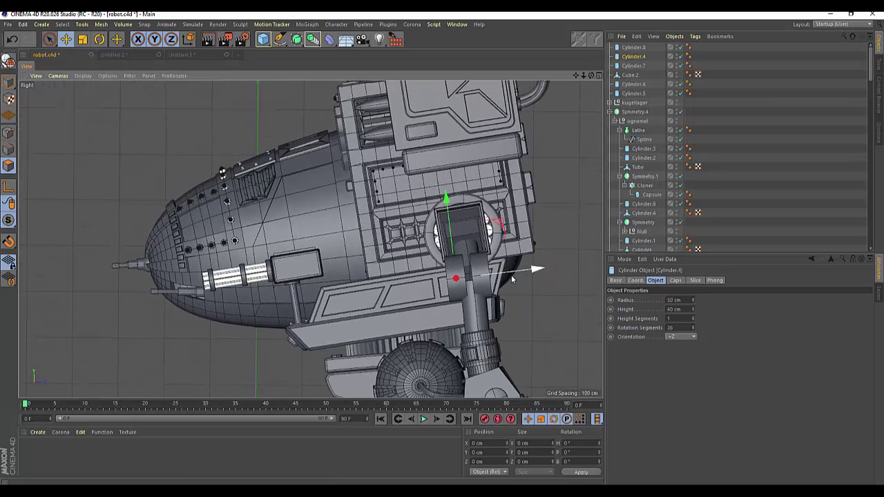
drag(535, 271, 536, 278)
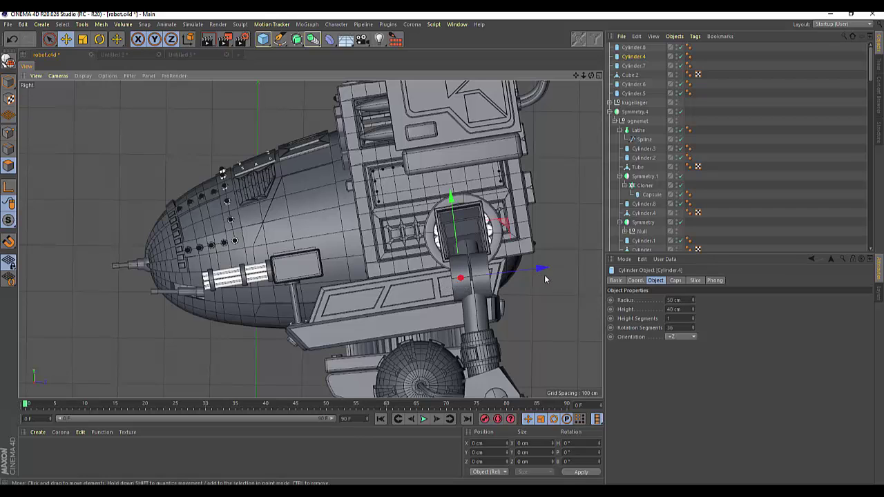
click(599, 76)
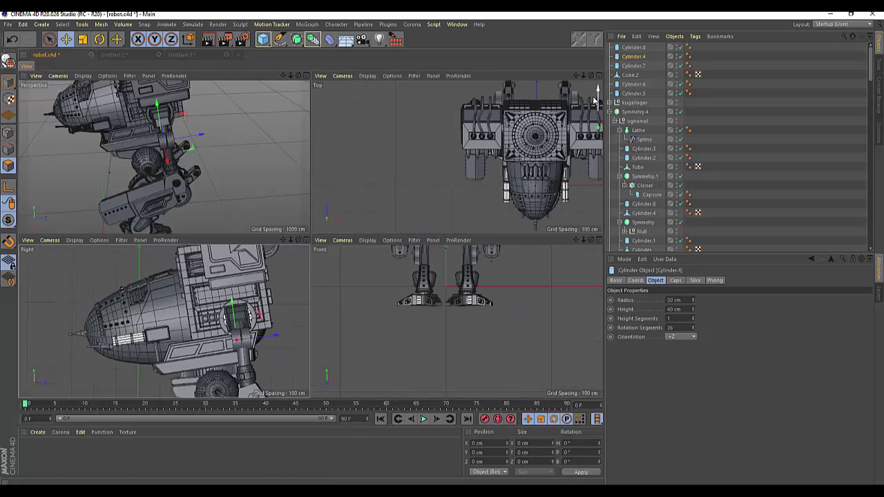
Maximize the Perspective view, nudge Cylinder.4 along Z and slide Cylinder.8 about 8 cm along X
click(306, 75)
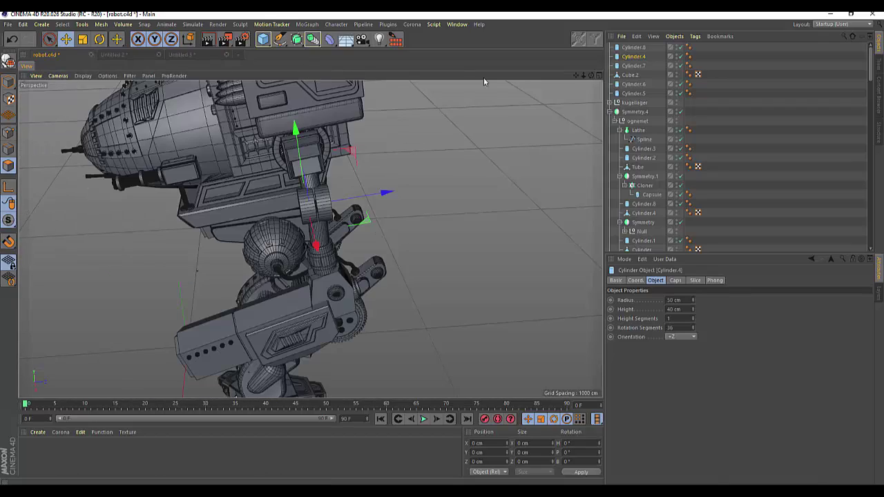
drag(590, 75, 545, 86)
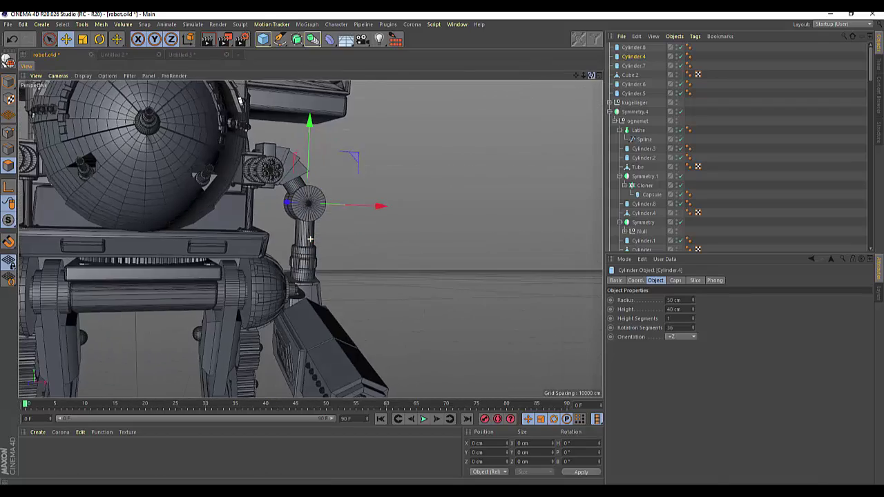
alt+drag(310, 239, 374, 225)
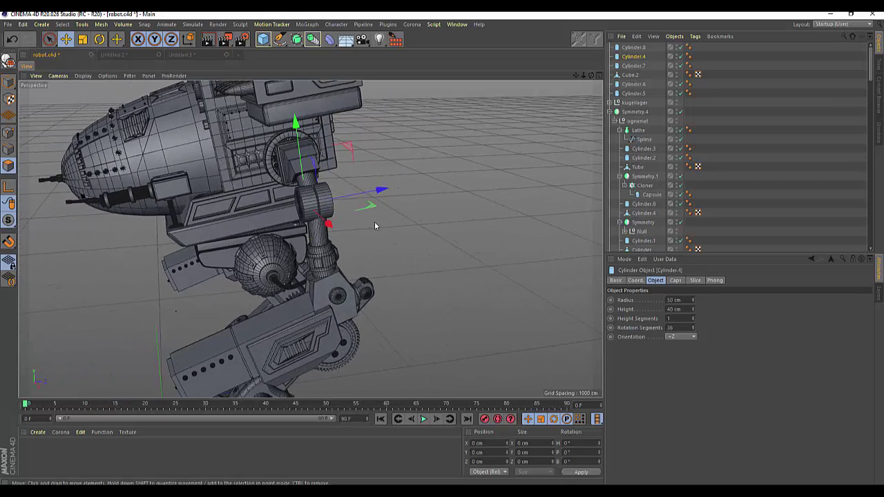
drag(382, 190, 442, 170)
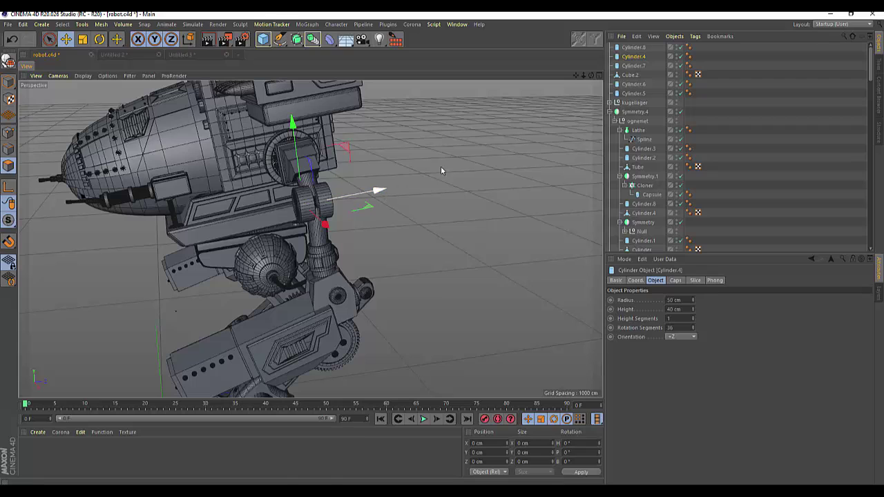
key(ctrl+z)
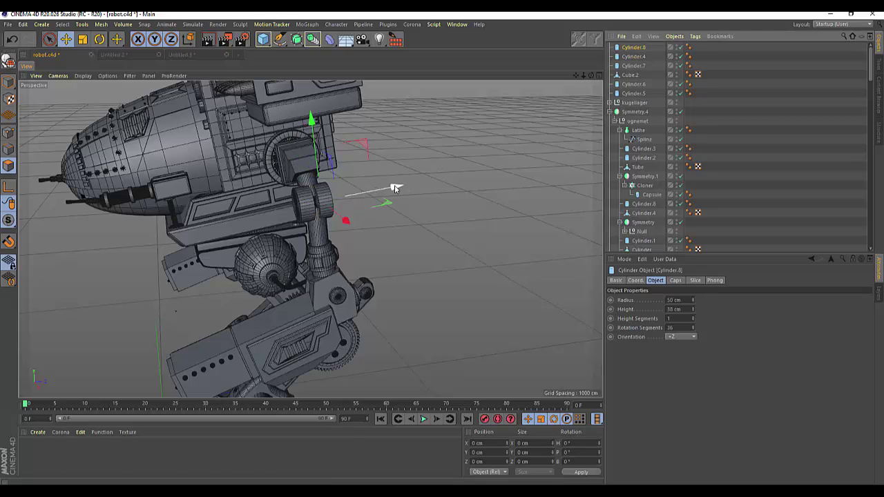
drag(394, 188, 397, 187)
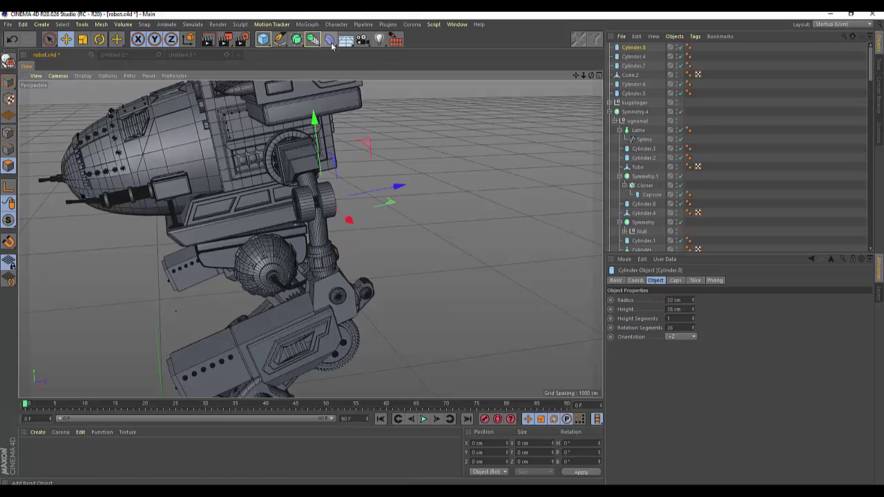
Add a Cogwheel spline and move it to the right of the robot's leg
click(280, 41)
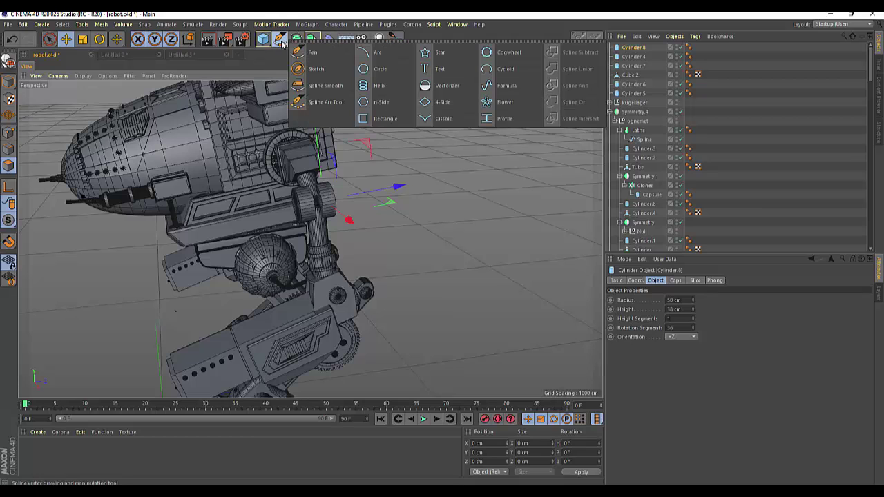
click(487, 58)
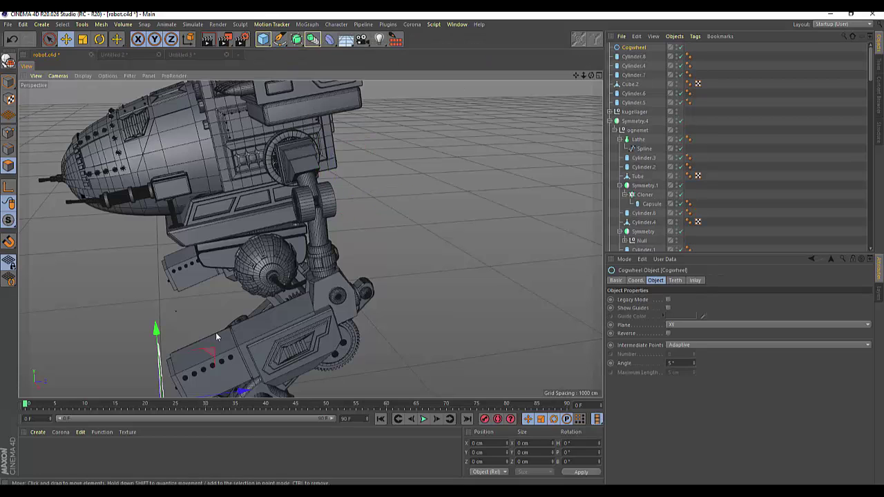
drag(153, 330, 185, 179)
drag(267, 257, 492, 191)
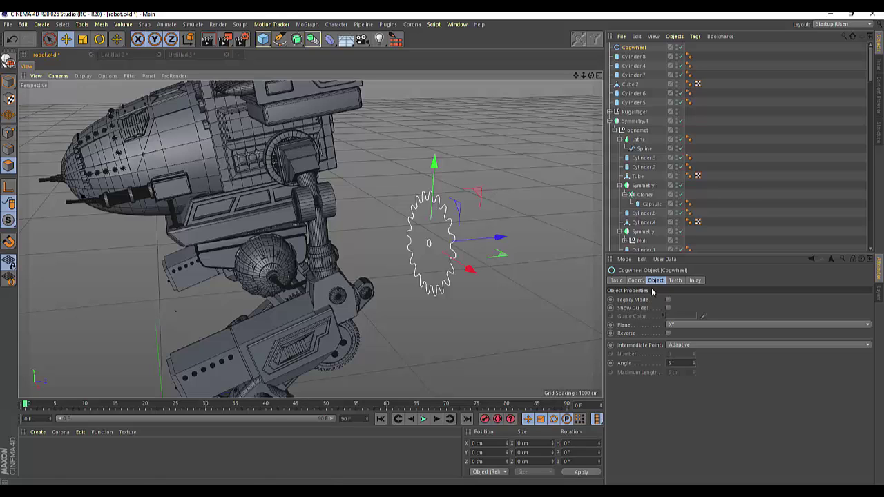
Switch the cogwheel to Legacy Mode and raise Teeth to 23
click(668, 299)
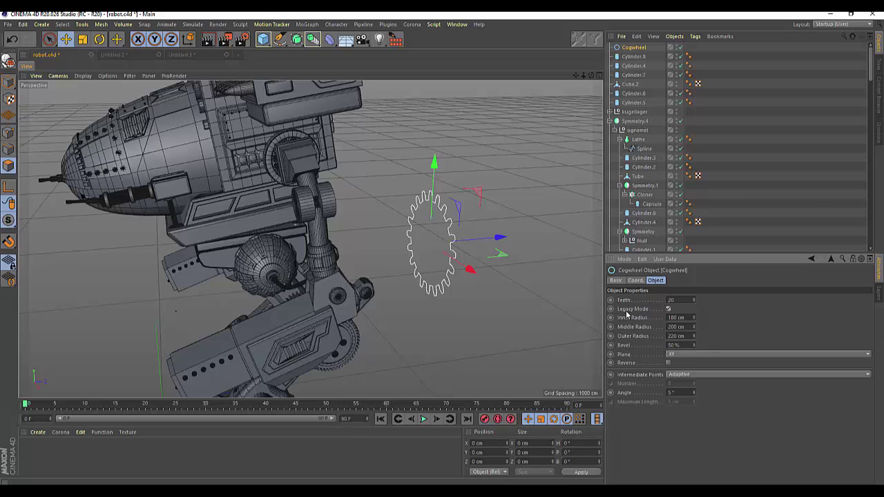
mouse_move(693, 300)
mouse_down()
mouse_move(693, 276)
mouse_move(693, 321)
mouse_up()
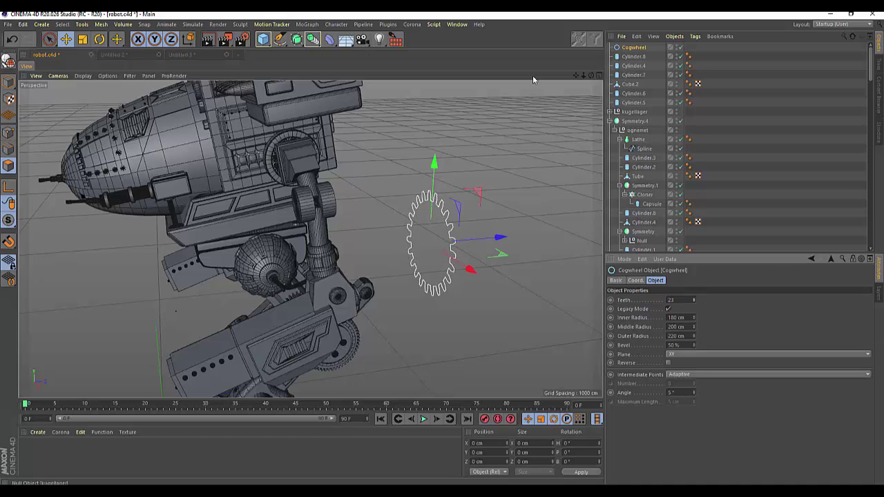
click(297, 40)
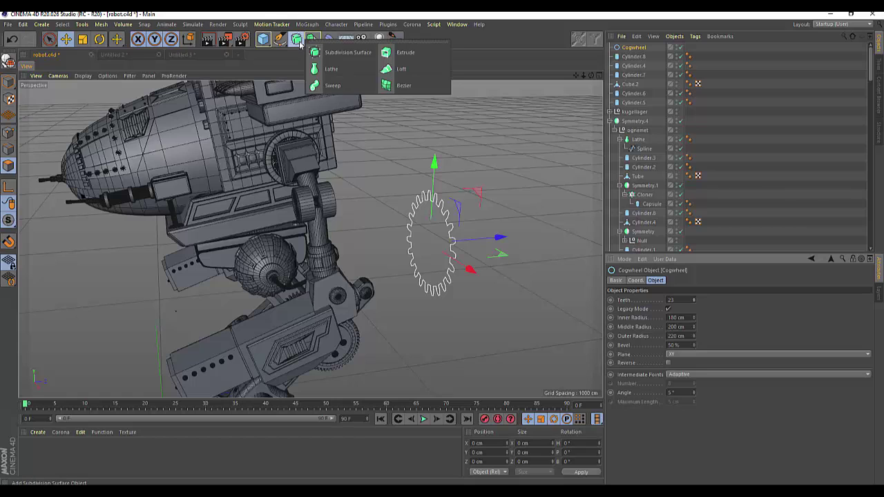
Nest the Cogwheel under an Extrude and thicken it to about 20.496 cm depth
click(398, 55)
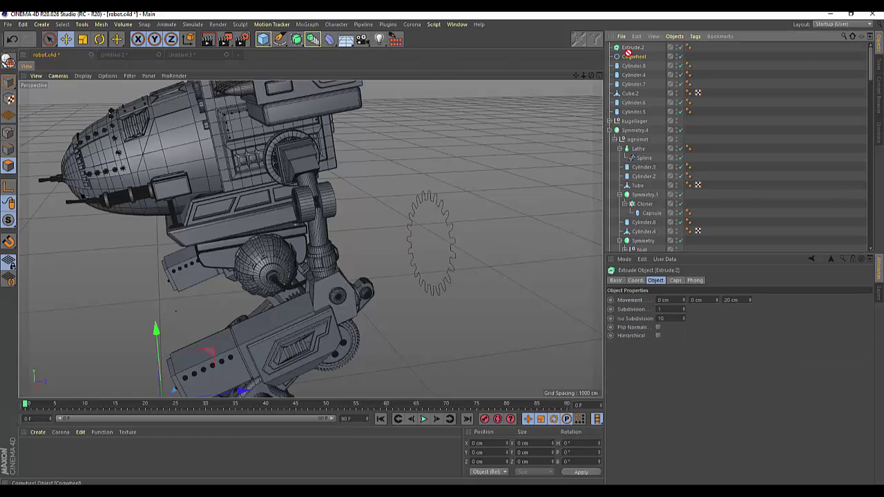
drag(632, 48, 632, 49)
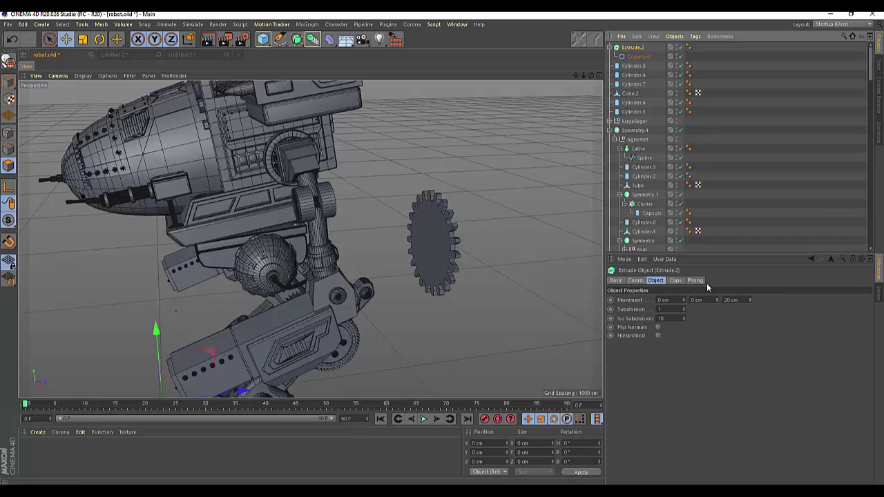
drag(749, 299, 749, 290)
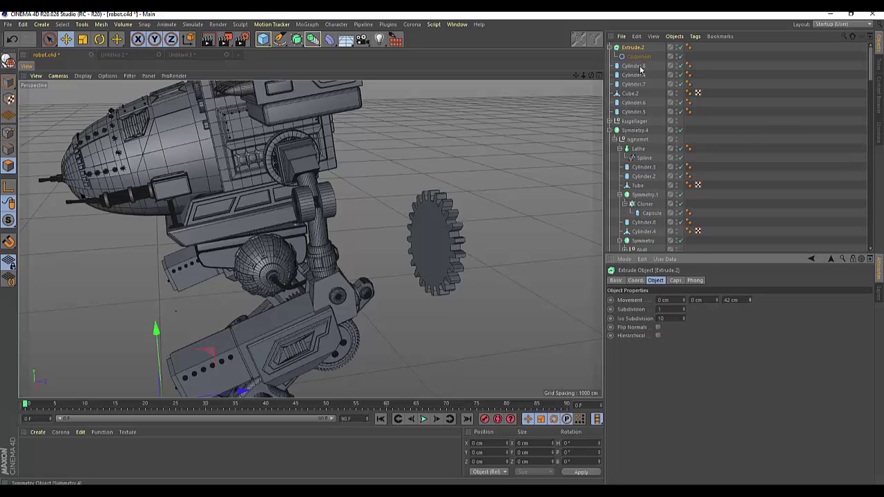
Scale the extruded gear down to about 86%
click(82, 40)
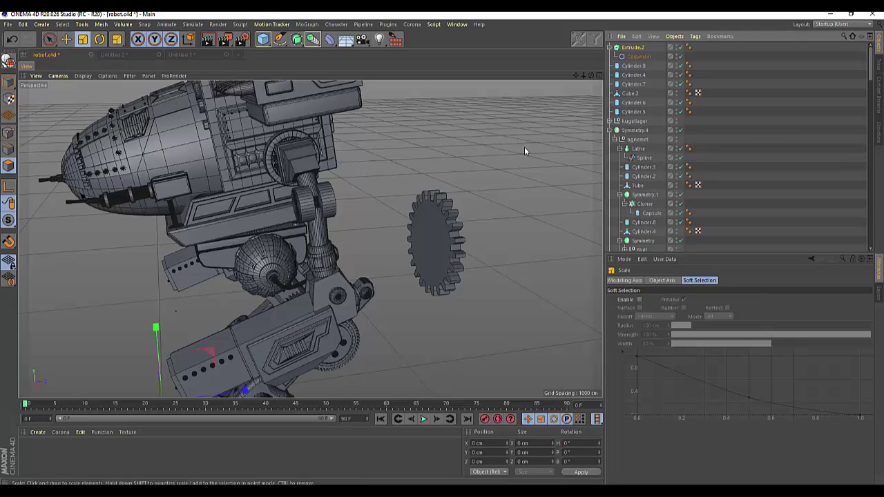
click(633, 49)
drag(547, 110, 436, 232)
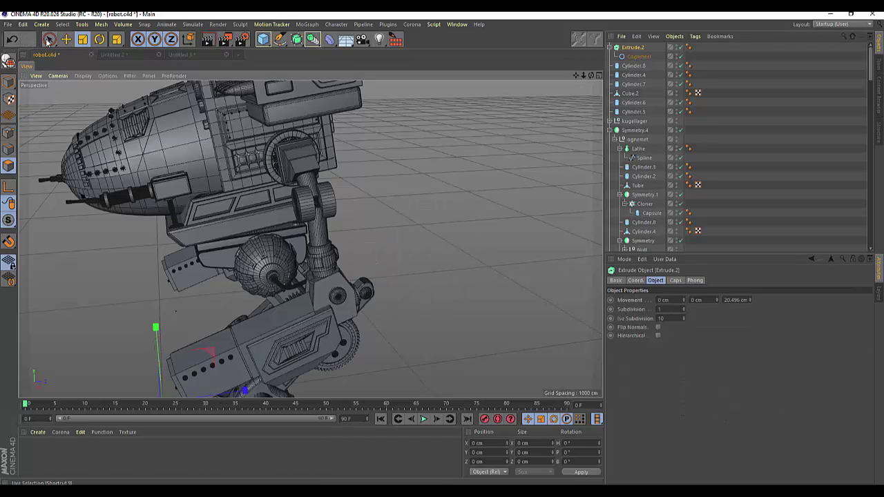
Move the gear up toward the body, then align it along Z and Y with the leg joint
click(49, 40)
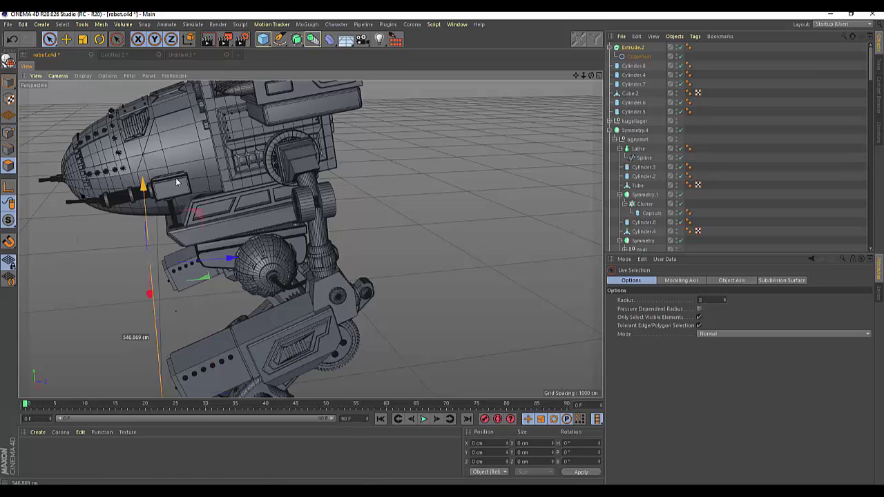
mouse_move(155, 331)
mouse_down()
mouse_move(284, 231)
mouse_move(358, 192)
mouse_up()
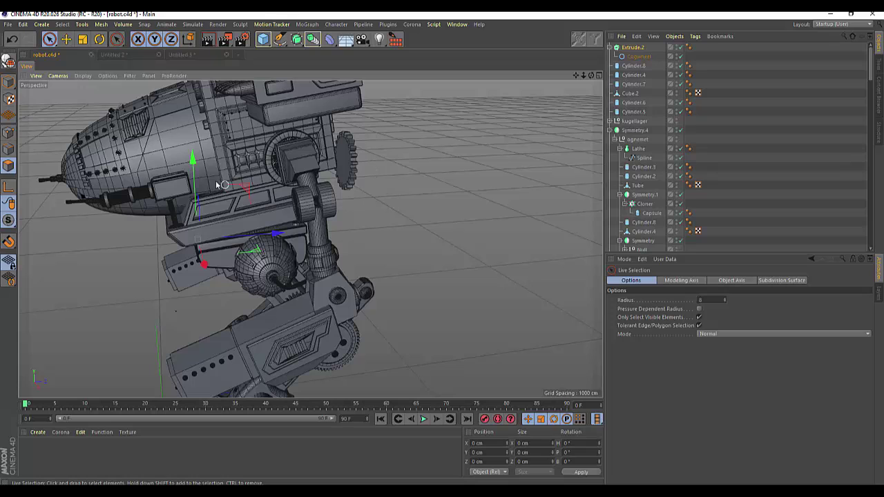
drag(192, 160, 193, 199)
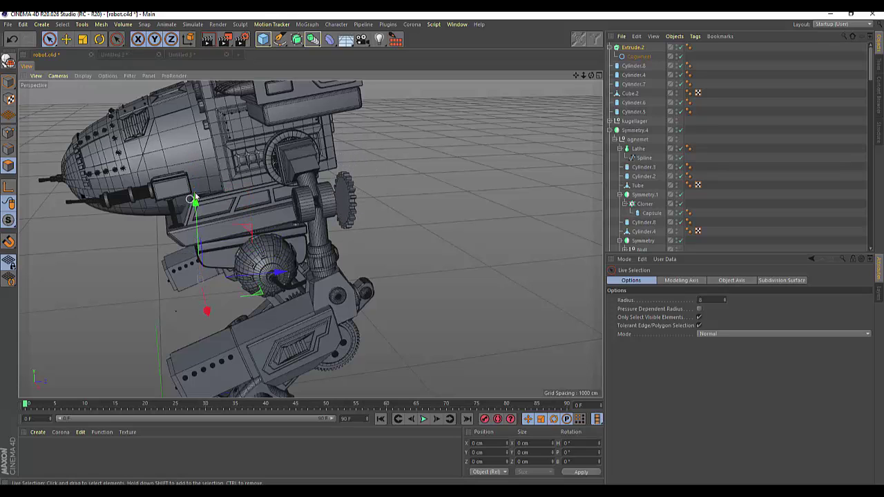
click(599, 76)
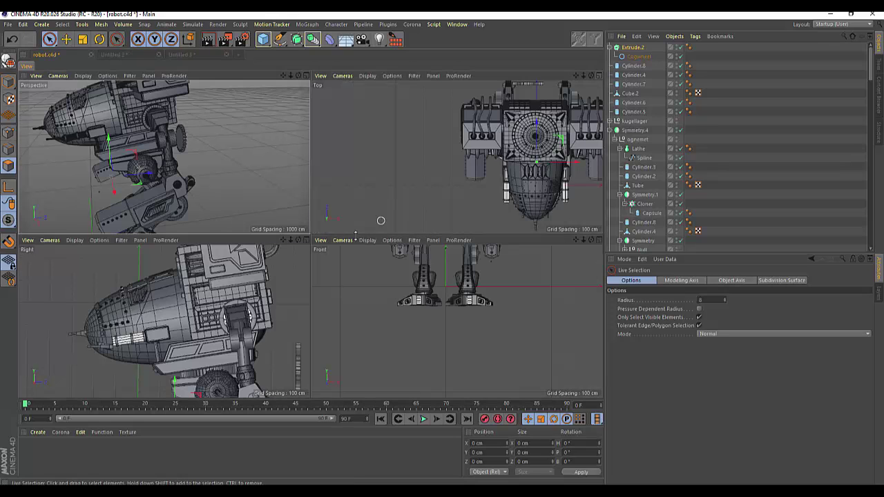
click(307, 240)
scroll(413, 307, down, 3)
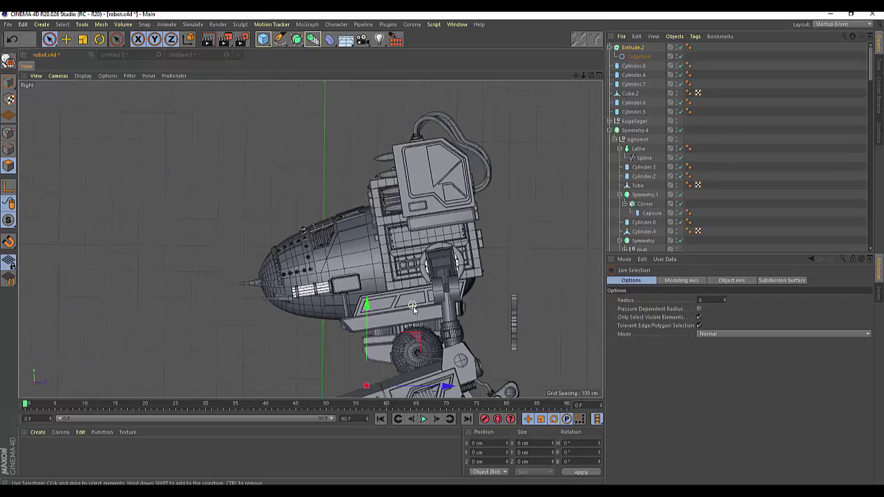
scroll(413, 308, down, 1)
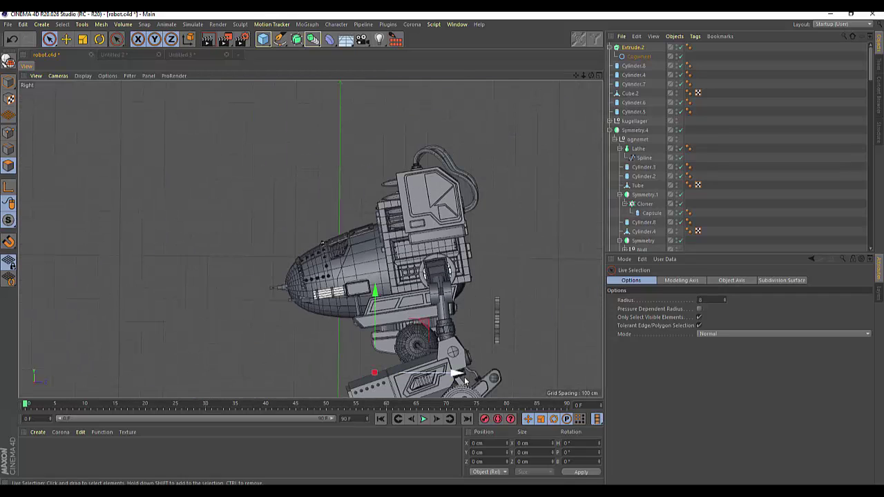
drag(458, 372, 405, 364)
drag(324, 303, 328, 266)
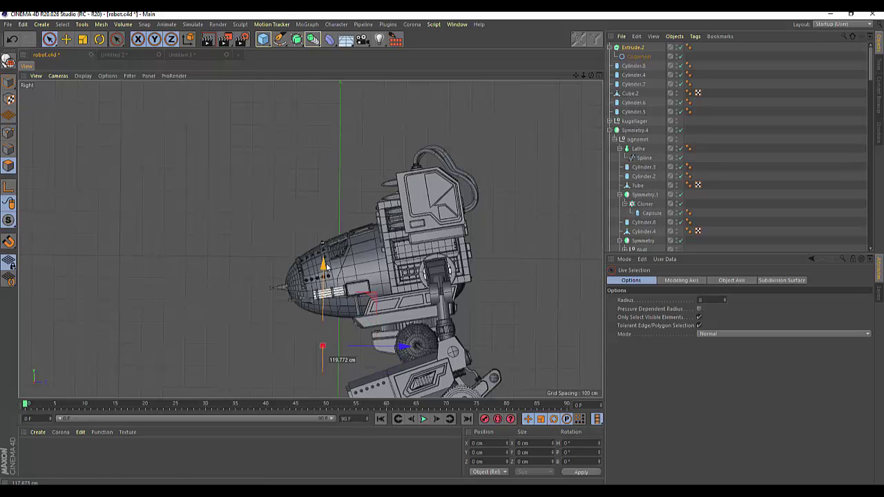
Raise the gear slightly in the perspective view, then maximise the Front view
click(598, 75)
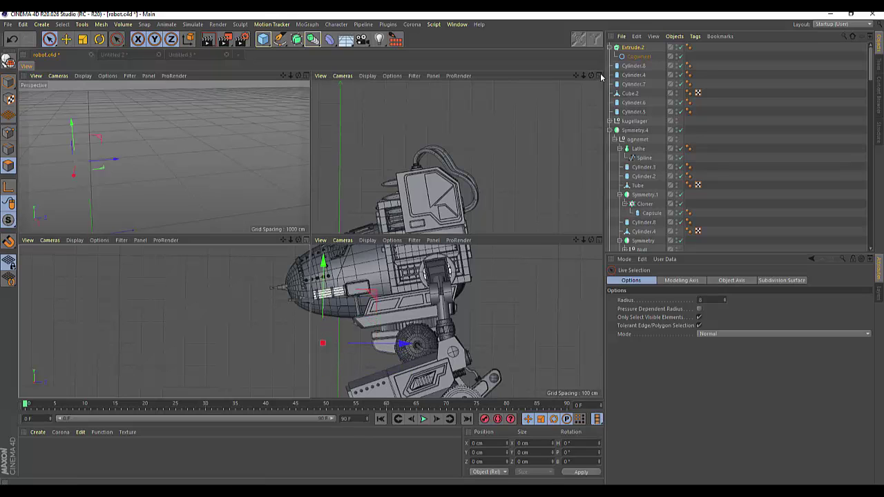
click(308, 75)
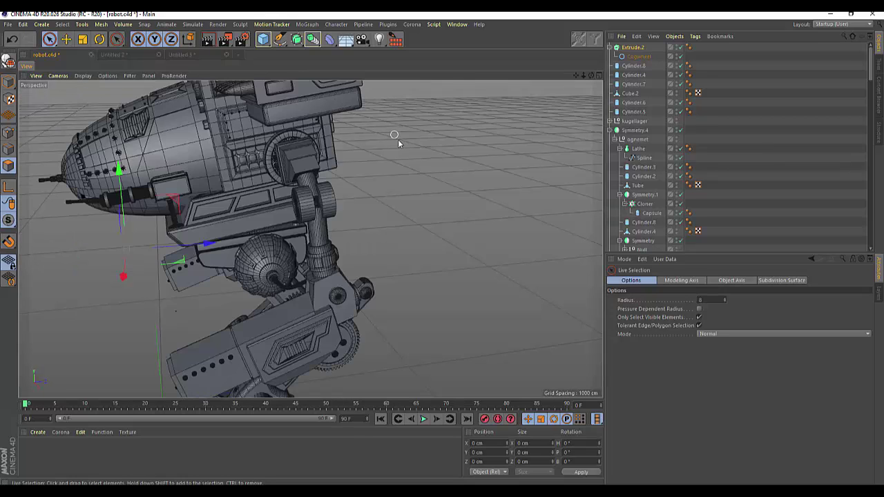
mouse_move(591, 78)
mouse_down()
mouse_move(200, 264)
mouse_move(324, 295)
mouse_up()
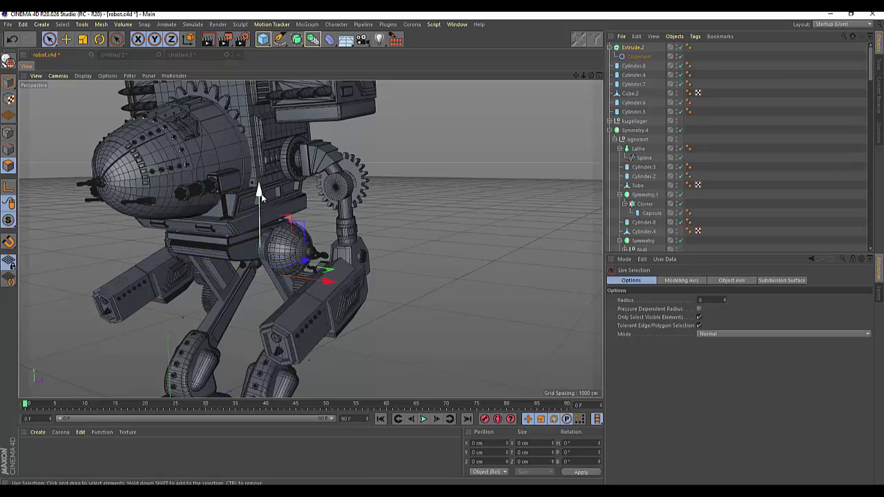
drag(261, 202, 261, 196)
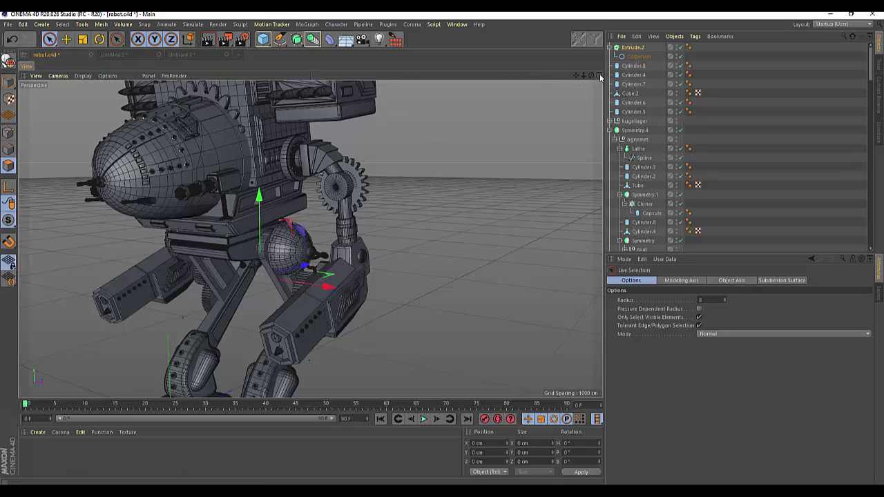
click(598, 76)
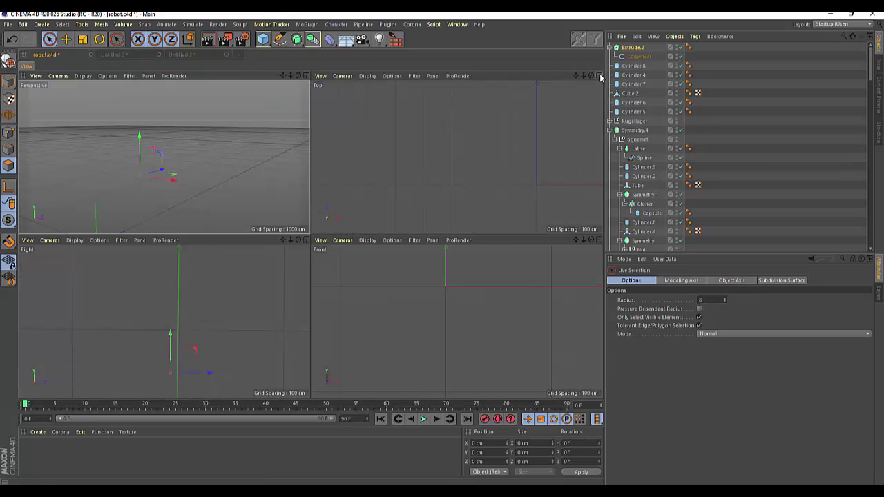
click(598, 240)
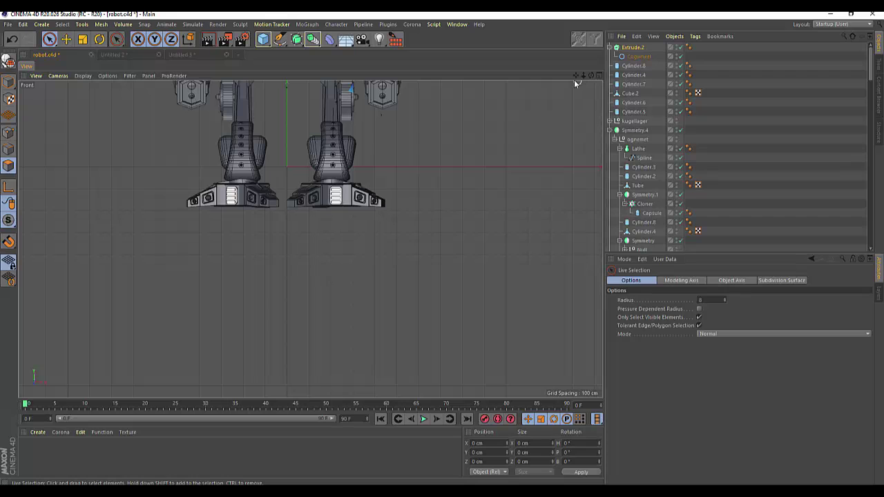
Slide the gear slightly right along the X axis
drag(575, 75, 575, 259)
scroll(405, 150, up, 3)
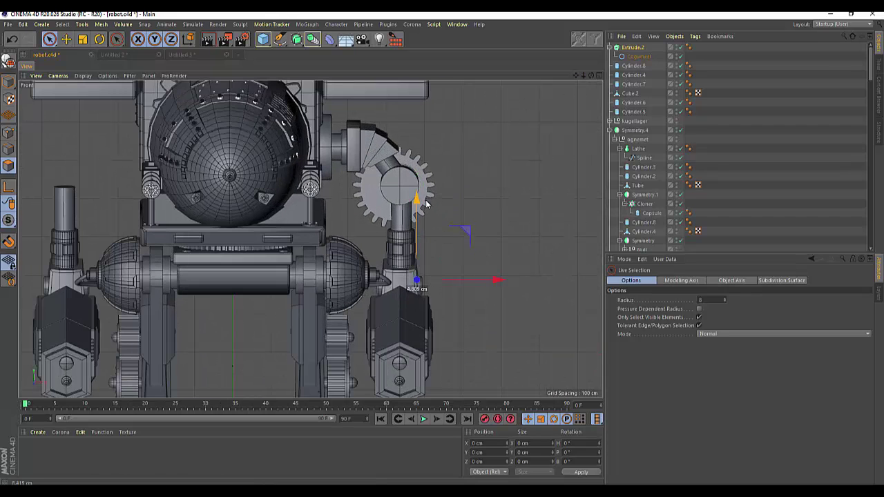
drag(498, 282, 504, 283)
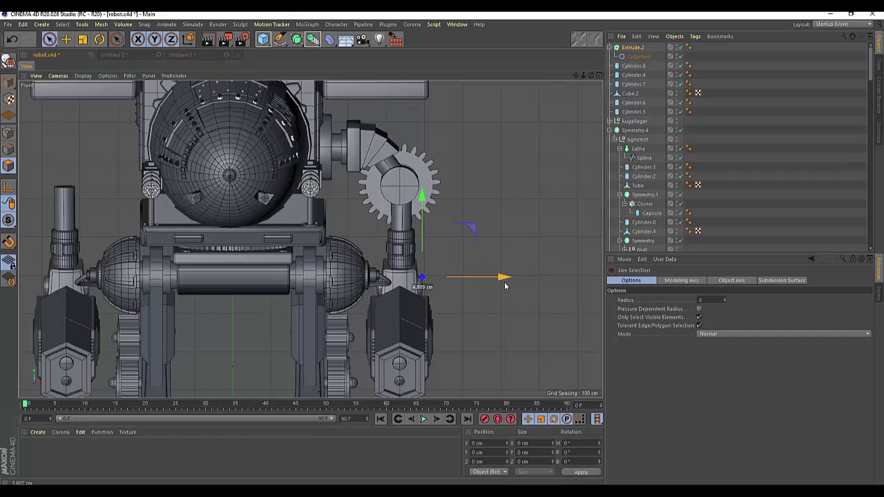
Reduce the cogwheel's inner radius and shrink the gear to about 68%
click(640, 57)
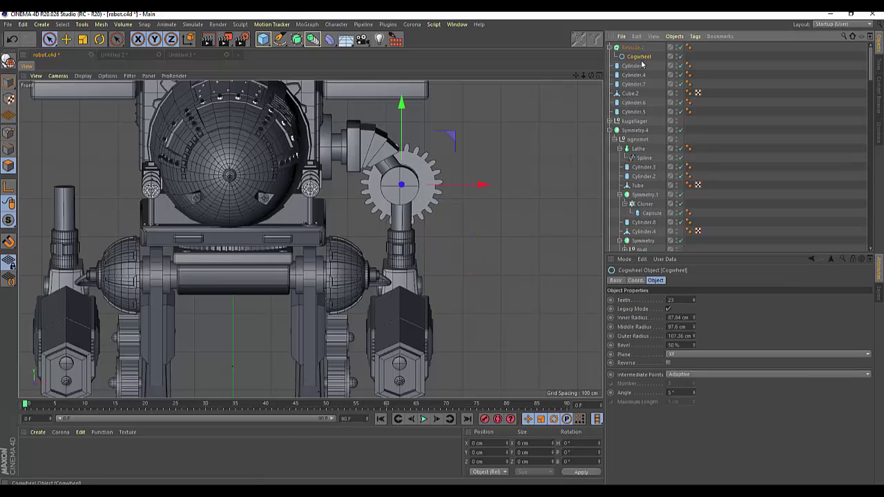
drag(694, 317, 693, 297)
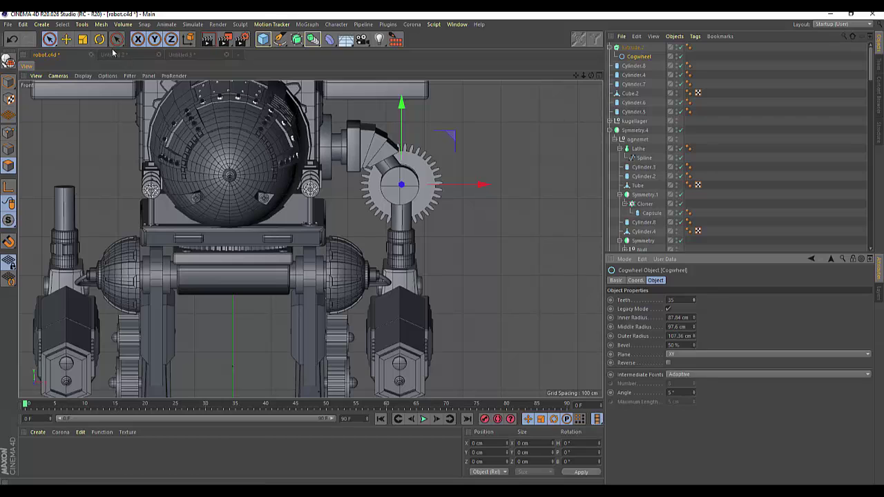
click(82, 39)
mouse_move(555, 148)
mouse_down()
mouse_move(468, 208)
mouse_move(448, 210)
mouse_up()
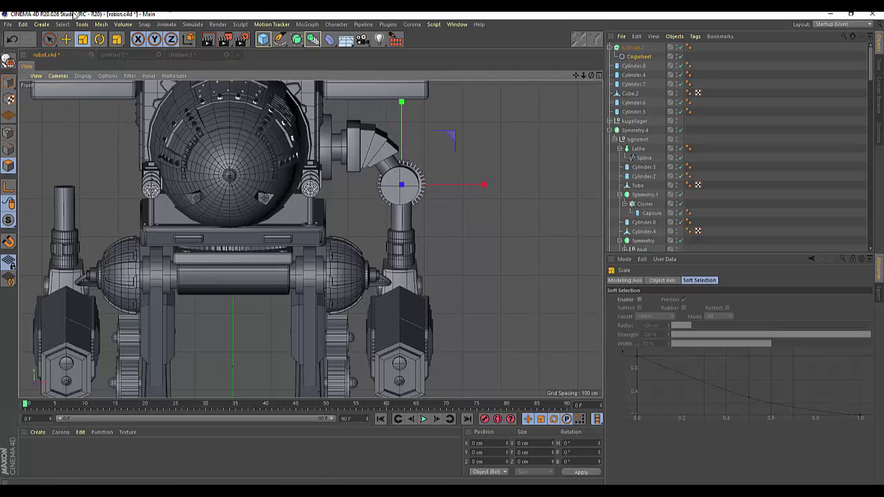
Nudge the cogwheel left and down so it centres on the elbow joint
click(67, 40)
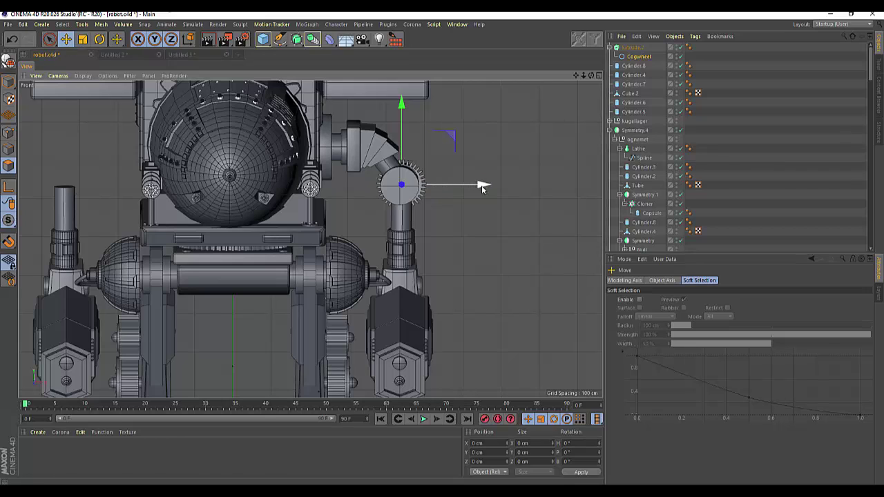
drag(481, 188, 479, 187)
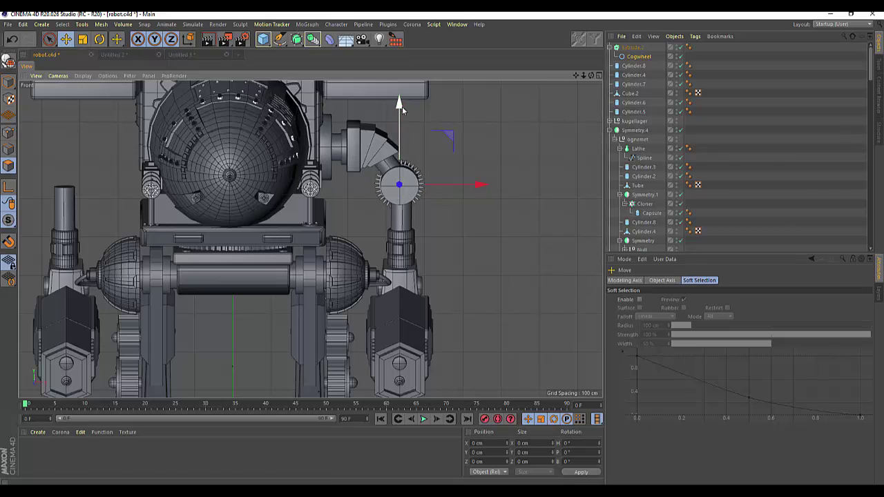
drag(402, 109, 404, 113)
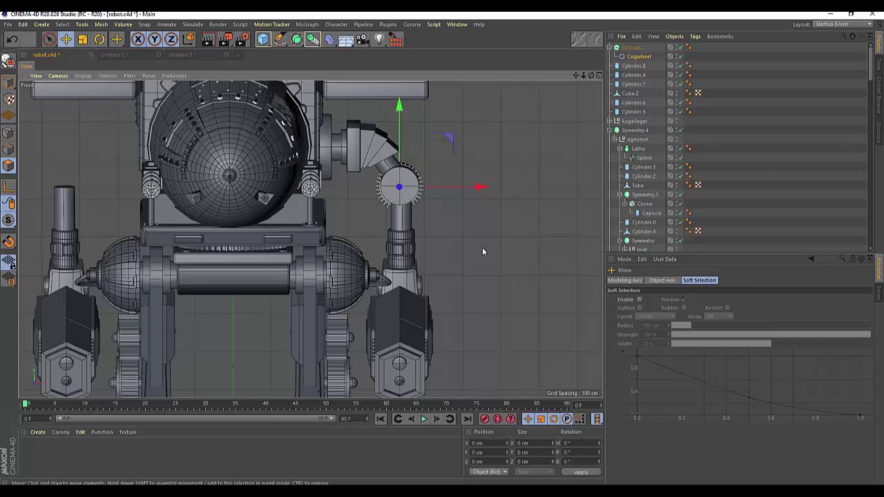
scroll(482, 247, up, 5)
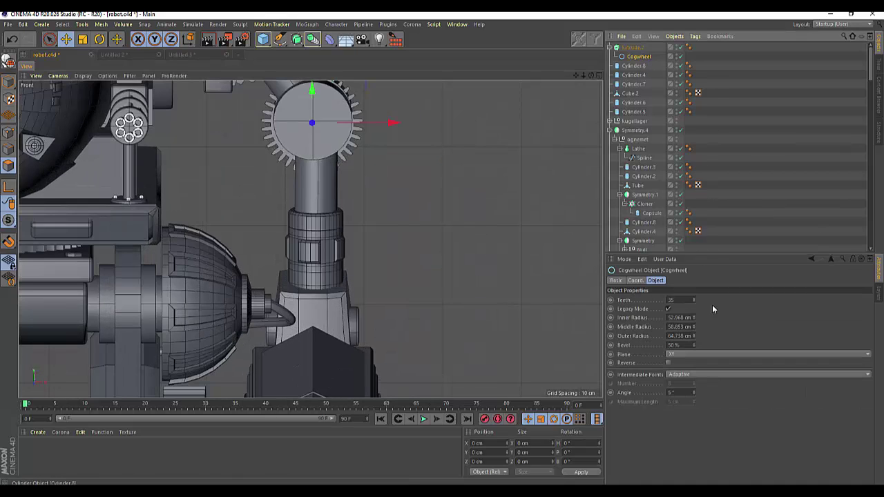
Raise the cogwheel to 72 teeth and enlarge its inner radius for finer teeth
drag(694, 320, 694, 307)
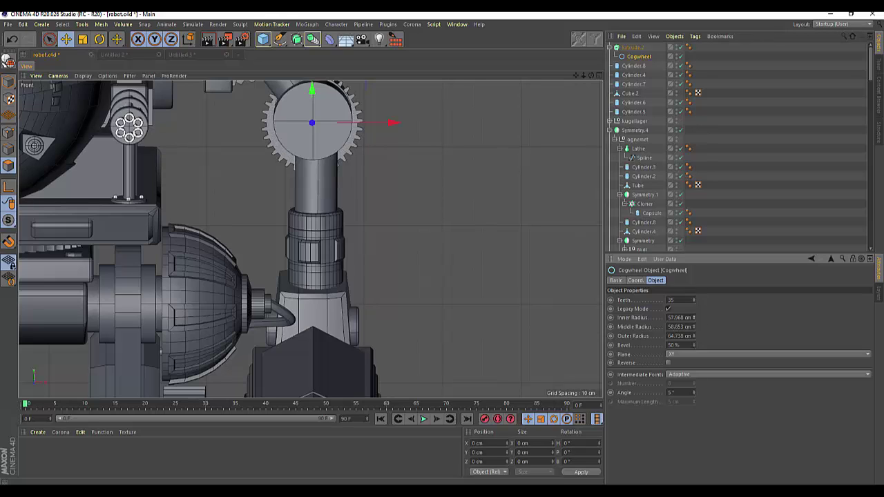
mouse_move(693, 300)
mouse_down()
mouse_move(694, 276)
mouse_move(696, 349)
mouse_up()
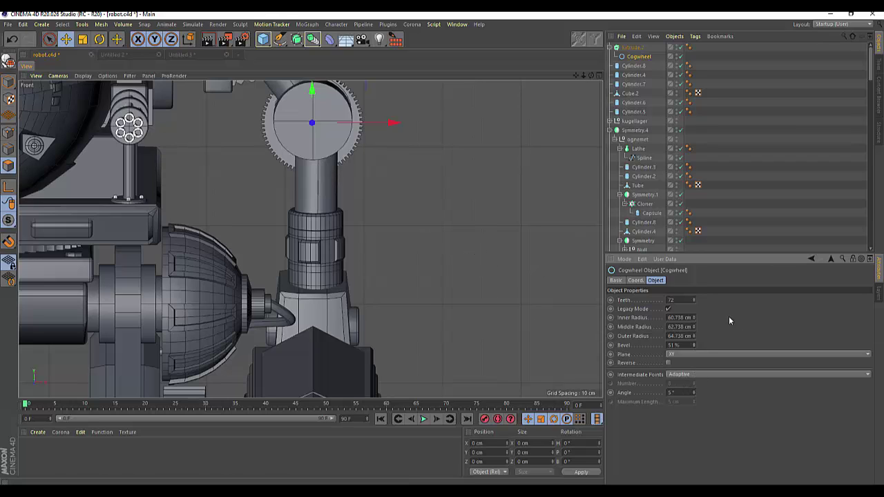
drag(696, 318, 694, 323)
Shrink the cogwheel to about 86.6% and nudge it up and right on the joint
key(t)
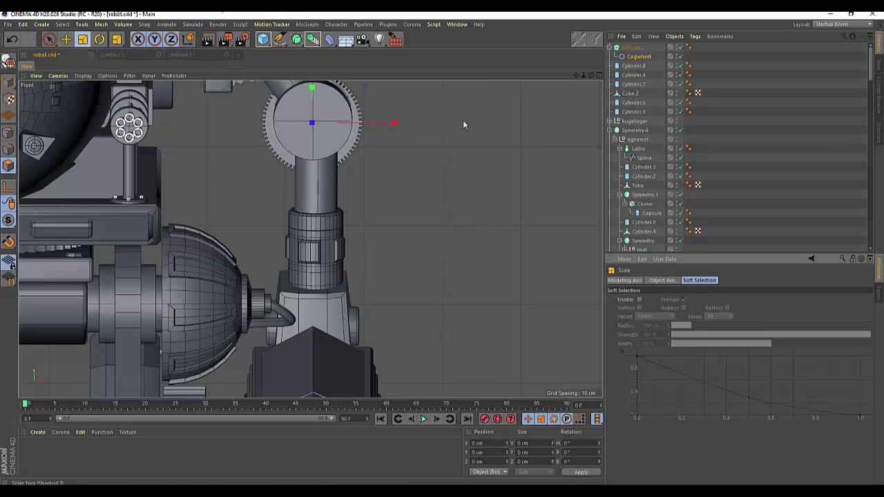
drag(480, 125, 423, 135)
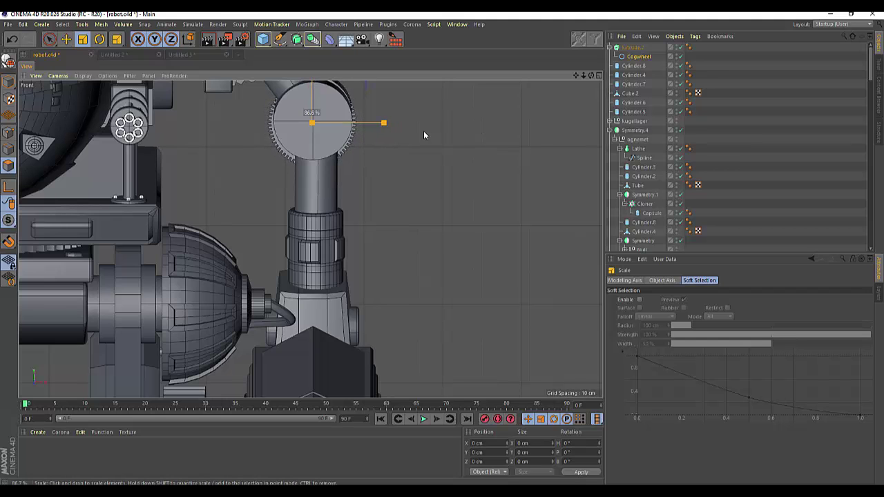
drag(578, 75, 314, 14)
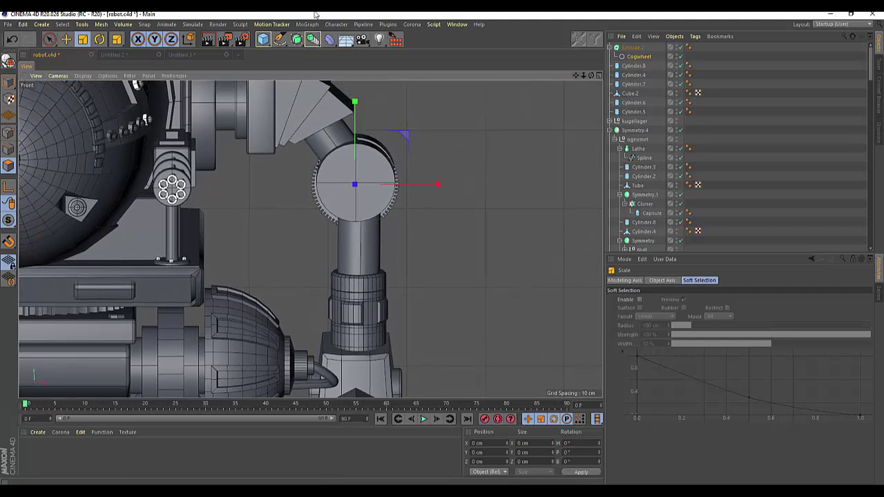
click(66, 40)
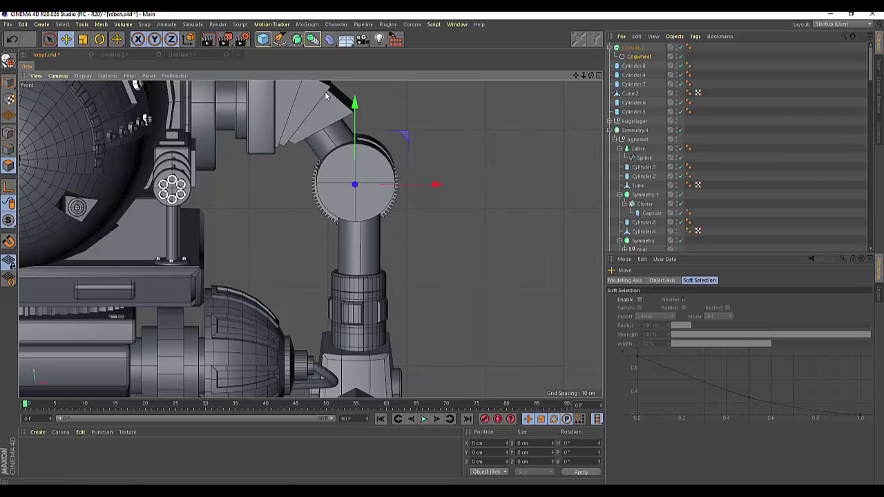
drag(353, 103, 353, 101)
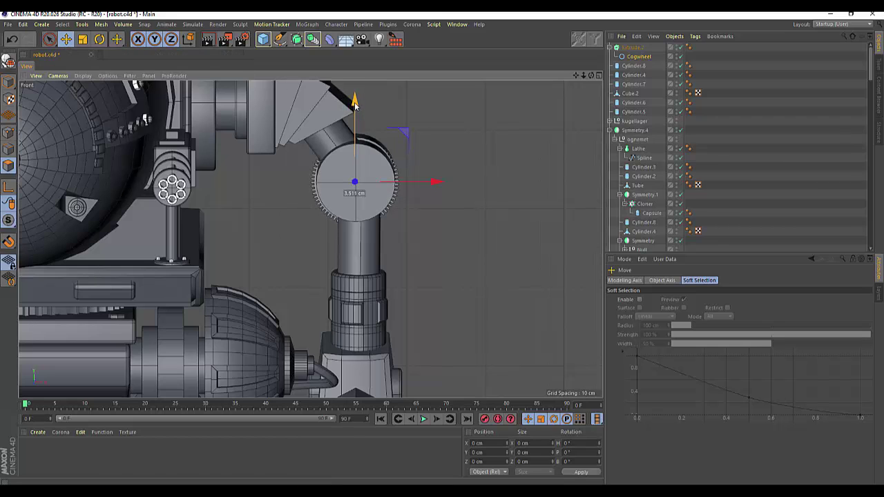
drag(434, 184, 436, 184)
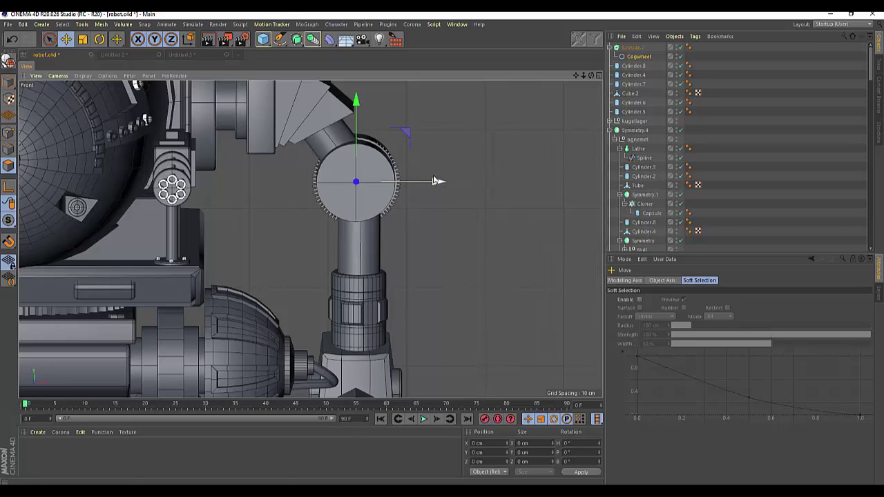
click(598, 75)
click(306, 75)
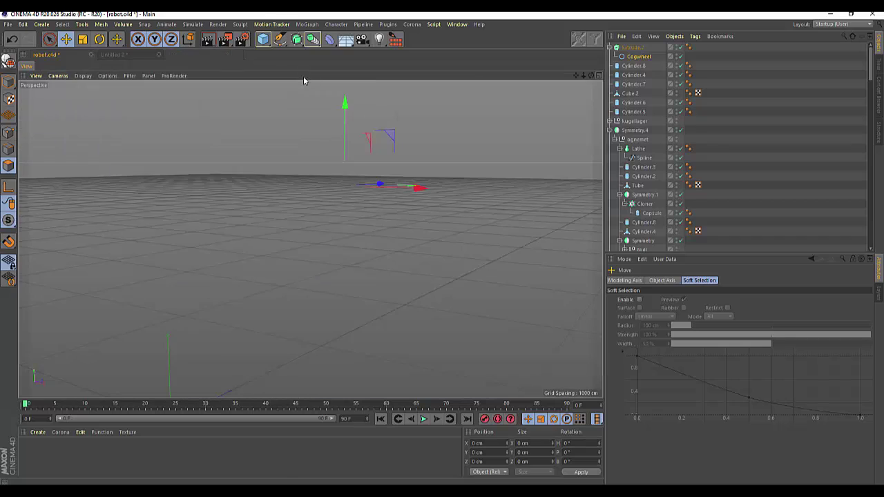
scroll(381, 212, up, 3)
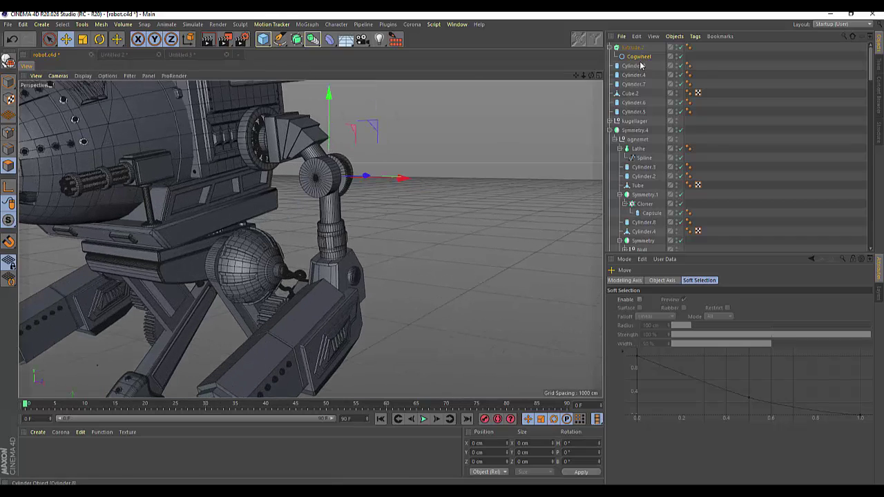
mouse_move(381, 211)
alt+mouse_down()
mouse_move(310, 238)
mouse_move(385, 199)
alt+mouse_up()
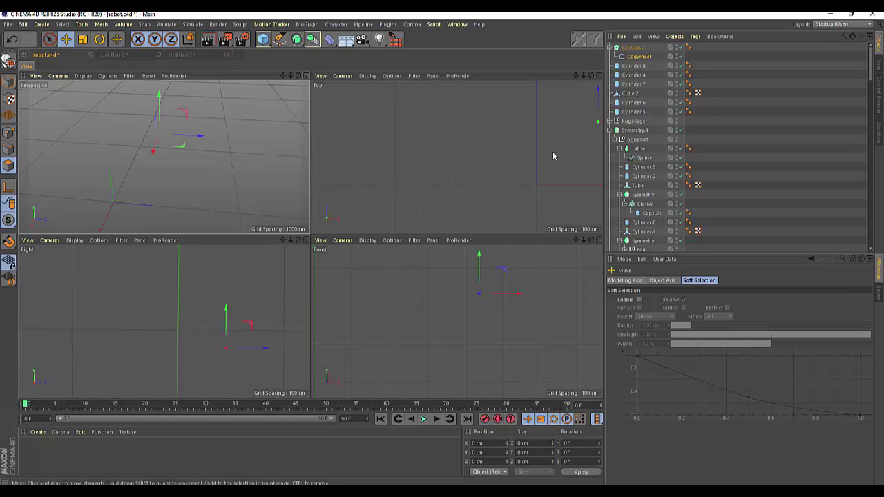
In the side view, try tilting the arm part about 9 degrees, then undo it
click(598, 75)
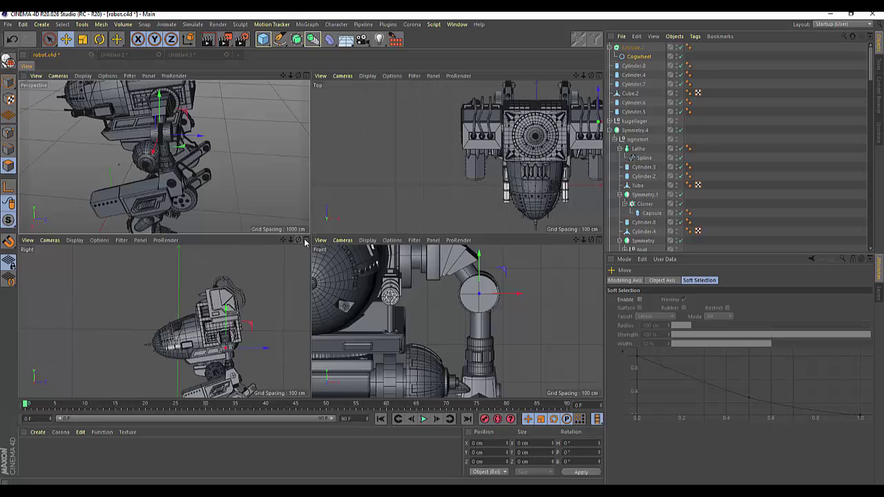
click(299, 240)
scroll(305, 264, up, 2)
scroll(376, 284, up, 2)
scroll(373, 282, up, 2)
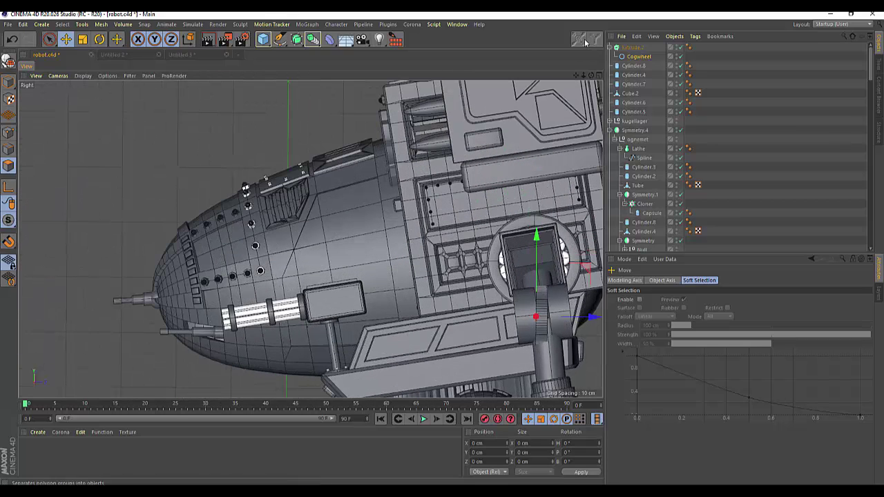
mouse_move(576, 74)
mouse_down()
mouse_move(311, 238)
mouse_move(551, 134)
mouse_up()
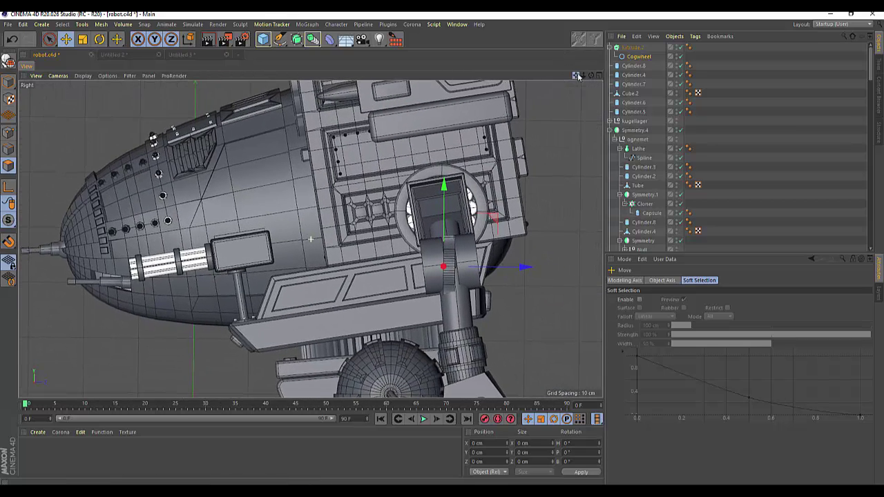
click(99, 39)
mouse_move(495, 254)
mouse_down()
mouse_move(487, 241)
mouse_move(493, 245)
mouse_up()
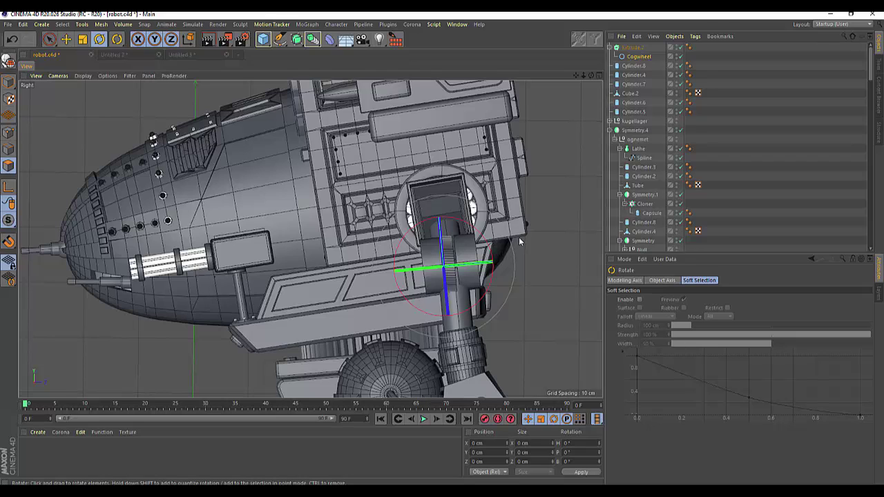
key(ctrl+z)
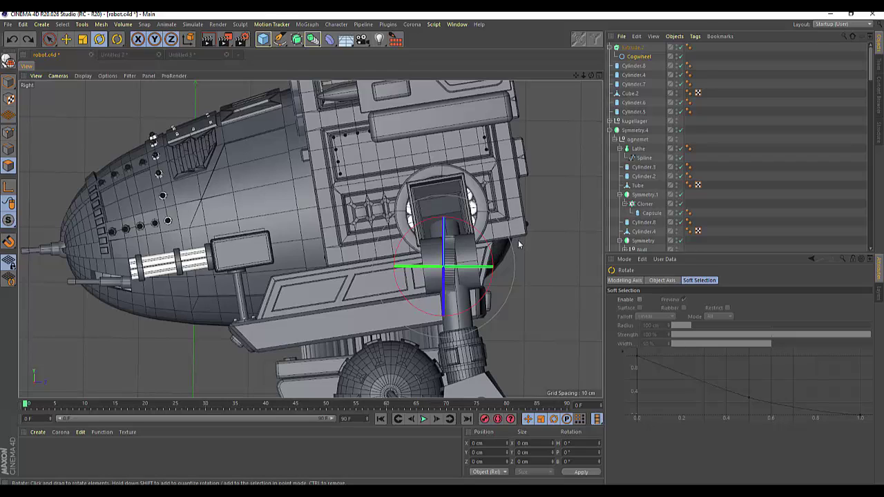
Rotate Extrude.2 about 10 degrees and move it down toward the shoulder
click(633, 47)
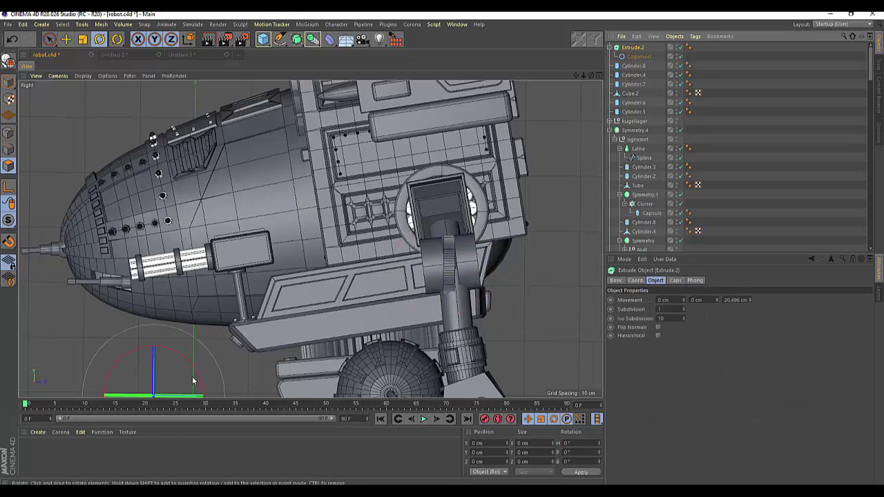
mouse_move(193, 380)
mouse_down()
mouse_move(188, 370)
mouse_move(194, 379)
mouse_up()
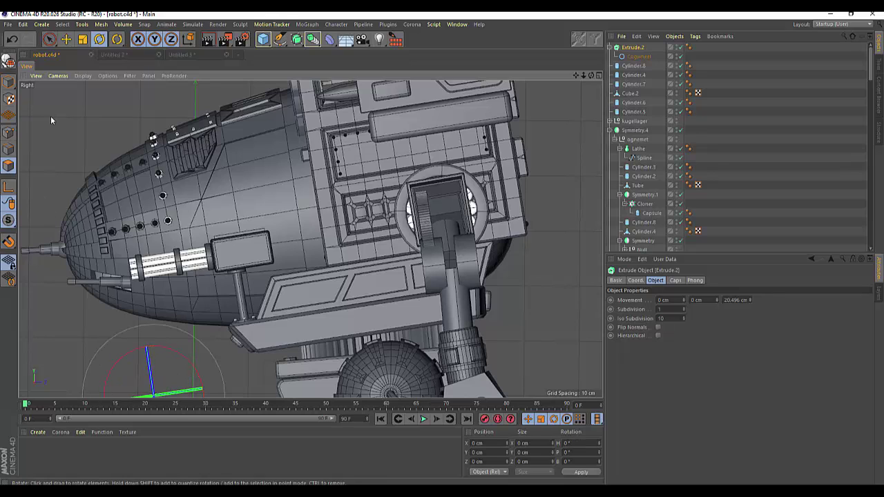
click(67, 40)
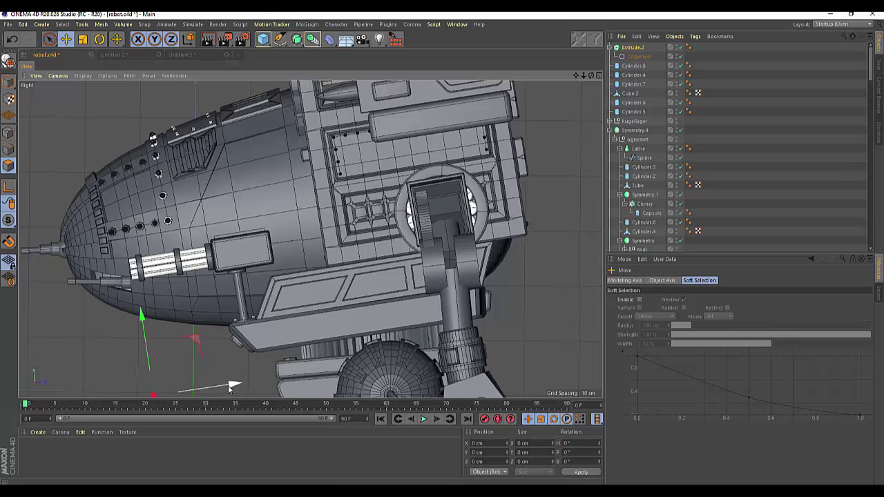
drag(230, 391, 223, 368)
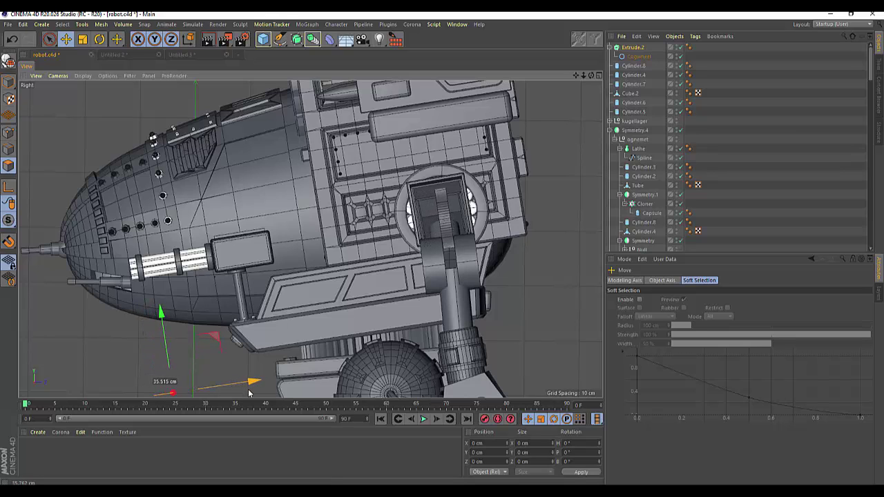
drag(161, 316, 138, 358)
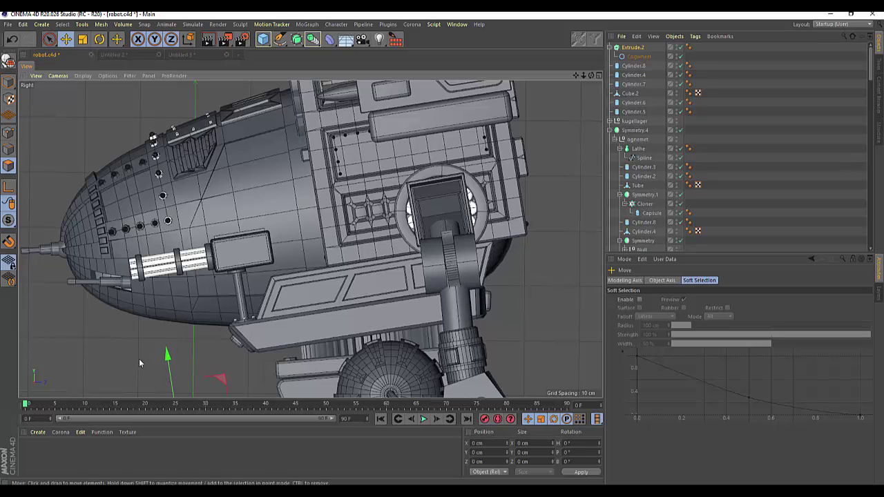
Slide the gun barrel back toward the shoulder
scroll(421, 322, up, 5)
scroll(420, 323, down, 5)
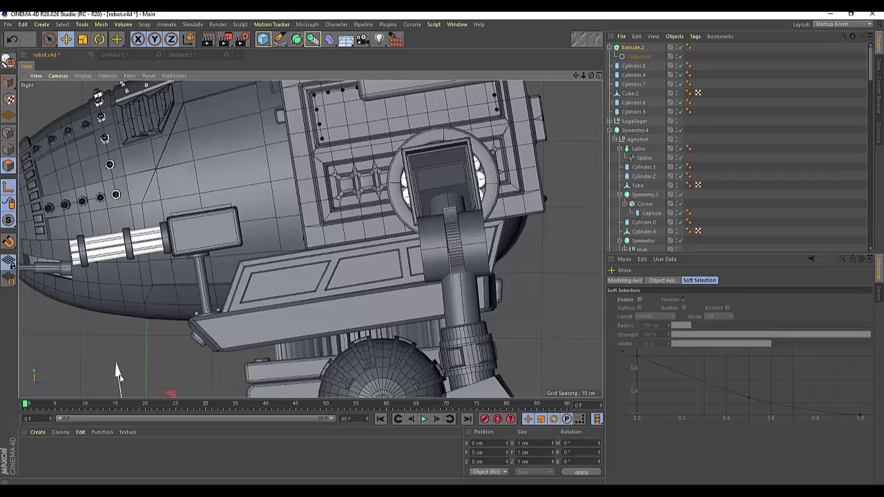
click(146, 261)
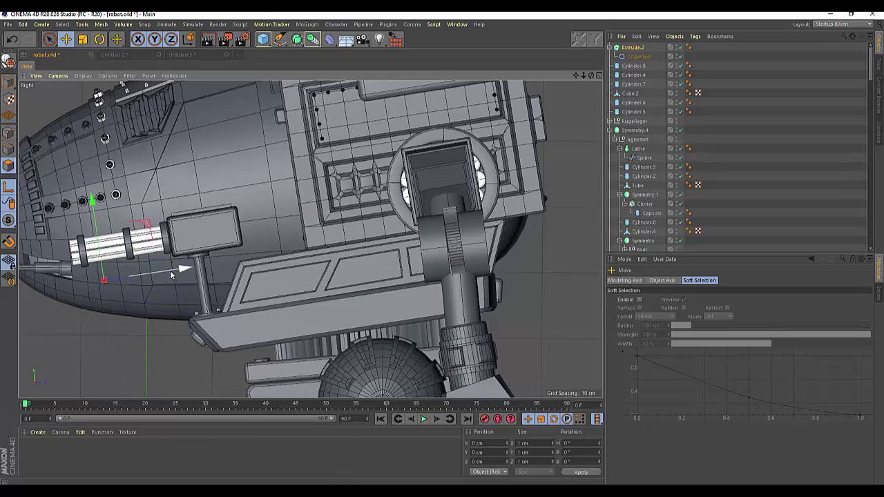
drag(181, 266, 538, 285)
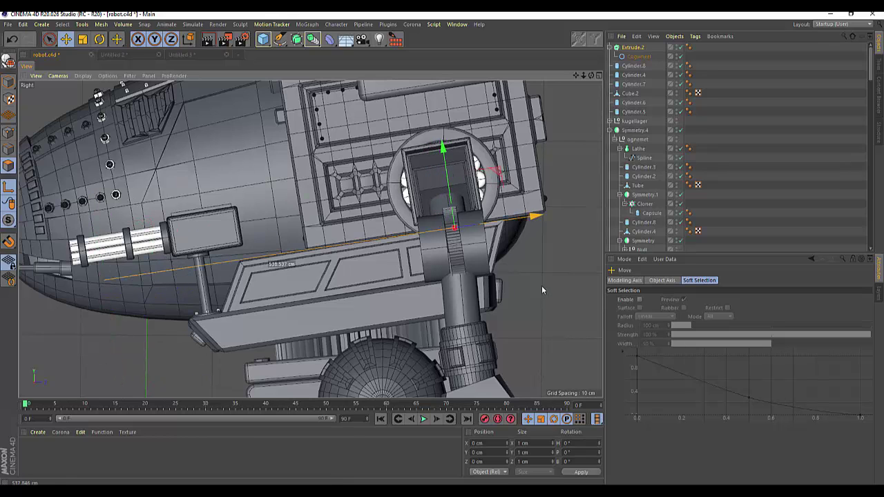
drag(537, 286, 539, 288)
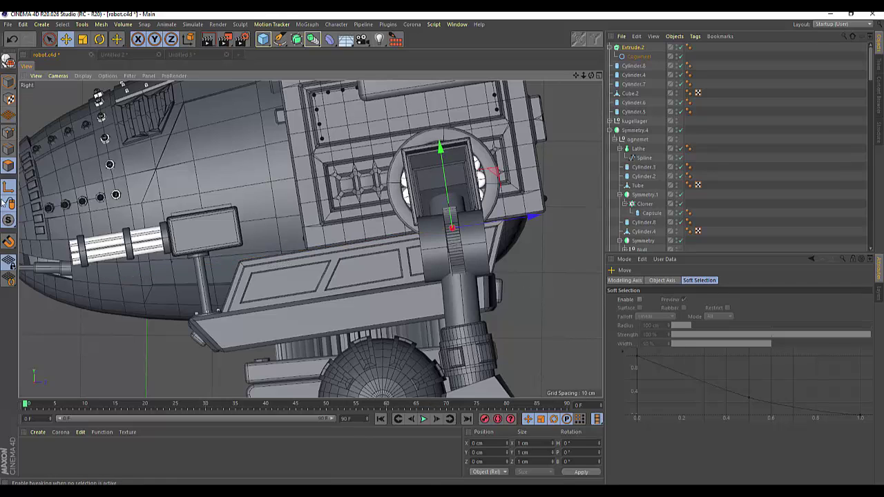
Tilt the gear to about -1.9 degrees heading and show the four-view layout
click(9, 168)
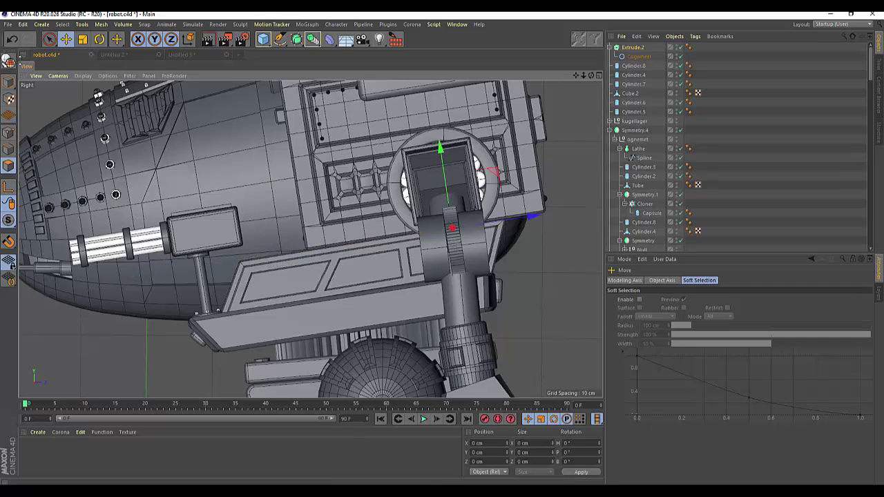
click(99, 39)
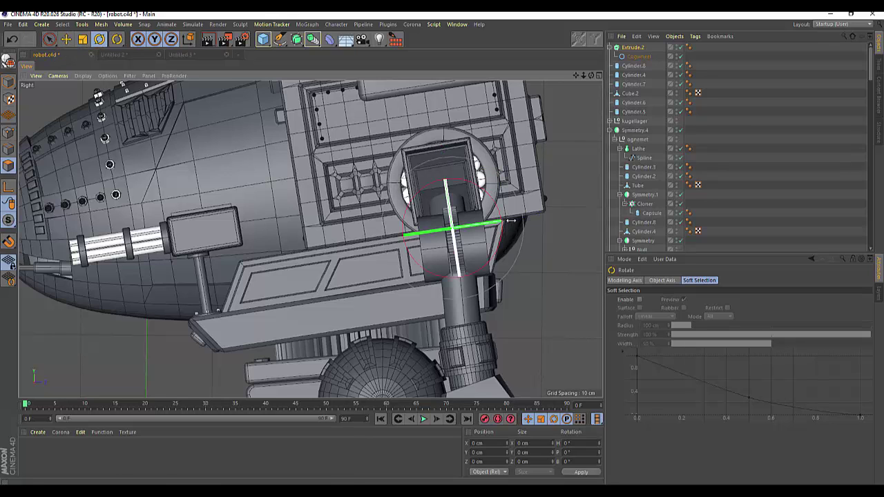
scroll(492, 207, up, 2)
drag(491, 220, 491, 220)
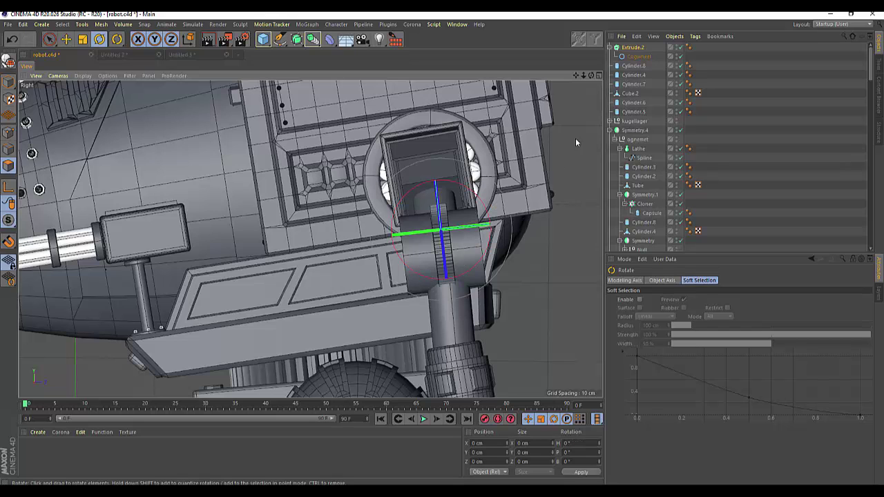
click(599, 76)
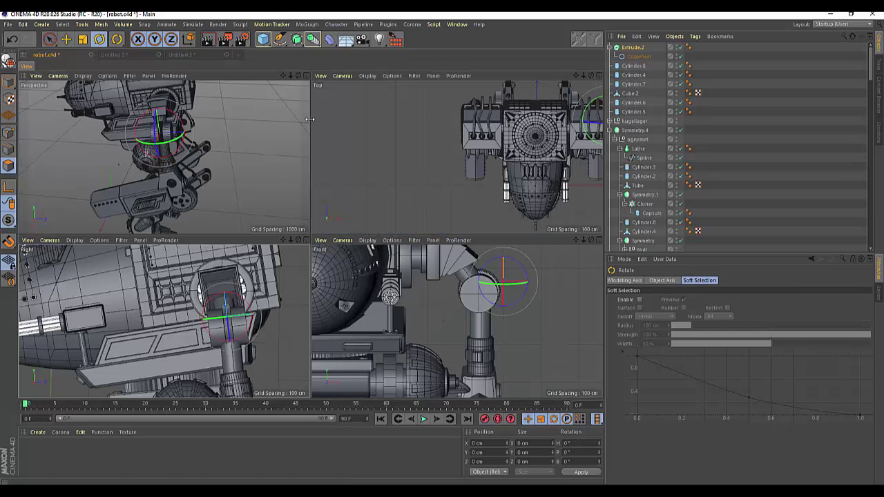
Move the Extrude.2 gear up along Y and across along X against the joint cylinder
click(306, 76)
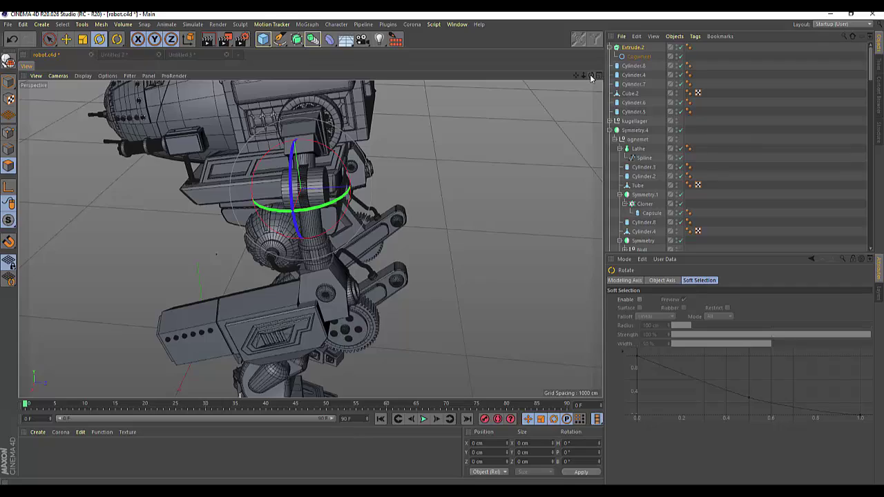
drag(591, 75, 310, 238)
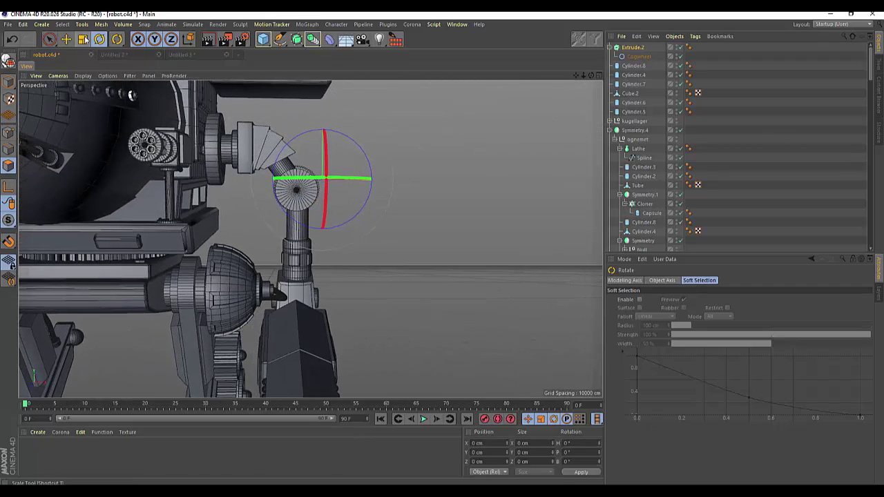
click(82, 39)
click(632, 47)
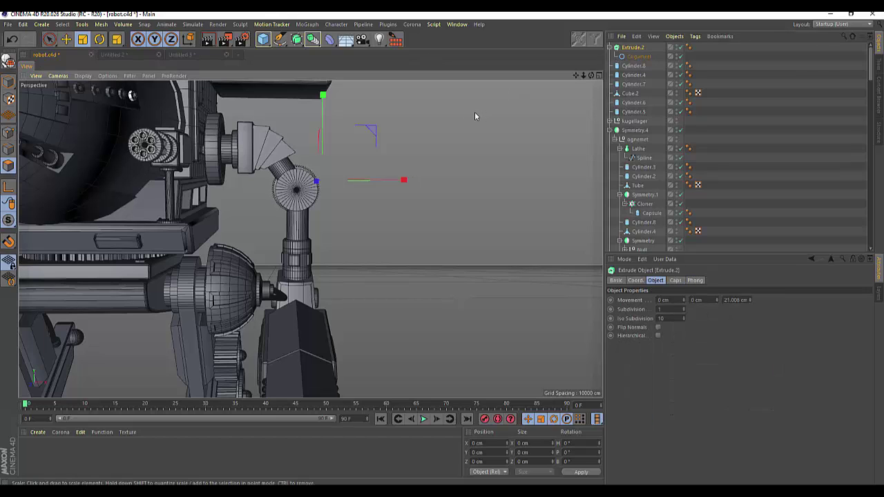
click(65, 40)
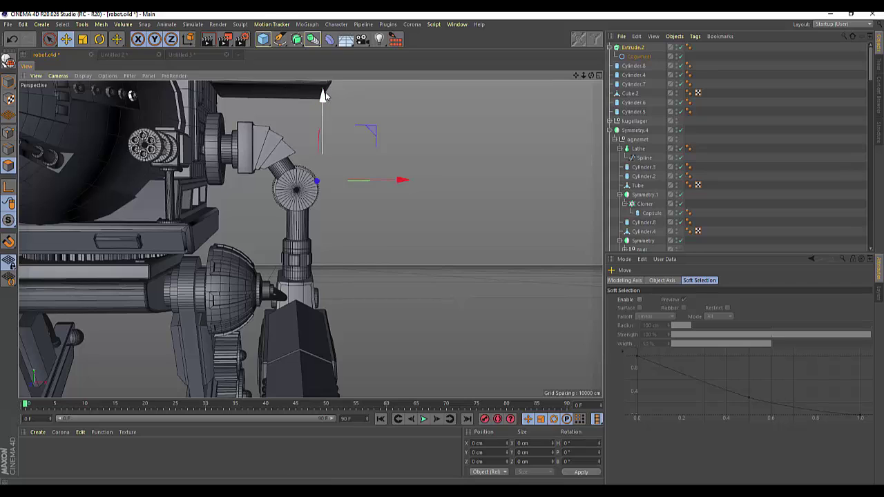
drag(322, 94, 326, 100)
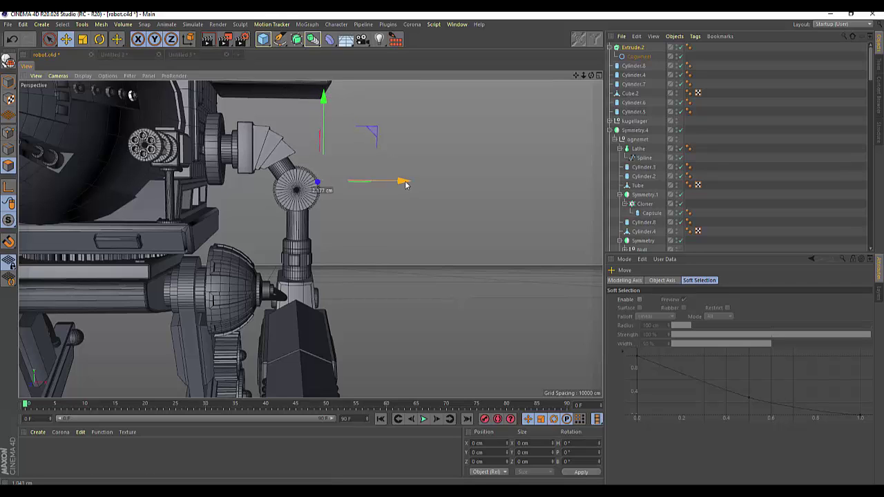
mouse_move(406, 184)
mouse_down()
mouse_move(403, 236)
mouse_move(310, 239)
mouse_up()
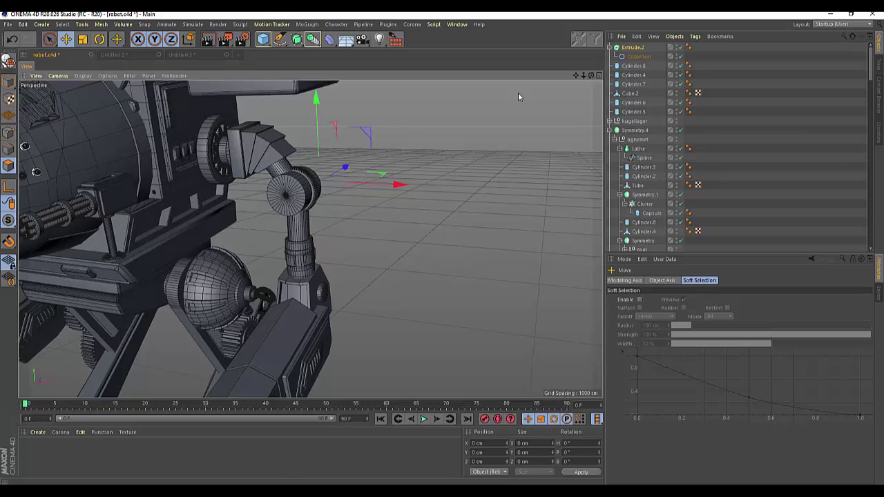
click(630, 66)
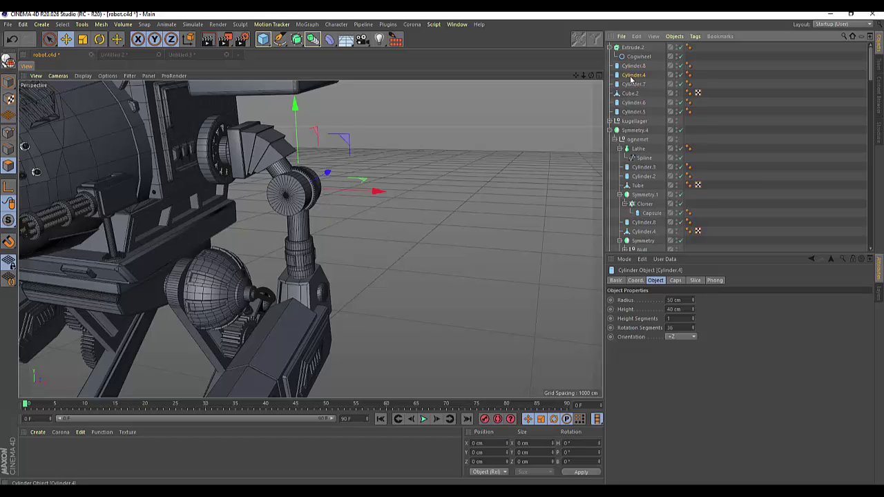
Enable Fillet caps on Cylinder.4 and cut the fillet radius from 20 cm to 5 cm
click(632, 75)
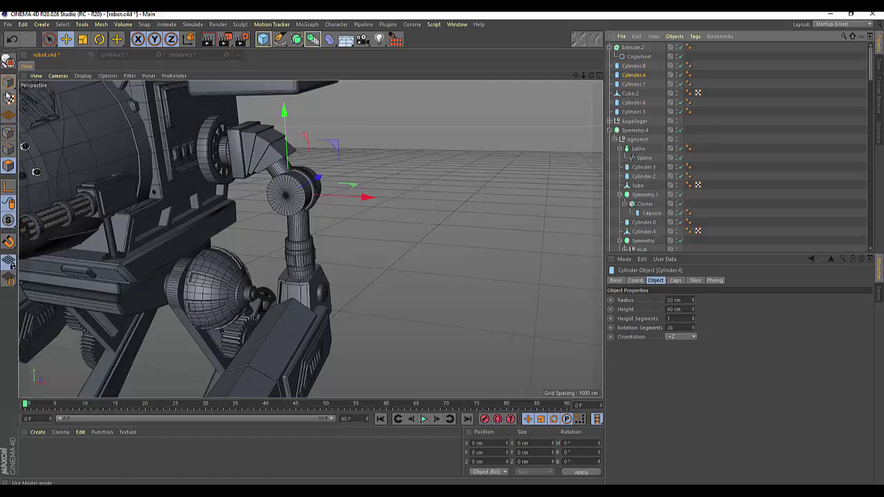
key(c)
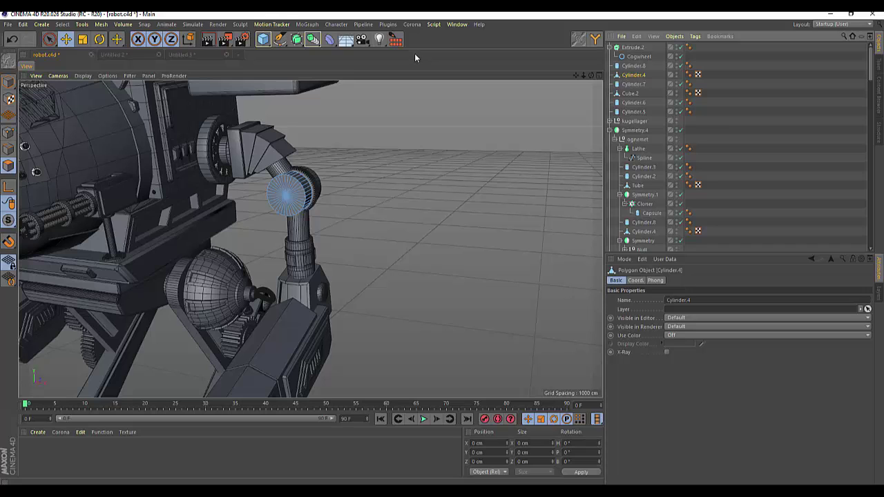
key(ctrl+z)
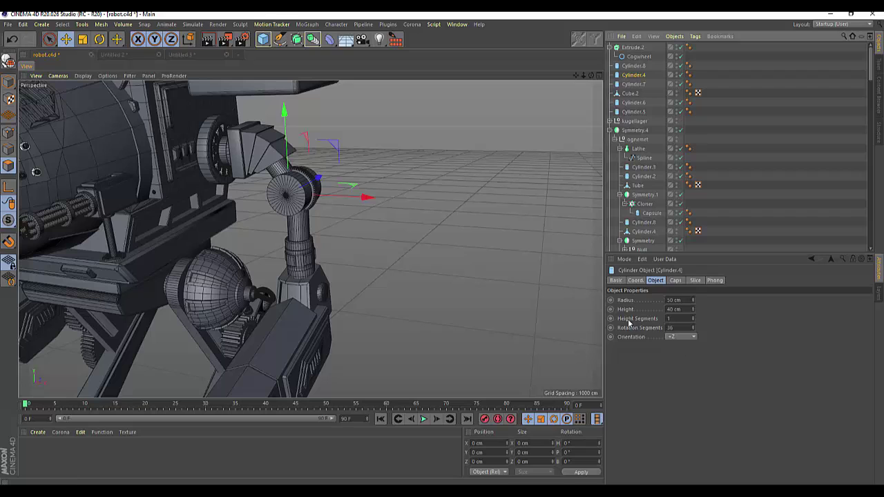
click(675, 280)
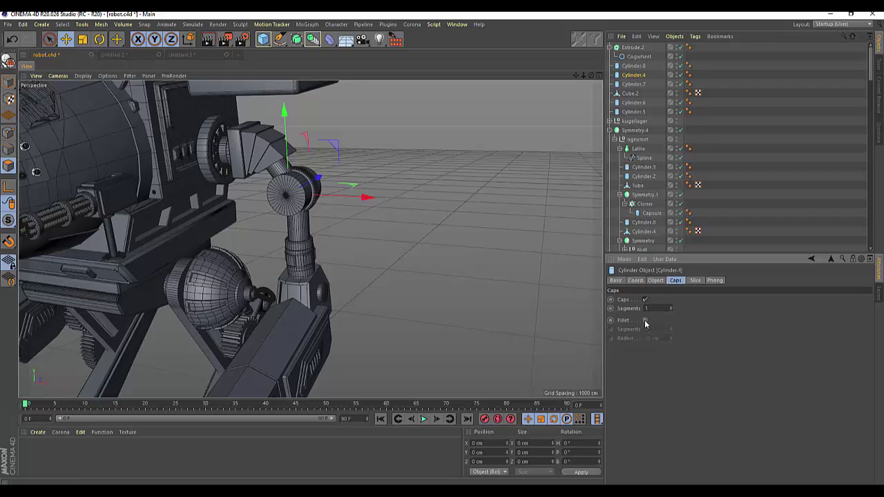
click(644, 320)
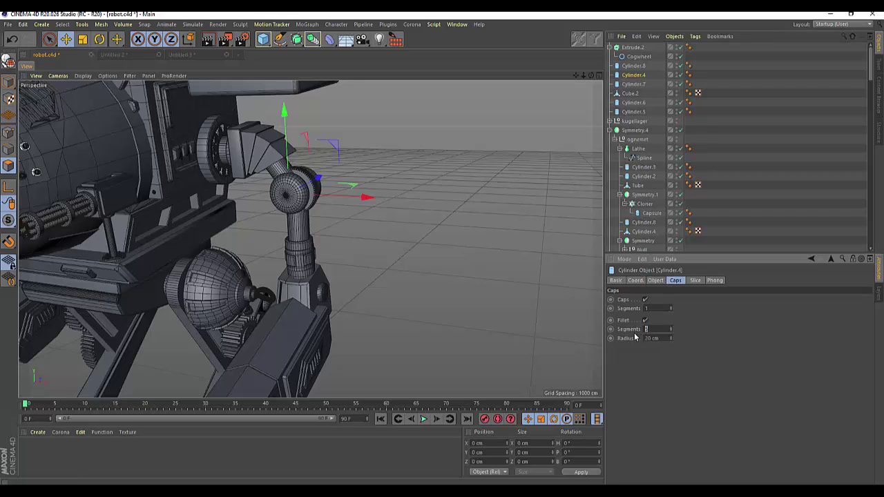
alt+drag(519, 169, 515, 173)
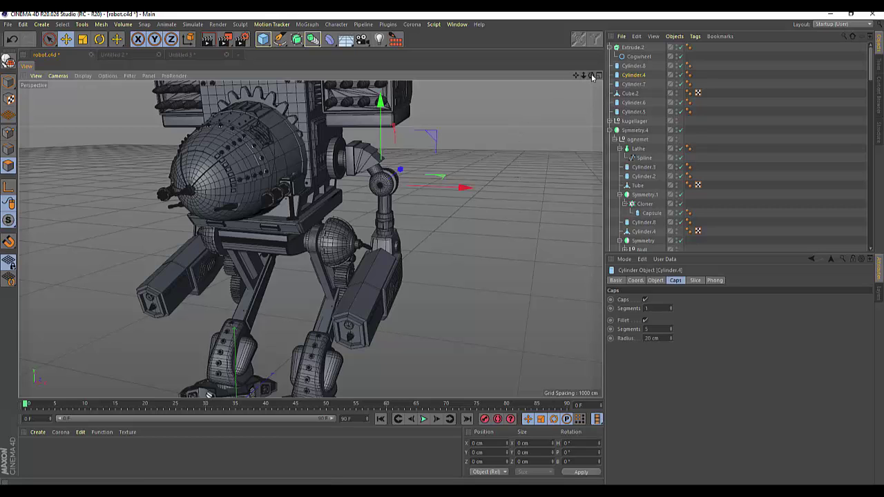
alt+drag(209, 395, 290, 392)
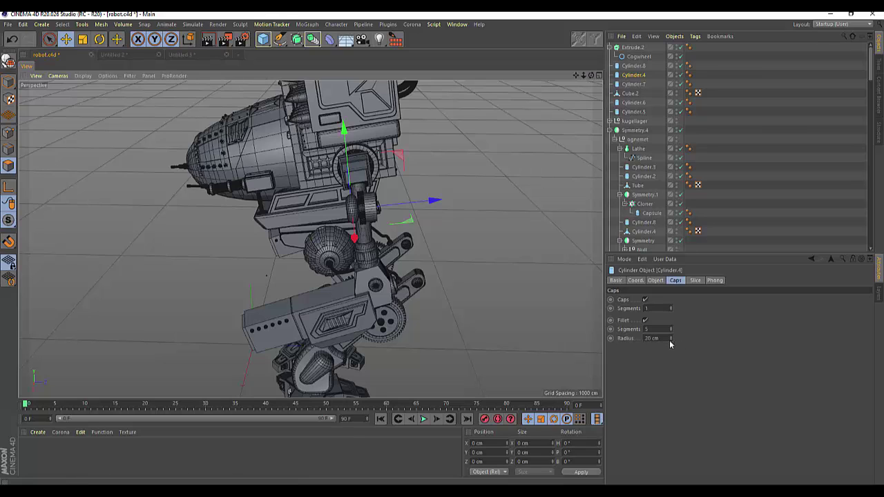
drag(669, 340, 669, 359)
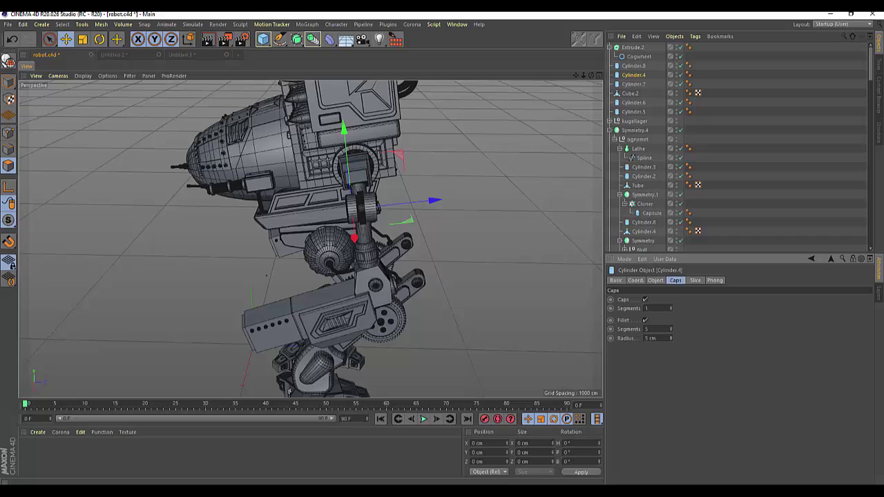
click(634, 66)
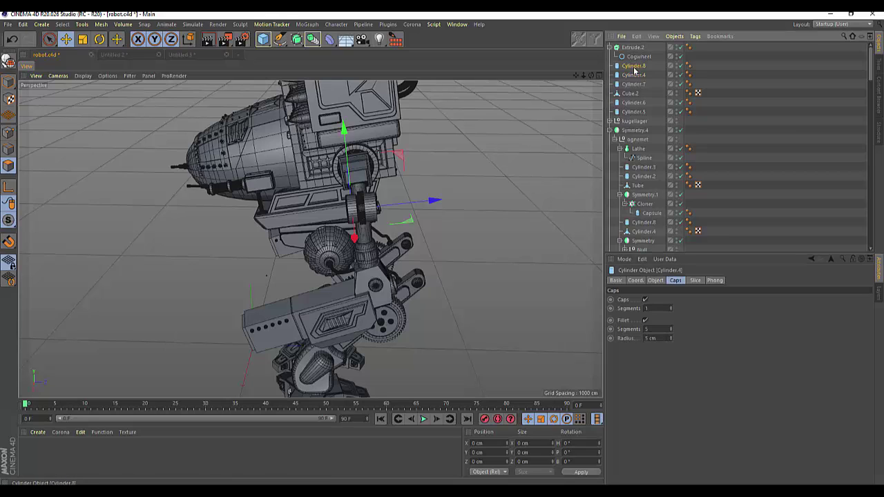
Turn on Fillet caps for Cylinder.8 with a 5 cm radius
click(645, 321)
double_click(650, 338)
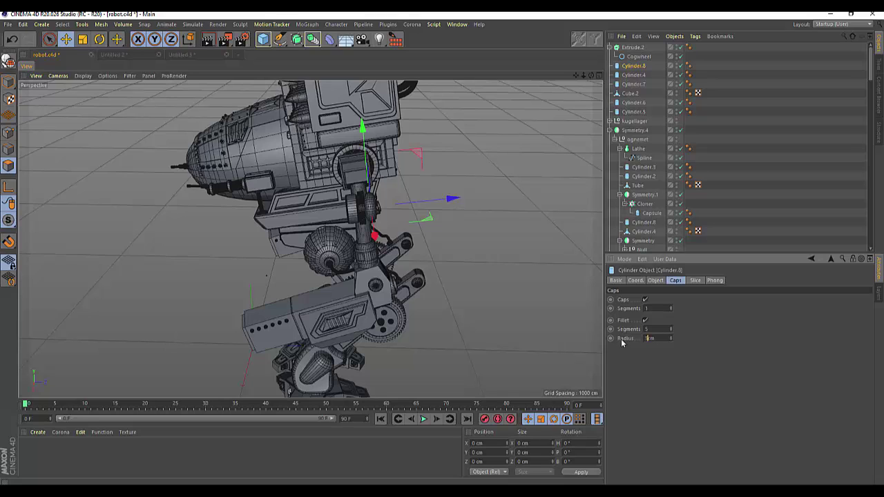
text(5)
key(Return)
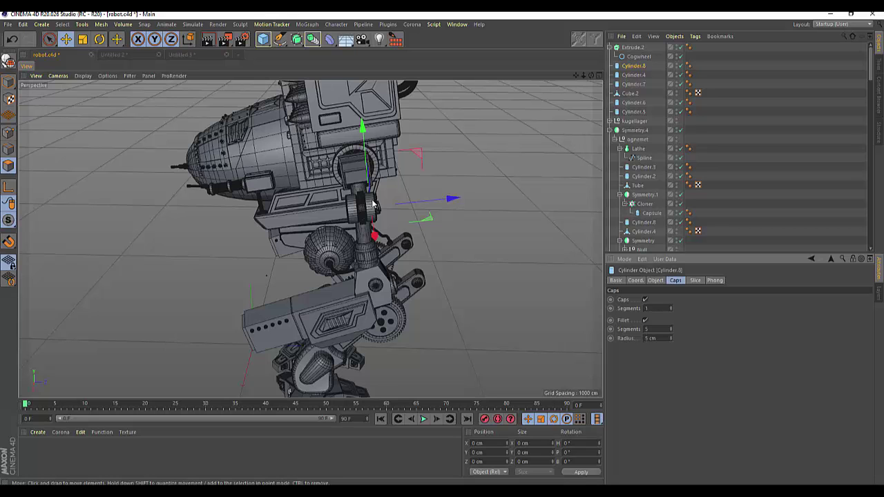
mouse_move(590, 75)
mouse_down()
mouse_move(310, 238)
mouse_move(318, 201)
mouse_up()
scroll(351, 213, up, 3)
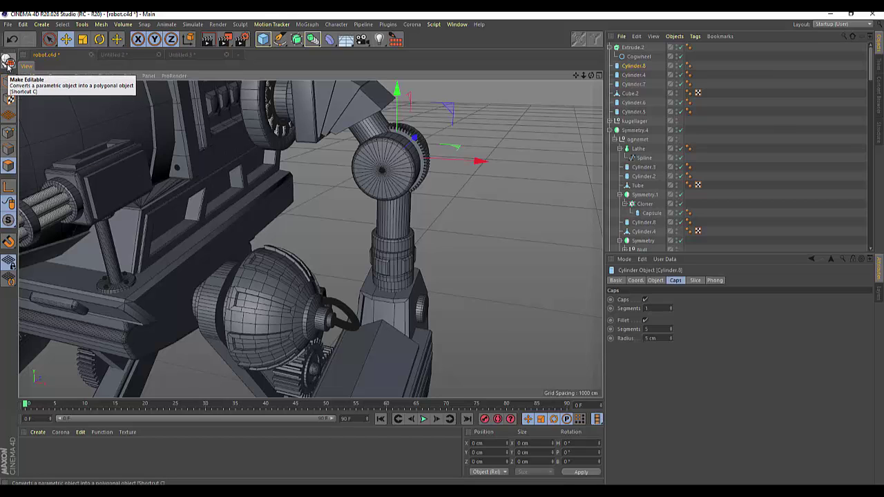
Make Cylinder.4 editable and select its front cap polygons
click(633, 75)
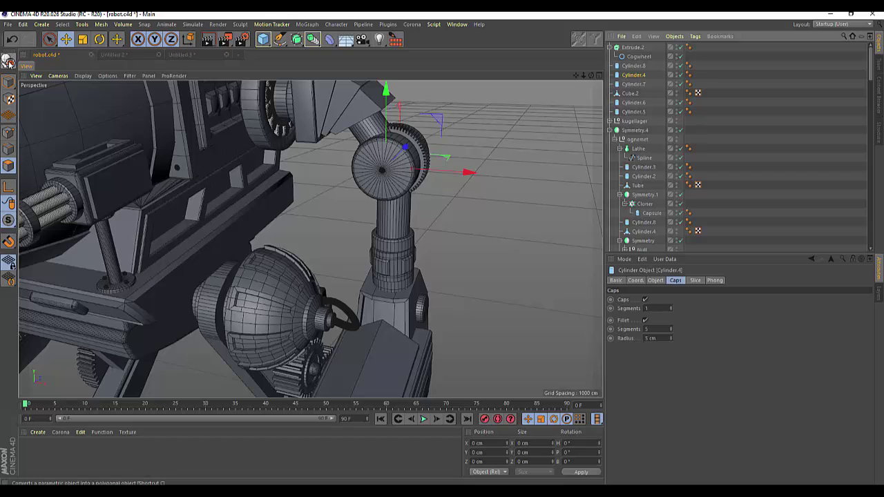
click(8, 62)
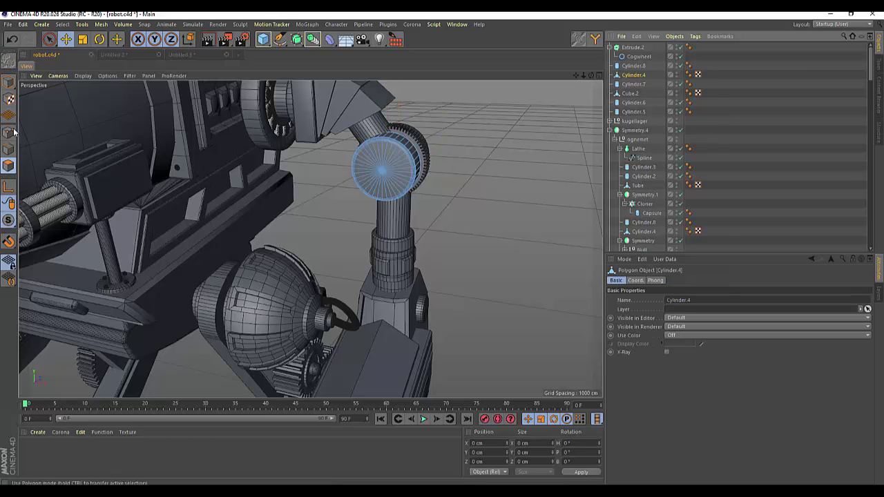
click(49, 39)
click(69, 51)
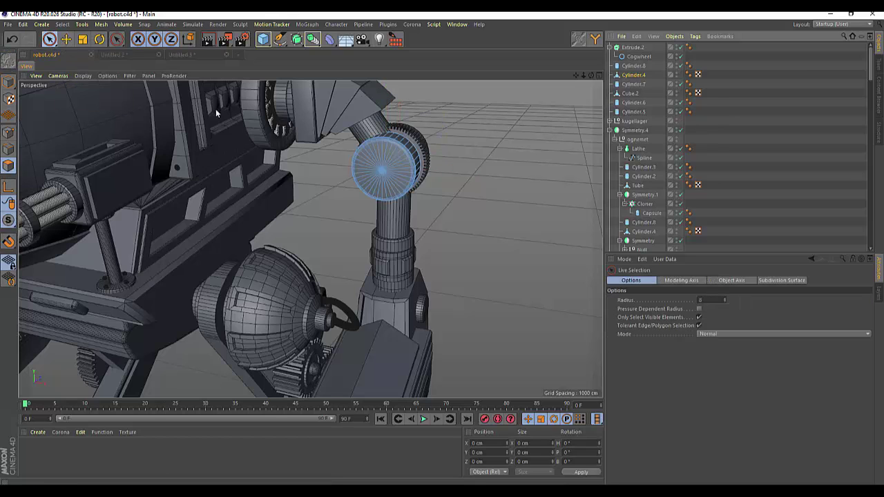
mouse_move(395, 162)
mouse_down()
mouse_move(374, 162)
mouse_move(391, 171)
mouse_up()
Inset the cap with Extrude Inner by 1.8 cm, push it along its axis, and shrink the ring
right_click(506, 148)
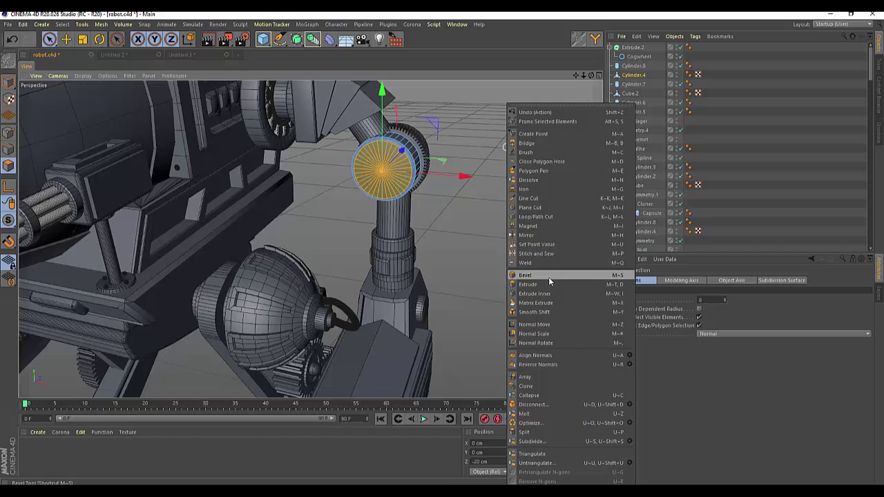
click(543, 293)
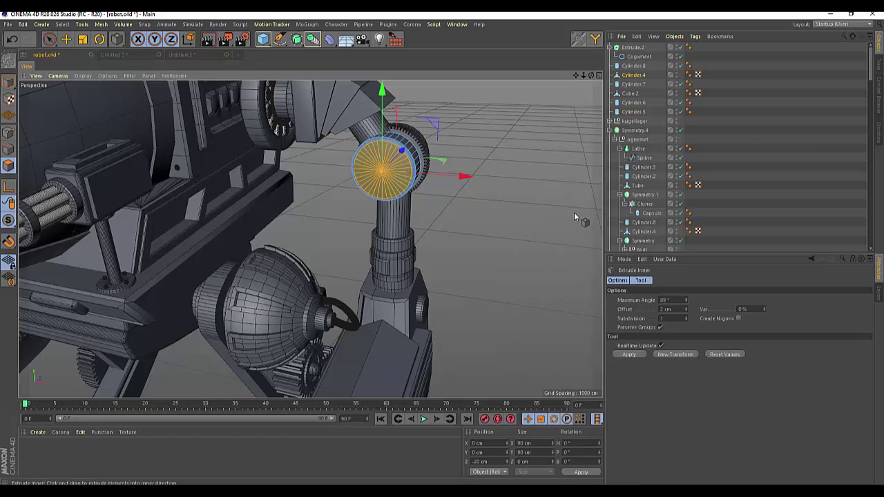
mouse_move(383, 169)
mouse_down()
mouse_move(373, 190)
mouse_move(386, 200)
mouse_move(367, 182)
mouse_up()
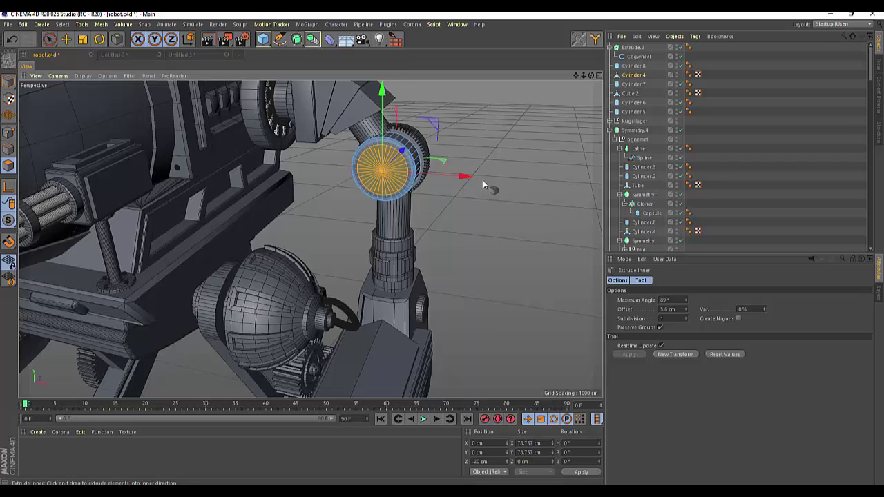
drag(410, 157, 419, 158)
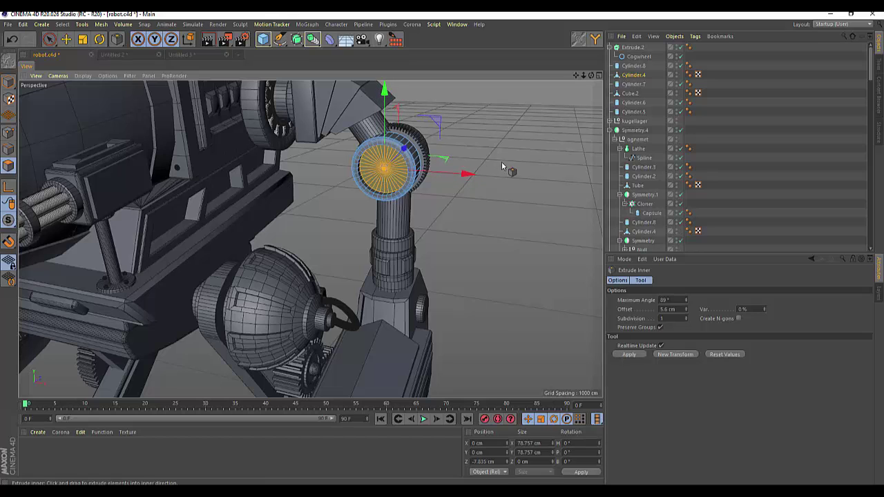
drag(513, 161, 487, 160)
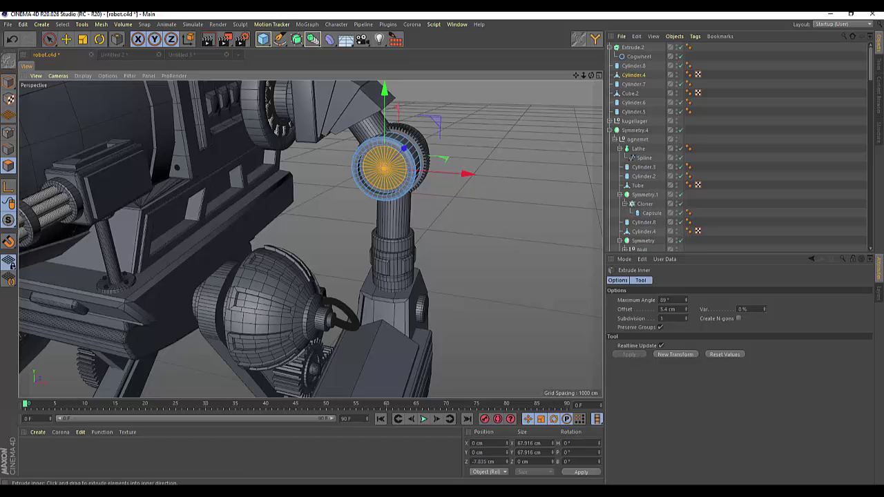
Extrude the cap face outward and inset further stepped rings, then deselect the faces
key(super)
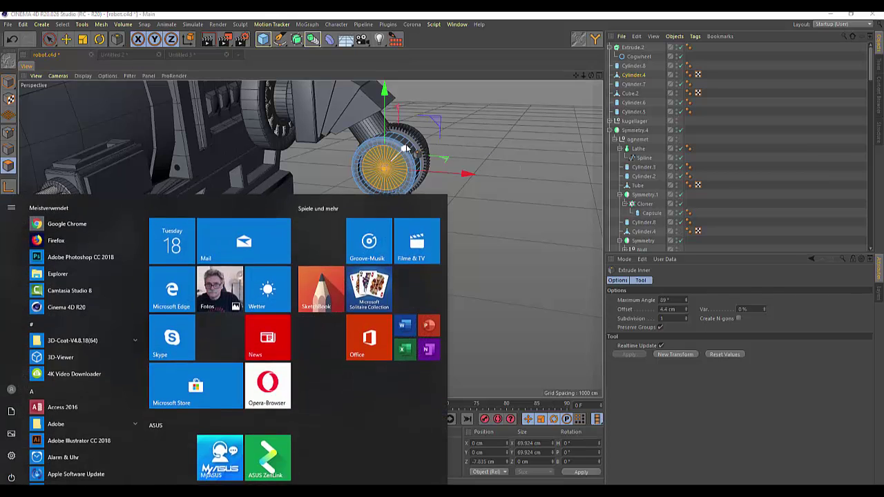
key(super)
drag(406, 152, 406, 155)
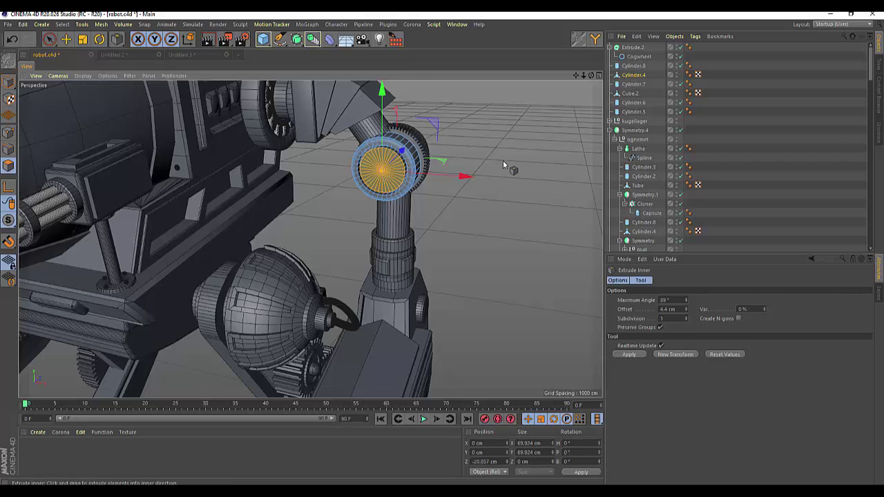
drag(502, 165, 538, 166)
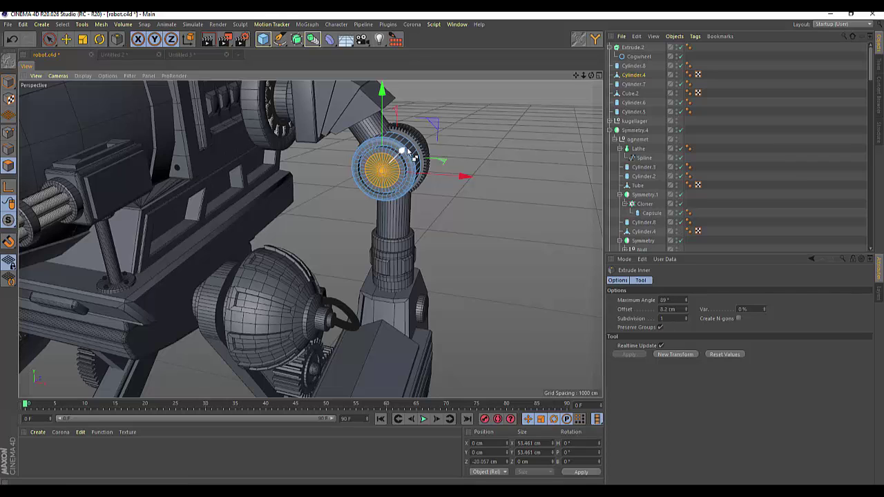
drag(403, 150, 404, 150)
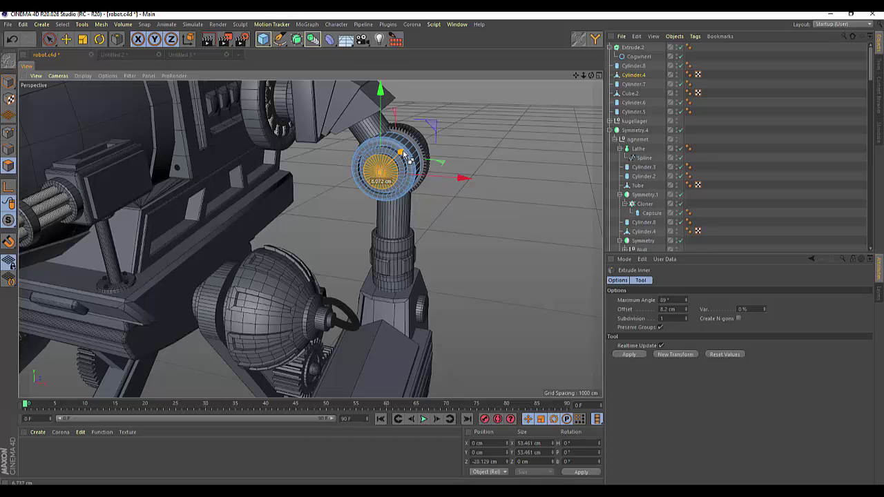
click(463, 197)
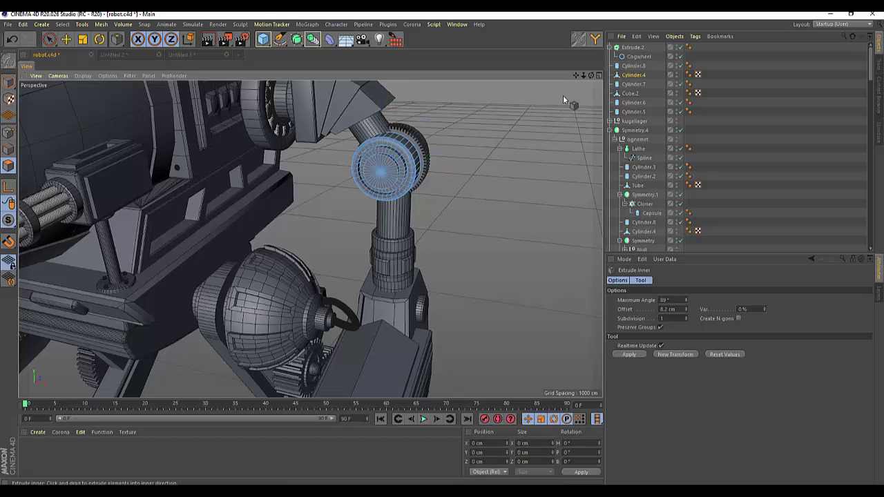
drag(591, 74, 514, 98)
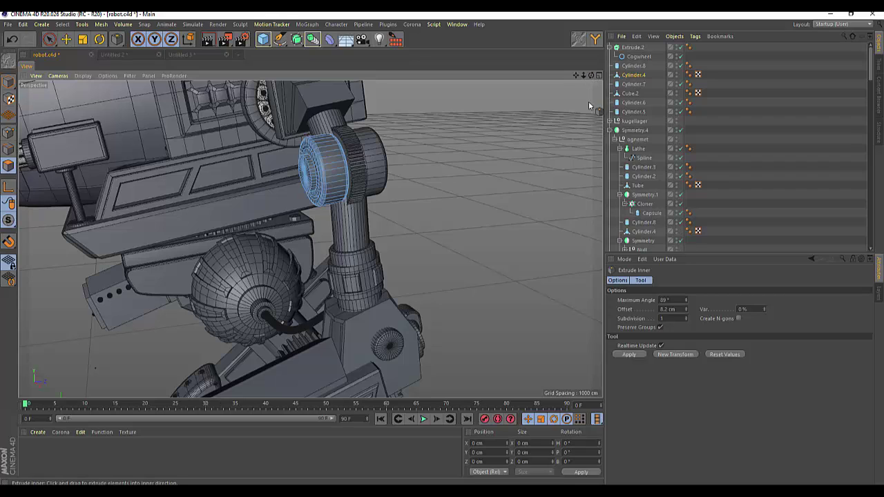
Delete Cylinder.8 and move Cylinder.4 to the top of the object hierarchy
click(634, 66)
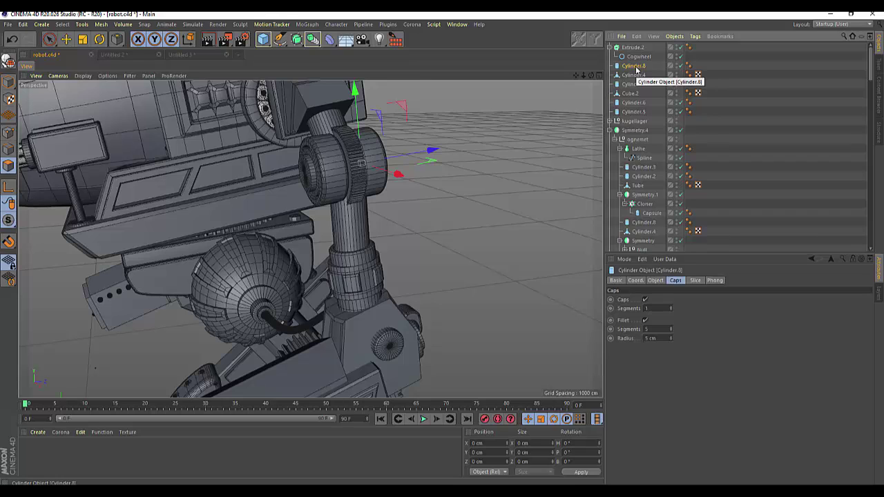
key(Delete)
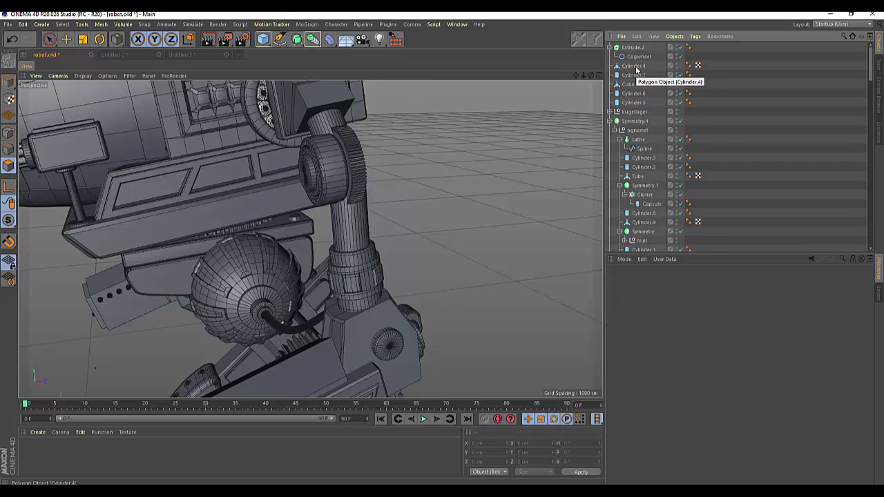
click(634, 65)
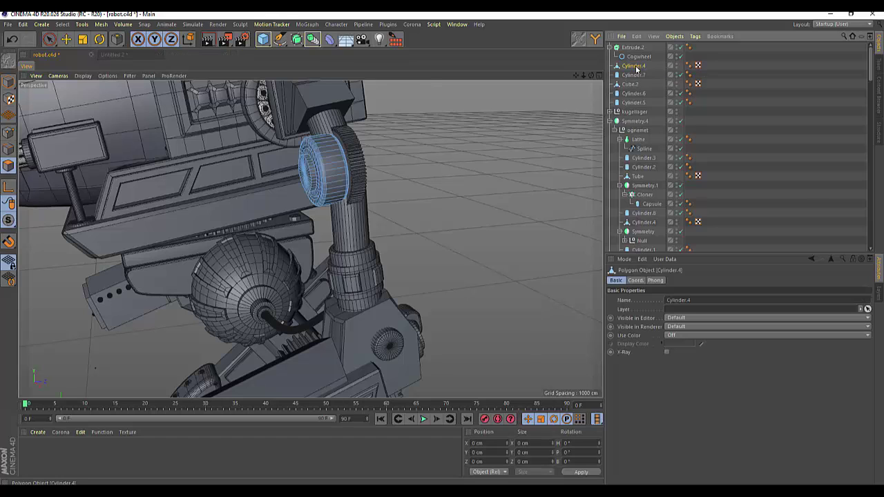
key(Escape)
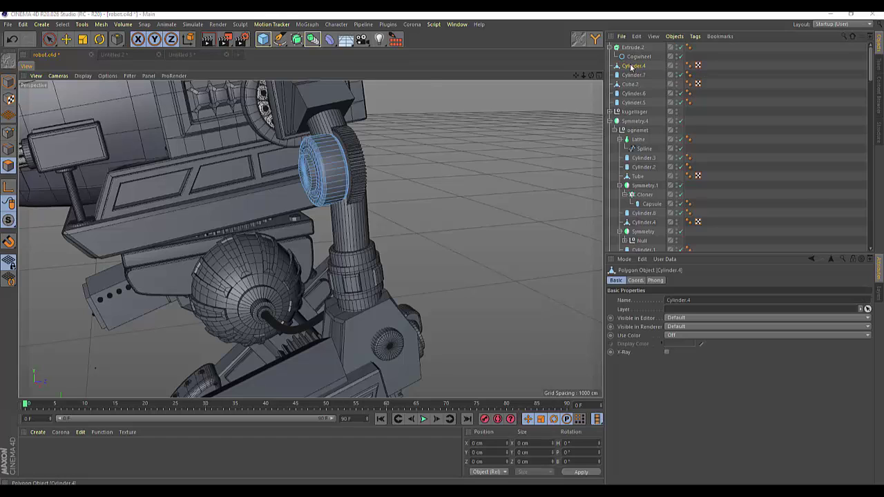
drag(630, 66, 631, 45)
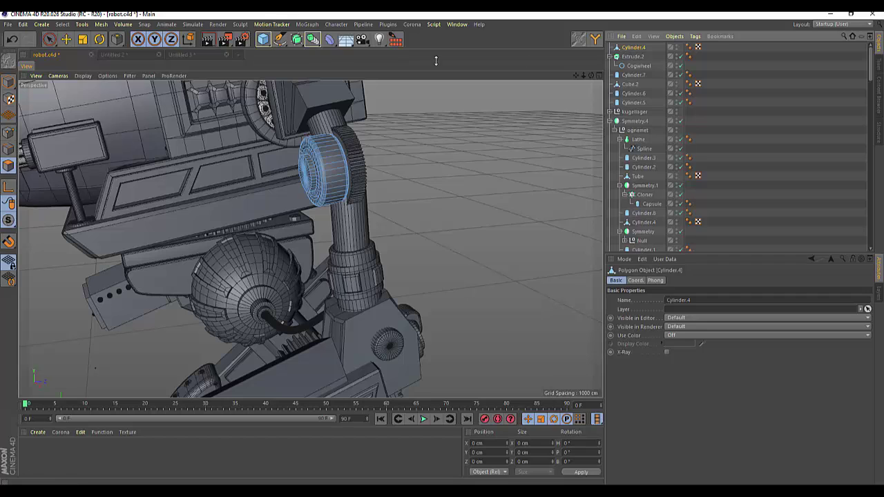
Put Cylinder.4 inside a new Symmetry.5 mirroring on XY and slide it right along X
click(312, 39)
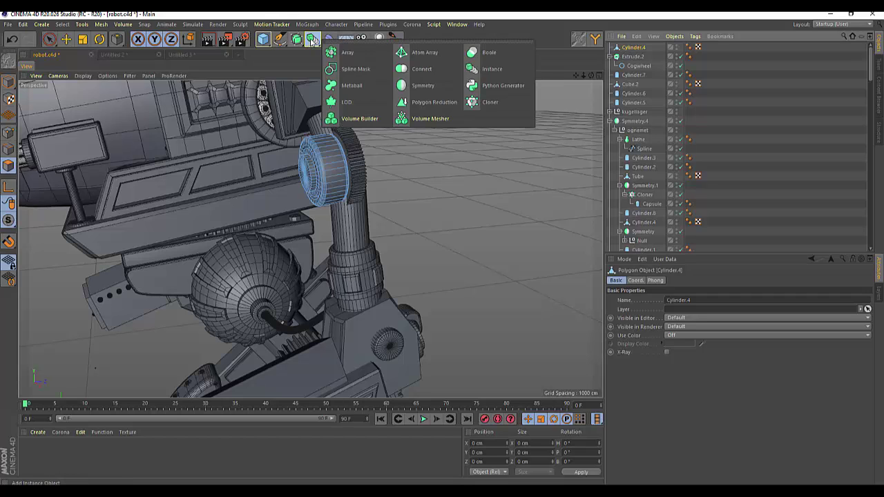
click(415, 86)
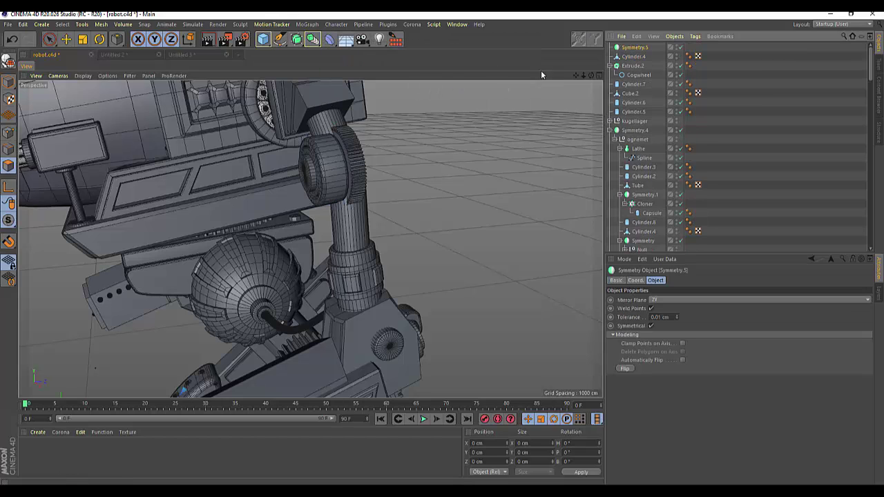
drag(634, 48, 638, 50)
click(634, 47)
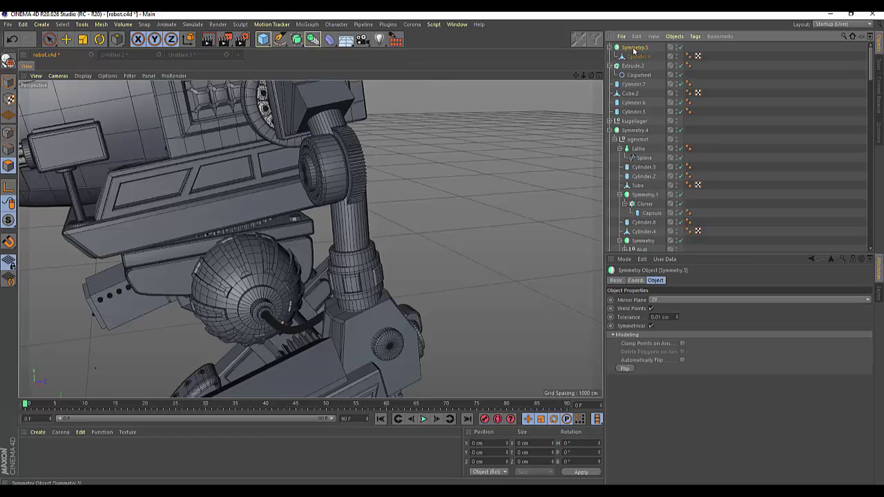
click(658, 298)
click(658, 308)
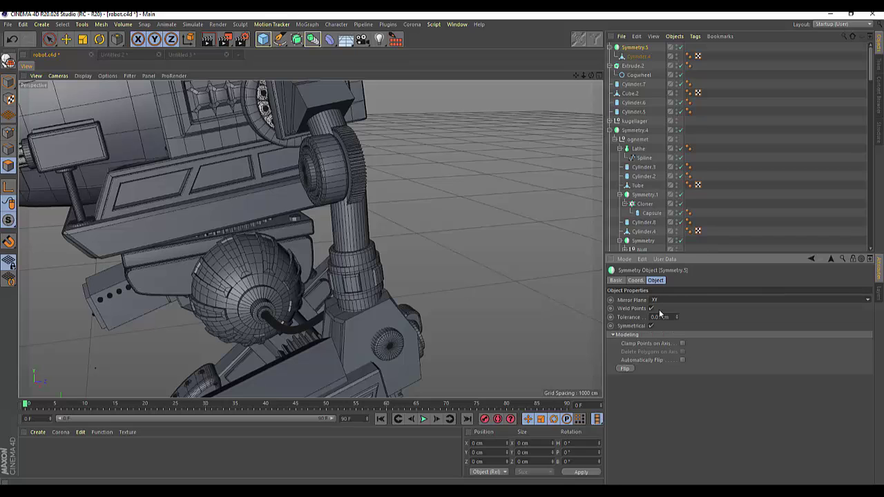
mouse_move(555, 170)
alt+mouse_down()
mouse_move(552, 135)
mouse_move(551, 143)
alt+mouse_up()
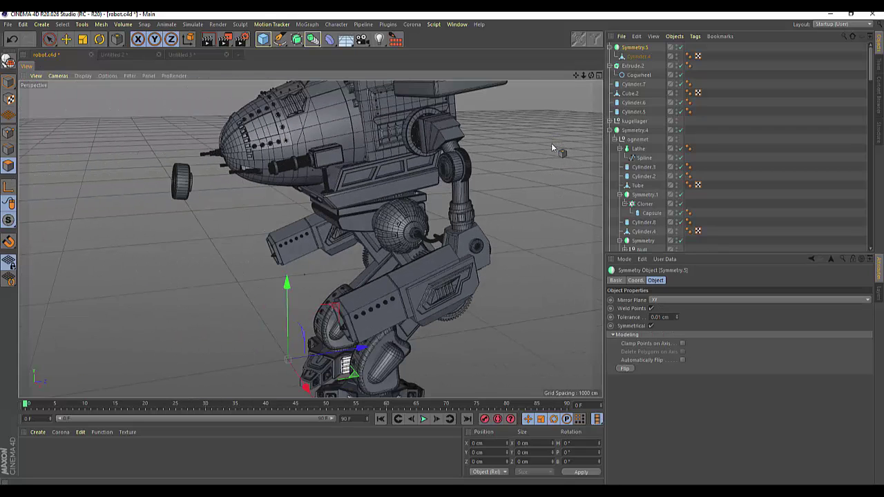
drag(587, 81, 311, 238)
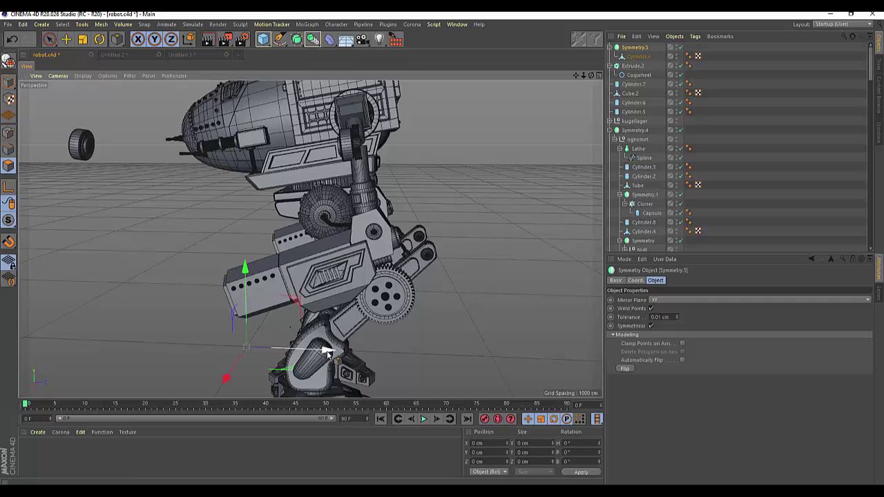
drag(328, 352, 456, 341)
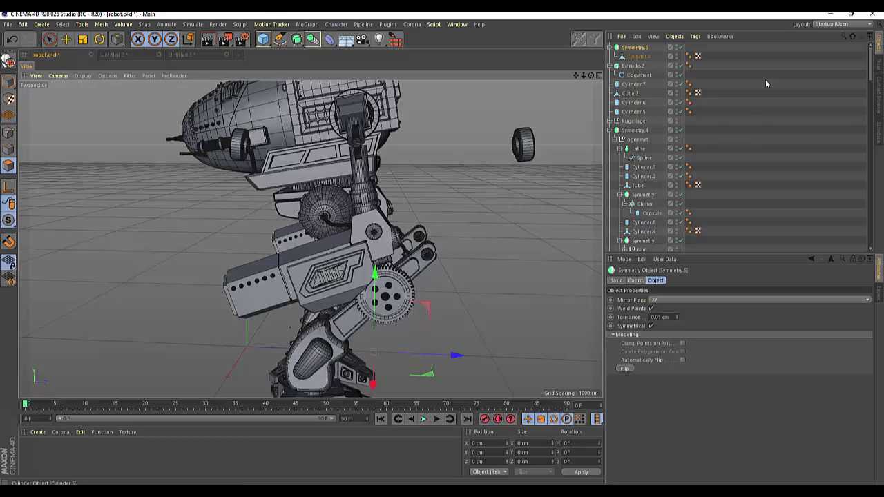
Pull Cylinder.4 out and delete Symmetry.5, then undo both to restore the mirror
drag(643, 49, 641, 44)
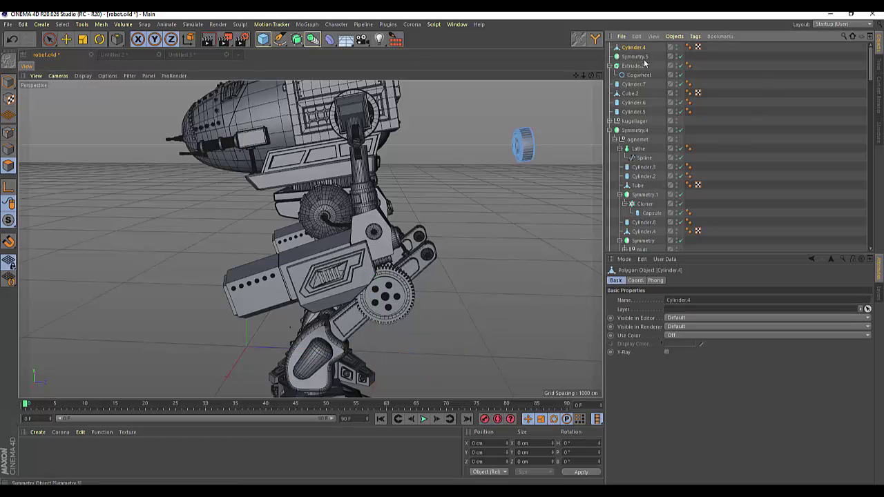
click(635, 58)
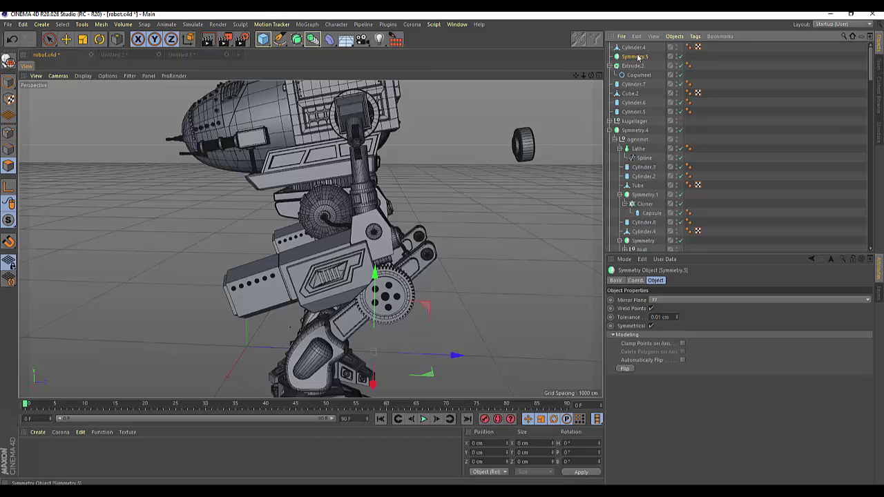
key(Delete)
click(635, 49)
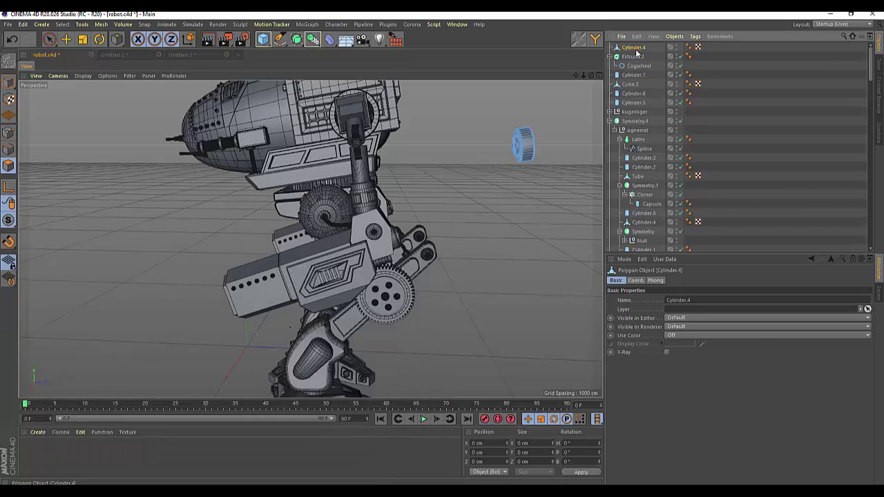
key(ctrl+z)
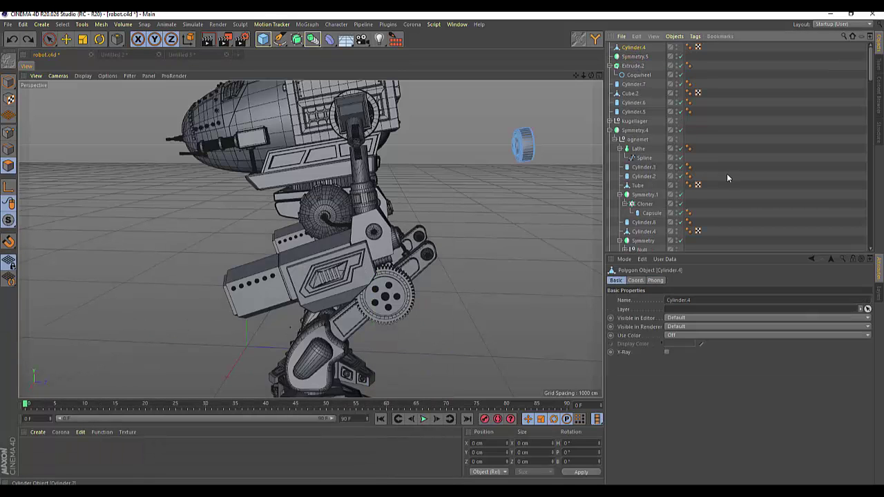
key(ctrl+z)
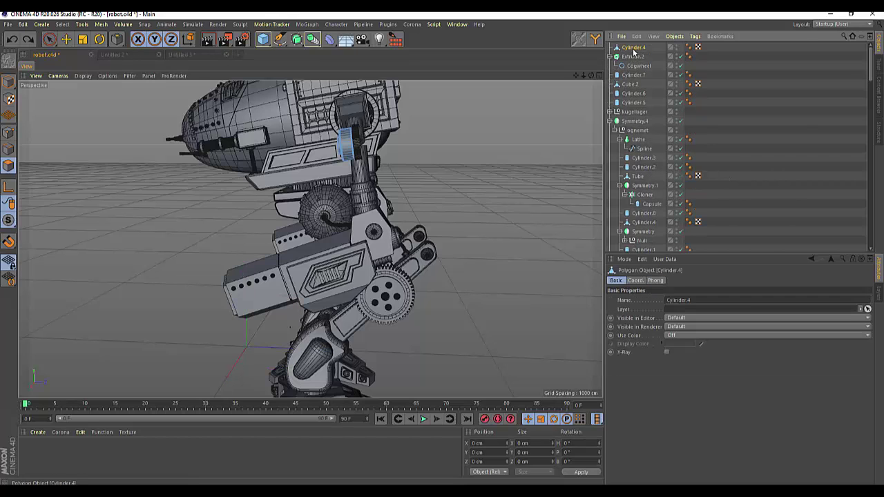
Duplicate the joint cylinder as Cylinder.8 and slide it sideways along X
key(ctrl+c)
key(ctrl+v)
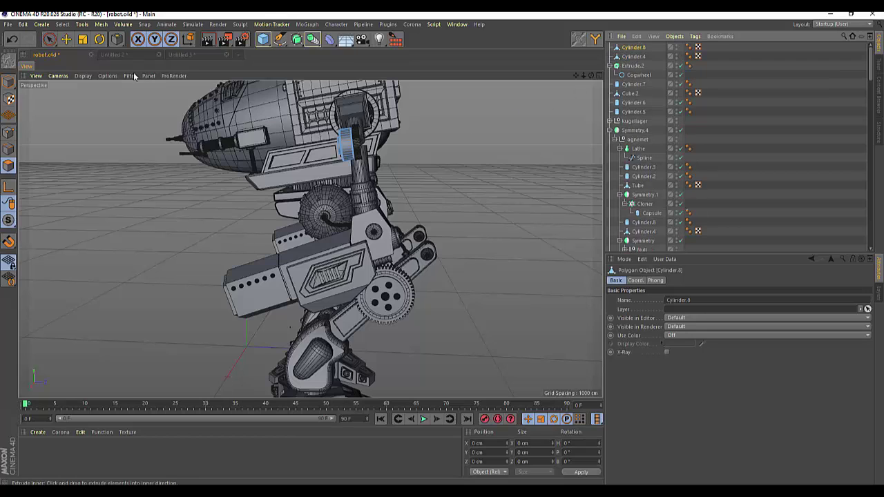
key(9)
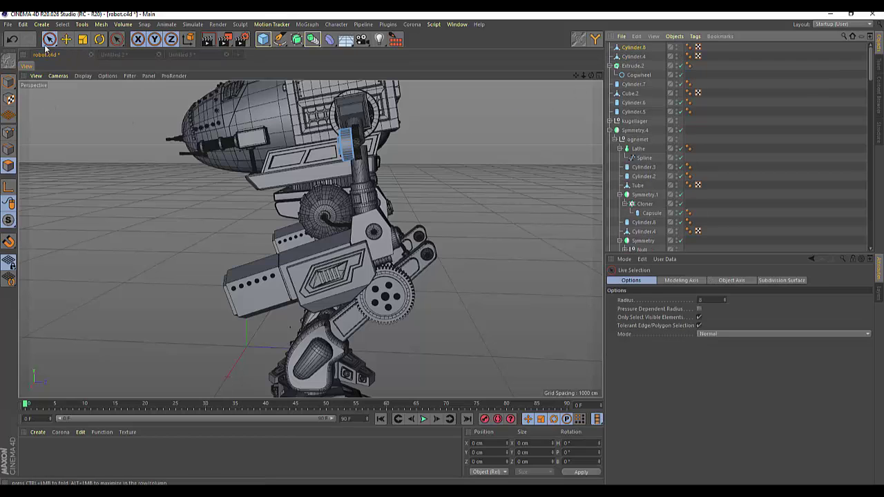
key(e)
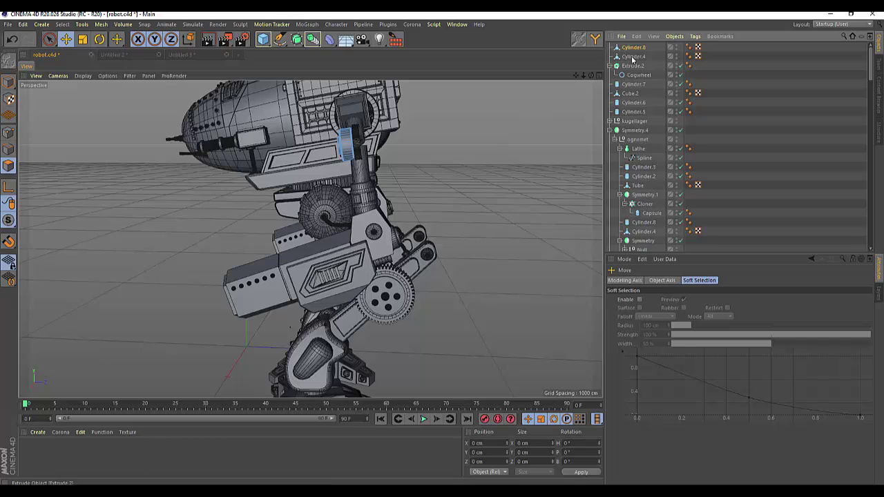
click(634, 48)
click(8, 82)
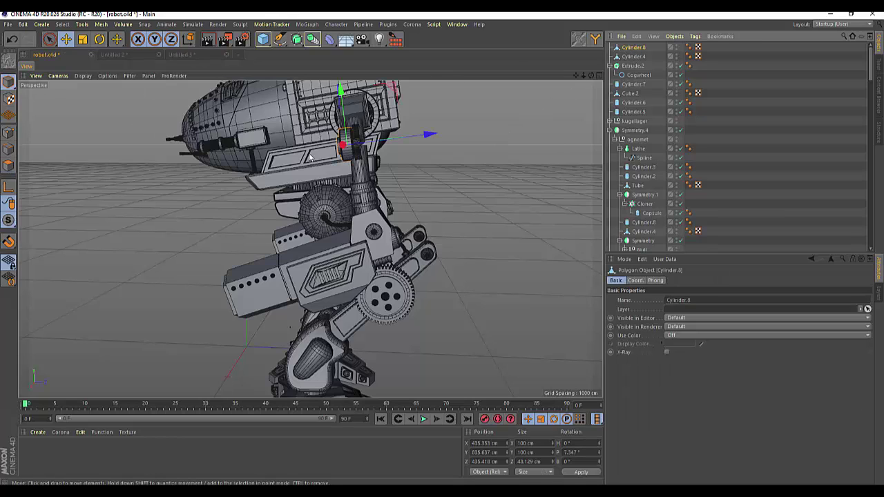
drag(428, 132, 452, 134)
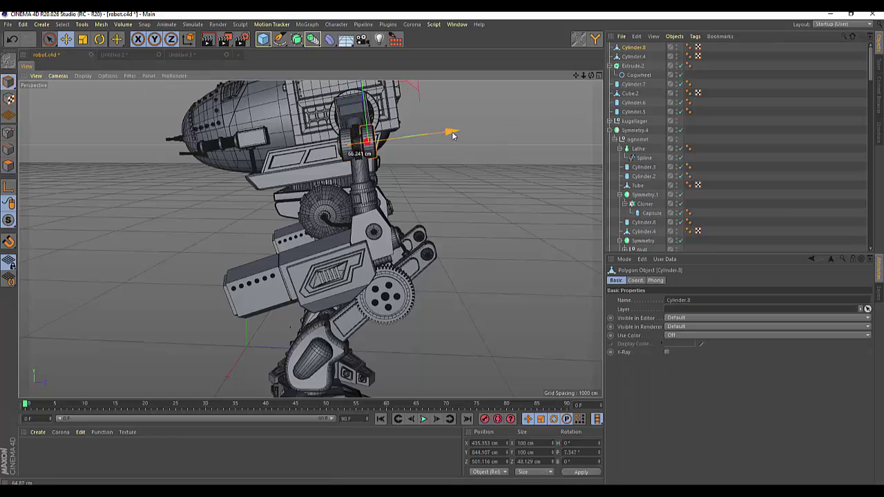
scroll(397, 144, up, 1)
scroll(375, 147, up, 2)
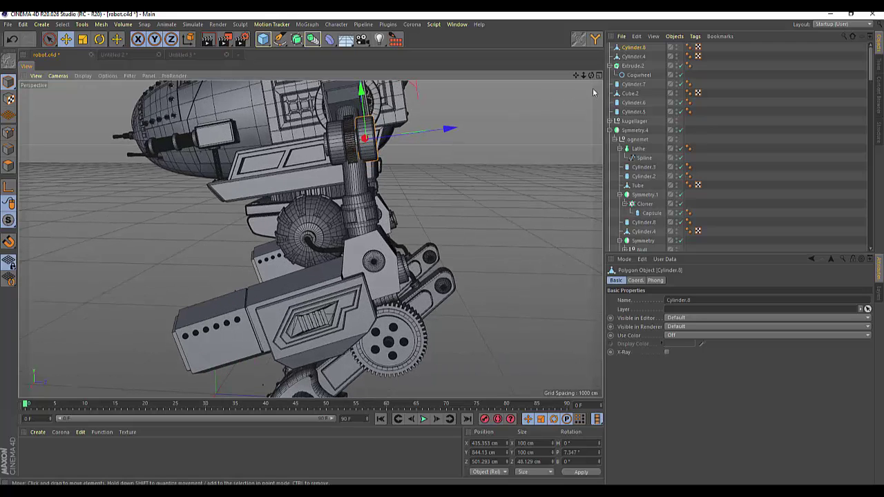
drag(591, 75, 525, 79)
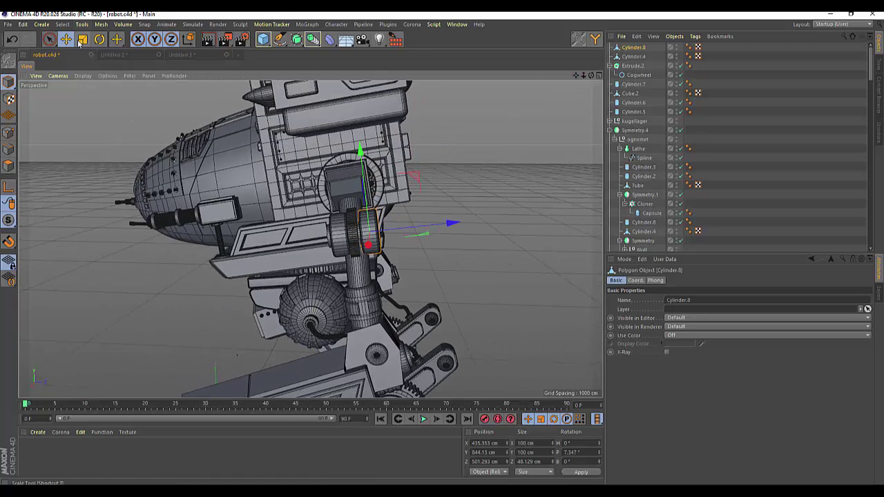
Rotate Cylinder.8 to a 180° heading and nudge it along Z to 494.406 cm
click(99, 39)
mouse_move(320, 243)
mouse_down()
mouse_move(551, 208)
mouse_move(540, 217)
mouse_up()
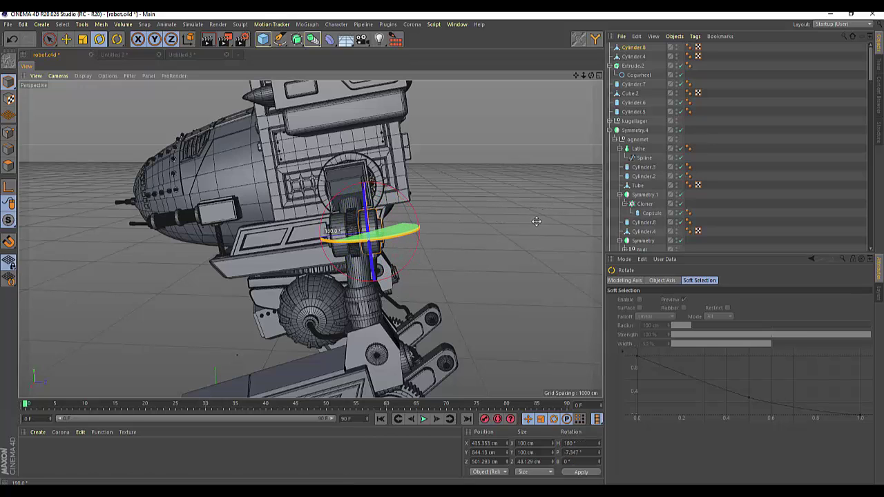
click(48, 39)
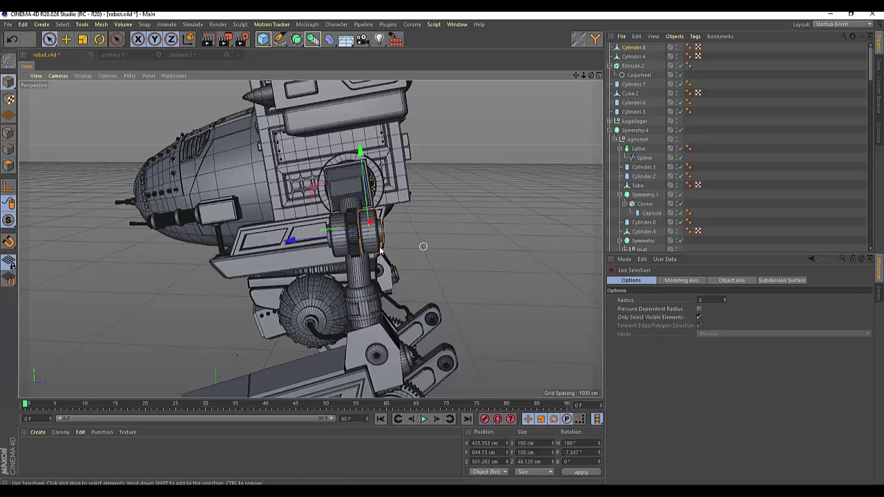
click(290, 248)
click(361, 231)
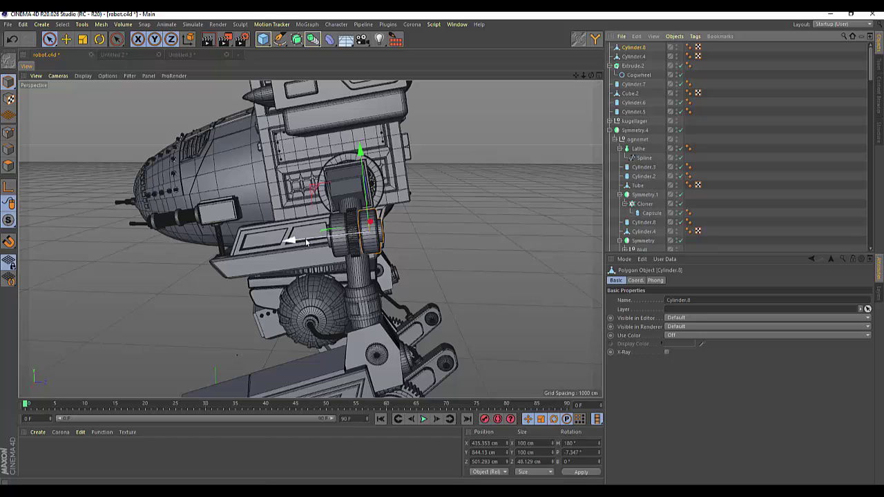
drag(291, 241, 286, 239)
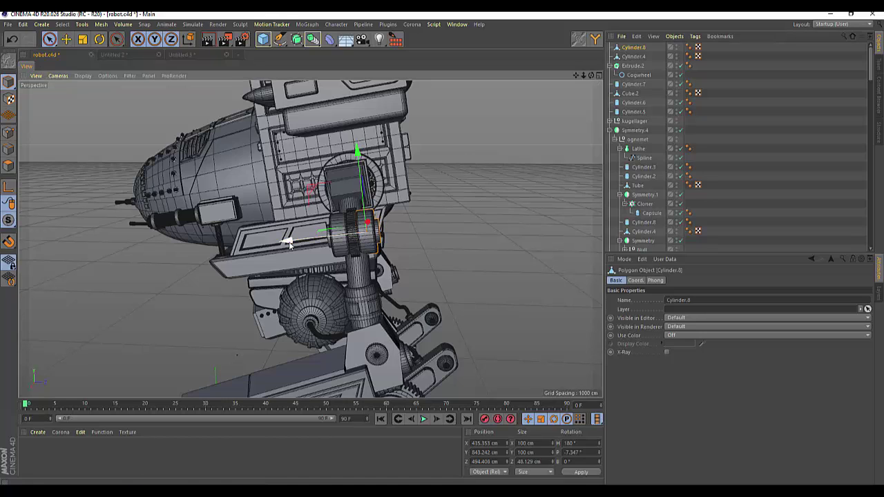
click(266, 43)
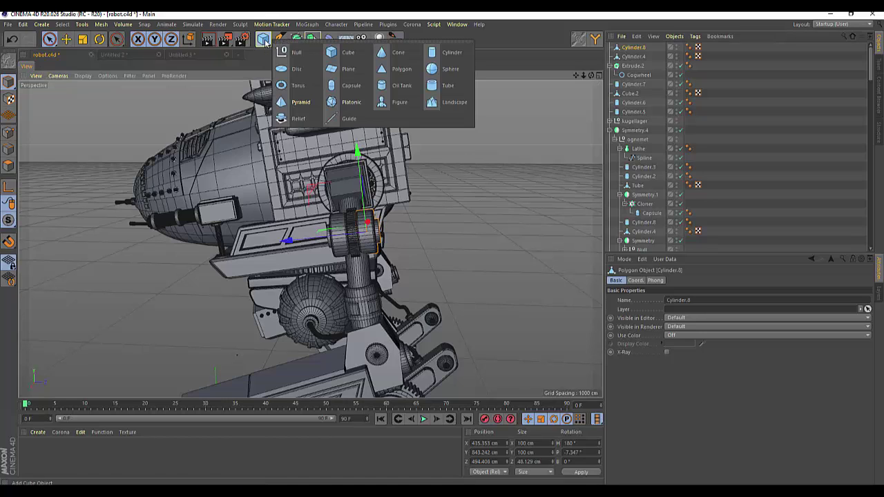
Add a capsule, raise it to joint height on the right side, and pitch it to about 98°
click(333, 88)
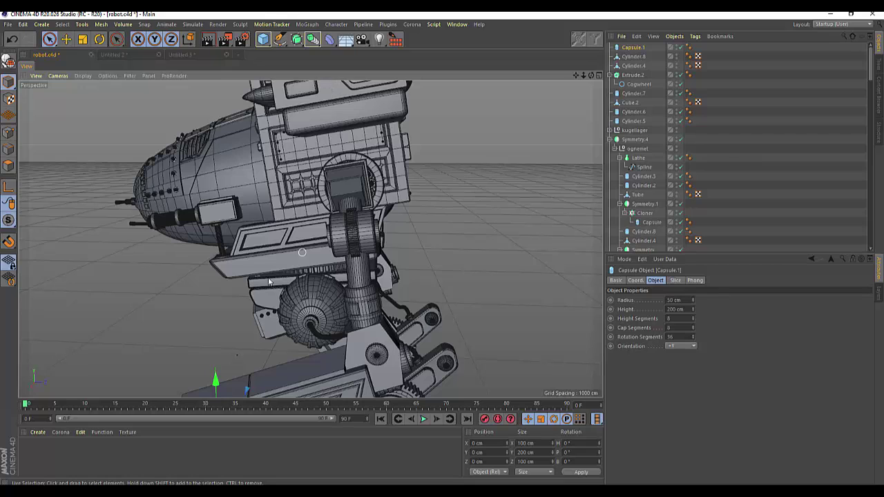
drag(215, 381, 222, 182)
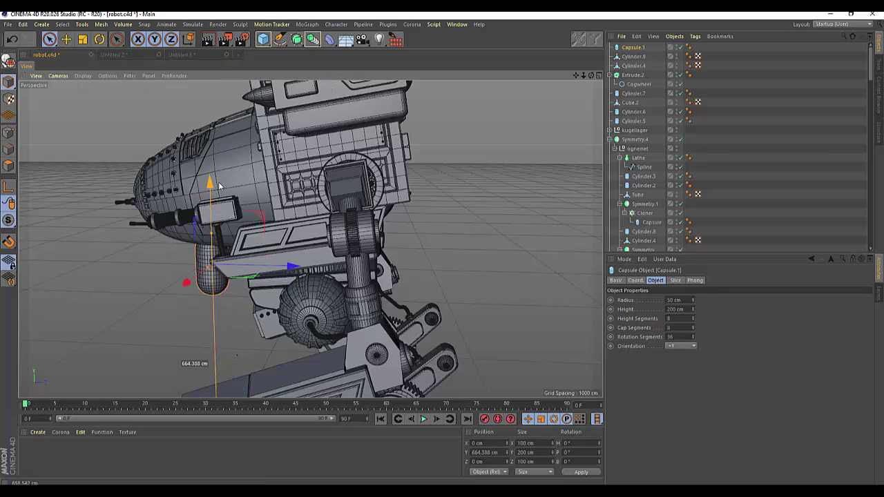
drag(291, 258, 504, 257)
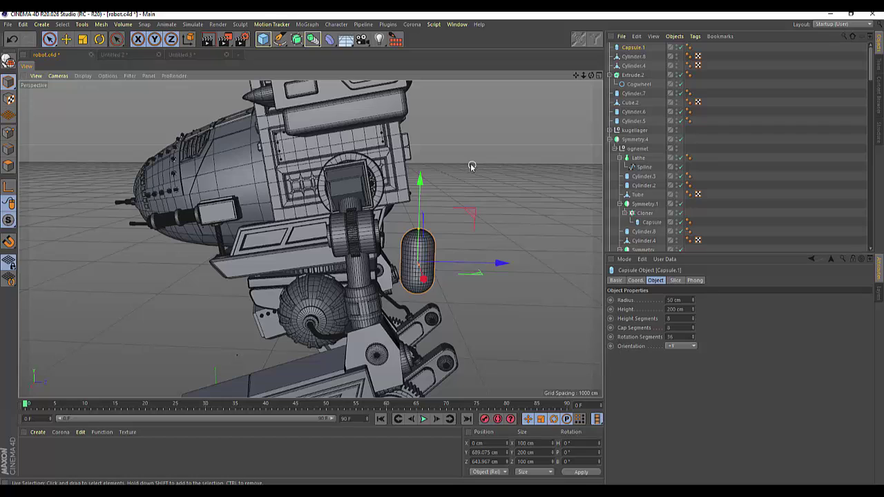
click(101, 40)
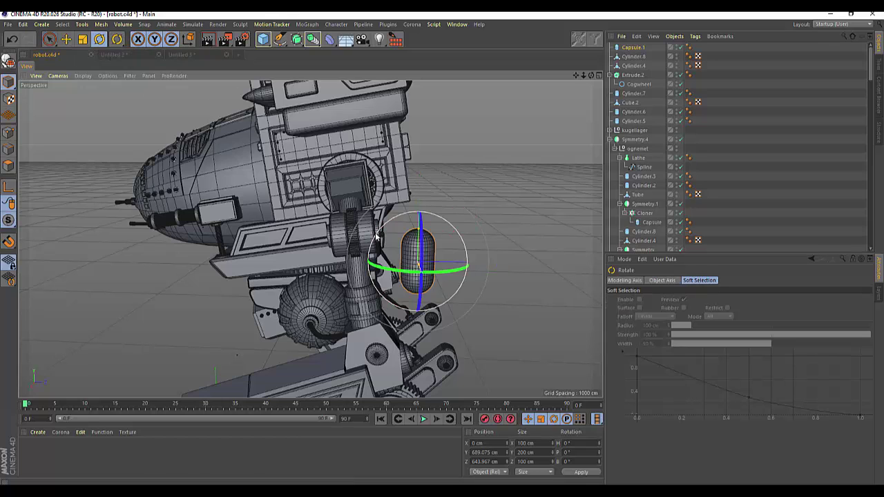
drag(380, 234, 373, 328)
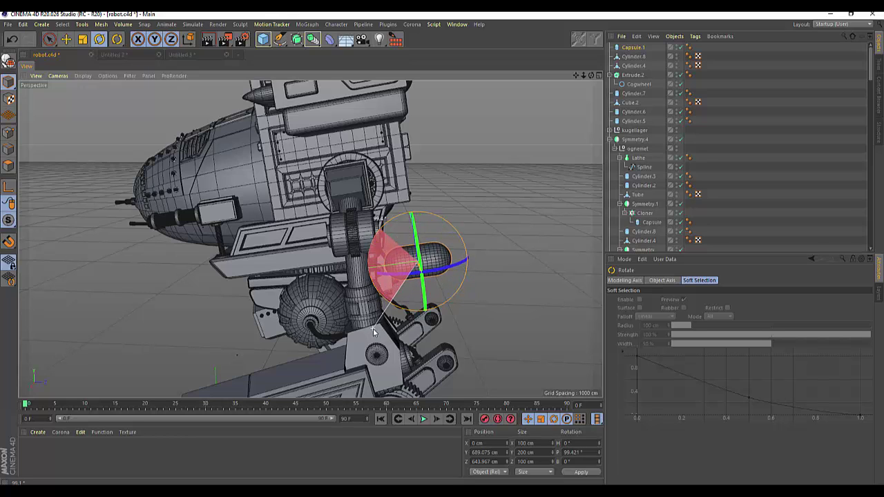
drag(373, 328, 368, 318)
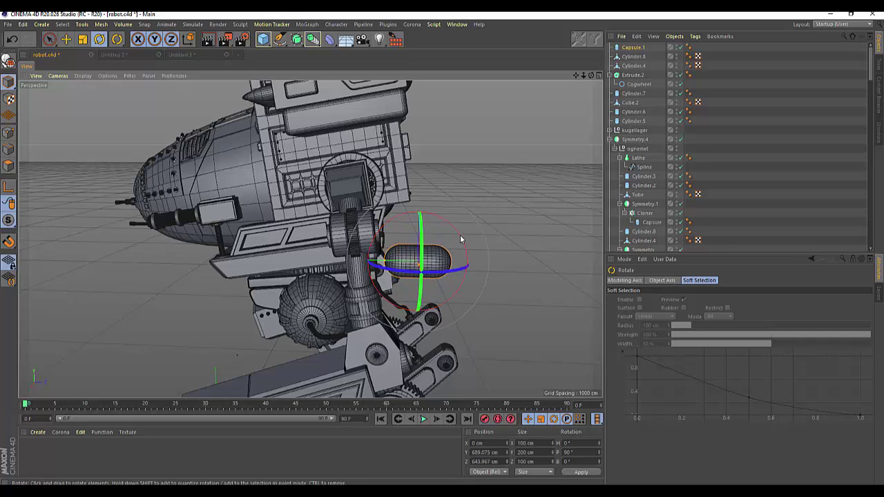
drag(462, 238, 457, 234)
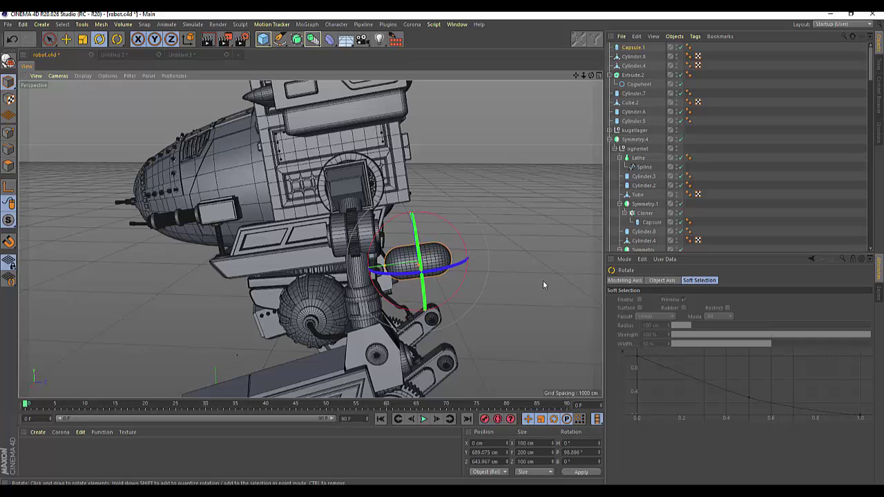
Size the capsule to 18 cm radius, 240 cm height and slide it into the joint as an axle pin
click(634, 48)
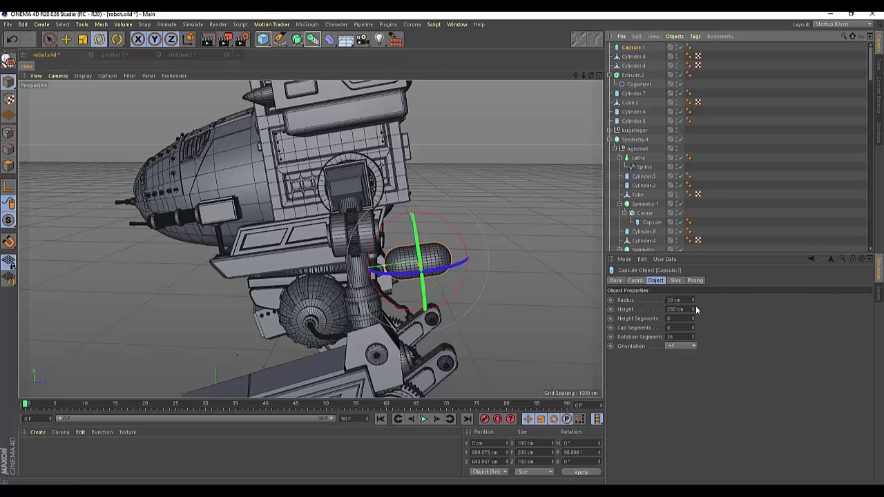
click(680, 309)
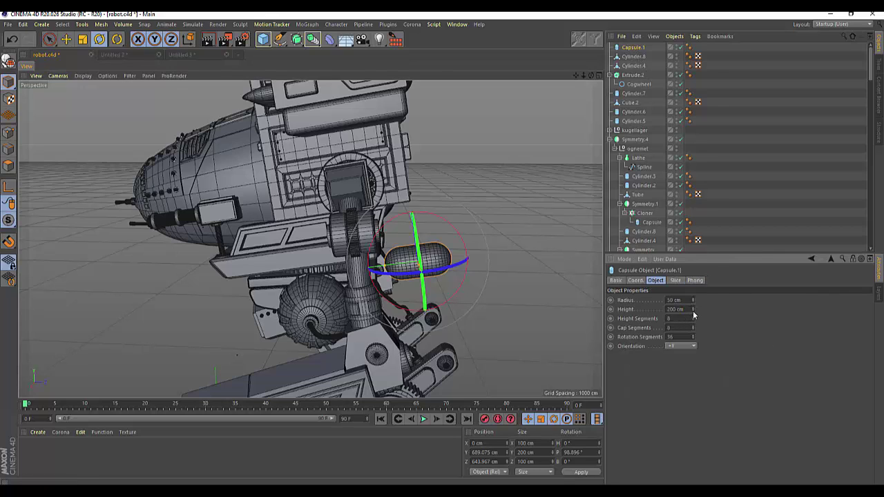
mouse_move(693, 311)
mouse_down()
mouse_move(698, 301)
mouse_move(693, 324)
mouse_up()
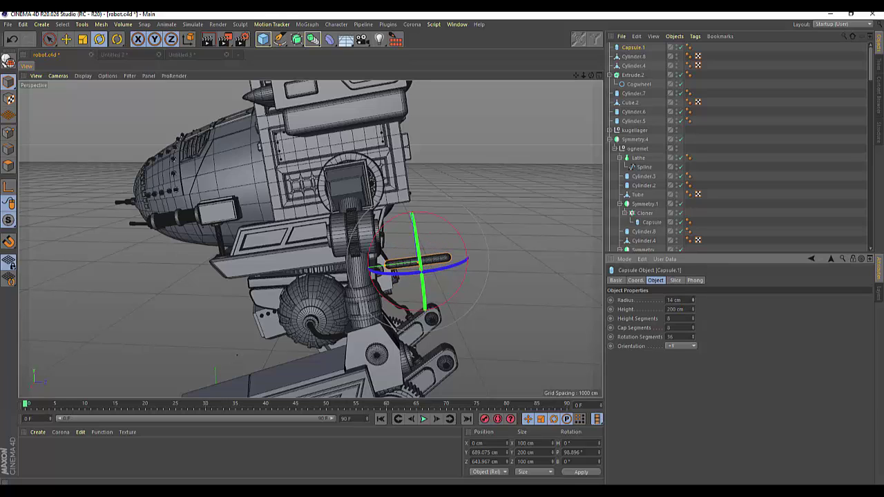
click(66, 39)
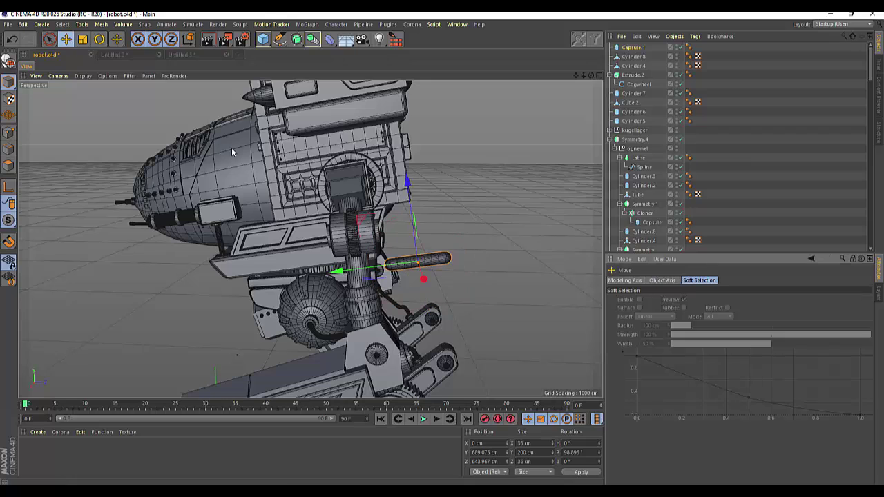
drag(407, 181, 381, 154)
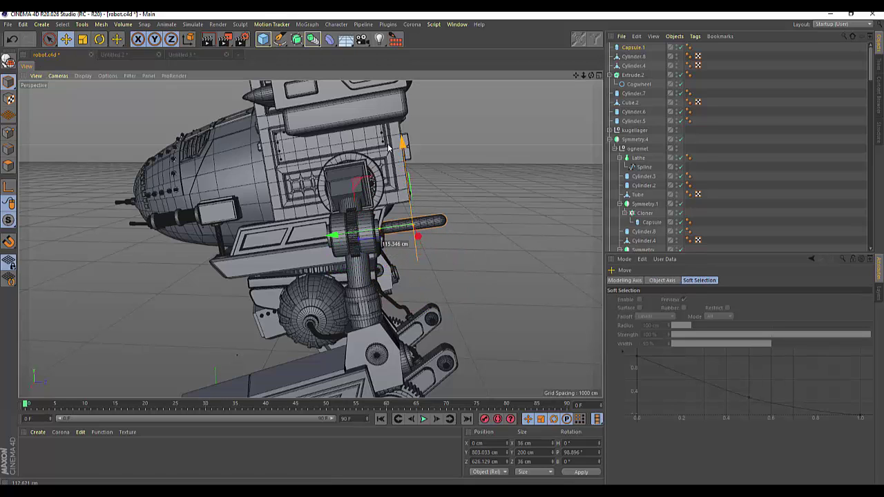
drag(332, 234, 268, 241)
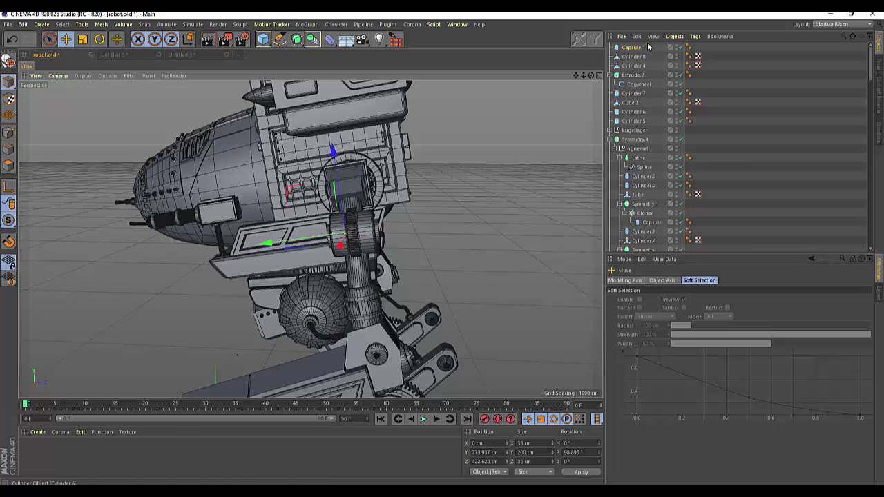
click(673, 233)
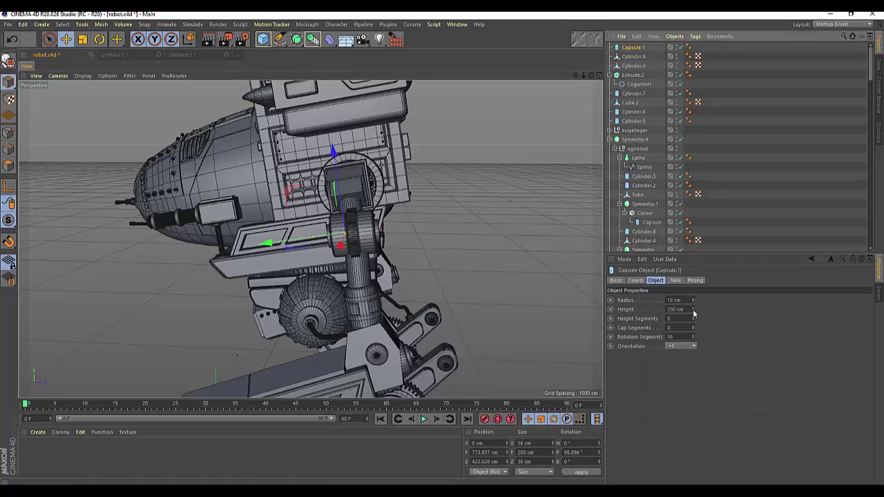
drag(693, 314, 694, 310)
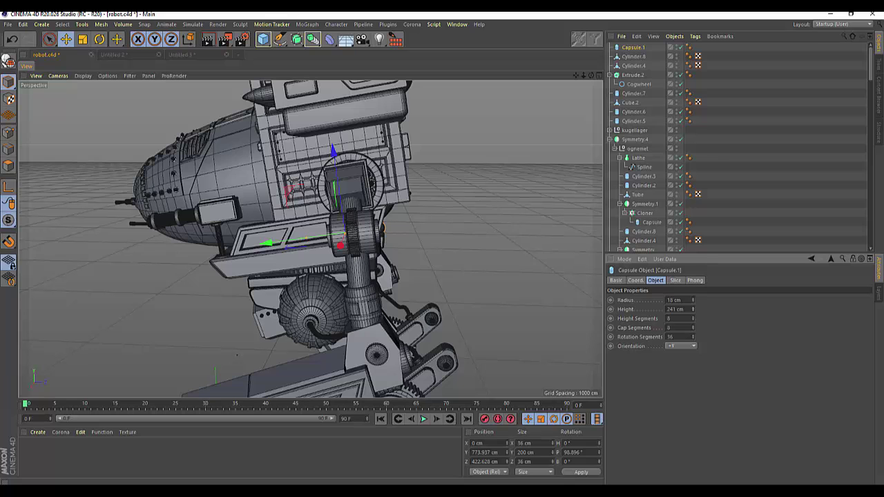
mouse_move(384, 227)
alt+mouse_down()
mouse_move(481, 248)
mouse_move(470, 244)
alt+mouse_up()
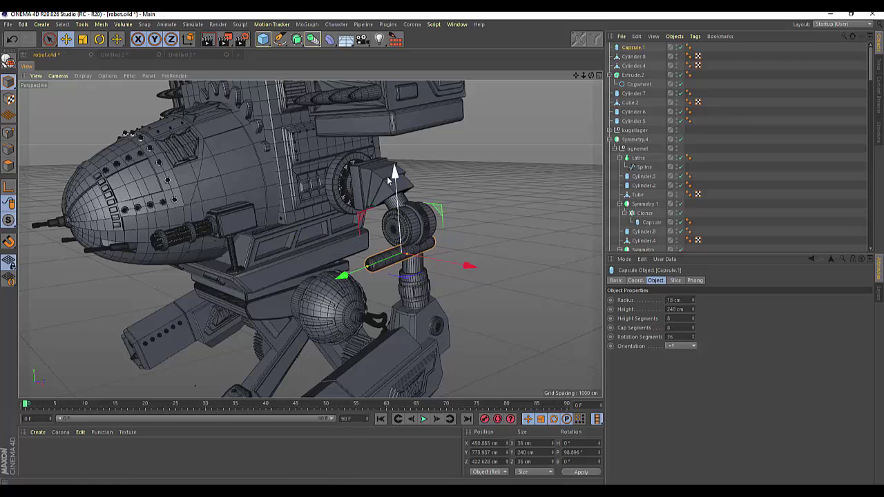
drag(394, 171, 394, 145)
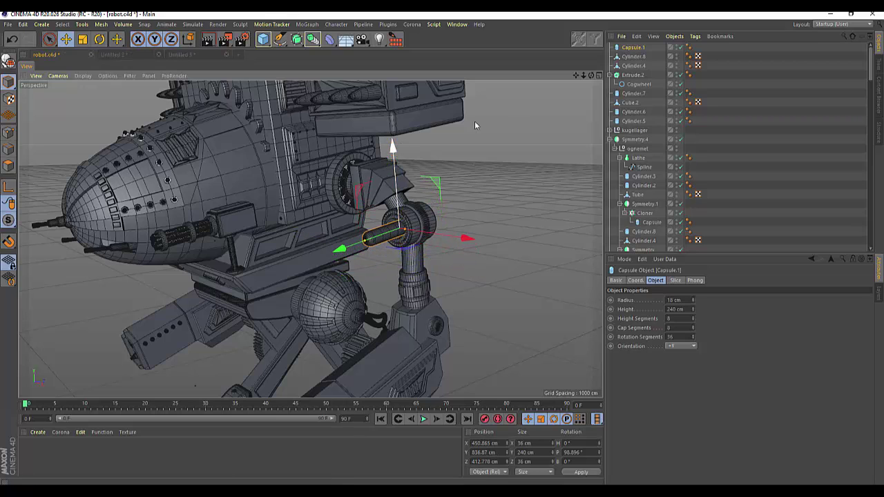
Center the capsule inside the gear joint using the front view, then enlarge the Perspective view alone
click(598, 76)
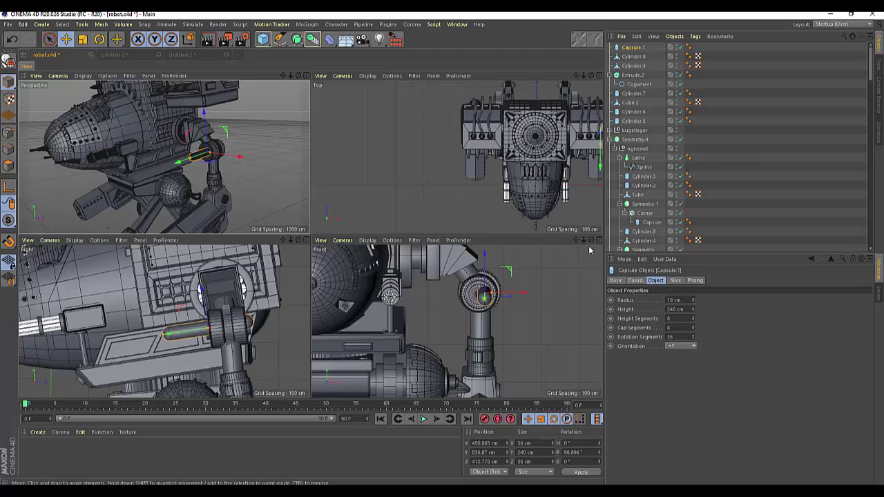
click(597, 241)
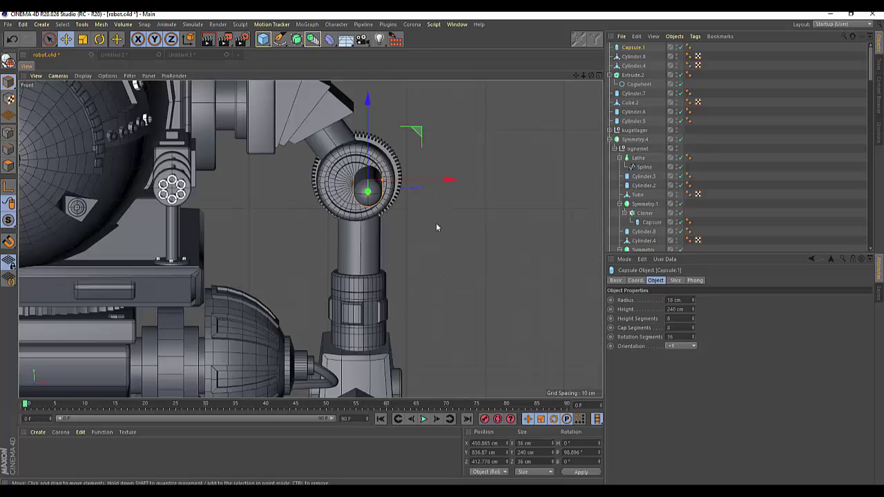
drag(450, 181, 441, 185)
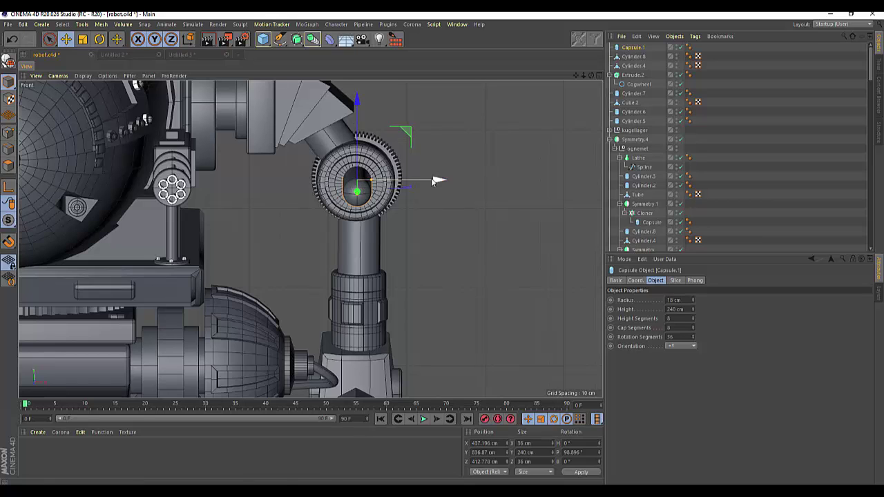
click(599, 79)
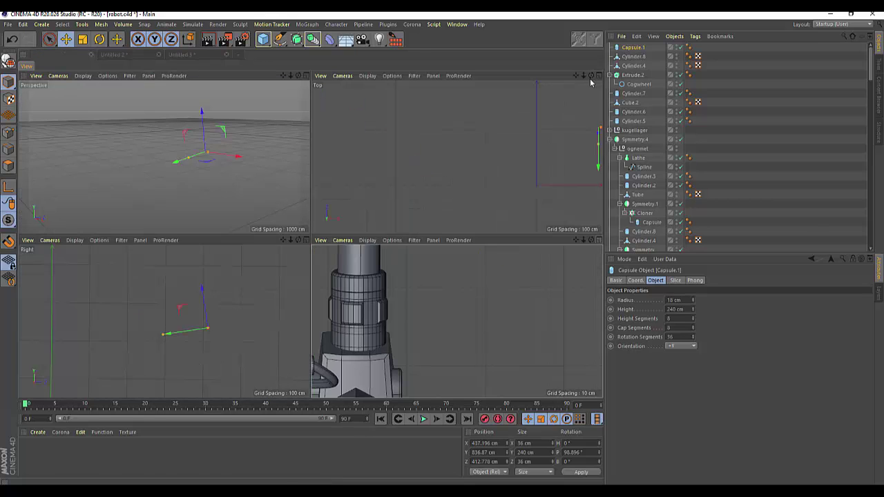
click(306, 75)
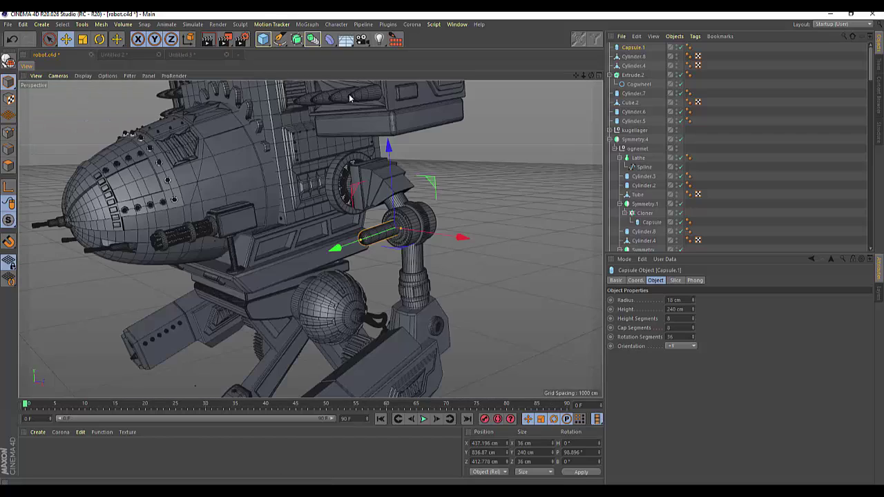
Set Capsule.1's height to 140 cm and shift it along its axis into the joint
alt+drag(310, 239, 544, 134)
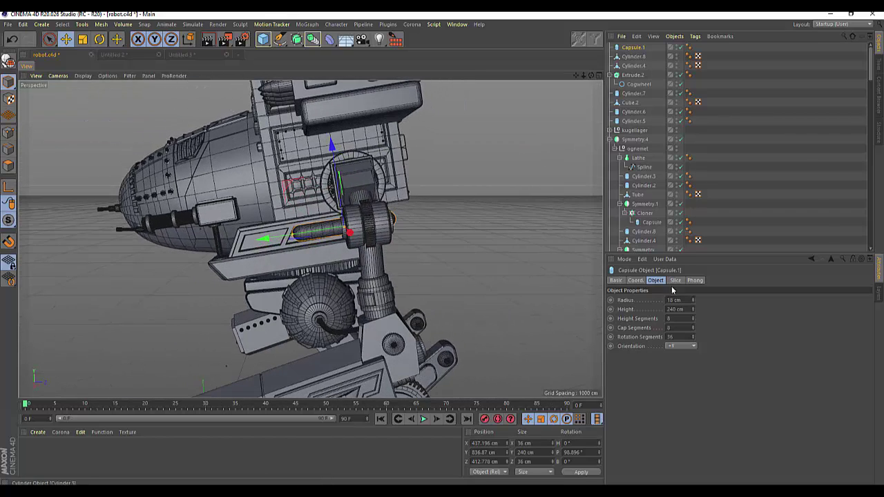
drag(692, 310, 693, 339)
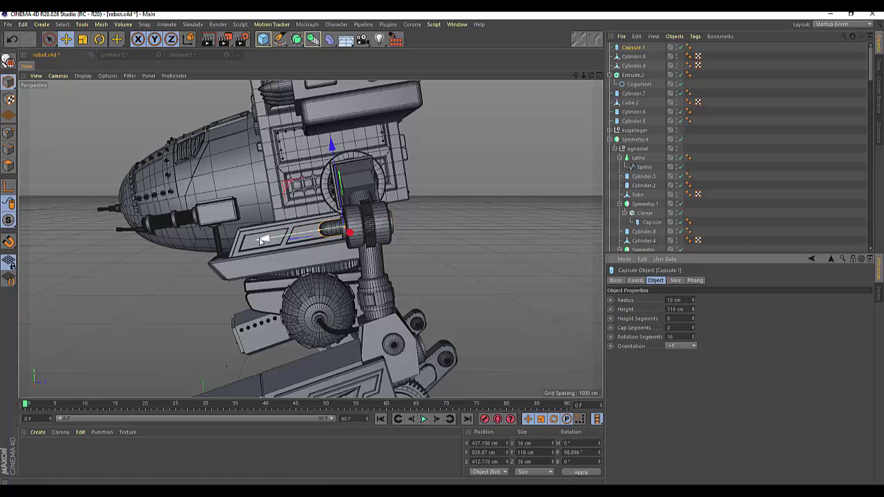
drag(290, 240, 280, 241)
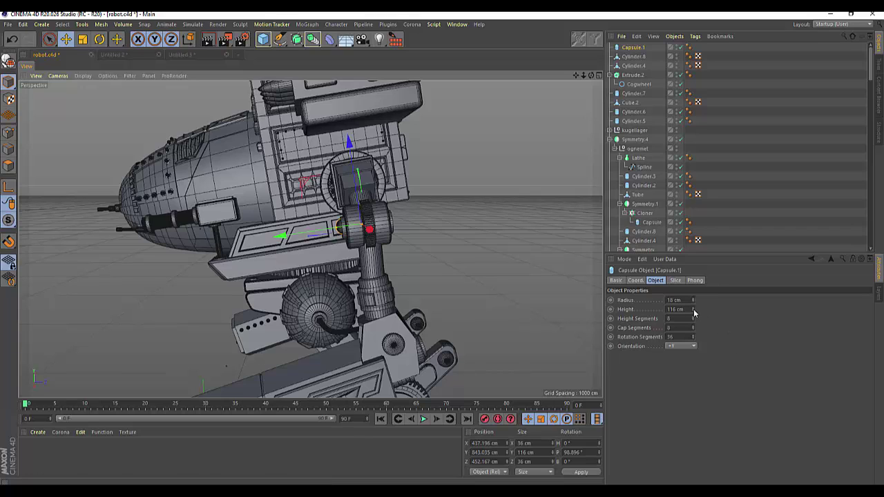
drag(694, 313, 694, 296)
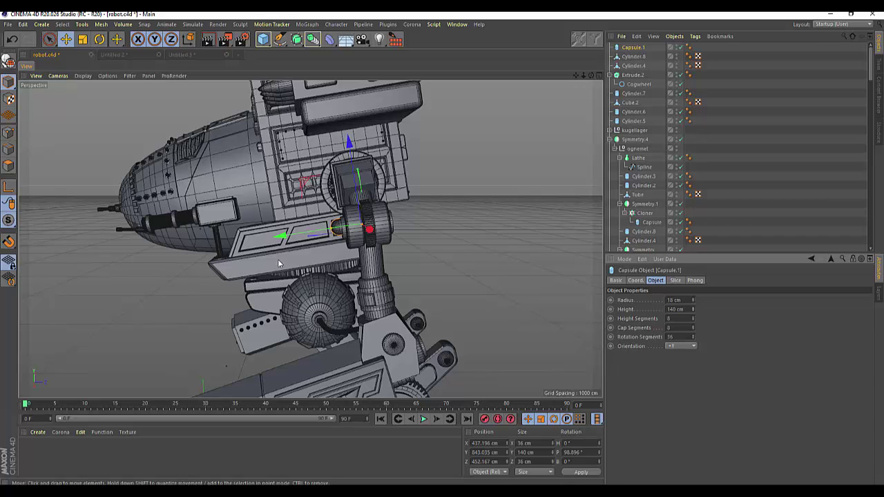
drag(285, 240, 288, 238)
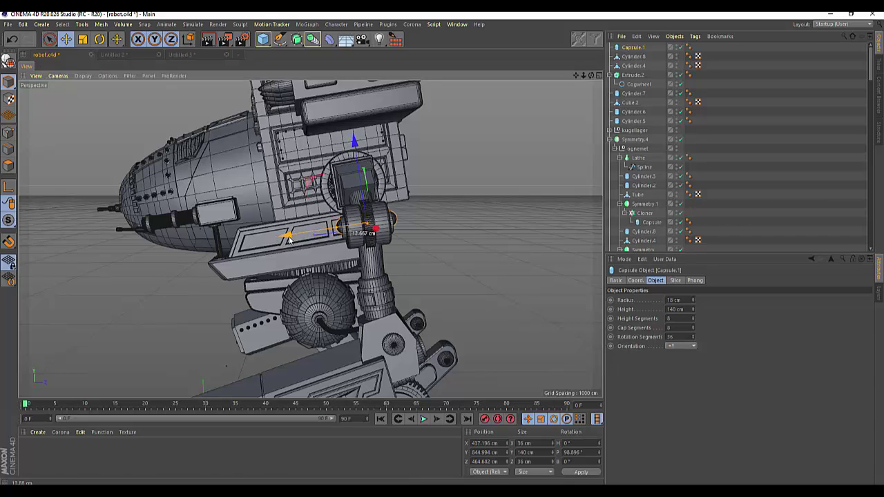
scroll(348, 273, up, 2)
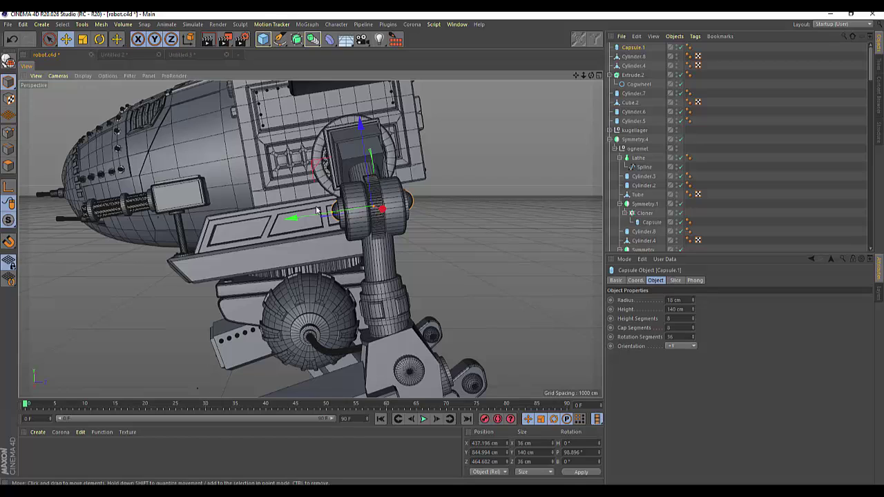
Pitch Capsule.1 to about 95.8° and lower it slightly along its vertical axis
click(99, 39)
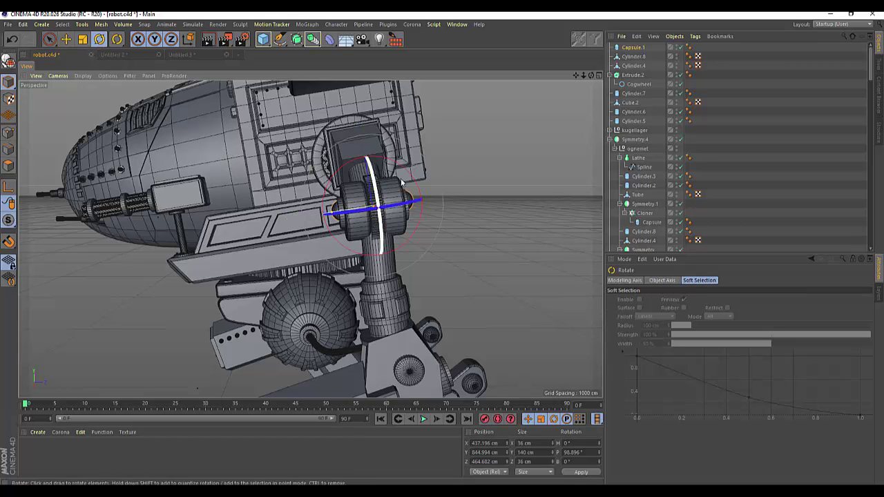
drag(401, 182, 413, 181)
click(66, 39)
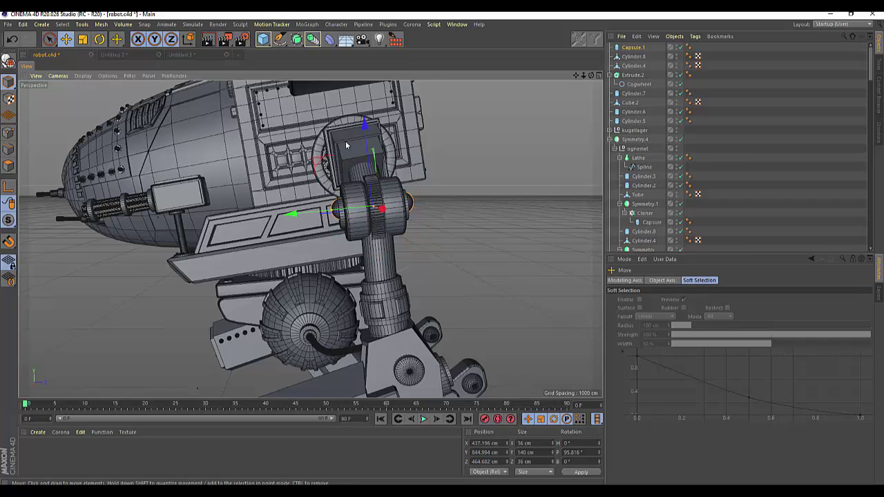
drag(365, 127, 365, 126)
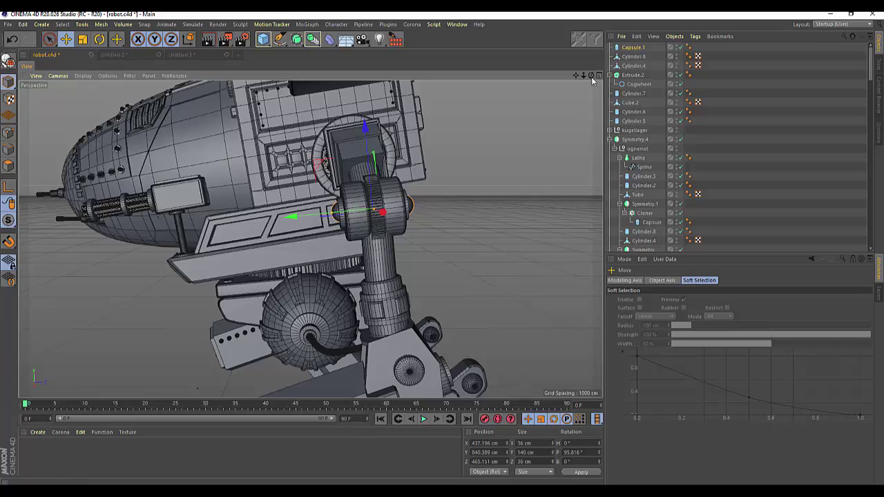
Nudge Capsule.1 along X and Y to about X 434.65 cm, Y 838.33 cm, centred in the gear hub
drag(591, 78, 587, 84)
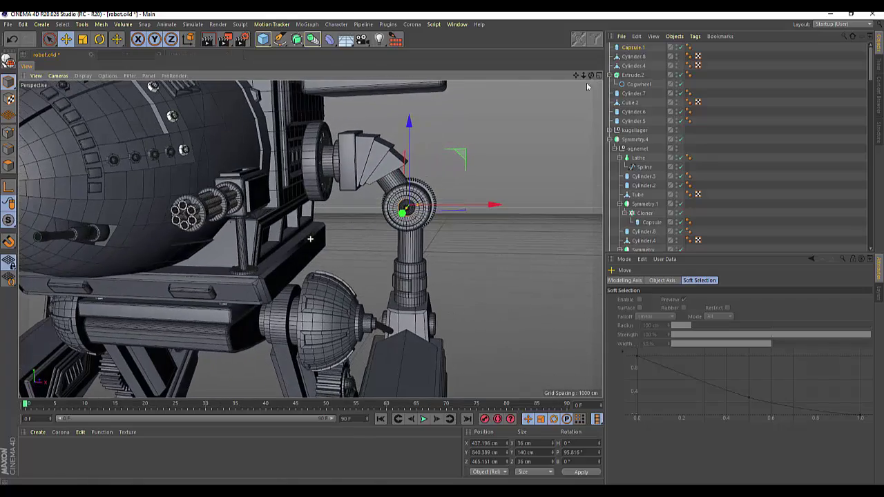
scroll(436, 207, up, 1)
scroll(436, 206, up, 2)
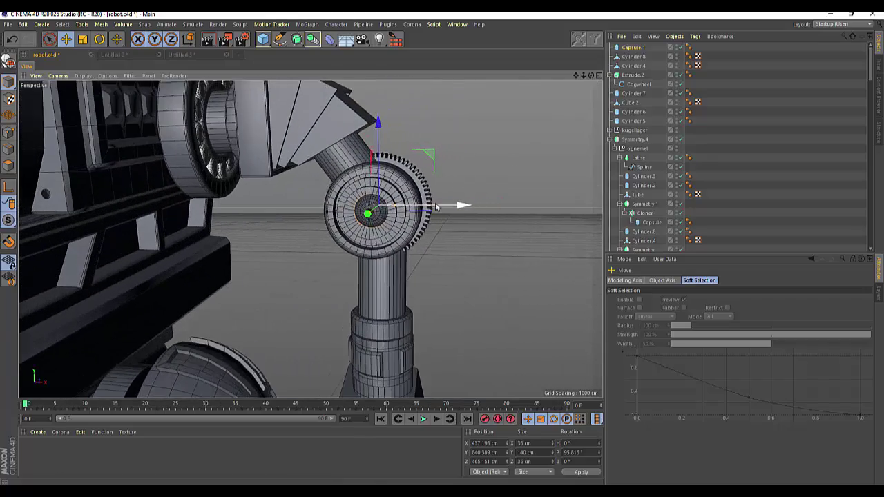
drag(463, 207, 457, 206)
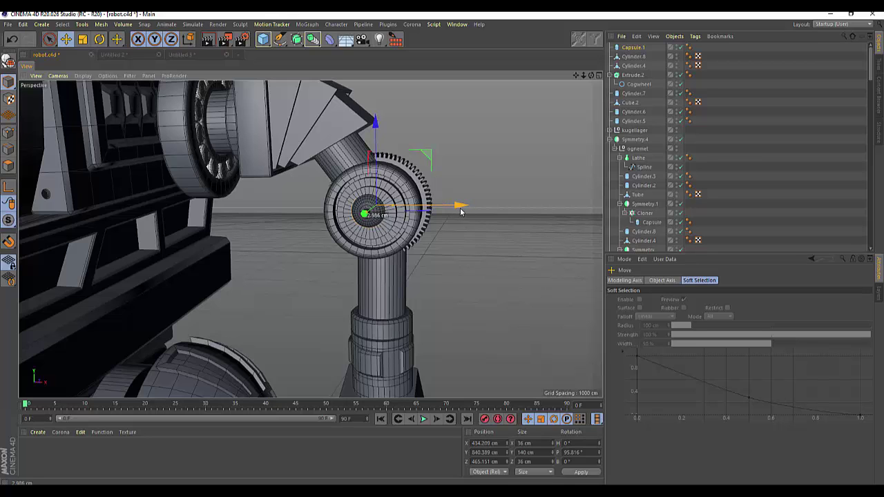
drag(378, 124, 384, 127)
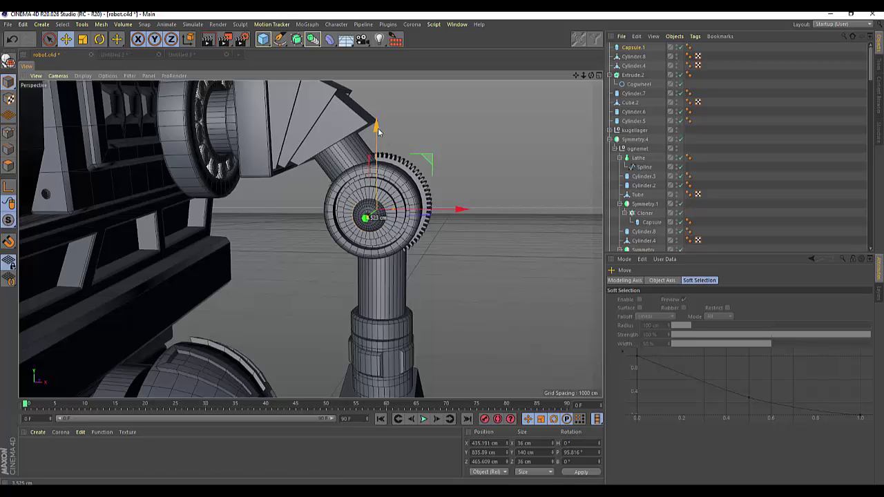
drag(464, 209, 458, 208)
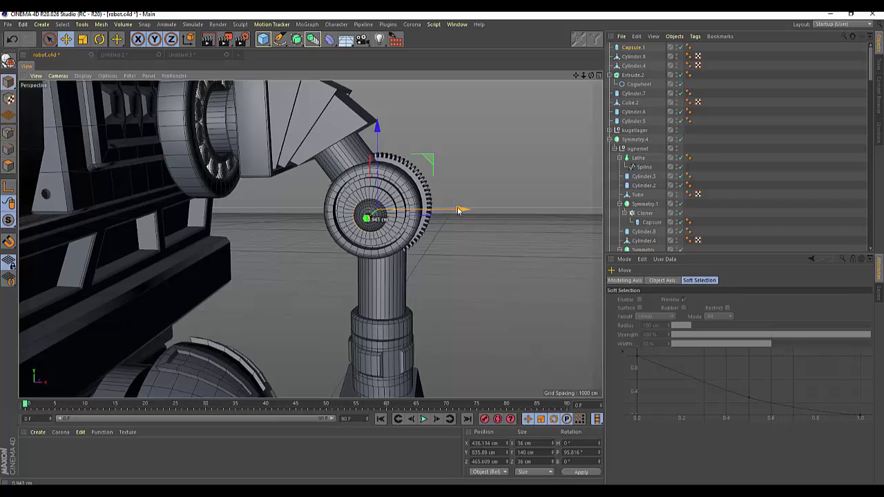
drag(377, 129, 377, 128)
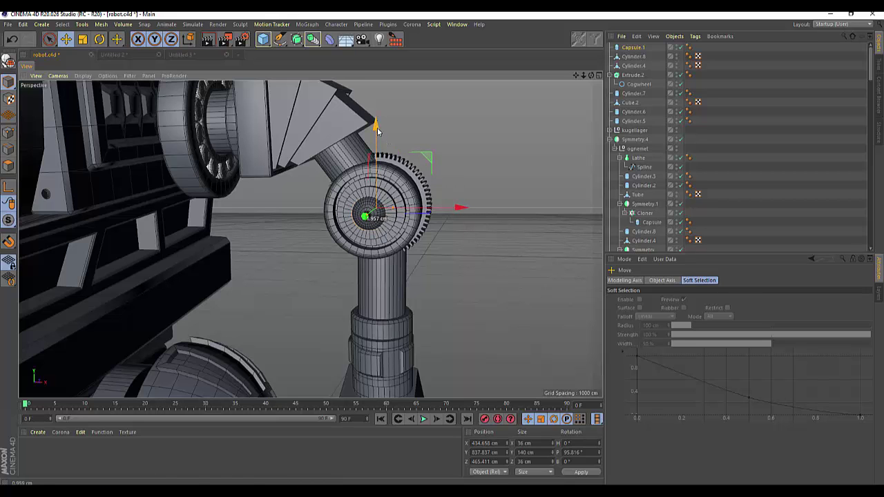
scroll(416, 219, down, 2)
scroll(416, 220, down, 2)
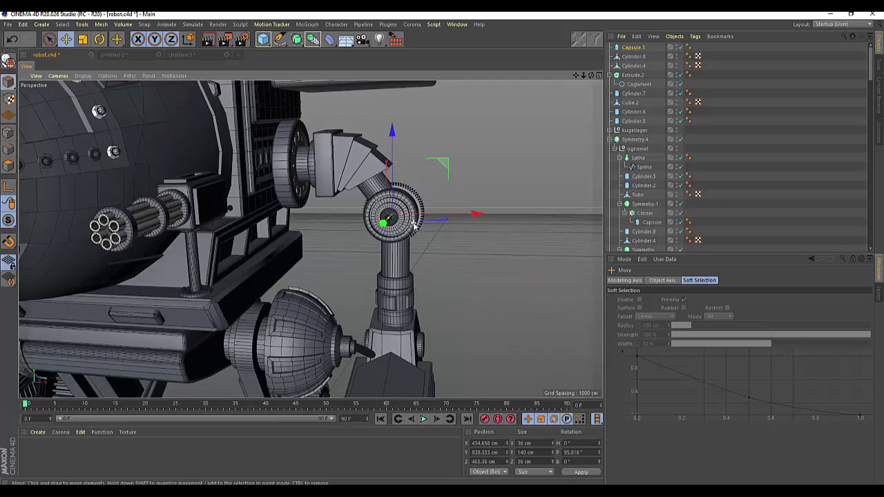
scroll(415, 222, down, 2)
scroll(414, 225, down, 2)
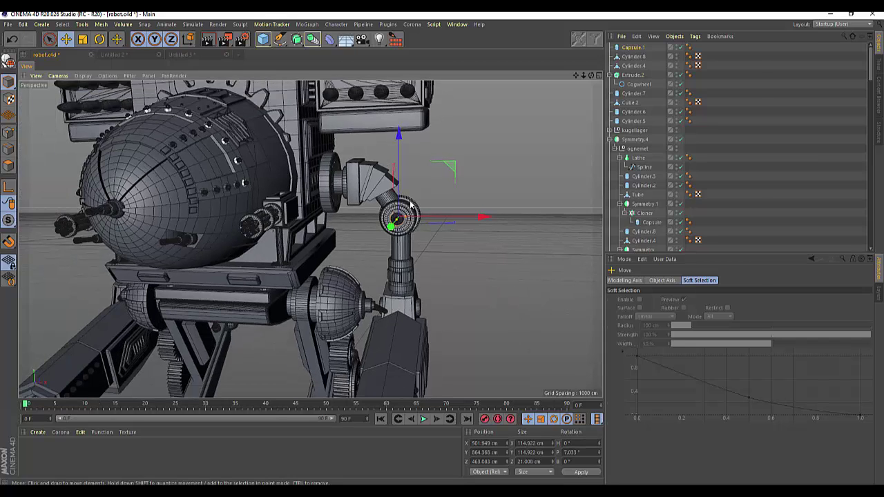
Nudge the Extrude.2 cogwheel down and left to about X 499.42 cm, Y 861.76 cm
click(410, 202)
drag(425, 133, 422, 124)
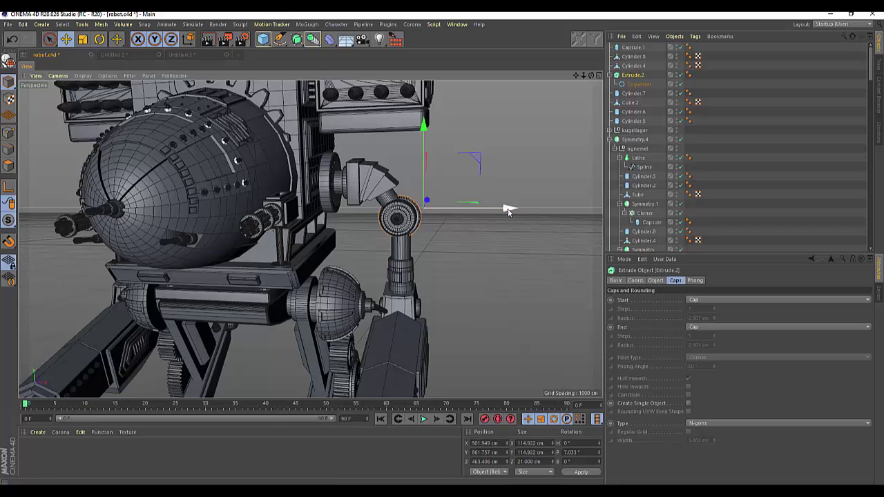
drag(508, 211, 507, 210)
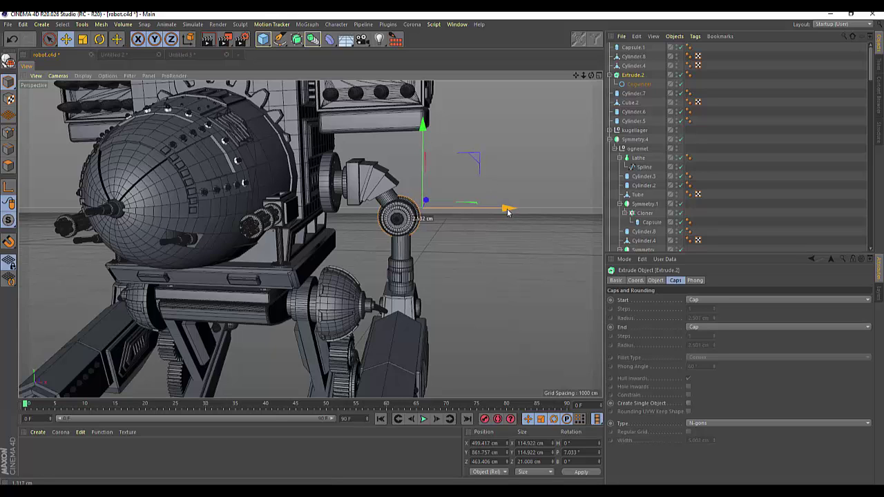
click(483, 256)
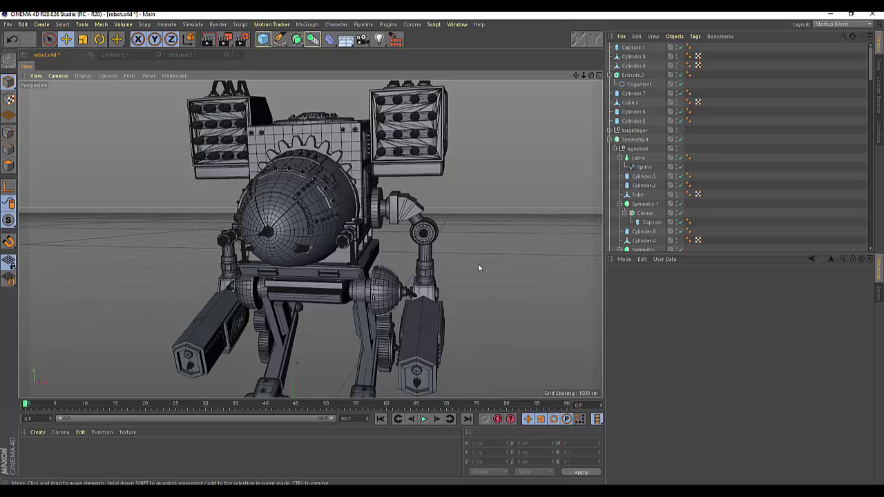
scroll(477, 264, down, 2)
scroll(478, 264, down, 1)
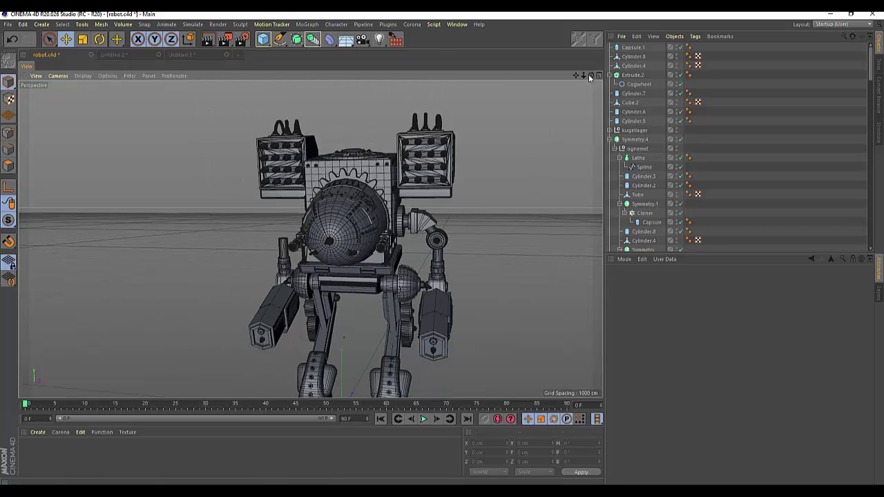
mouse_move(588, 73)
mouse_down()
mouse_move(483, 76)
mouse_move(428, 96)
mouse_move(551, 165)
mouse_up()
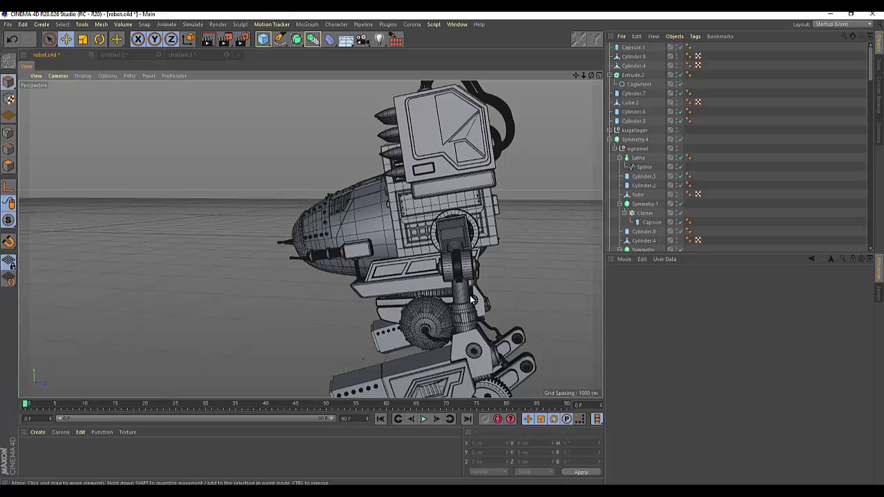
scroll(469, 298, up, 2)
scroll(469, 298, up, 2)
scroll(470, 298, up, 2)
scroll(470, 299, up, 2)
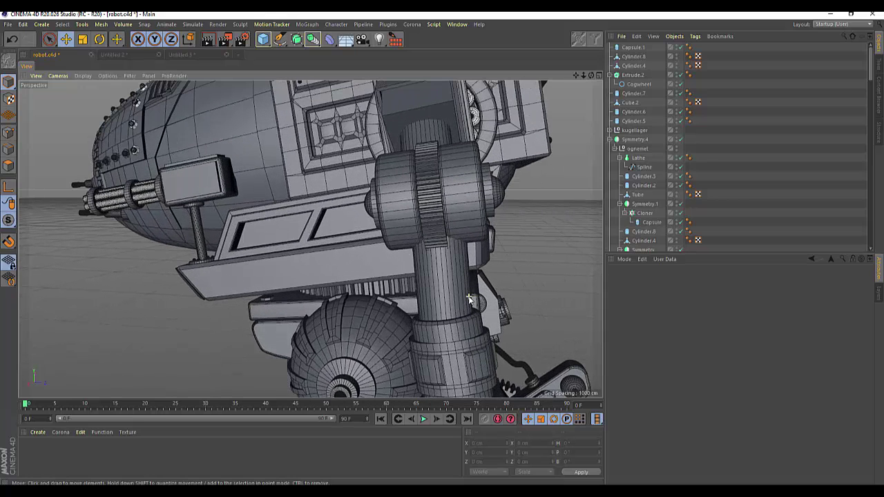
click(449, 289)
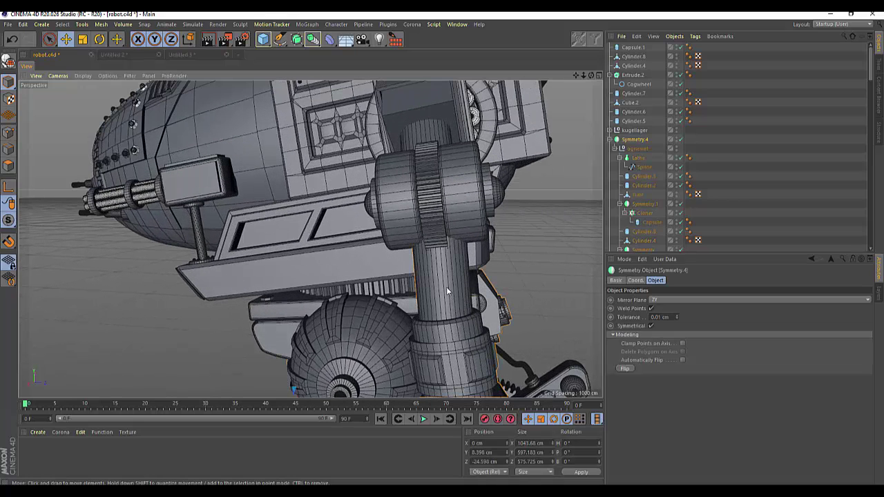
Select through the leg group's Lathe, Cylinder.3, Cylinder.2 and the Symmetry.4 group
right_click(447, 284)
click(434, 275)
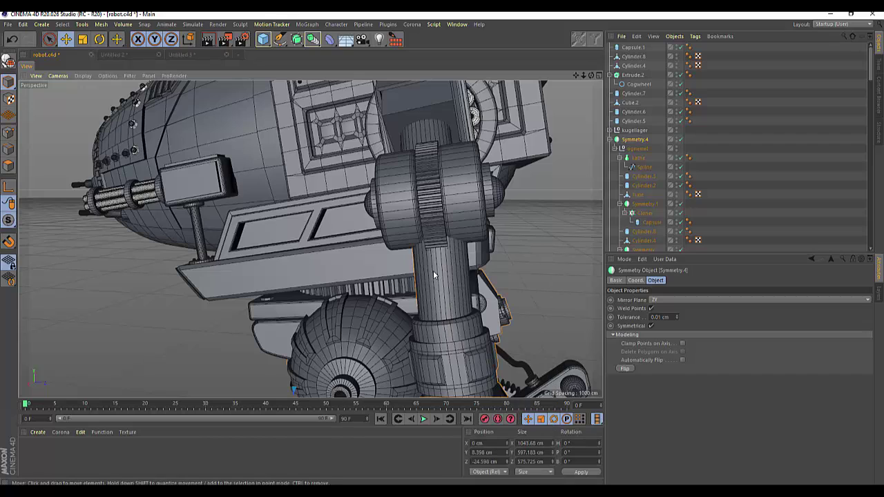
click(638, 158)
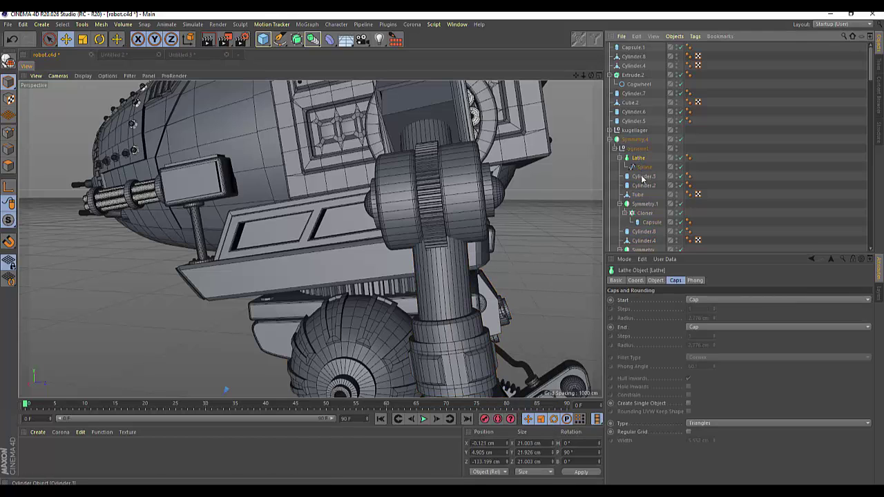
click(642, 178)
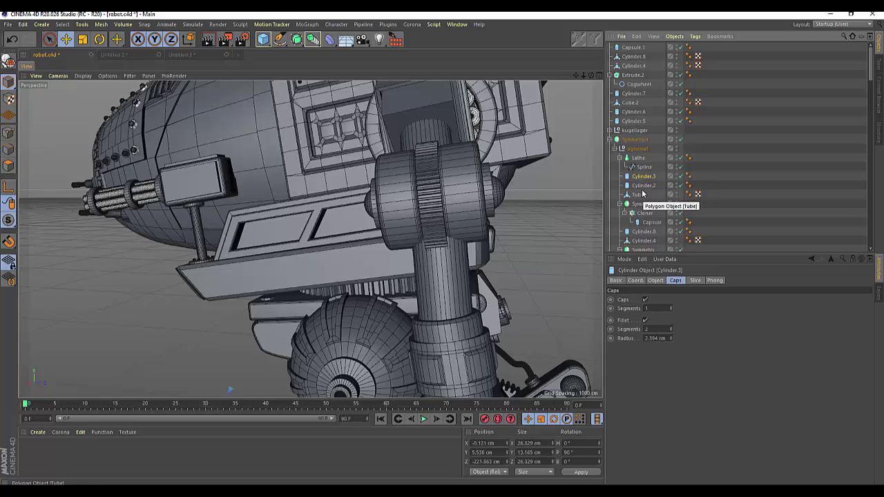
click(642, 186)
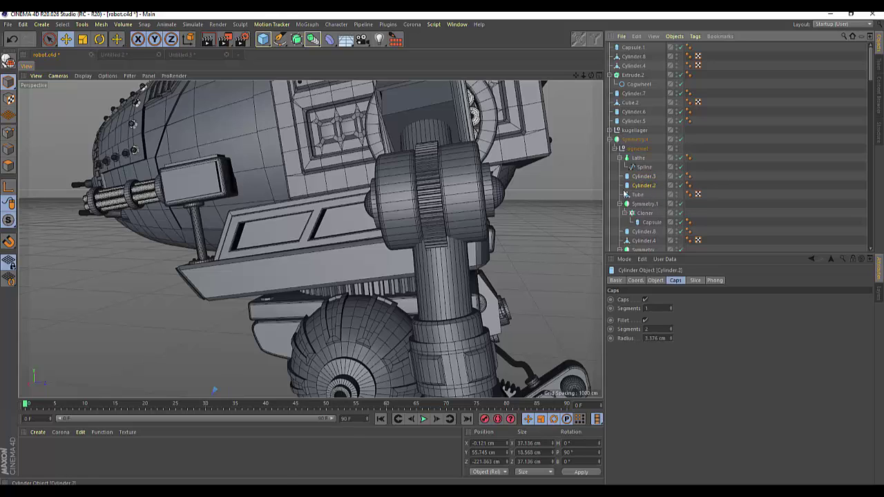
click(458, 257)
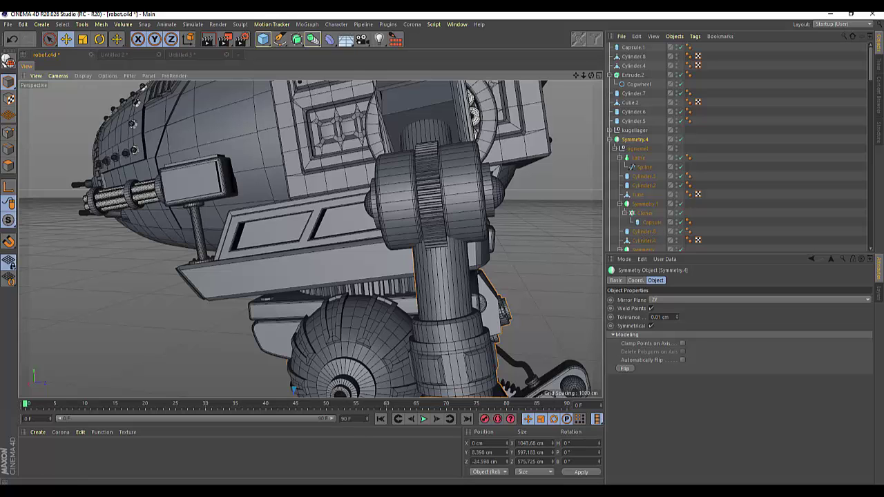
Orbit to the robot's front-left and select Cylinder.7 above the leg joint
alt+drag(473, 301, 456, 290)
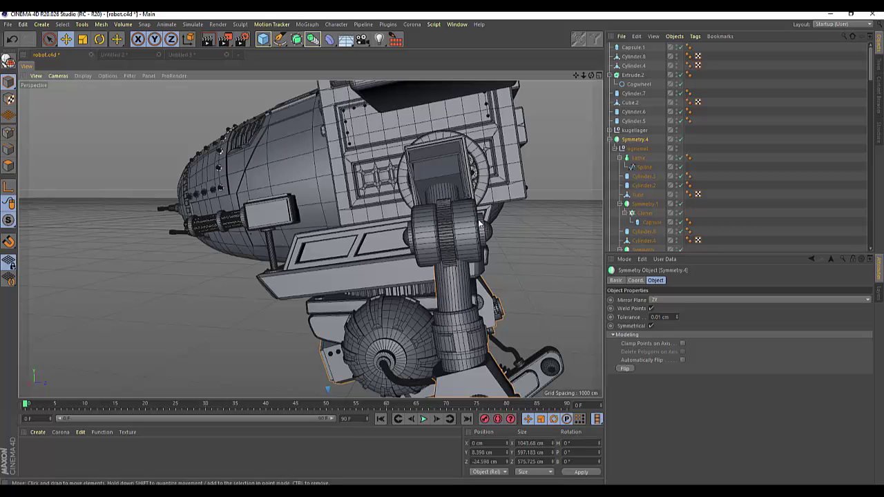
mouse_move(593, 77)
mouse_down()
mouse_move(539, 96)
mouse_move(592, 77)
mouse_up()
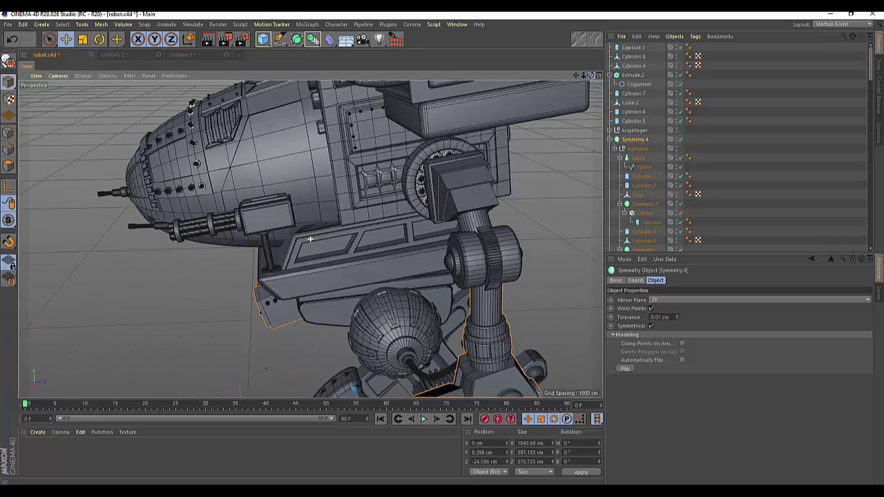
click(633, 93)
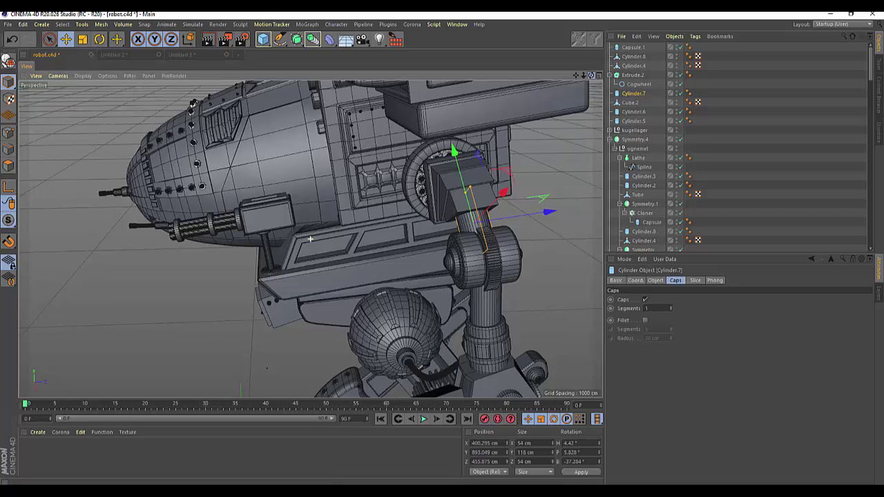
Make Cylinder.7 editable and return to whole-object editing with the Move tool
drag(590, 75, 310, 239)
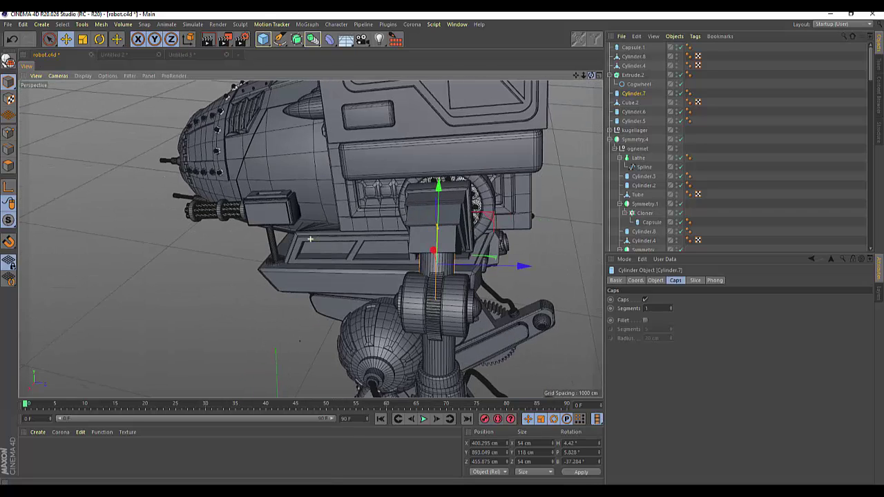
click(8, 61)
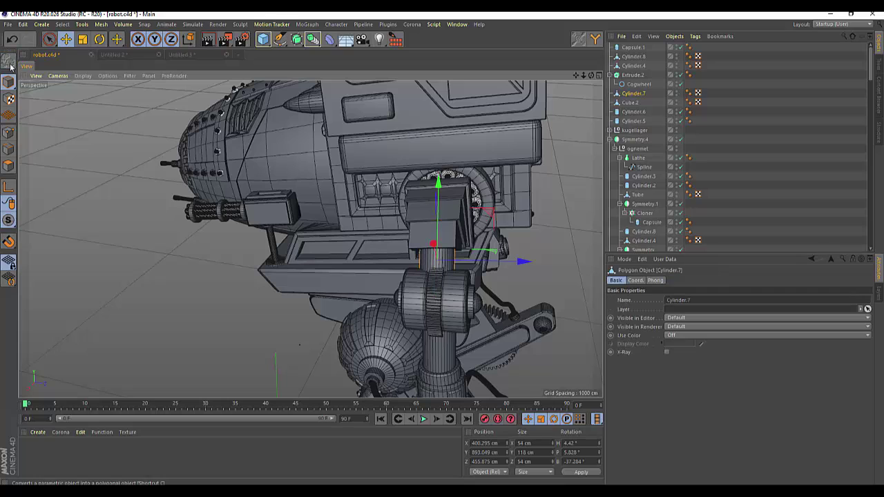
click(7, 168)
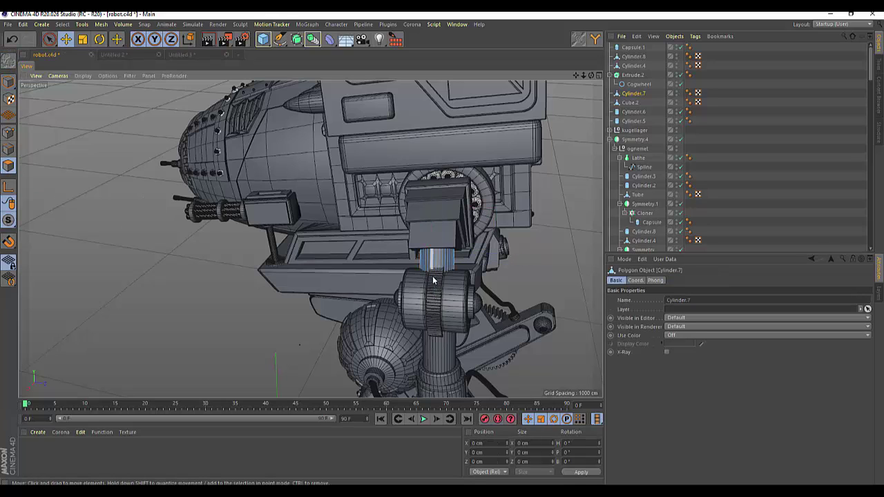
click(50, 39)
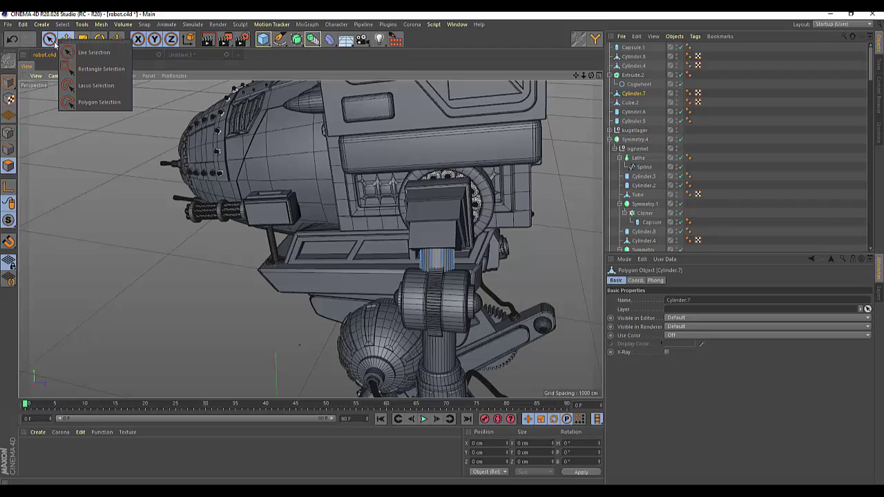
click(439, 298)
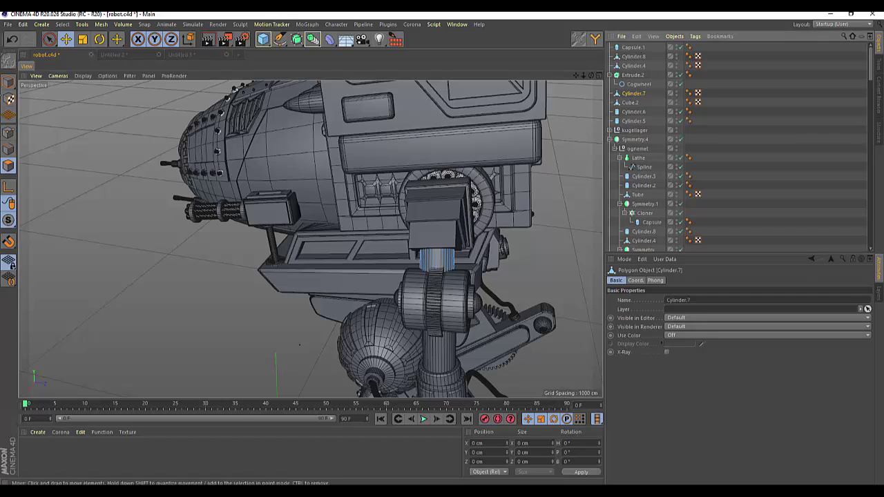
click(50, 40)
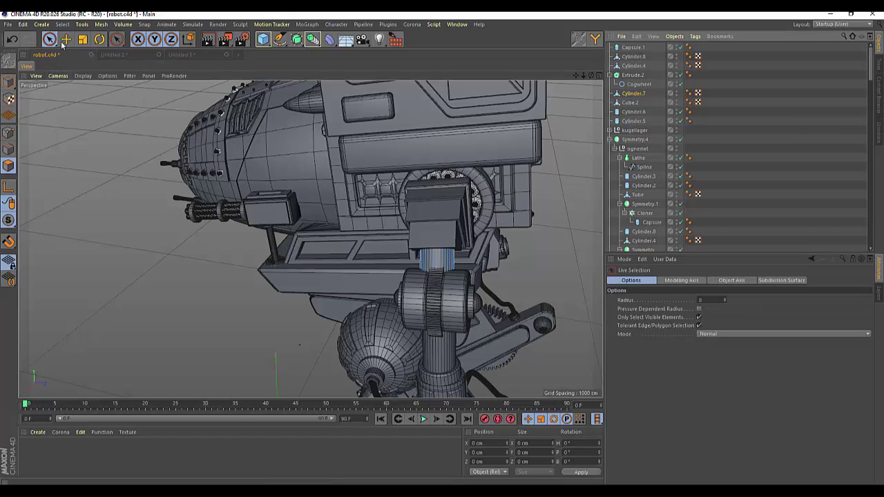
click(65, 39)
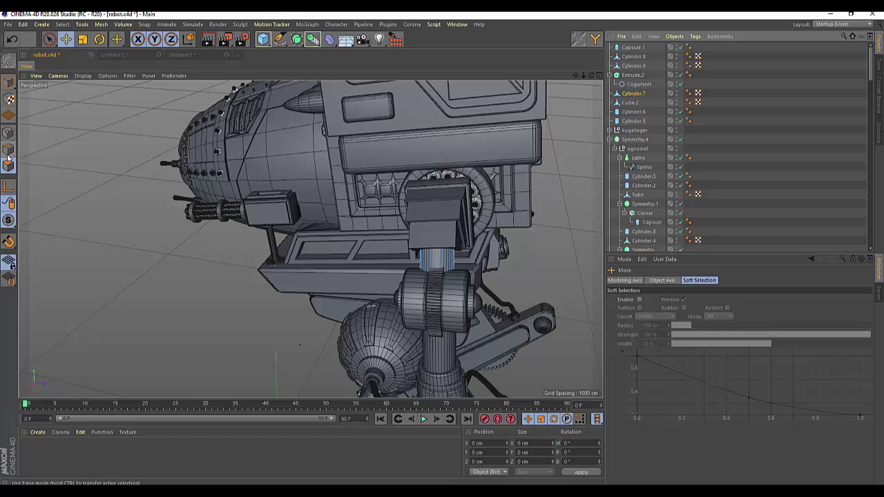
click(8, 82)
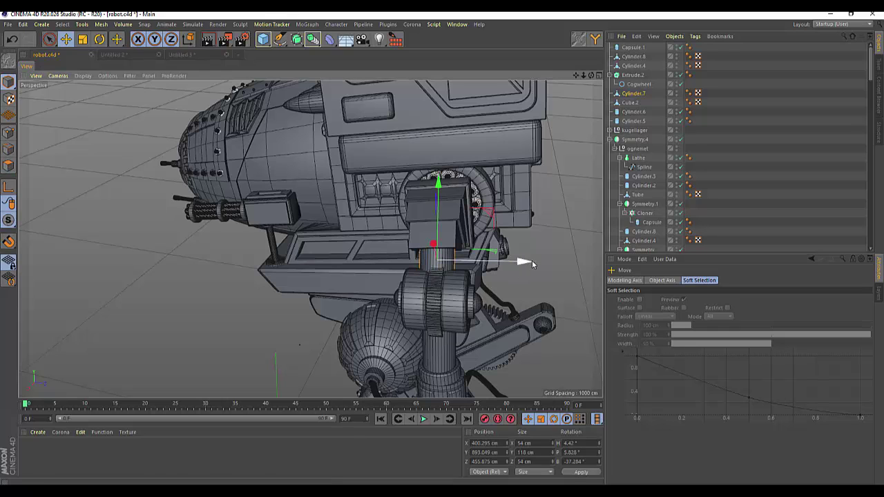
Move Cylinder.7 out beside the shoulder and drag it to the top of the object list
drag(523, 260, 585, 254)
drag(464, 270, 458, 289)
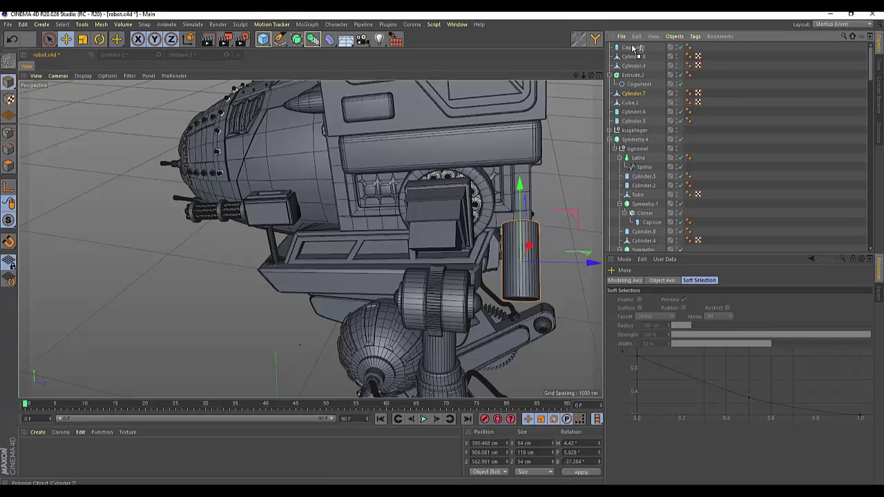
drag(633, 45, 633, 49)
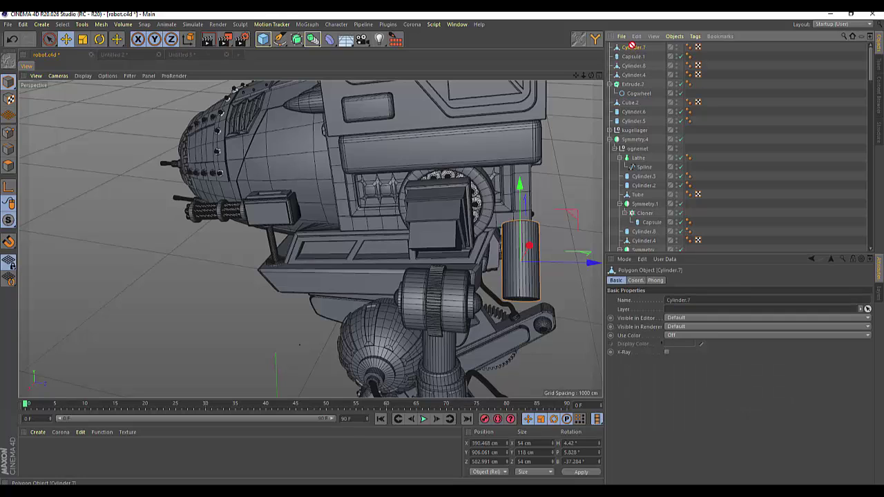
drag(633, 48, 633, 52)
Discard a trial thin scaling and duplicate Cylinder.7 as Cylinder.9
key(super)
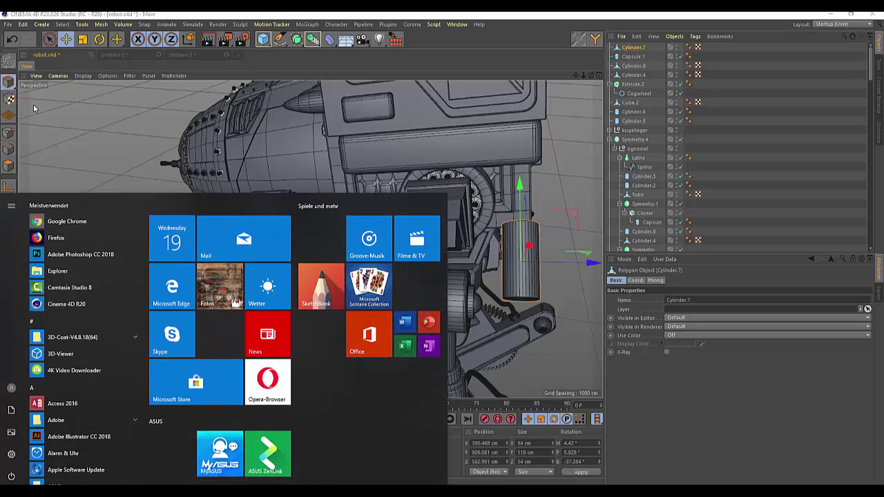
key(super)
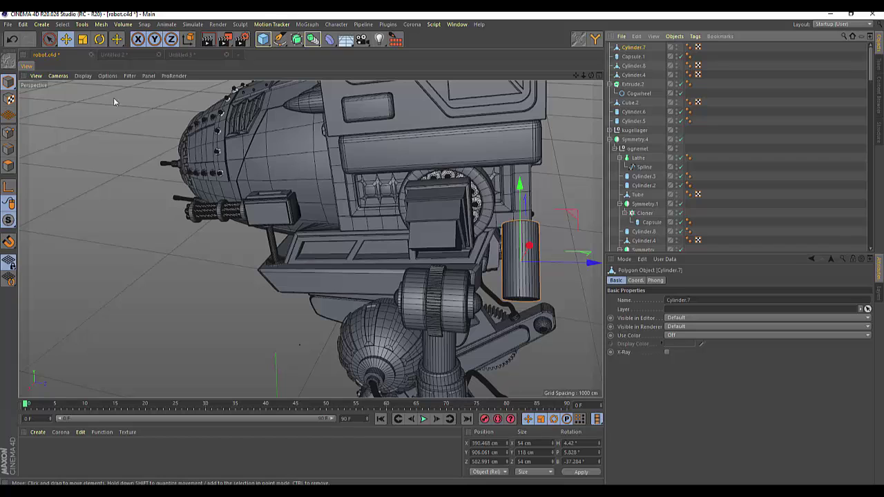
click(83, 40)
mouse_move(595, 263)
mouse_down()
mouse_move(534, 272)
mouse_move(546, 270)
mouse_up()
key(Escape)
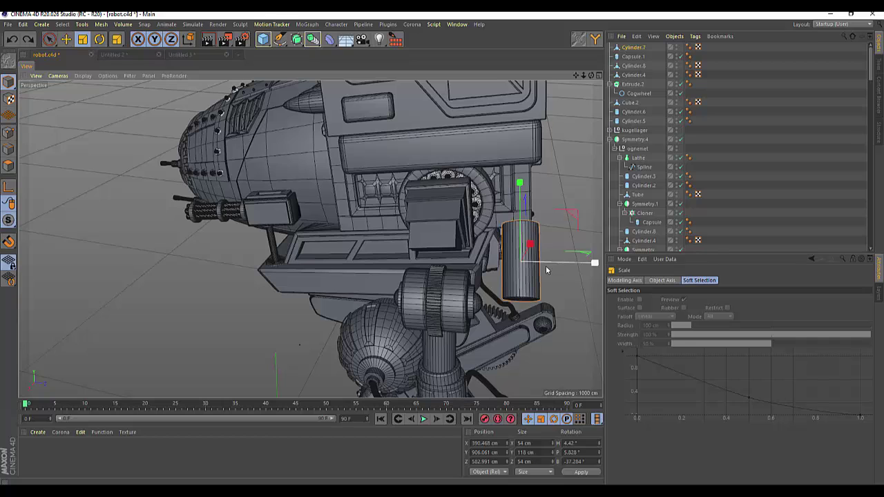
click(634, 49)
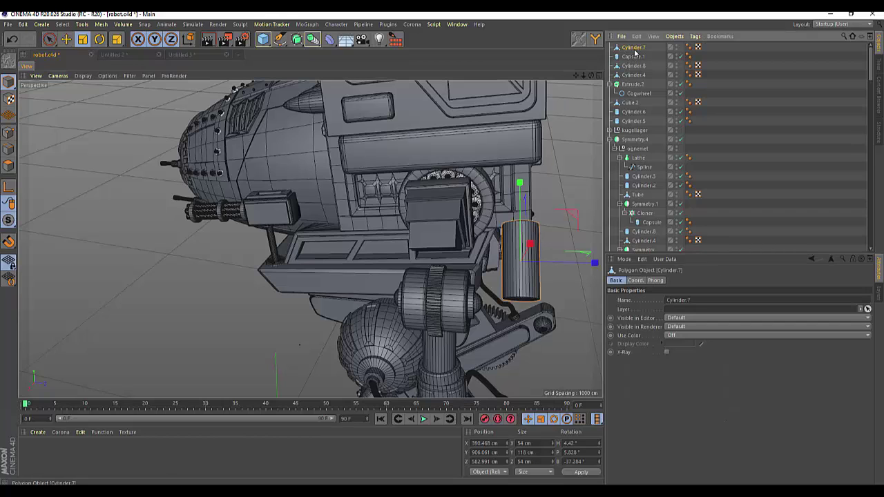
key(ctrl+c)
key(ctrl+v)
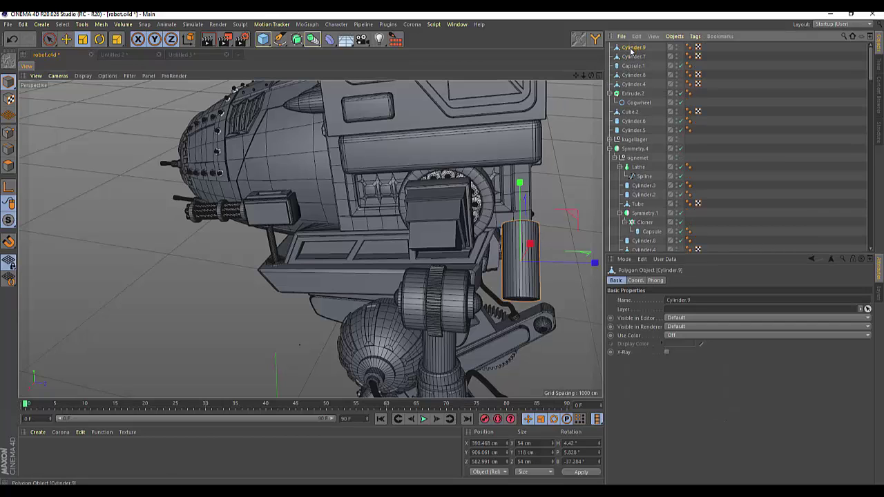
Scale Cylinder.9 thinner along Z, wider along X, flatten to about 55%, and lower it
drag(593, 262, 566, 267)
drag(530, 244, 526, 219)
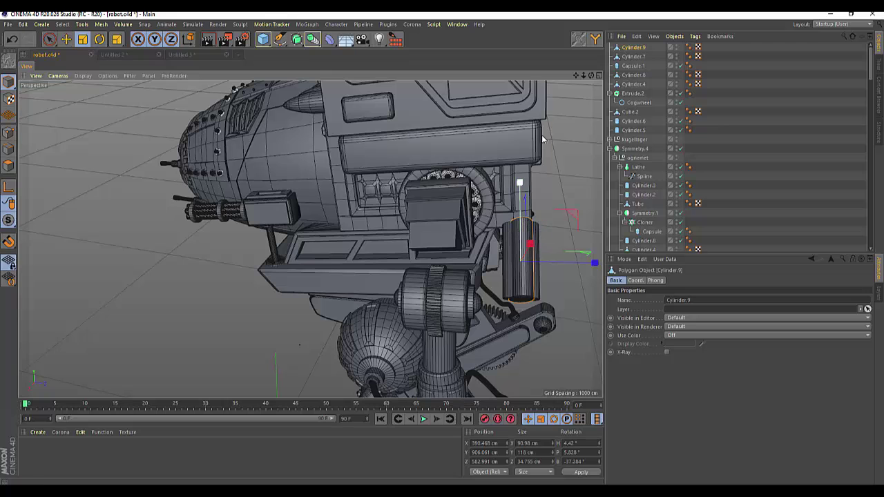
mouse_move(591, 78)
mouse_down()
mouse_move(584, 166)
mouse_move(559, 176)
mouse_up()
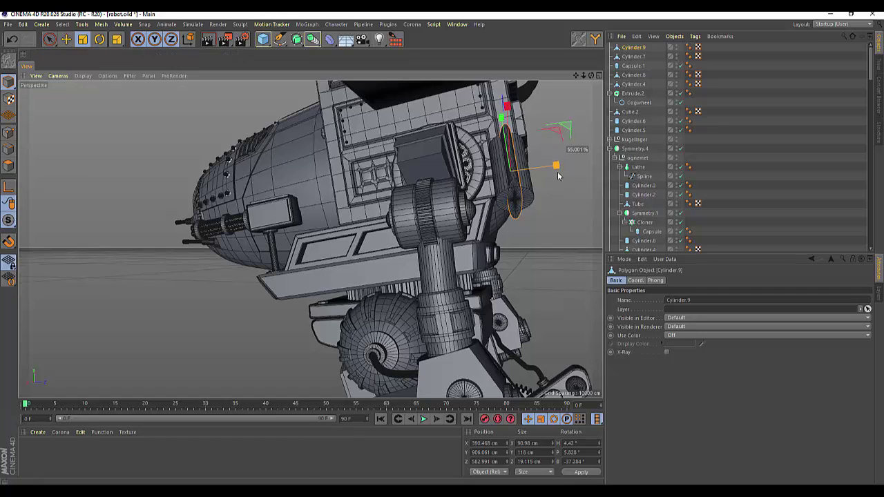
drag(558, 176, 556, 168)
click(65, 39)
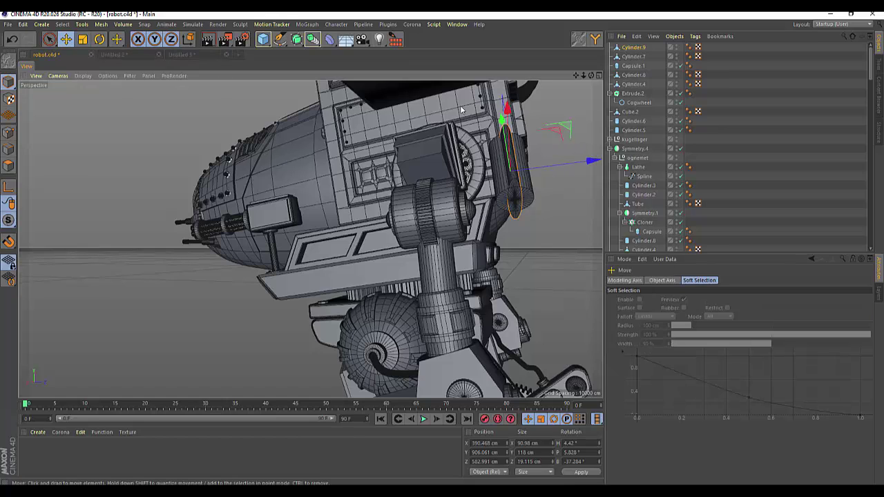
drag(497, 119, 494, 166)
Thicken Cylinder.9 and lengthen it to about 135.204 cm height, 26.838 cm depth
mouse_move(590, 75)
mouse_down()
mouse_move(310, 239)
mouse_move(559, 133)
mouse_up()
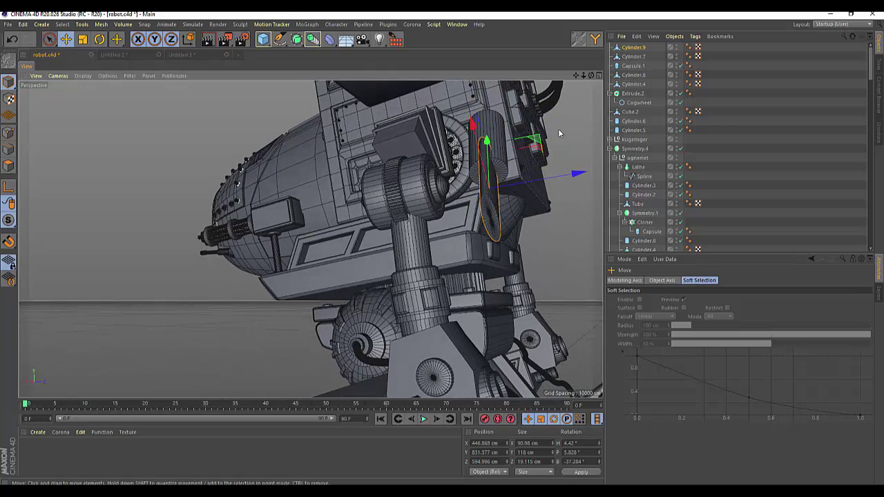
click(82, 40)
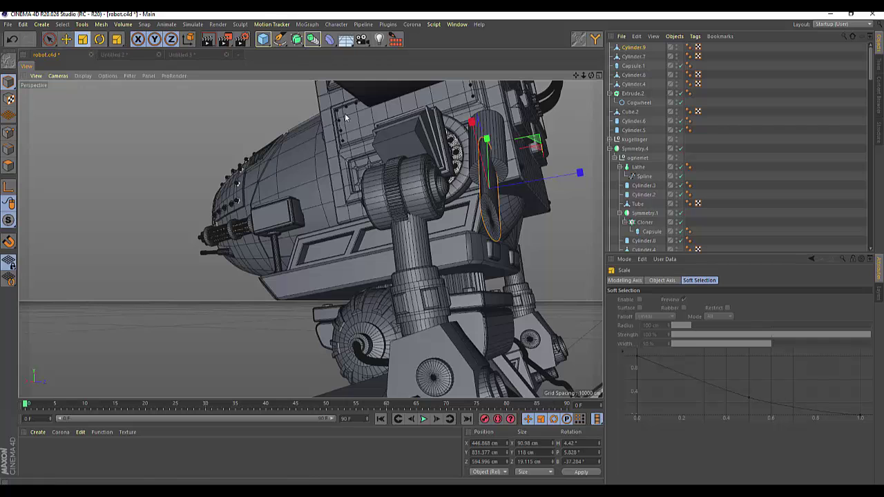
mouse_move(584, 172)
mouse_down()
mouse_move(608, 165)
mouse_move(310, 239)
mouse_up()
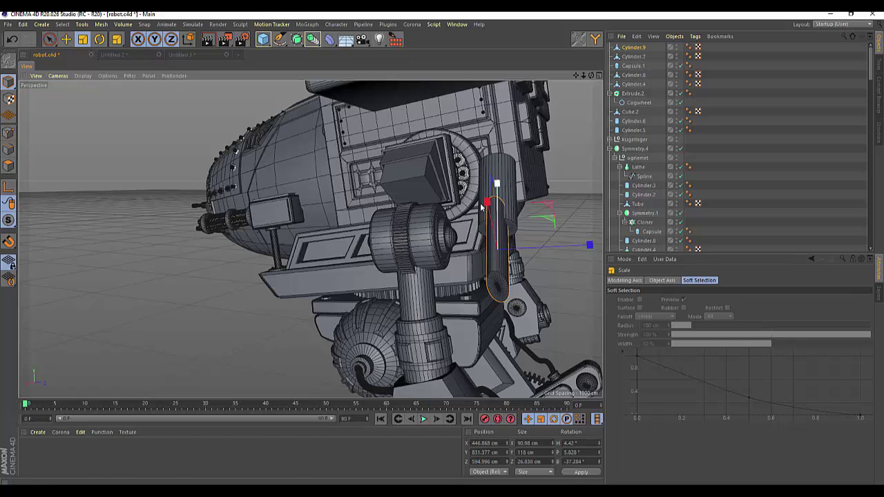
drag(497, 185, 494, 172)
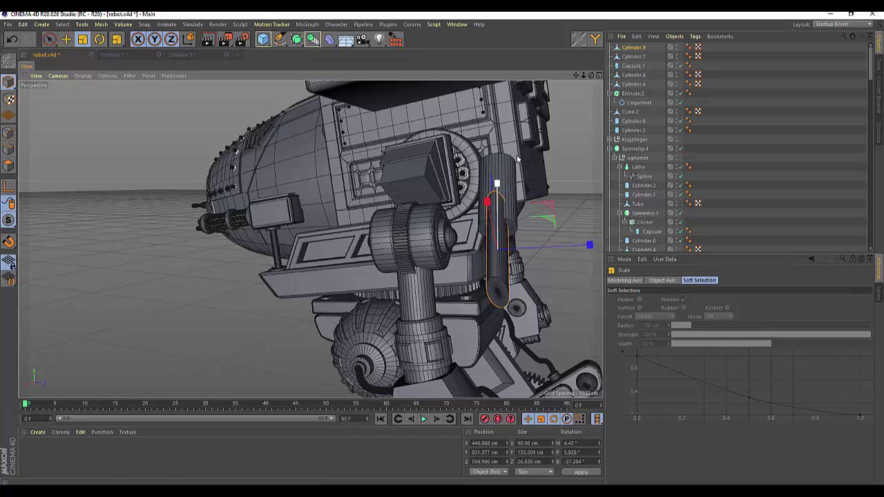
click(312, 39)
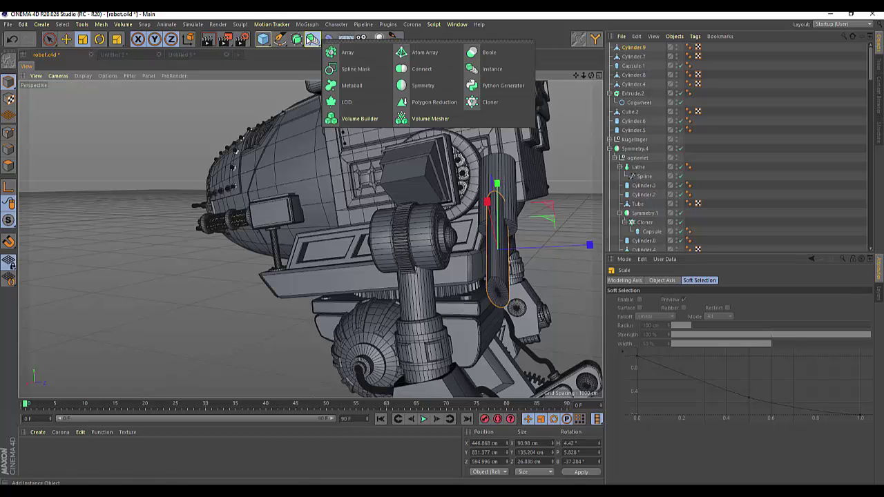
Create Boole.1 subtracting Cylinder.9 from Cylinder.7, then select the sleeve for moving
click(475, 54)
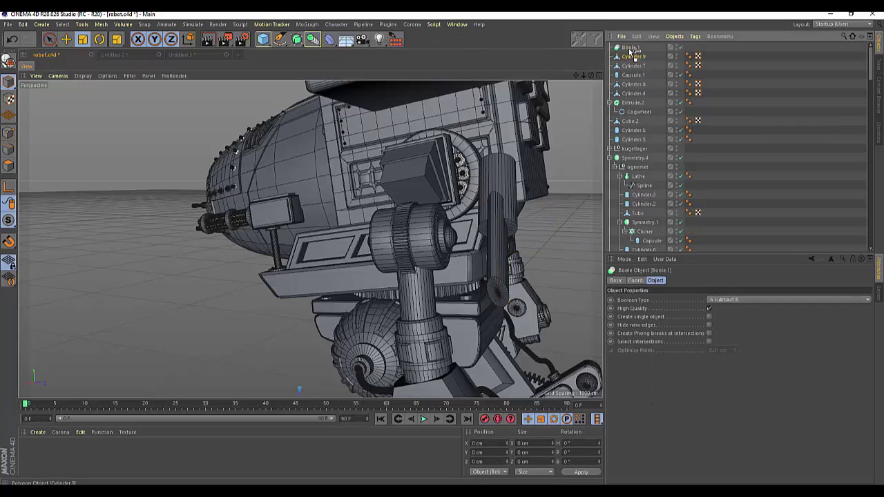
drag(631, 54, 630, 48)
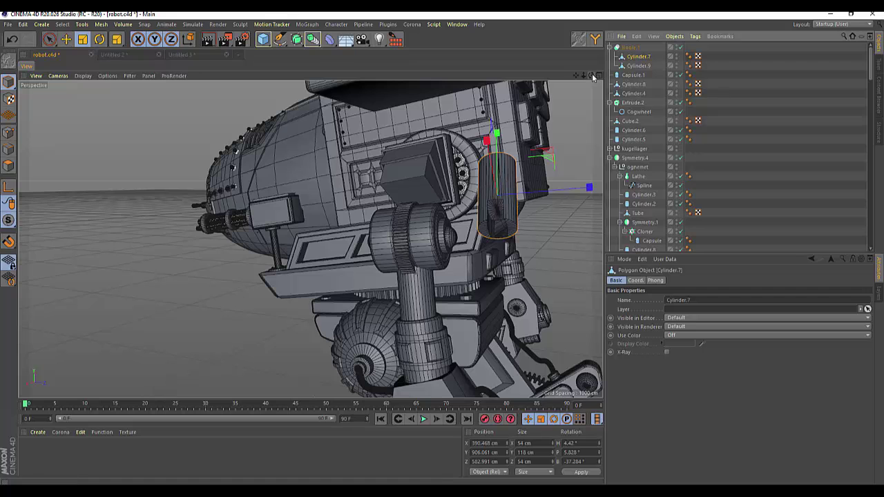
drag(591, 78, 297, 85)
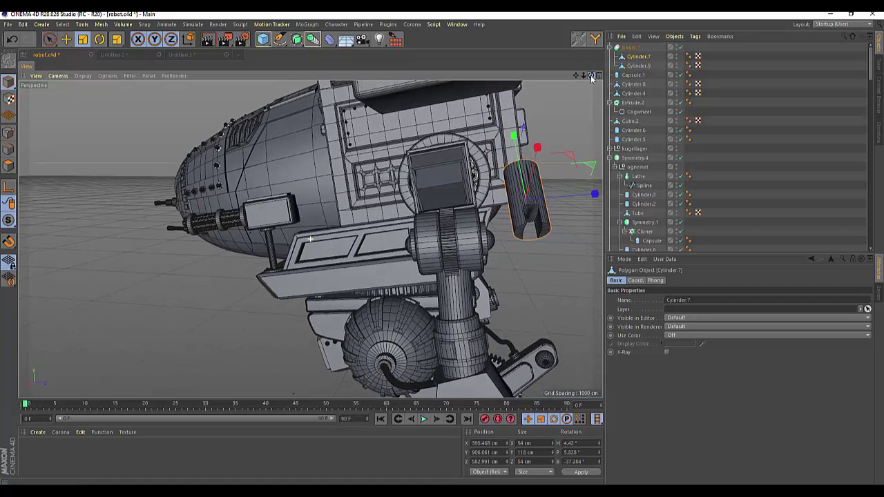
click(48, 40)
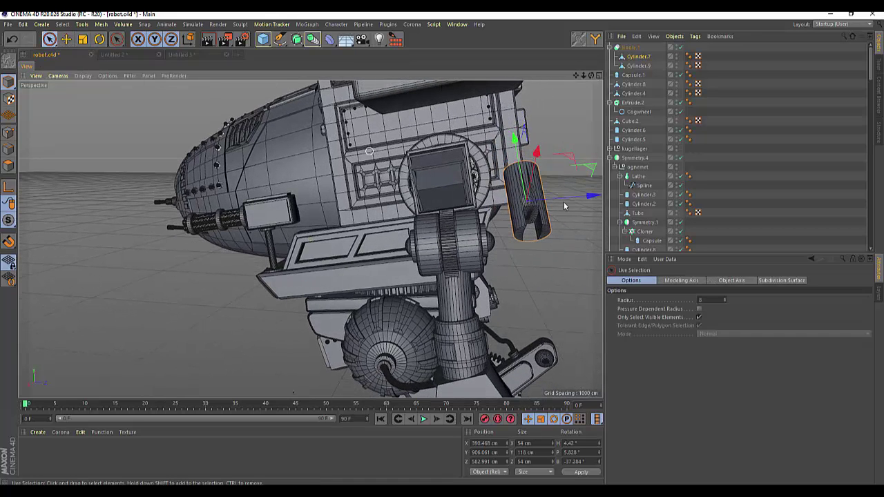
click(629, 47)
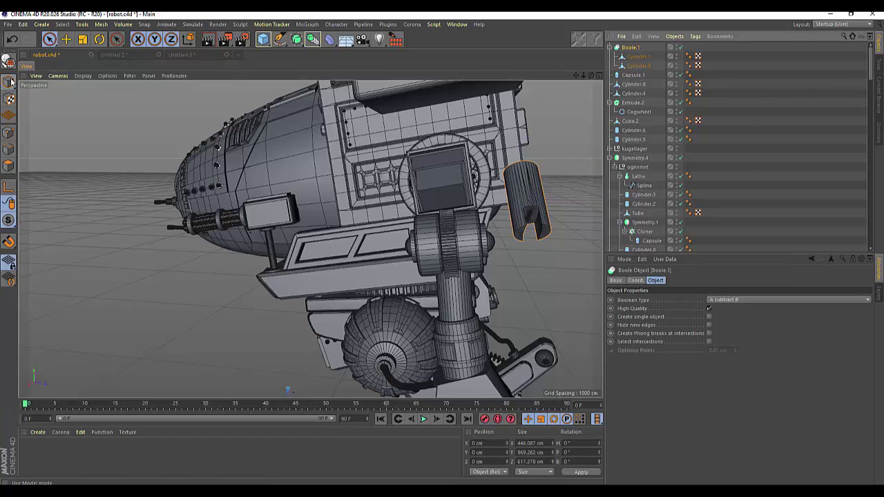
click(66, 39)
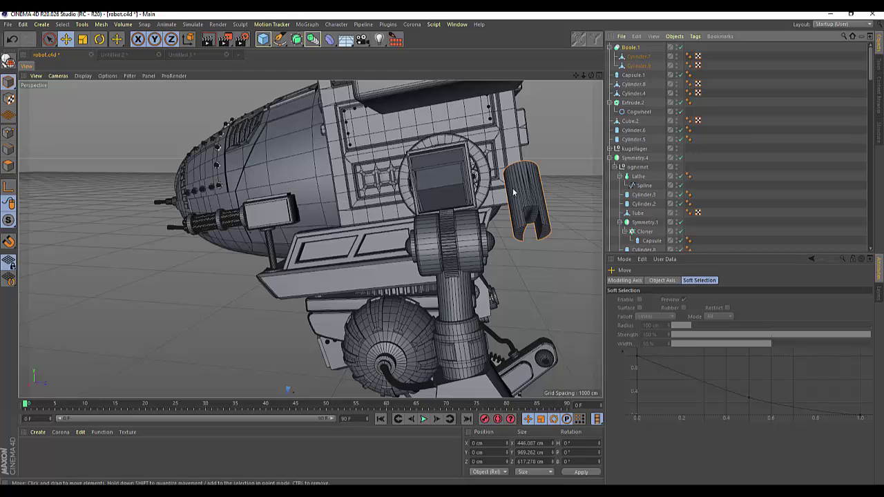
Drag the Boole.1 sleeve about 120 cm along Z toward the robot's leg
alt+drag(497, 244, 414, 374)
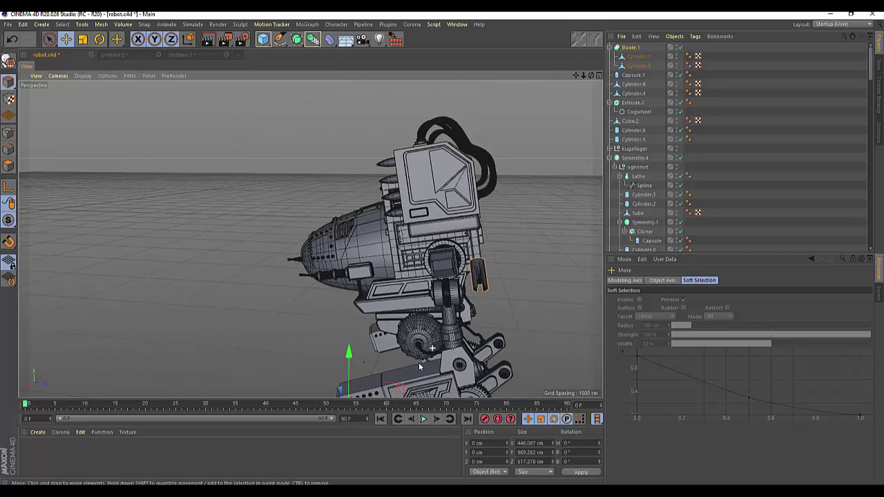
scroll(414, 374, down, 3)
scroll(407, 378, down, 2)
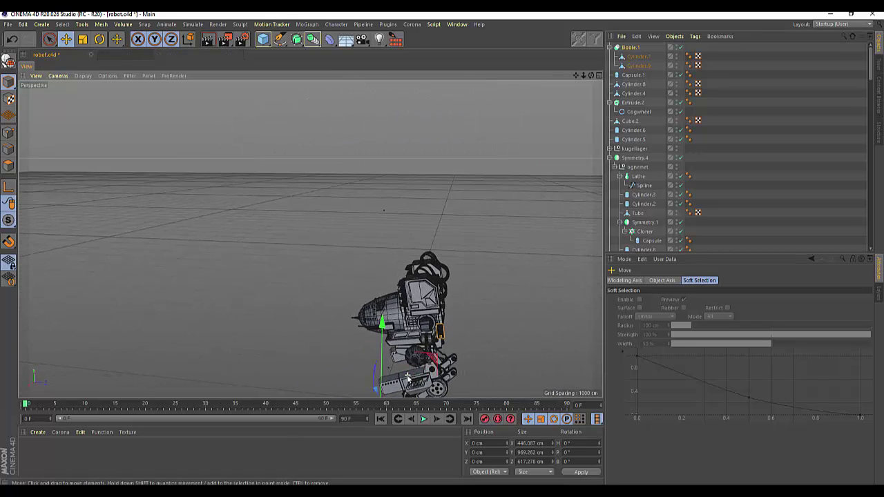
alt+drag(381, 331, 443, 398)
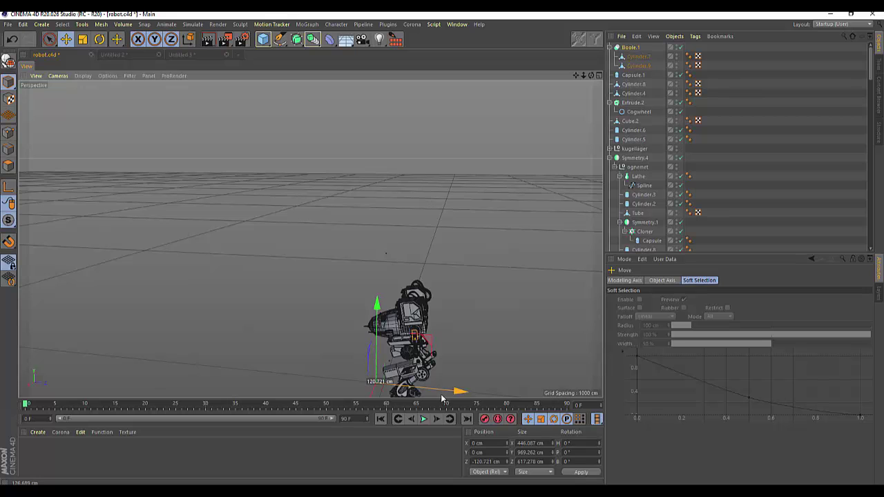
scroll(439, 386, up, 2)
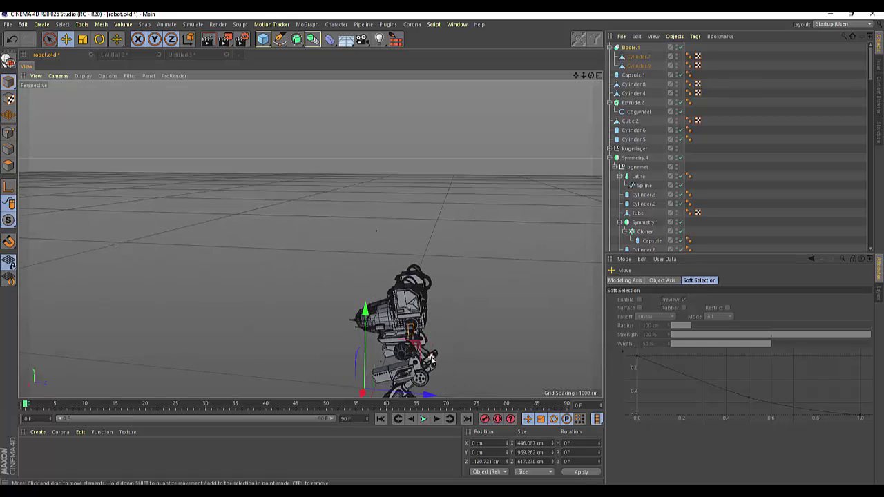
scroll(431, 372, up, 2)
scroll(424, 355, up, 2)
scroll(424, 355, up, 2)
scroll(424, 355, up, 2)
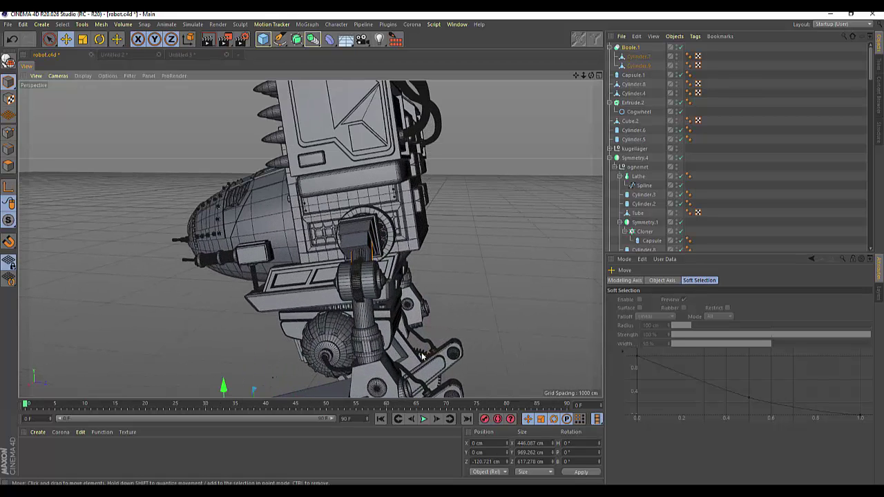
scroll(424, 356, up, 2)
scroll(423, 354, up, 2)
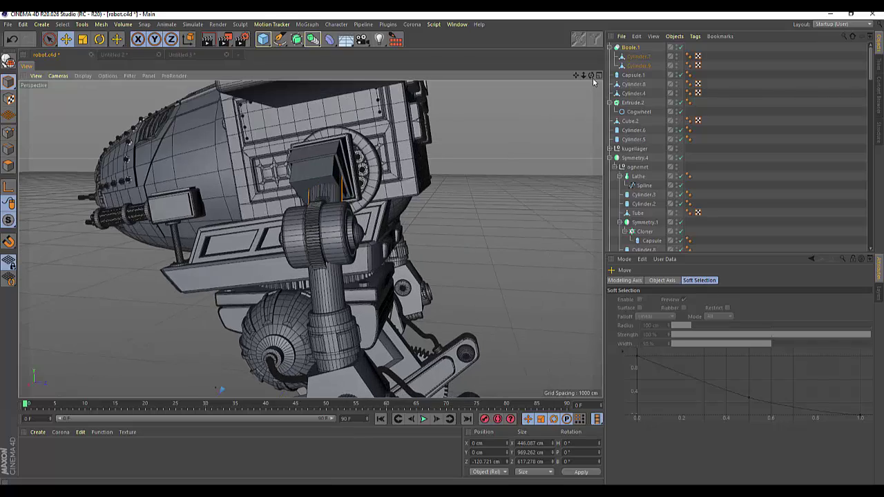
Nudge Boole.1 about 3 cm in X/Y so it sits over the shaft above the gear joint
mouse_move(583, 75)
mouse_down()
mouse_move(310, 238)
mouse_move(448, 133)
mouse_up()
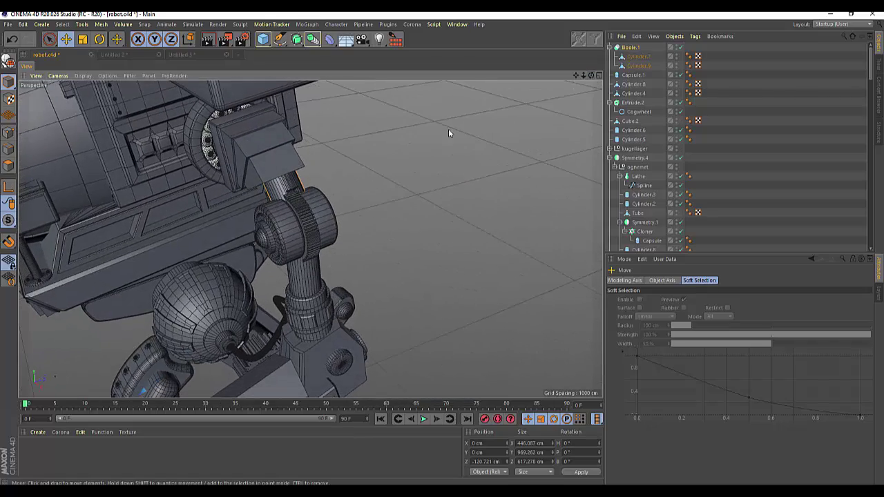
drag(300, 185, 294, 188)
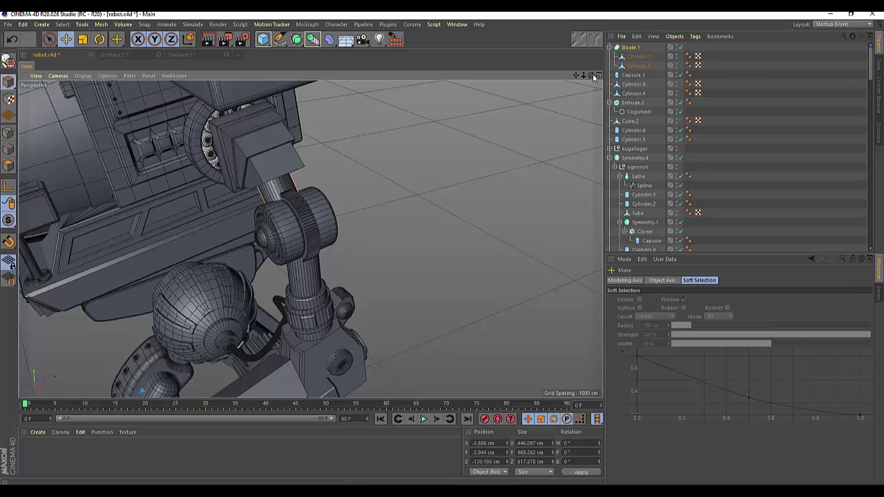
mouse_move(591, 74)
mouse_down()
mouse_move(309, 238)
mouse_move(272, 222)
mouse_up()
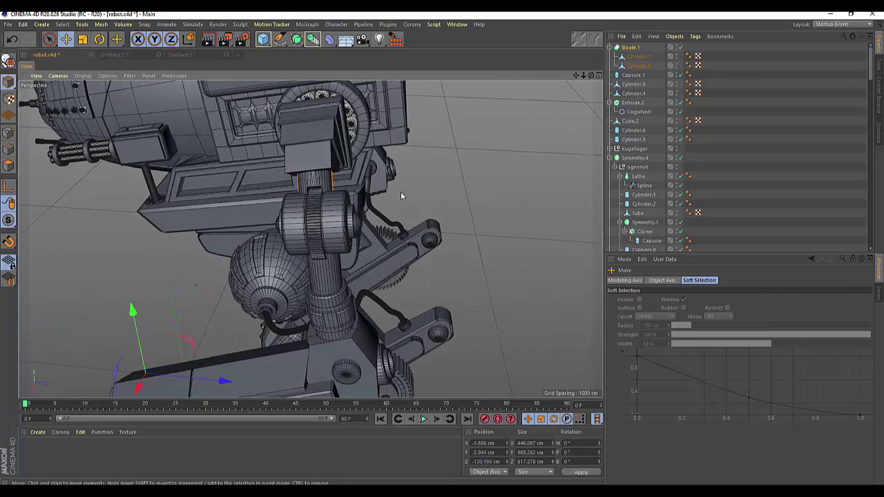
scroll(276, 220, up, 3)
scroll(286, 219, up, 3)
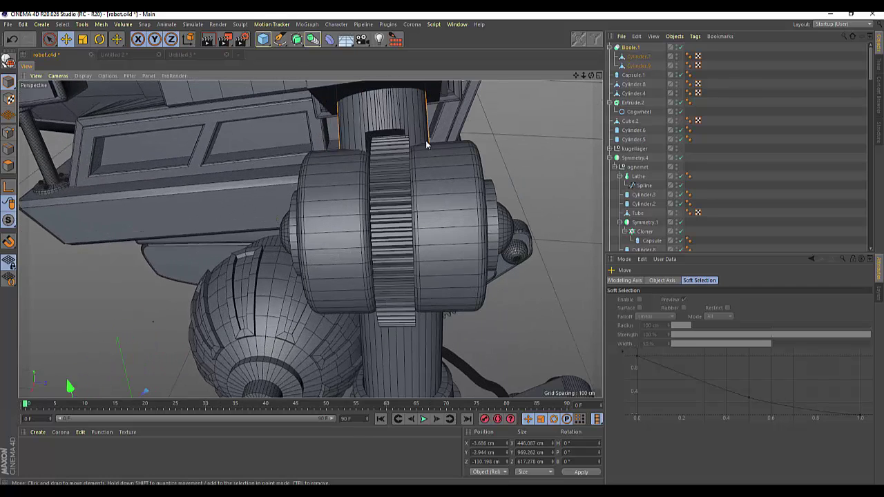
drag(424, 136, 402, 114)
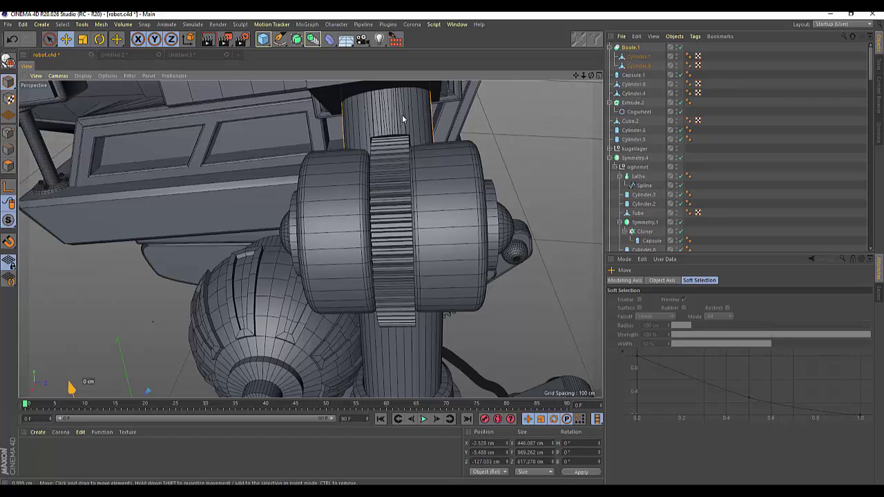
drag(402, 114, 402, 115)
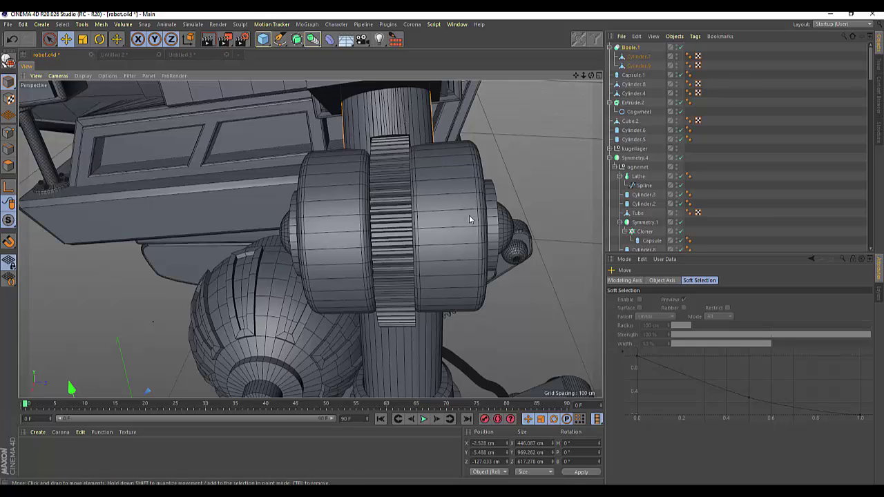
key(ctrl+z)
key(ctrl+z)
key(ctrl+y)
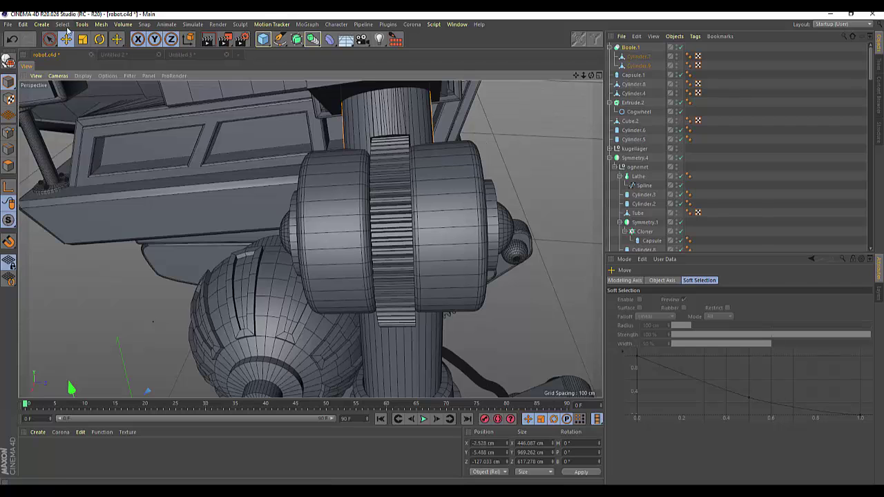
Rotate Cylinder.7 slightly to line up with the leg shaft, then reselect Boole.1
key(r)
scroll(533, 136, down, 3)
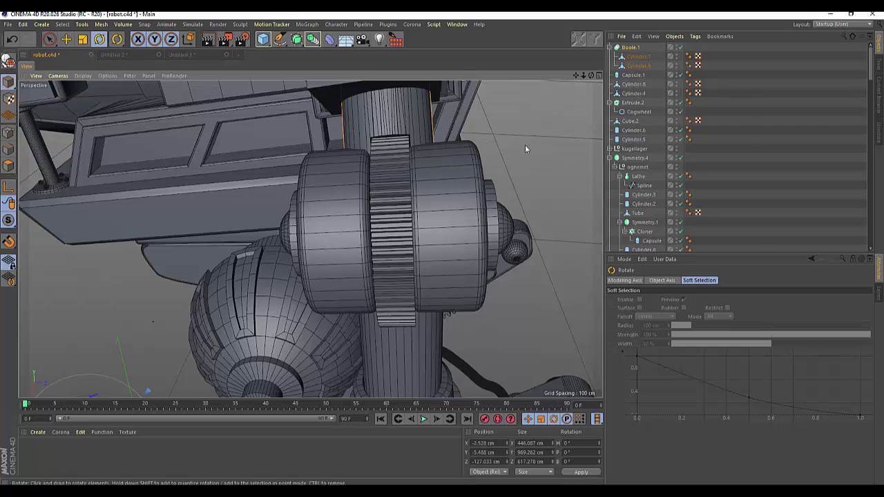
scroll(525, 145, down, 3)
scroll(518, 156, down, 3)
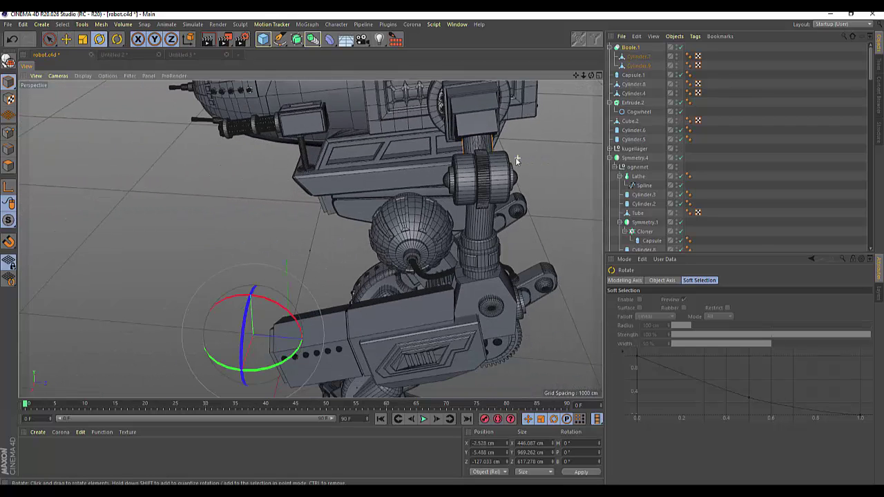
click(639, 56)
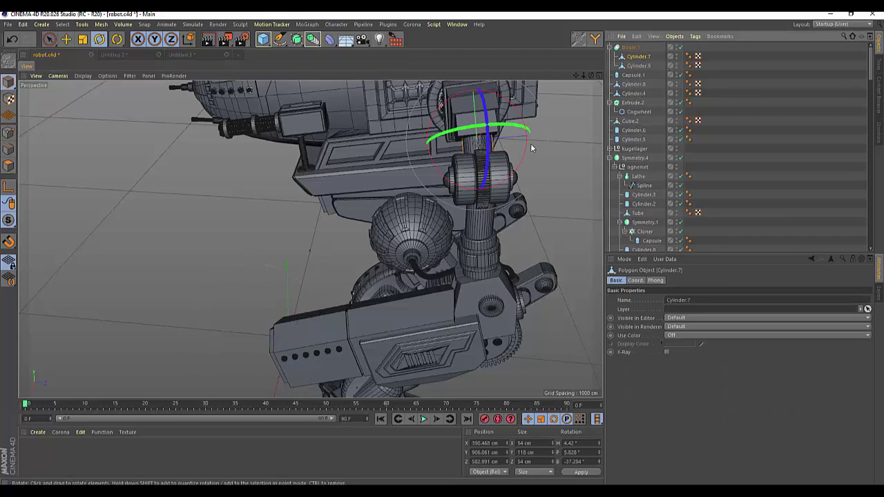
drag(527, 149, 524, 148)
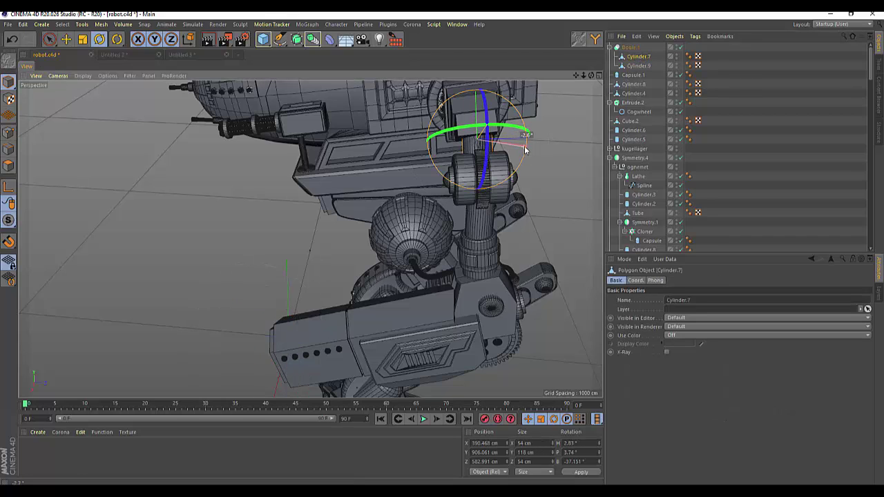
click(630, 48)
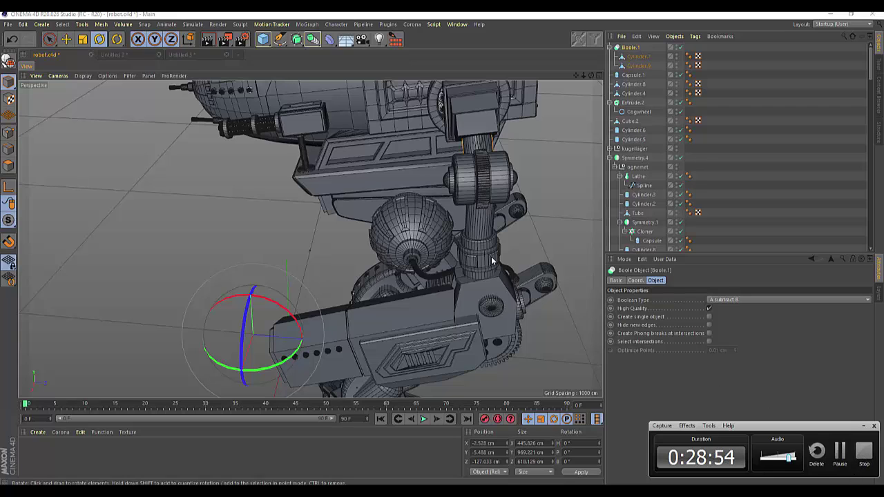
drag(591, 75, 310, 239)
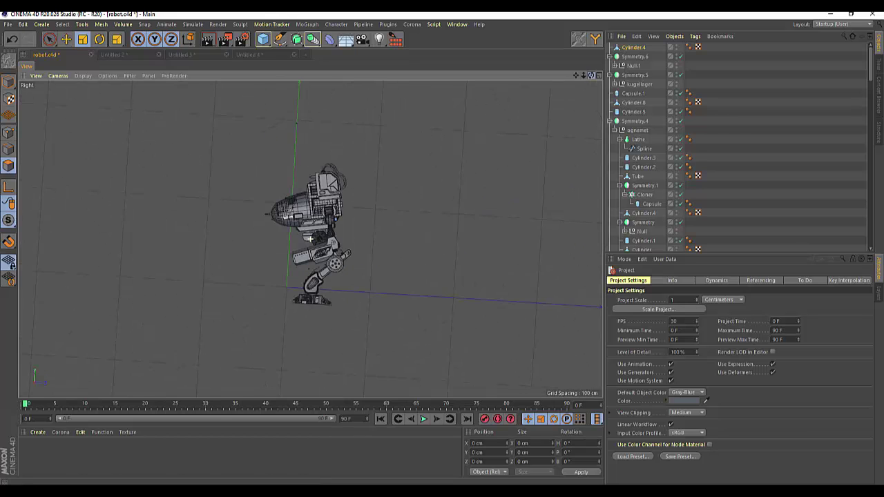
Maximize the Perspective view and orbit from a lower front angle to inspect the sleeve at the leg joint
click(598, 75)
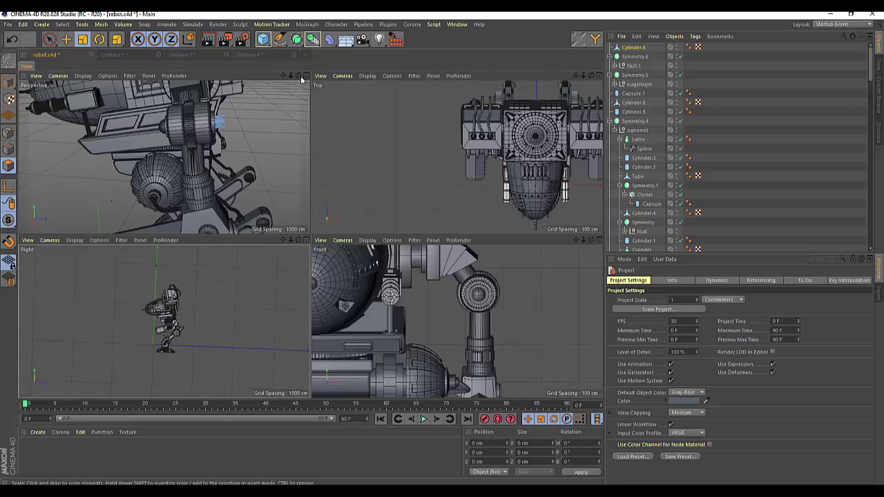
key(F1)
scroll(341, 176, down, 5)
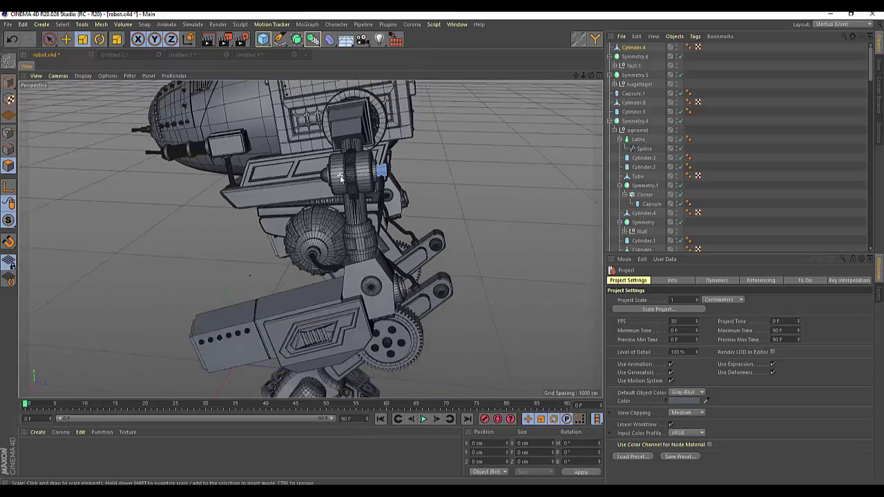
scroll(339, 178, down, 4)
drag(590, 75, 310, 239)
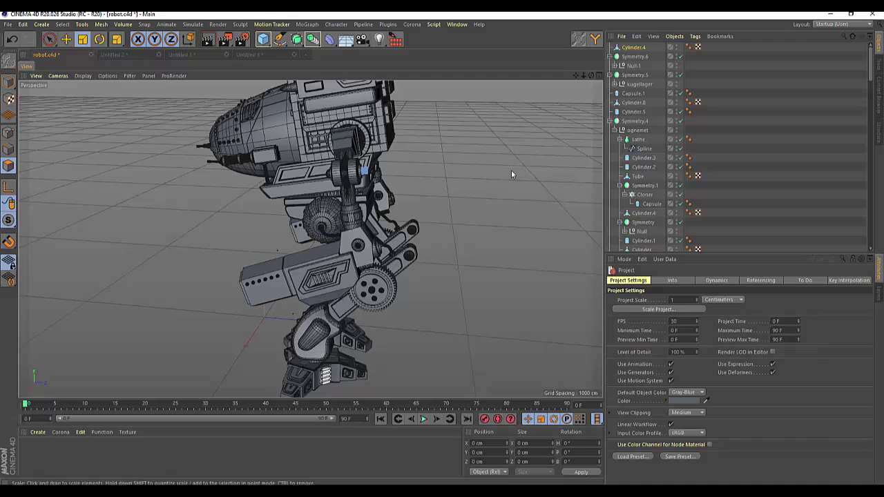
scroll(467, 246, up, 3)
scroll(463, 245, up, 3)
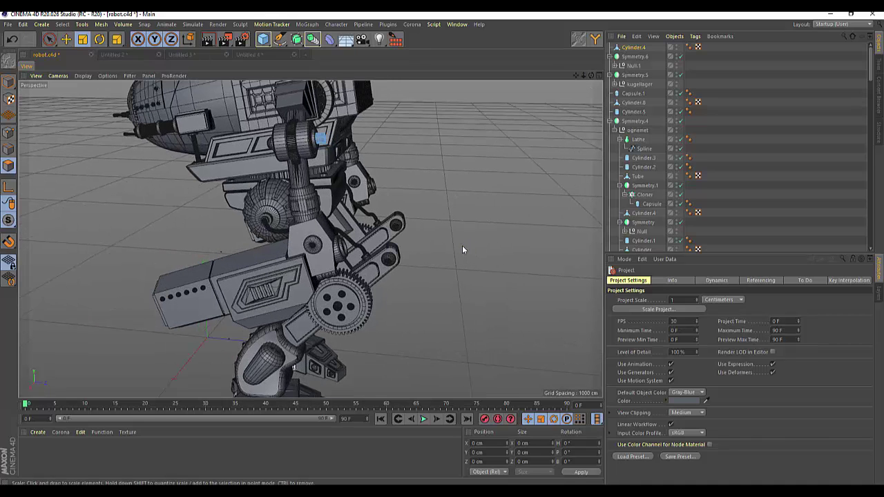